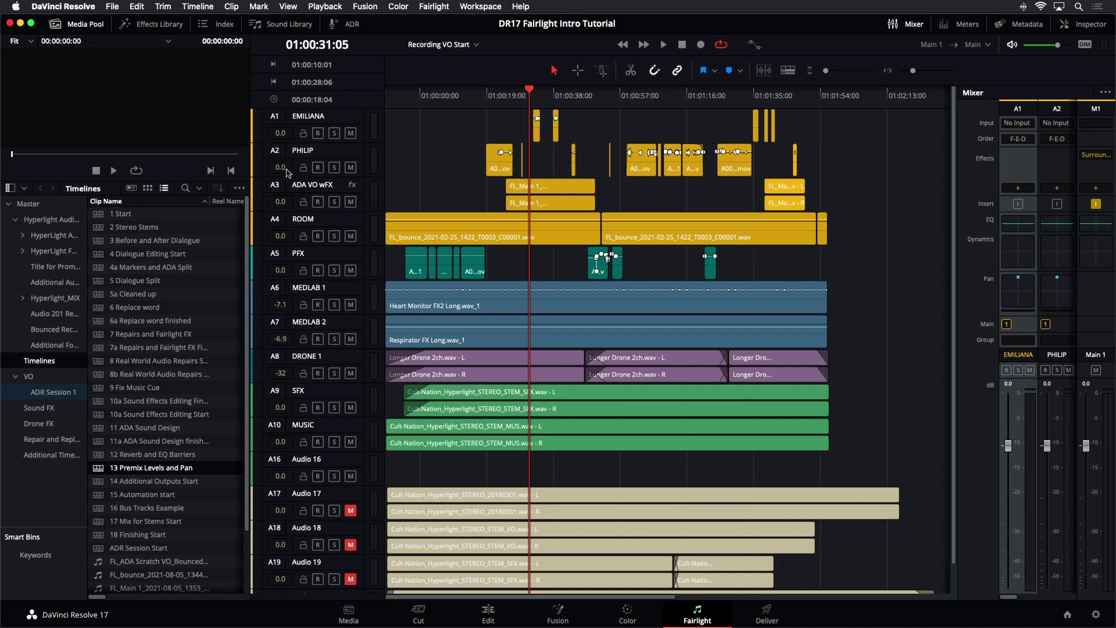
Step: Hide the Media Pool and move the playhead to the start of the clips at 00:59:50:10
click(91, 25)
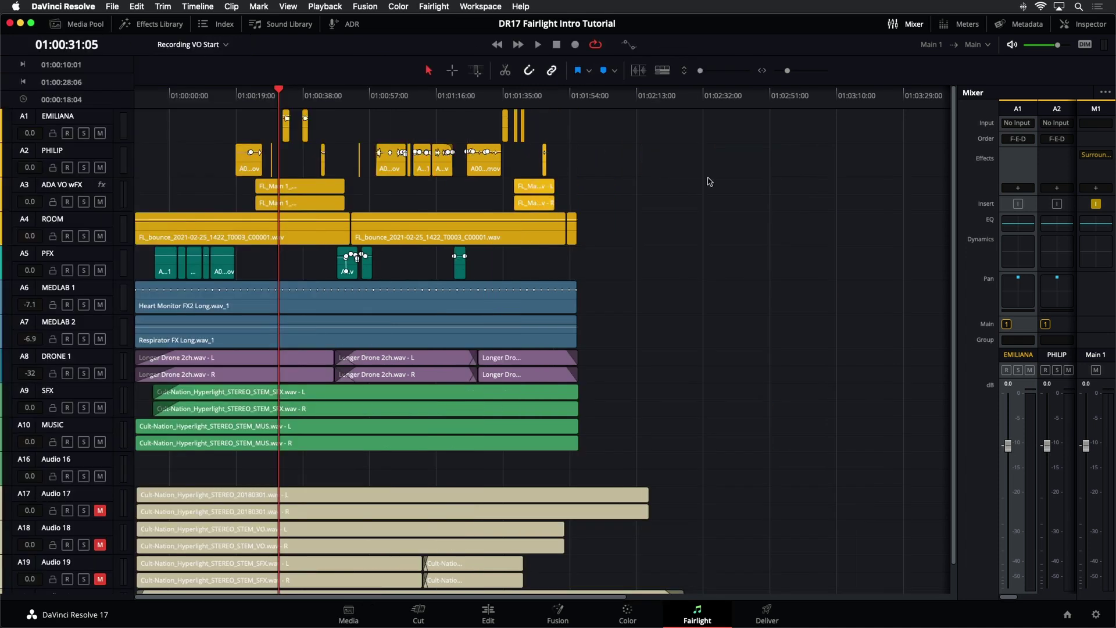
scroll(709, 180, up, 2)
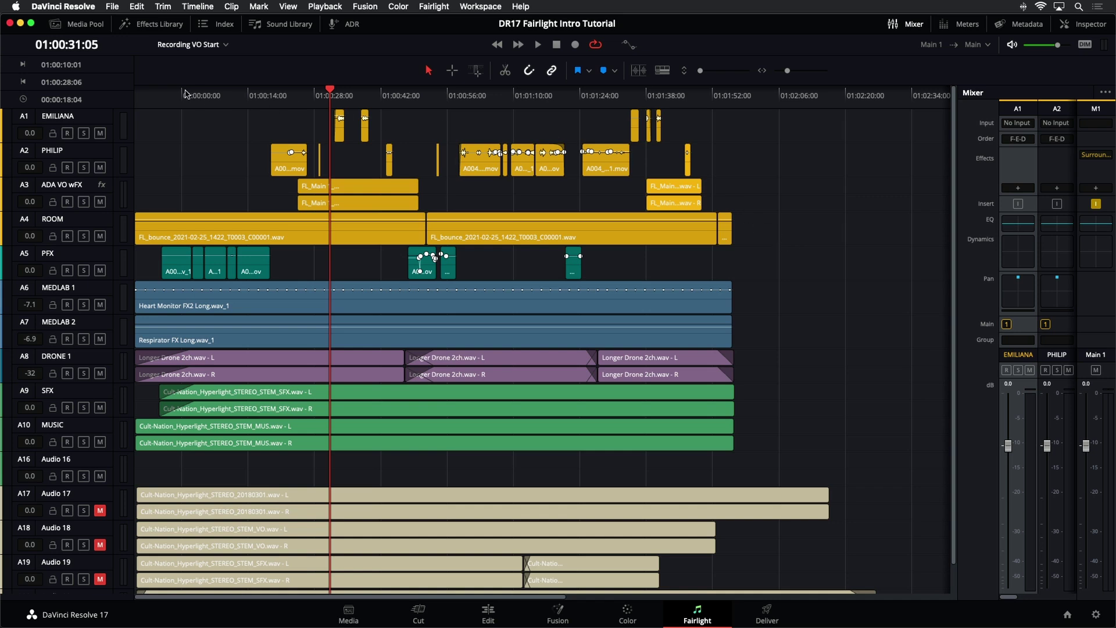
click(140, 92)
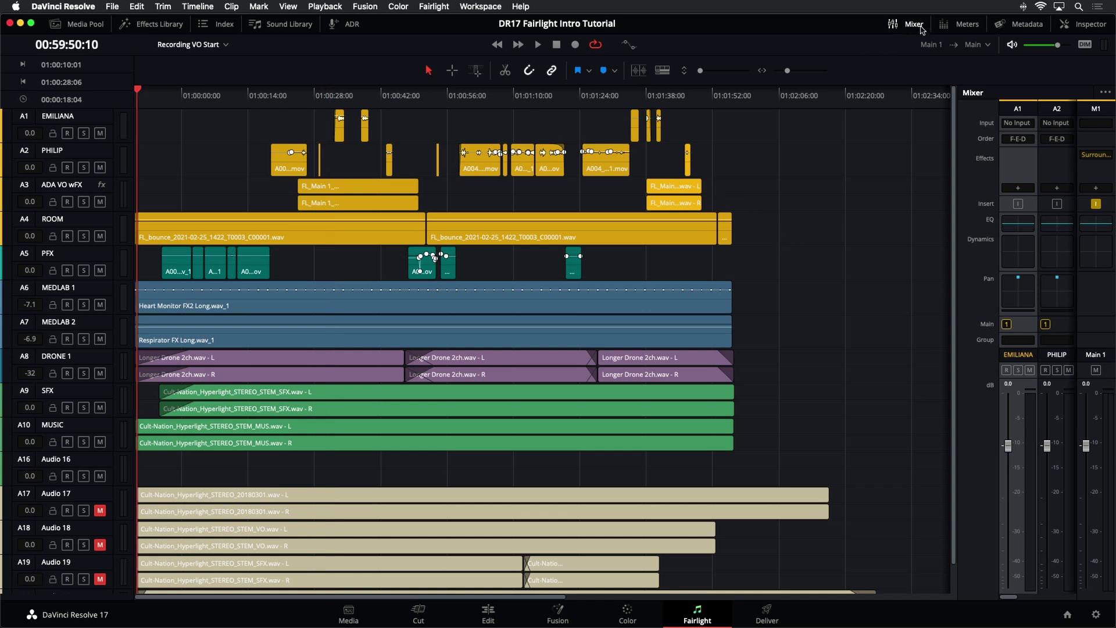
Step: Show the meters with a shorter meter and viewer area, and widen the mixer to fit tracks A1 to A4
click(955, 28)
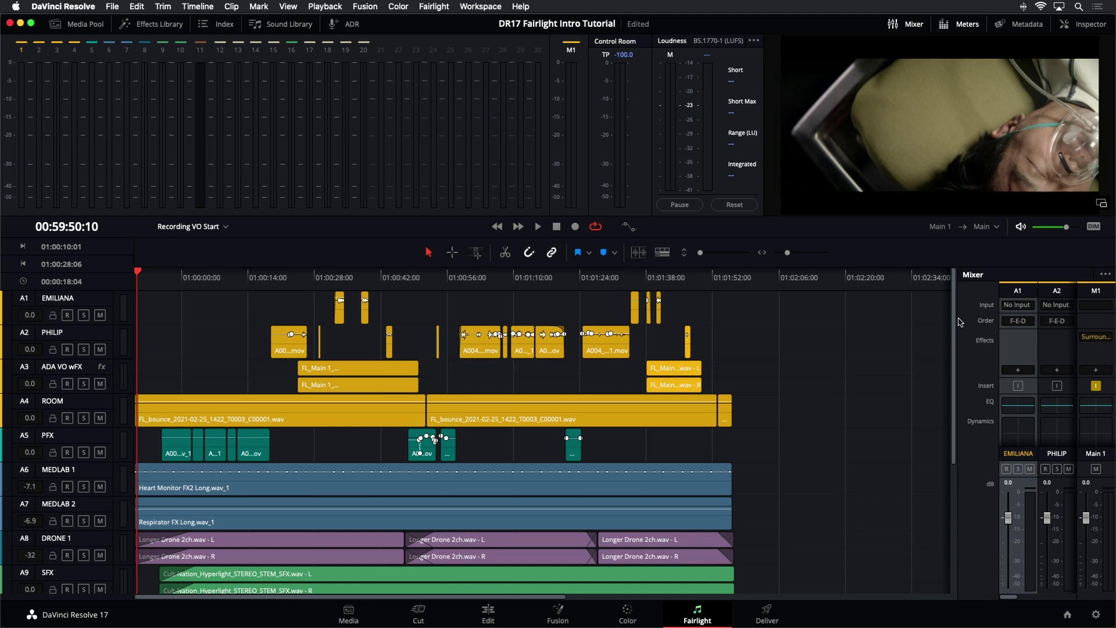
drag(958, 319, 861, 322)
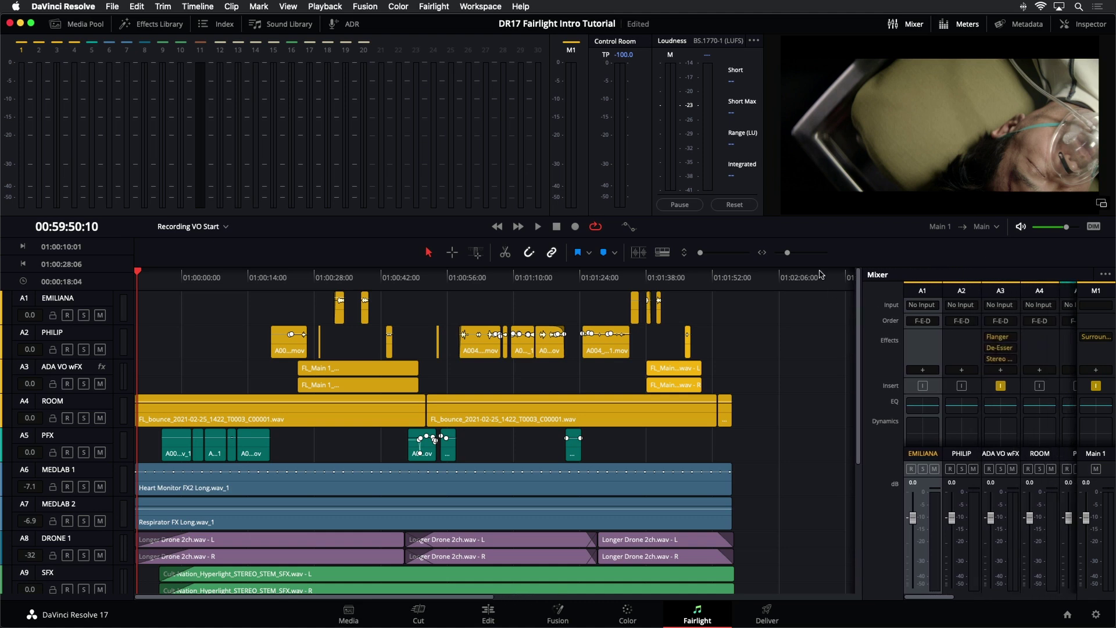
drag(814, 217, 811, 151)
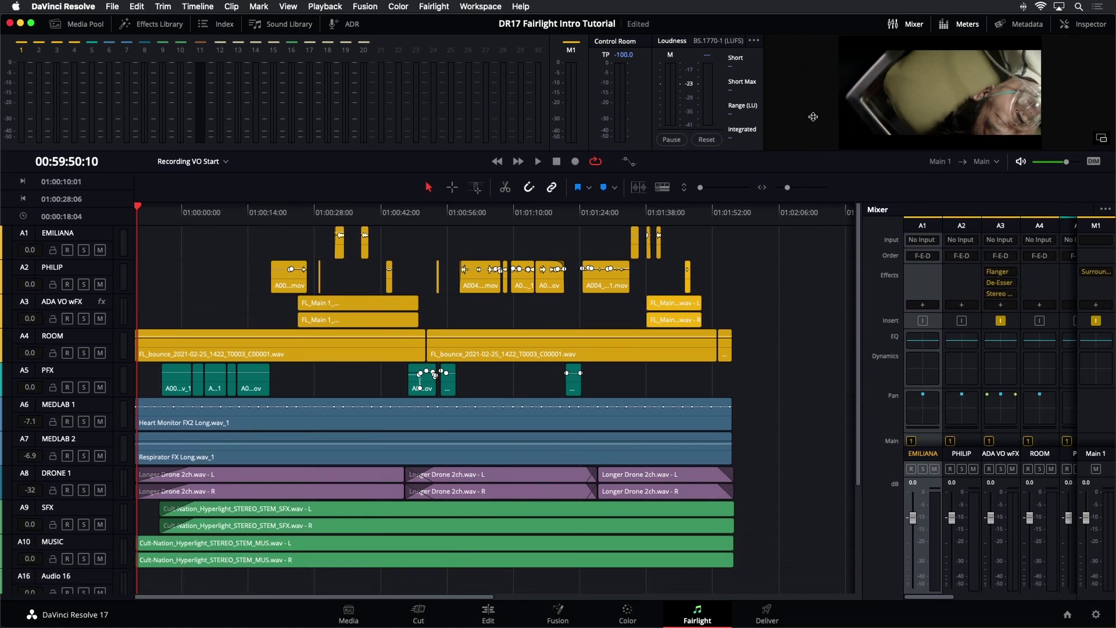
drag(802, 192, 788, 144)
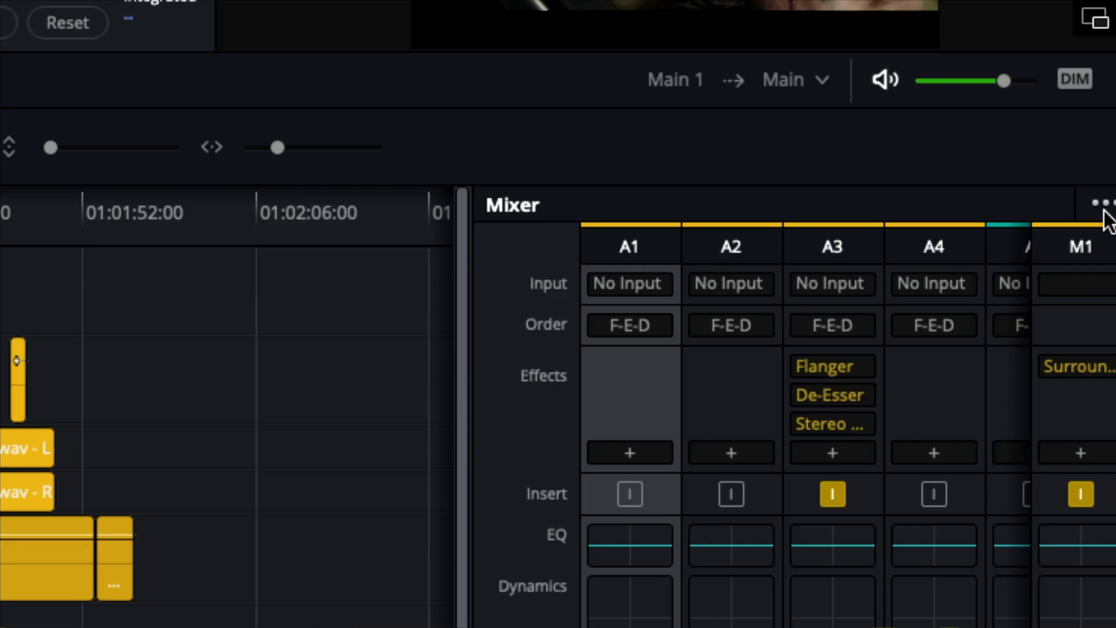
Step: Turn off the row labels in the mixer
click(1103, 204)
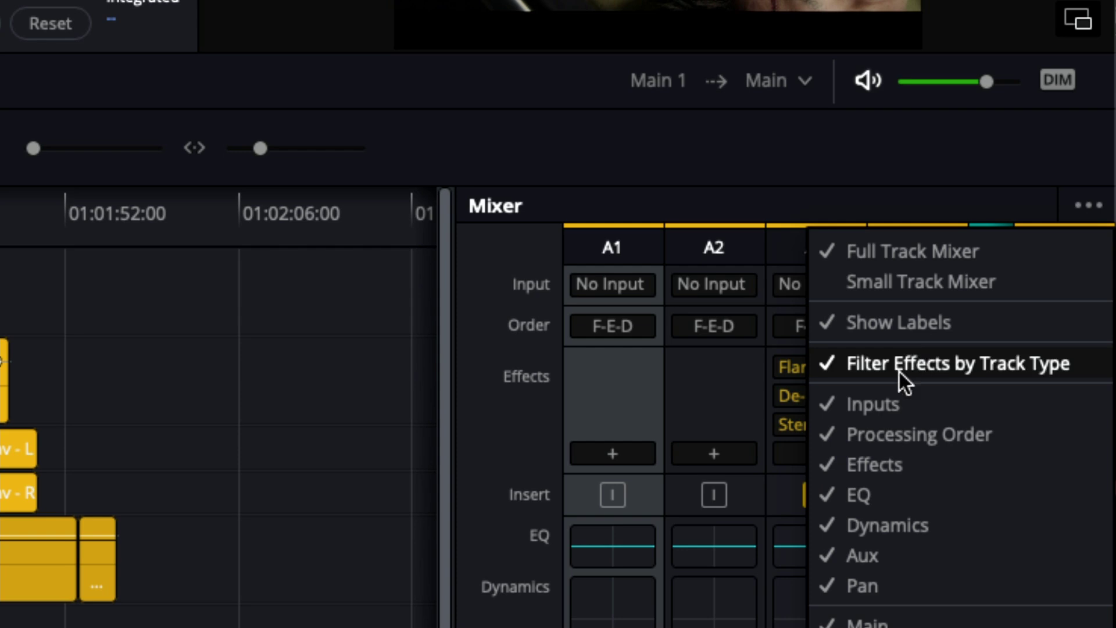
click(862, 323)
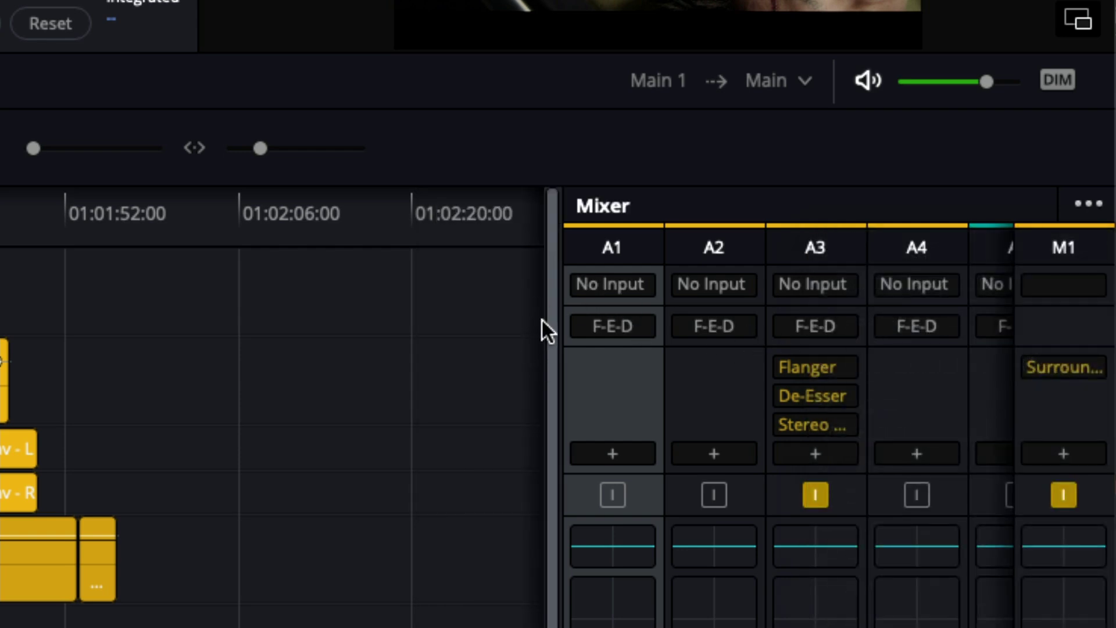
Step: Hide the Inputs row in the mixer and show it again
click(1089, 204)
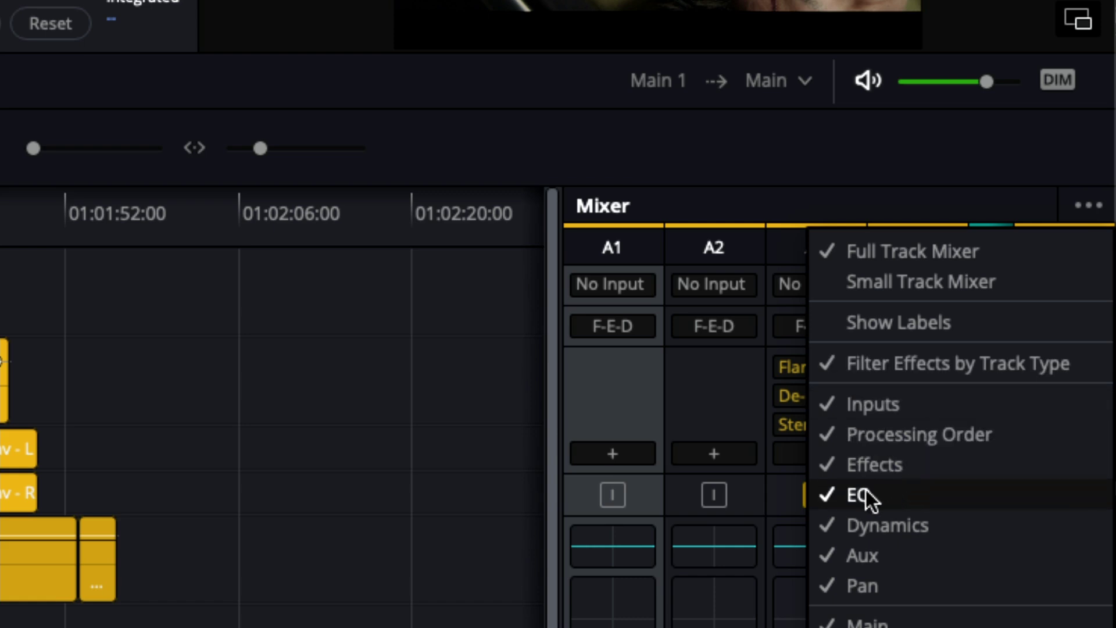
click(833, 404)
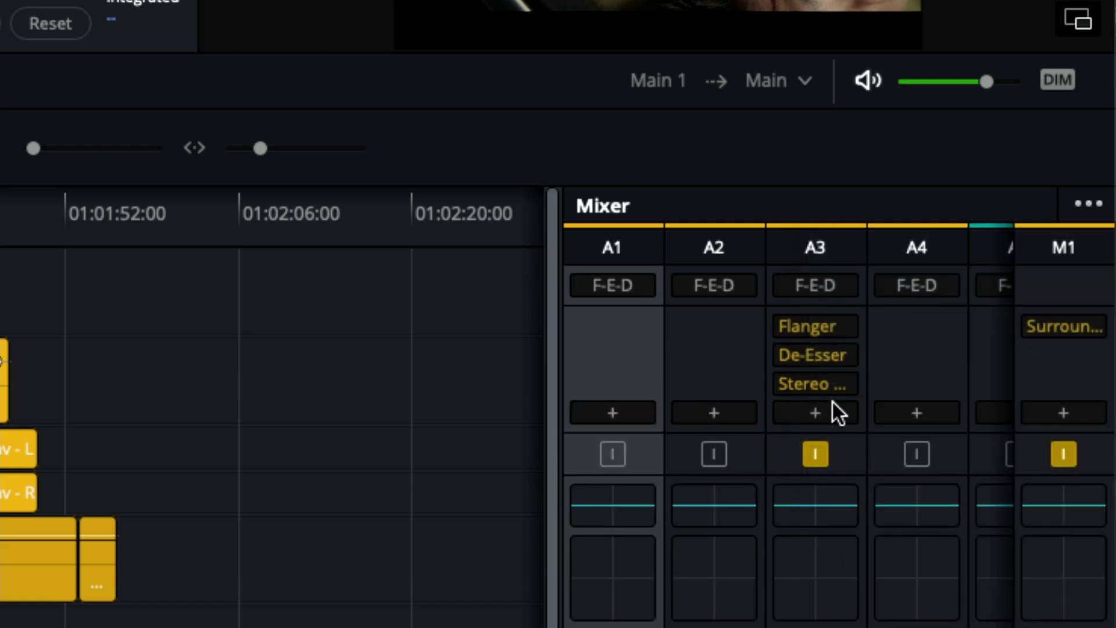
click(1098, 205)
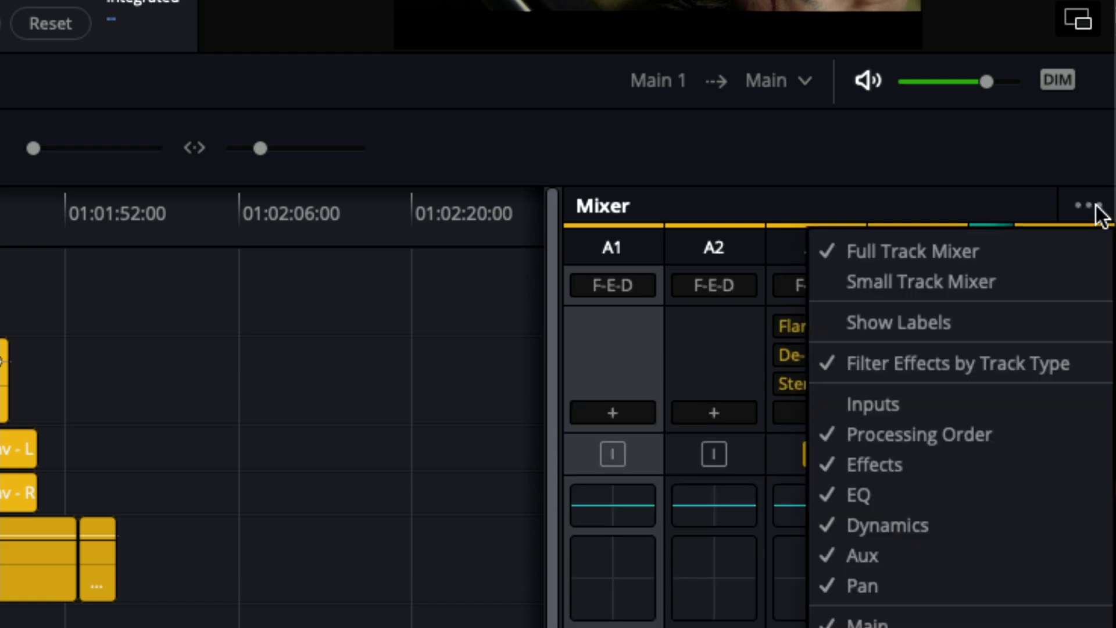
click(857, 401)
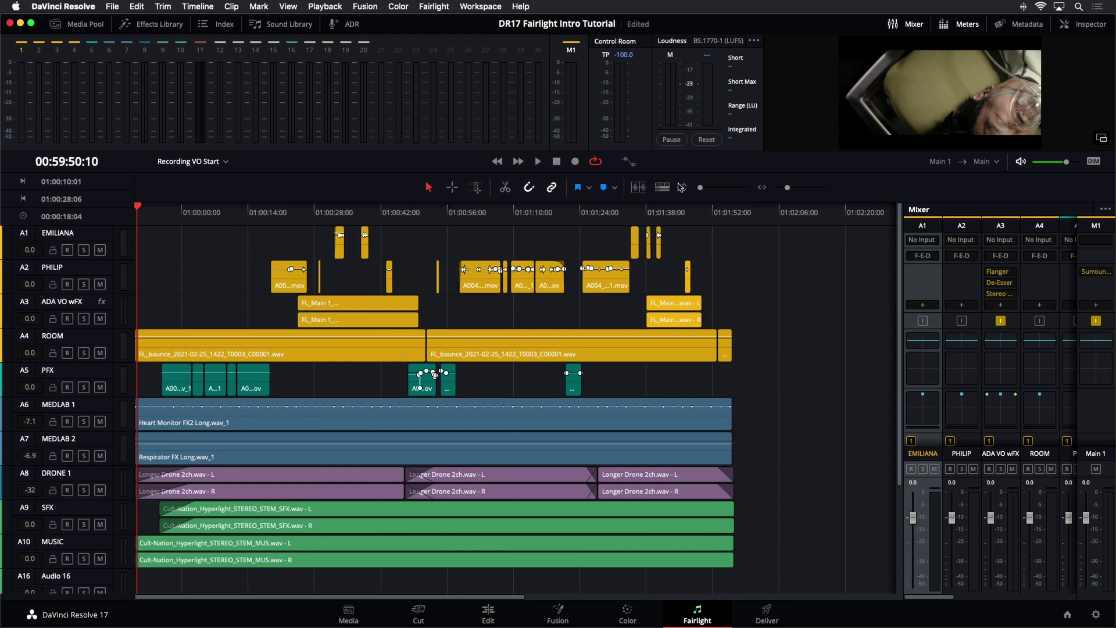
Step: Shrink the track heights until all tracks fit in the timeline, and select tracks Audio 17 to Audio 20
drag(701, 192, 699, 192)
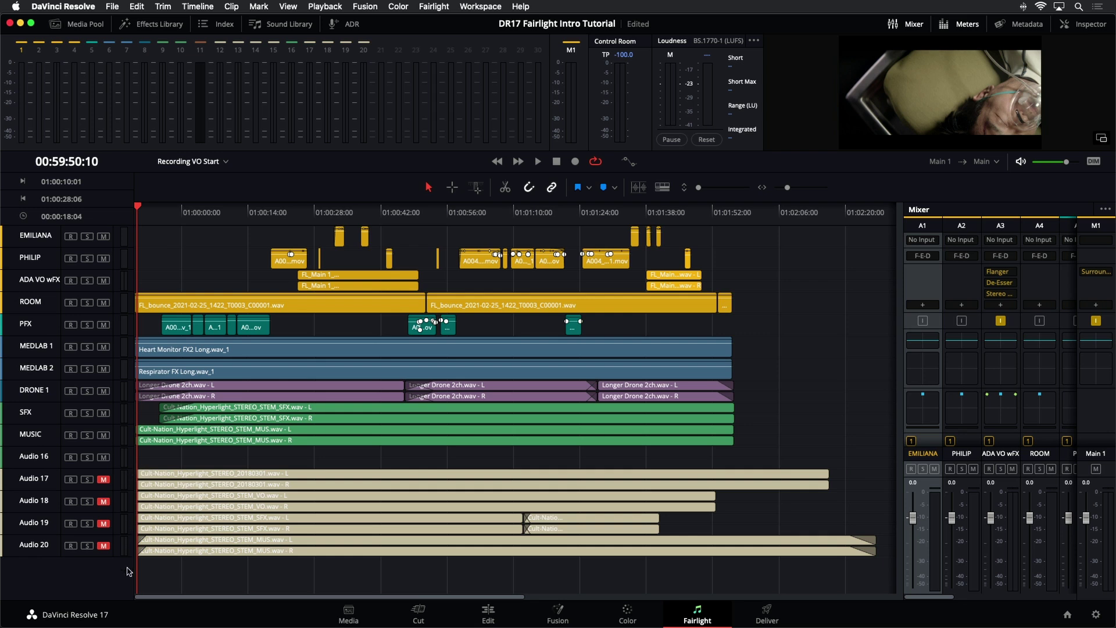
drag(56, 478, 56, 558)
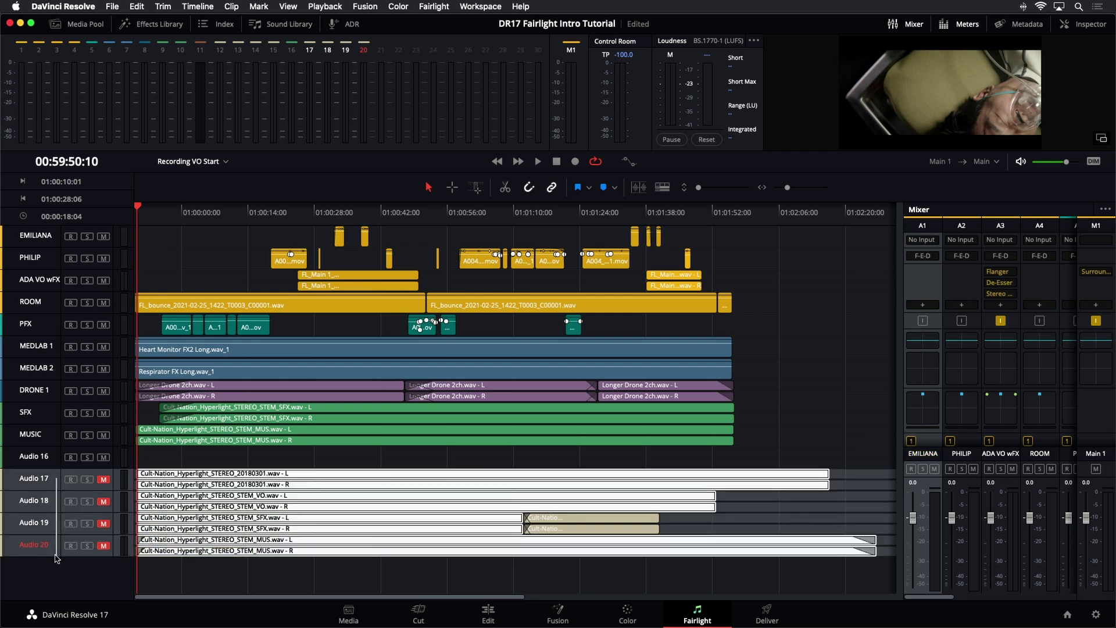
Step: Enlarge the track heights to show the waveforms, and unmute and solo the Audio 17 track
click(700, 187)
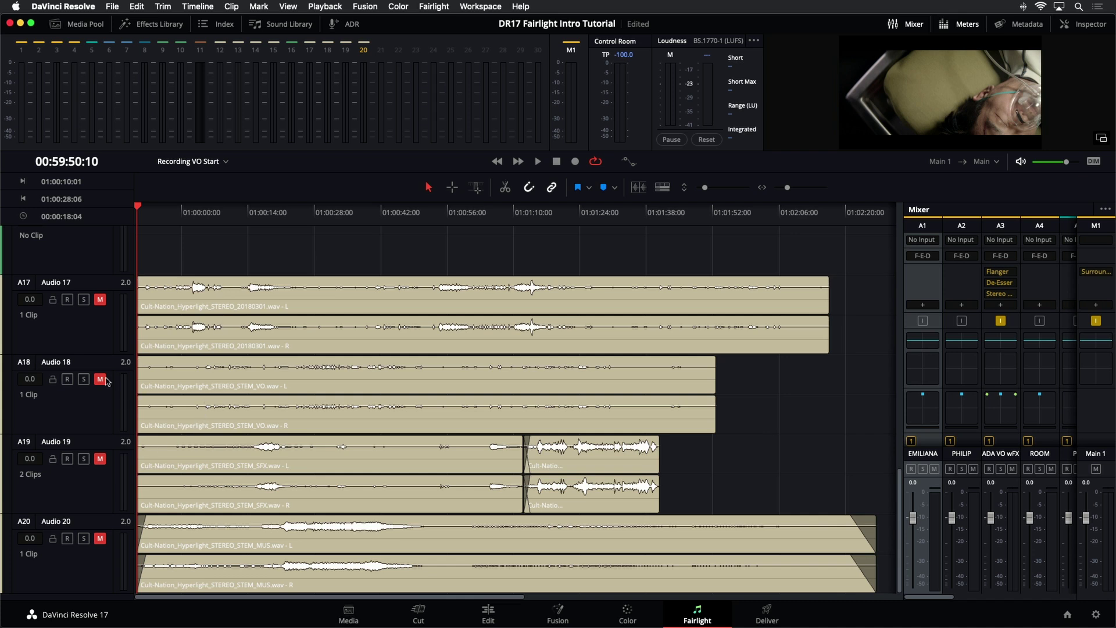
click(142, 314)
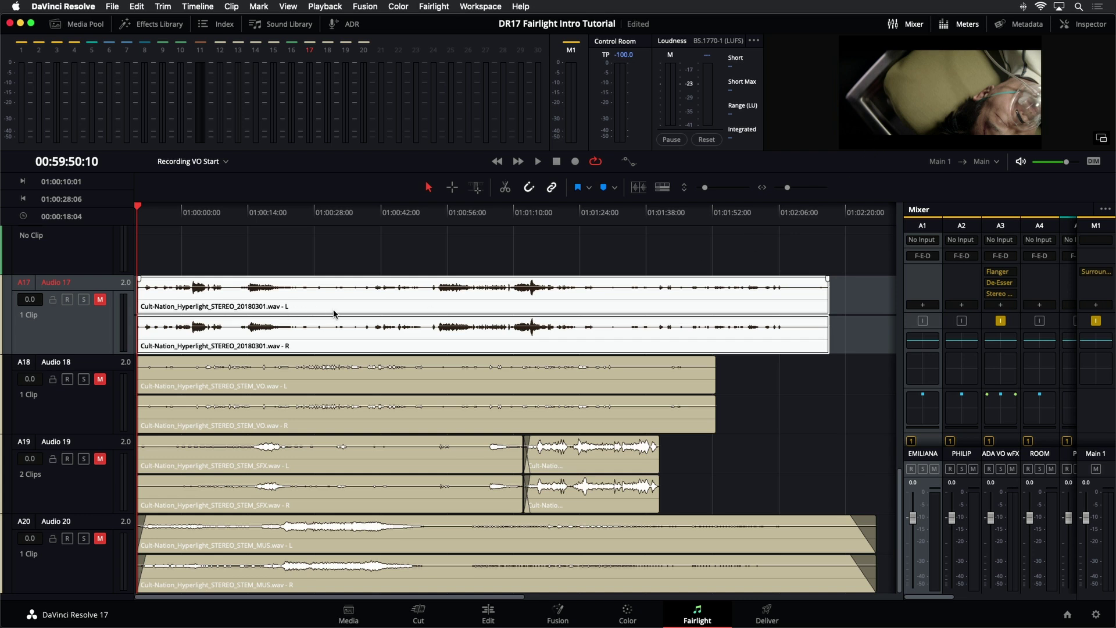
click(100, 300)
click(84, 301)
Step: Fine-tune the monitoring volume while auditioning Audio 17 from 01:00:56:02, and return the track to unsoloed and muted
click(447, 215)
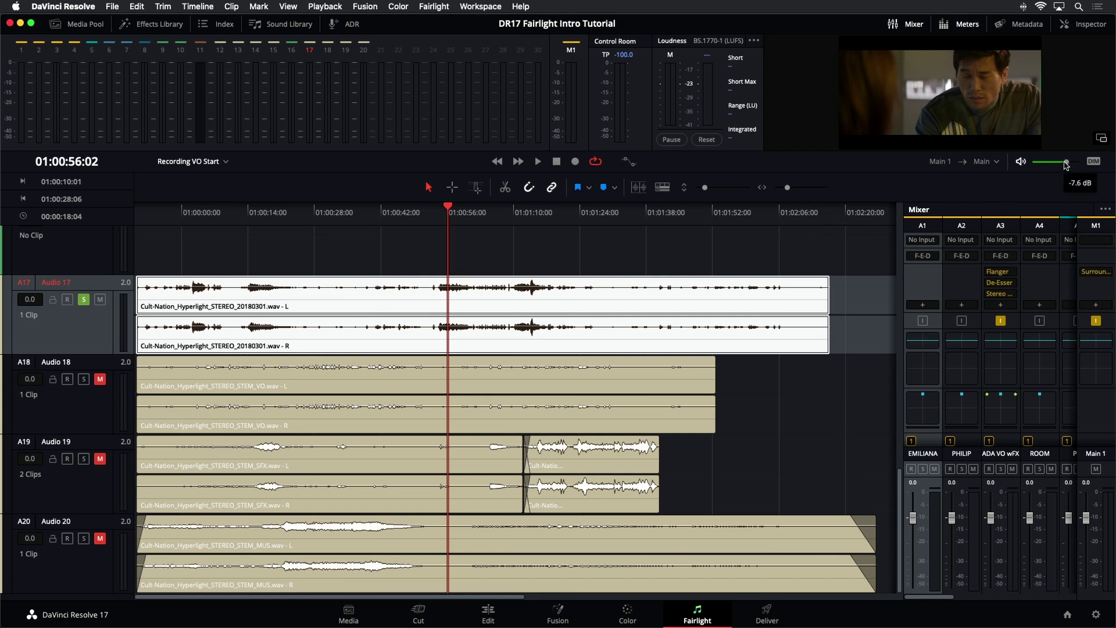
mouse_move(1066, 165)
mouse_down()
mouse_move(1055, 166)
mouse_move(1064, 165)
mouse_up()
drag(1068, 164, 1069, 164)
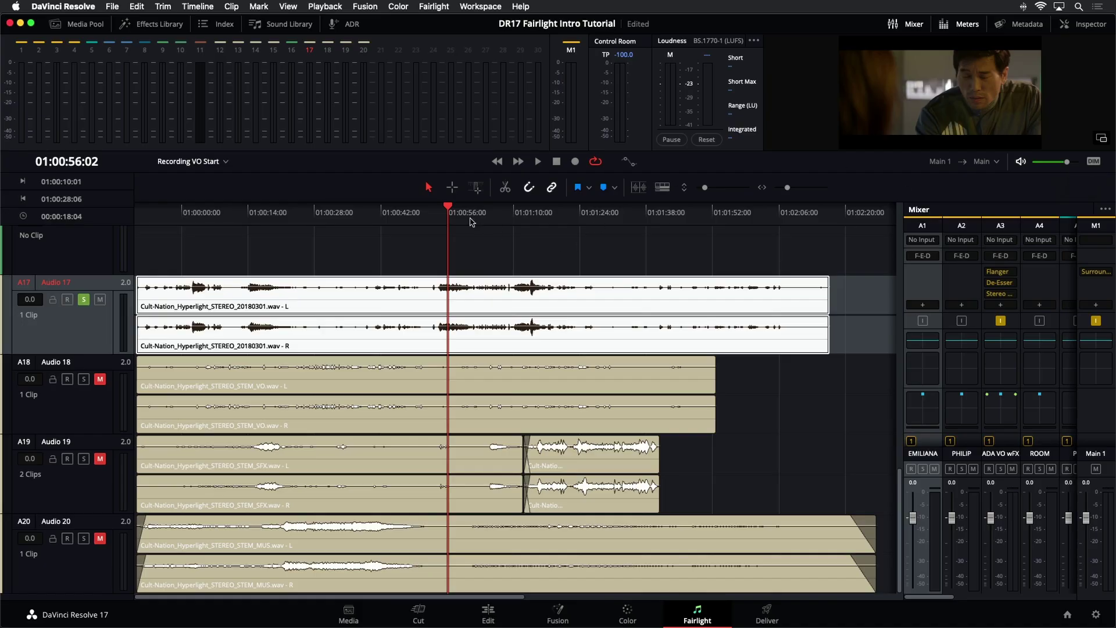
key(space)
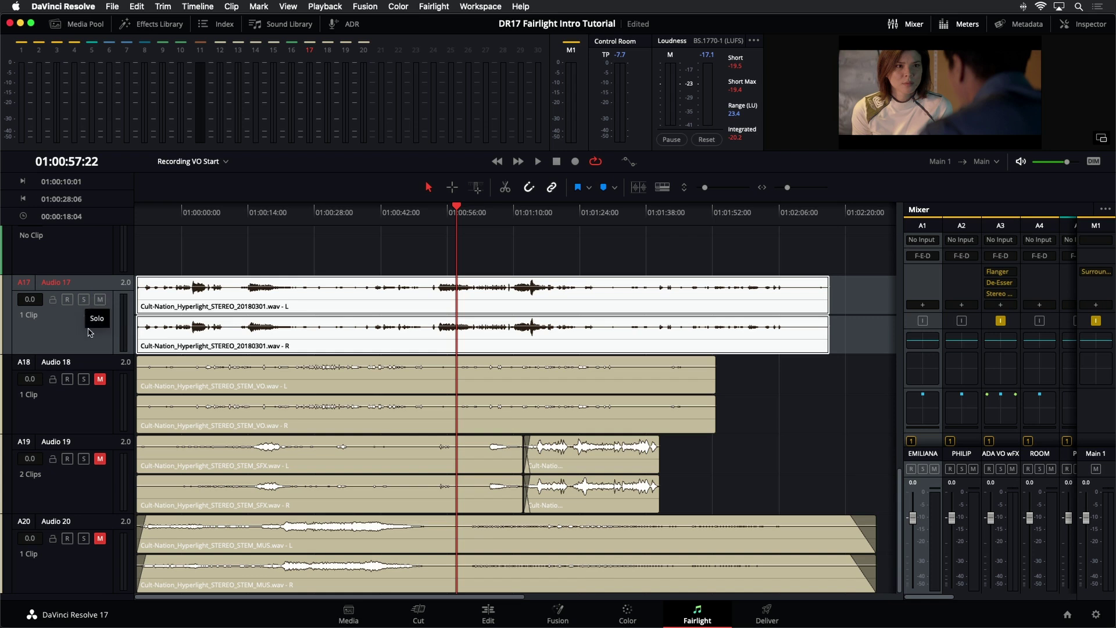
click(100, 299)
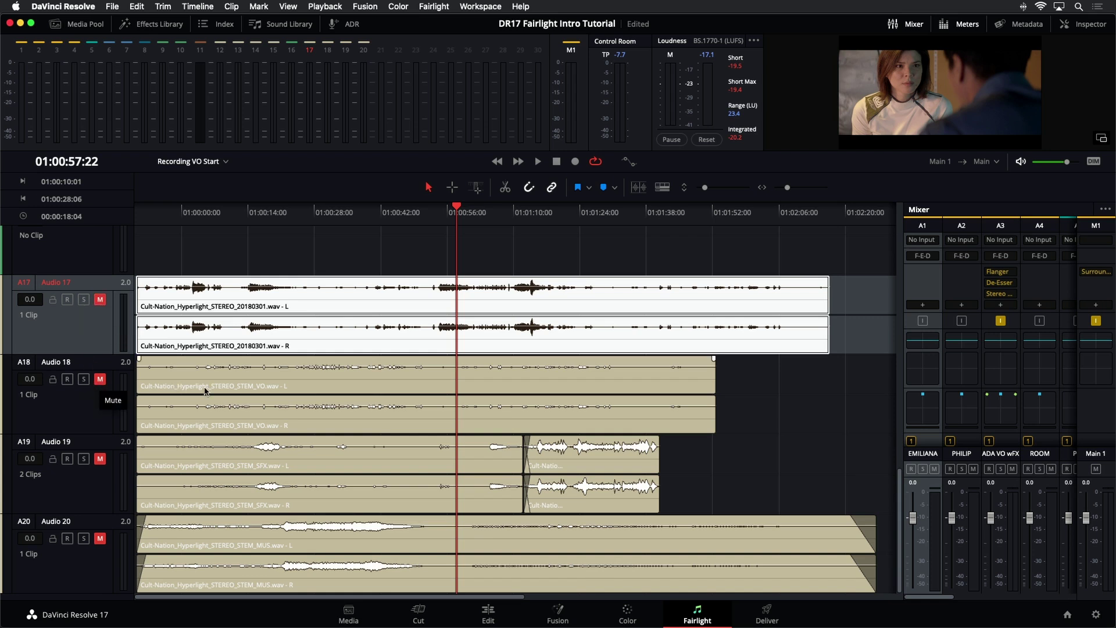
Step: Audition the Audio 18 track unmuted and soloed from 01:00:23:11, and return it to unsoloed and muted
click(100, 380)
click(84, 379)
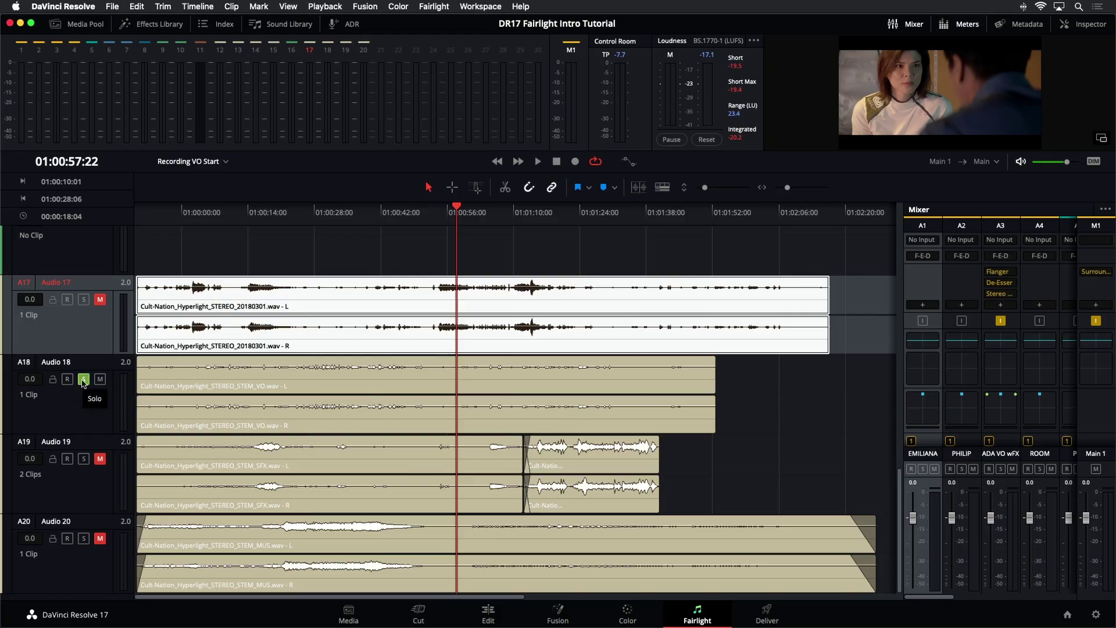
click(293, 212)
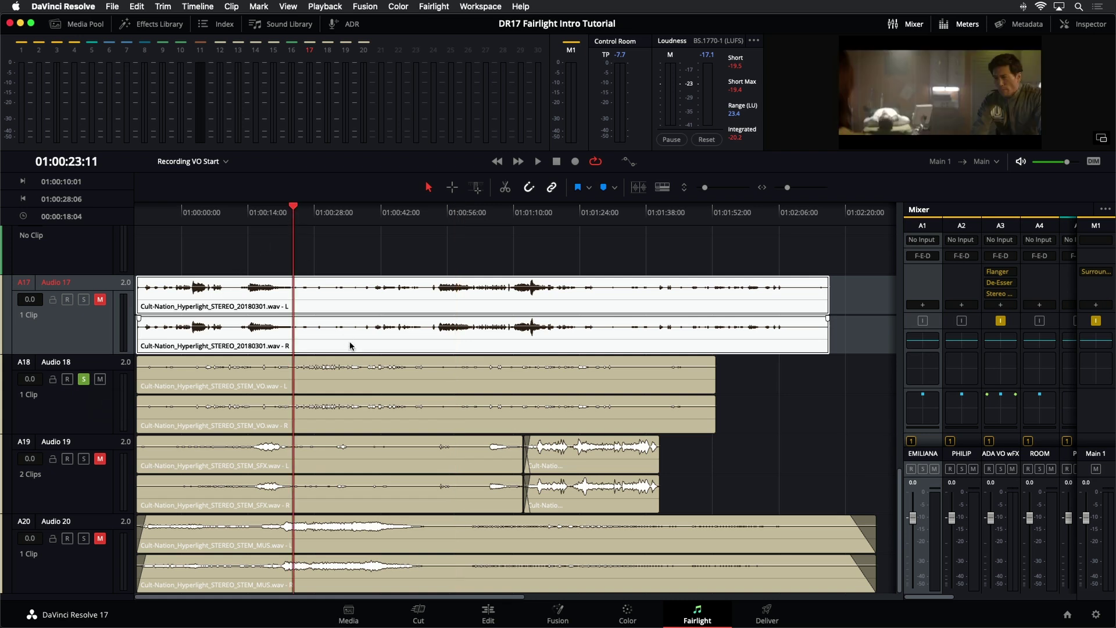
key(space)
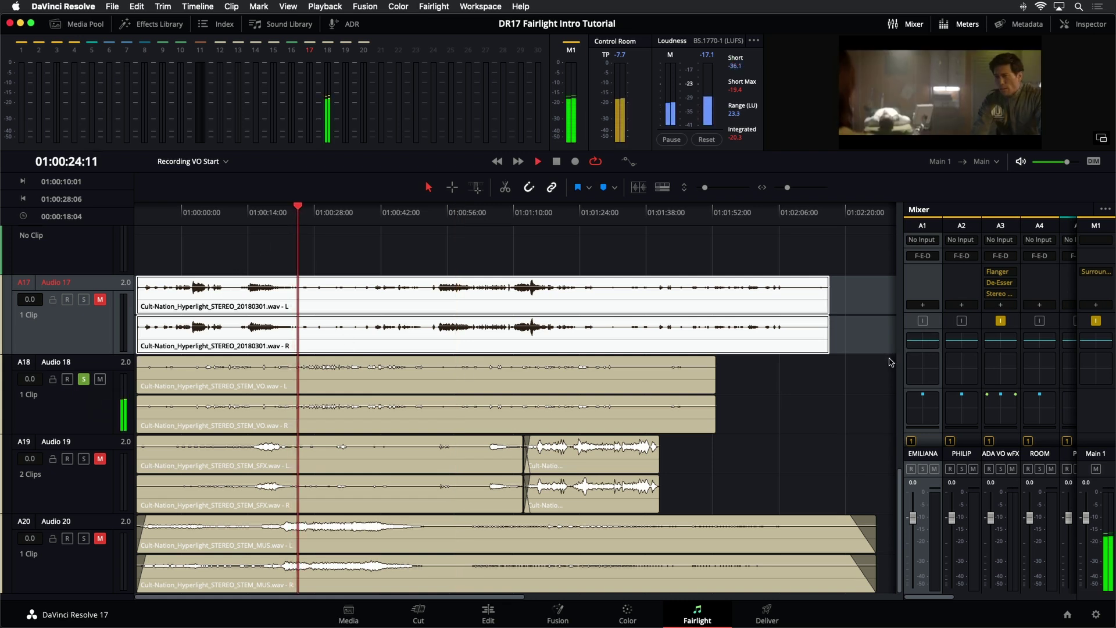
key(space)
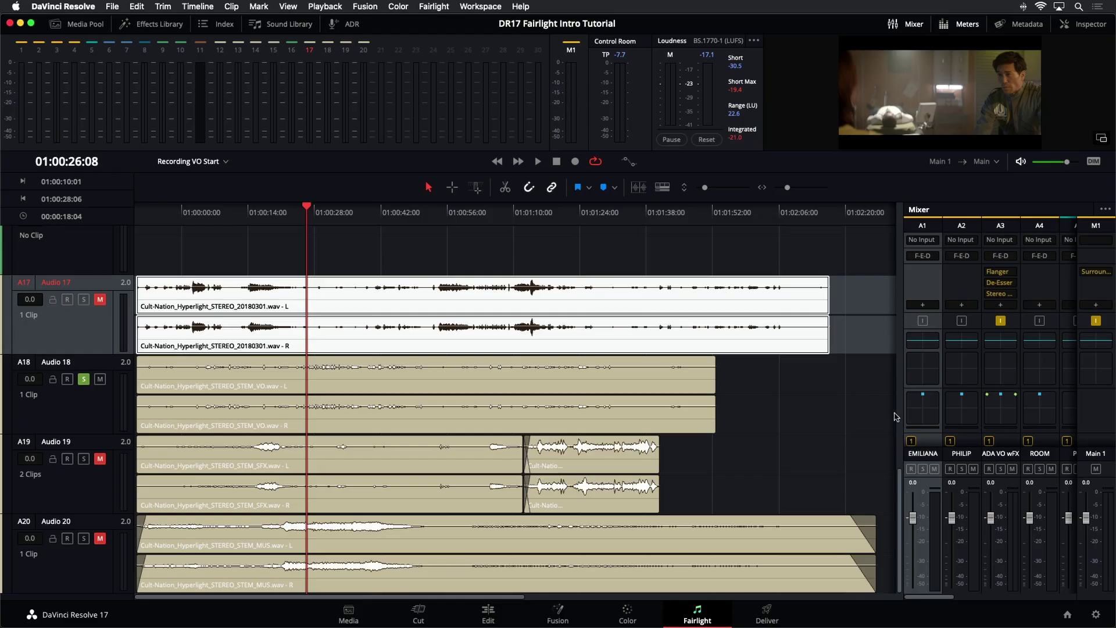
key(space)
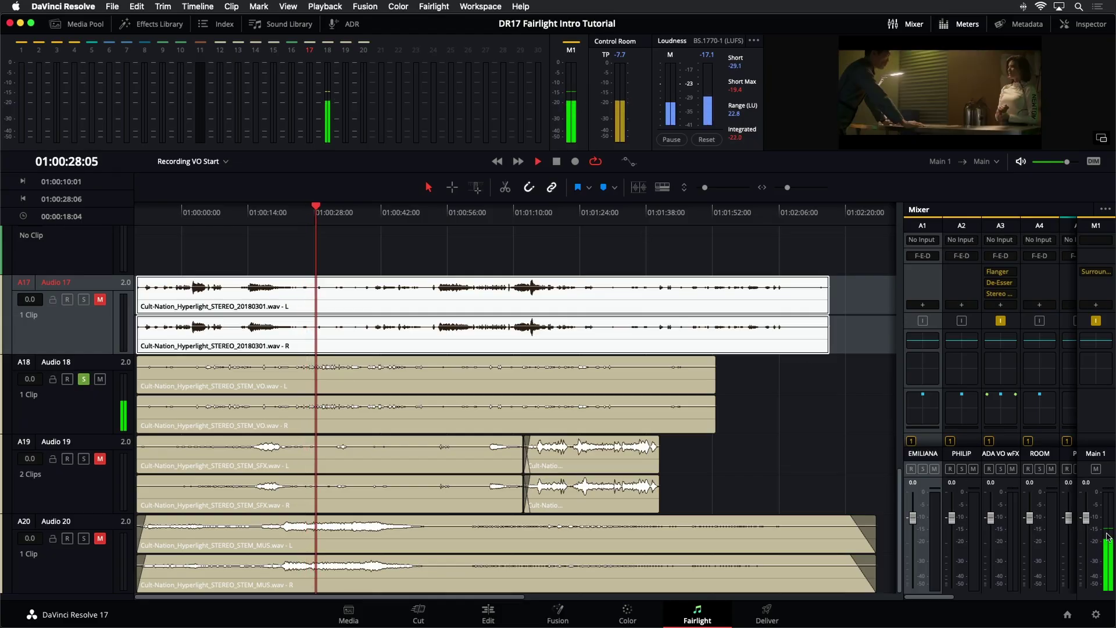
key(space)
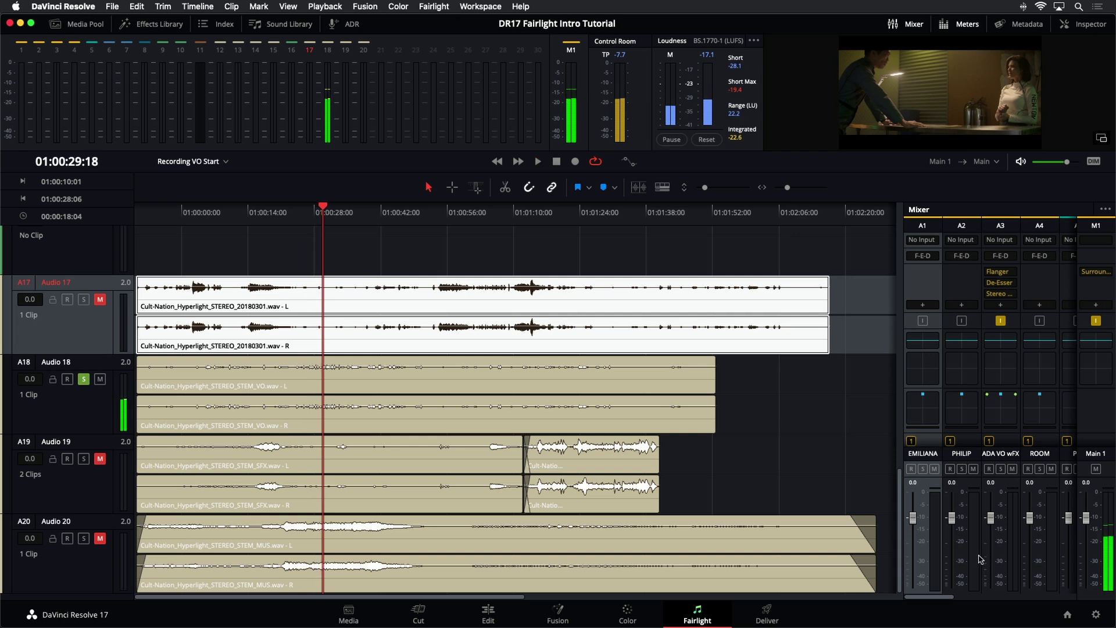
click(83, 379)
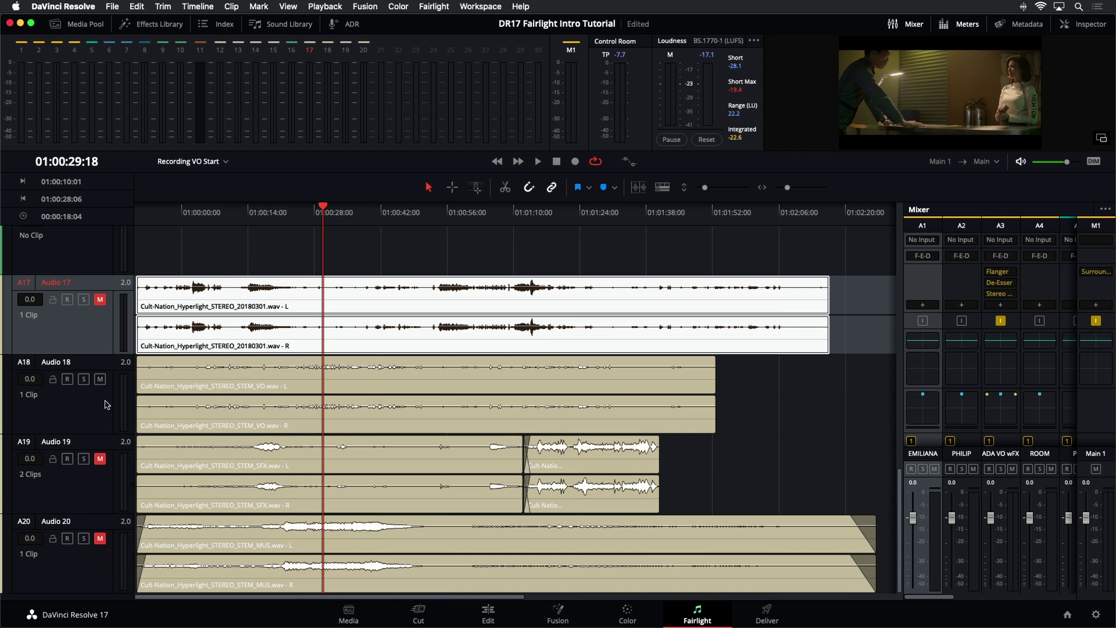
click(100, 379)
Step: Shrink the track heights, clear the selection, and hide tracks Audio 16 to Audio 20 through the track index
drag(704, 187, 698, 190)
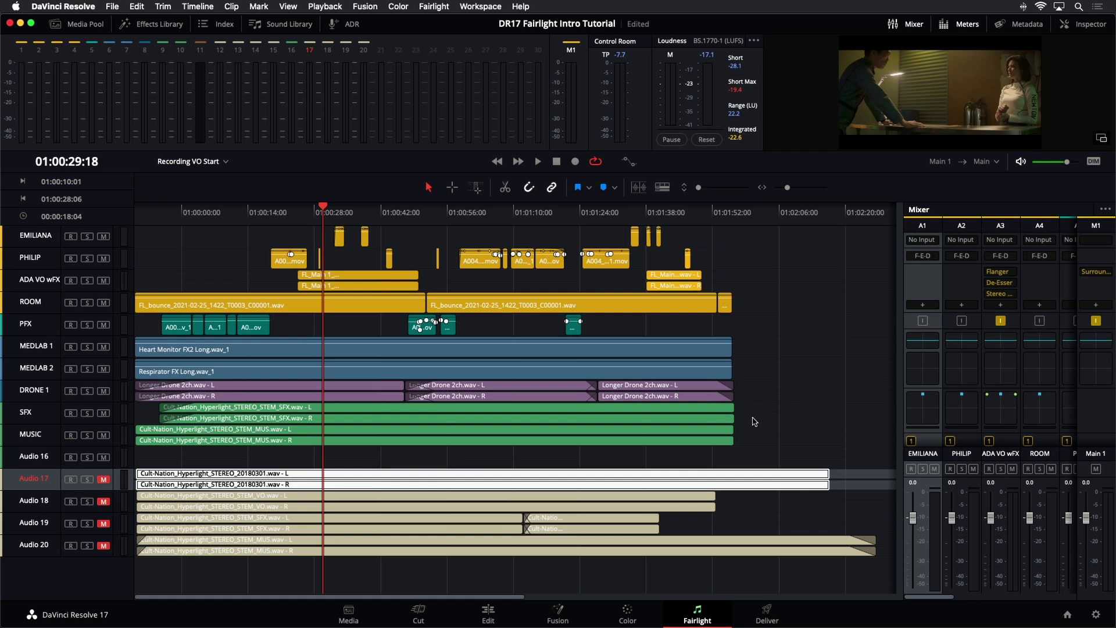
click(788, 425)
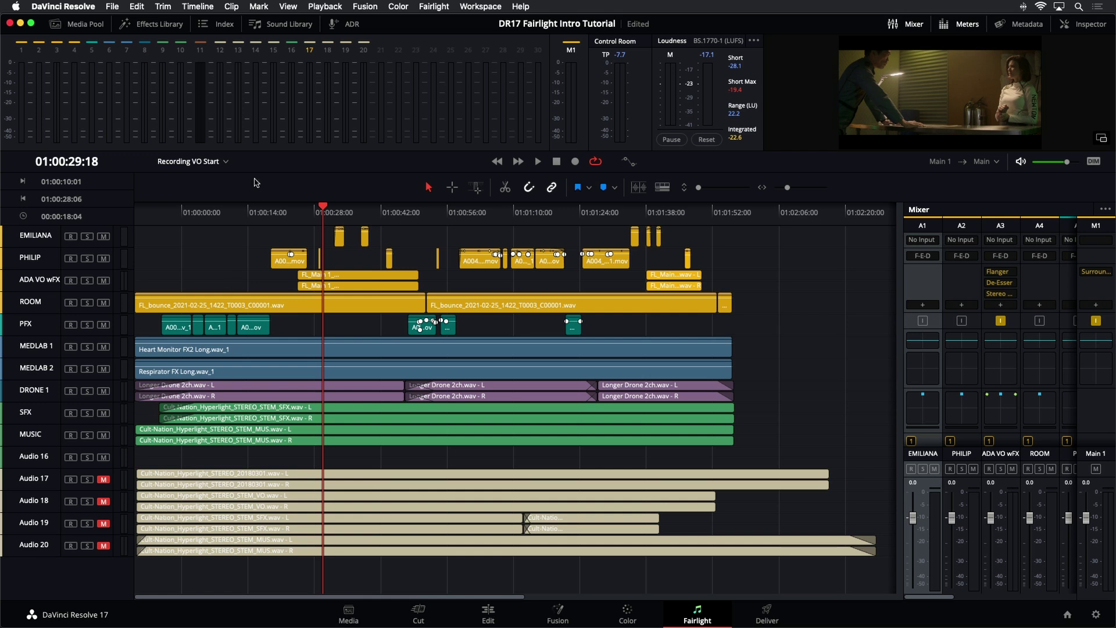
click(214, 24)
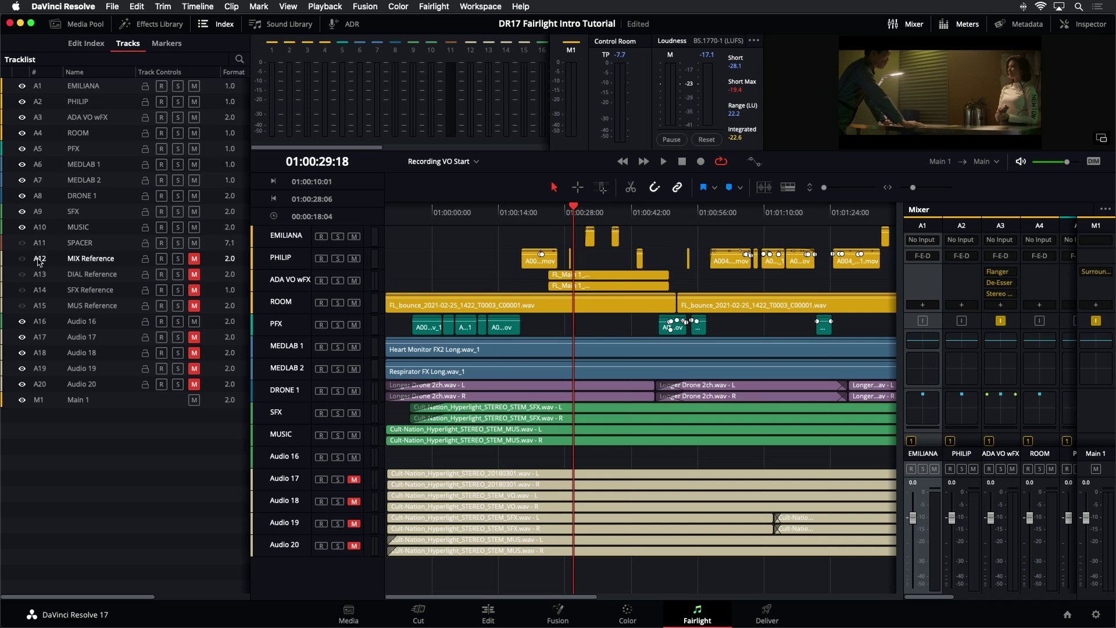
drag(21, 324, 21, 386)
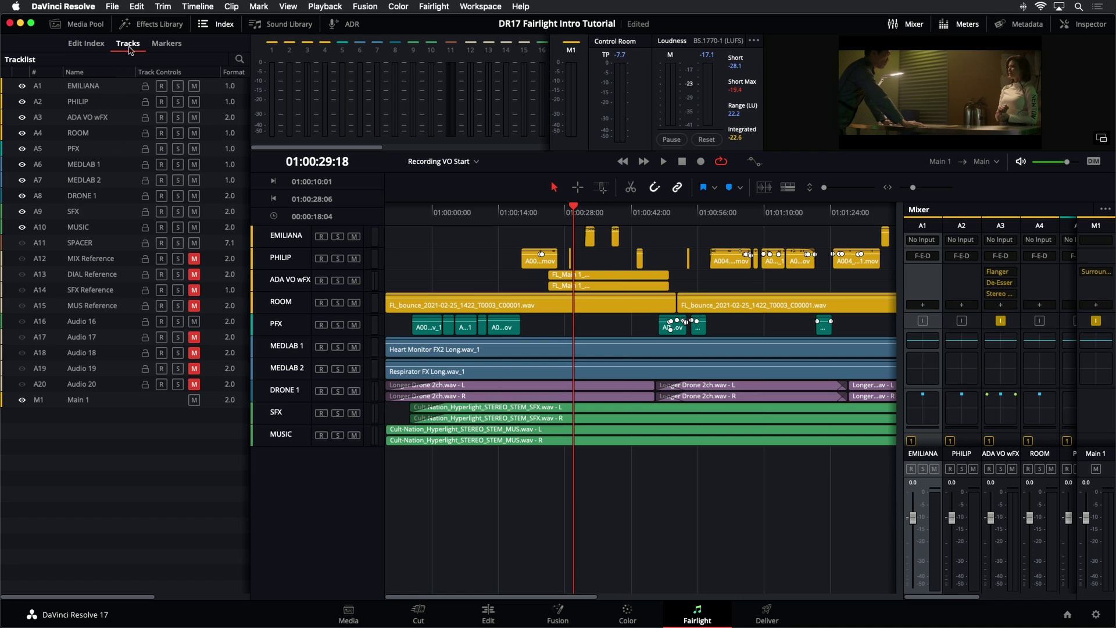
click(210, 25)
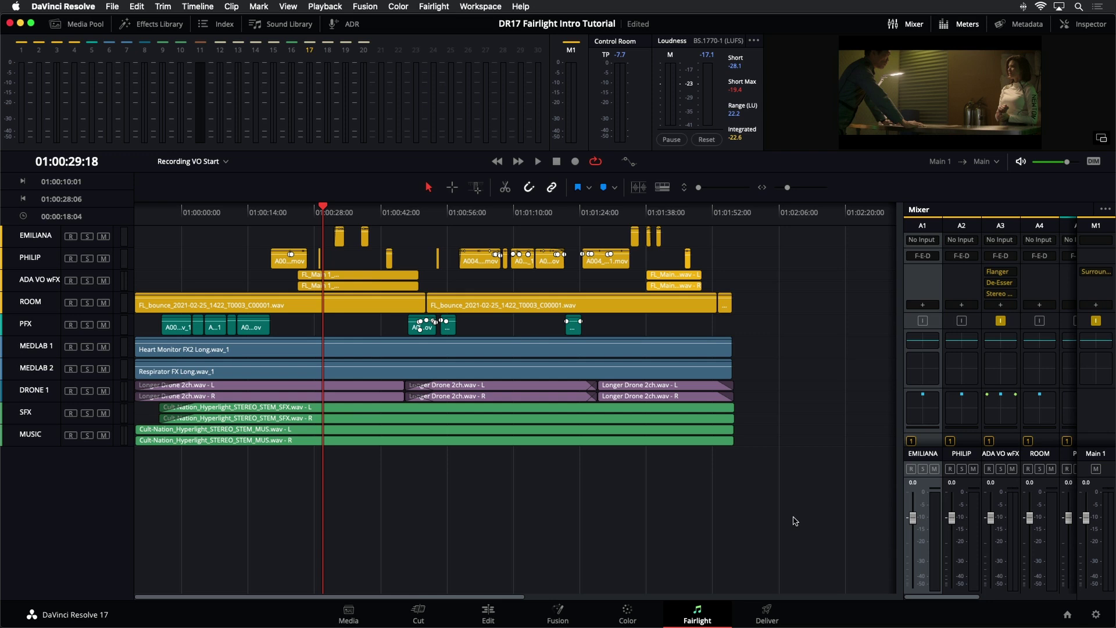
Step: Increase the track heights so the ten visible tracks fill most of the timeline area
click(701, 189)
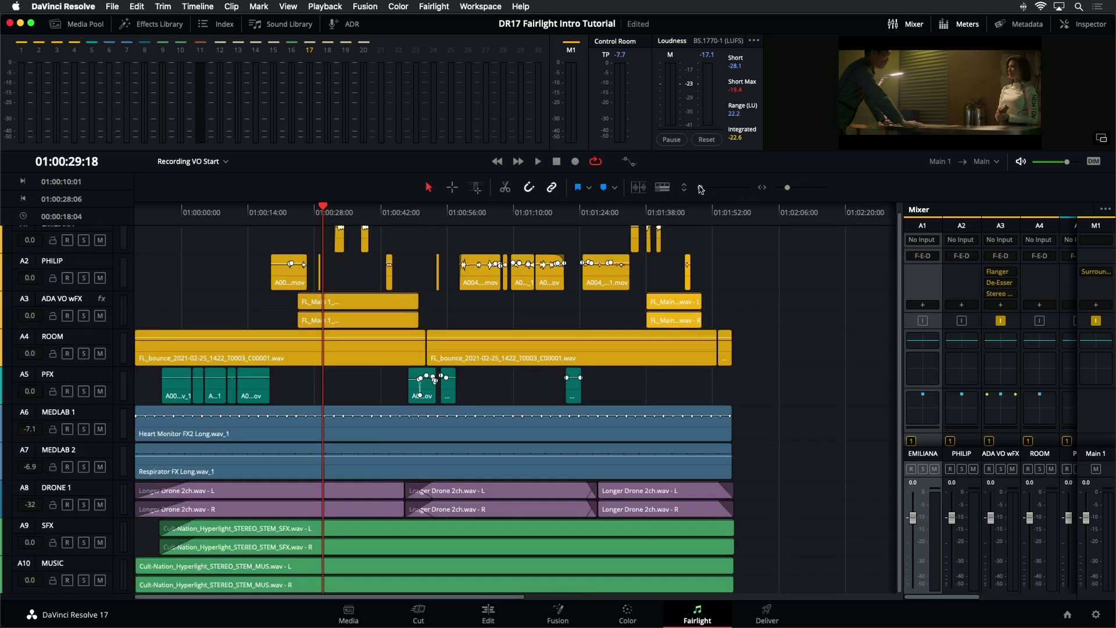
scroll(701, 189, down, 3)
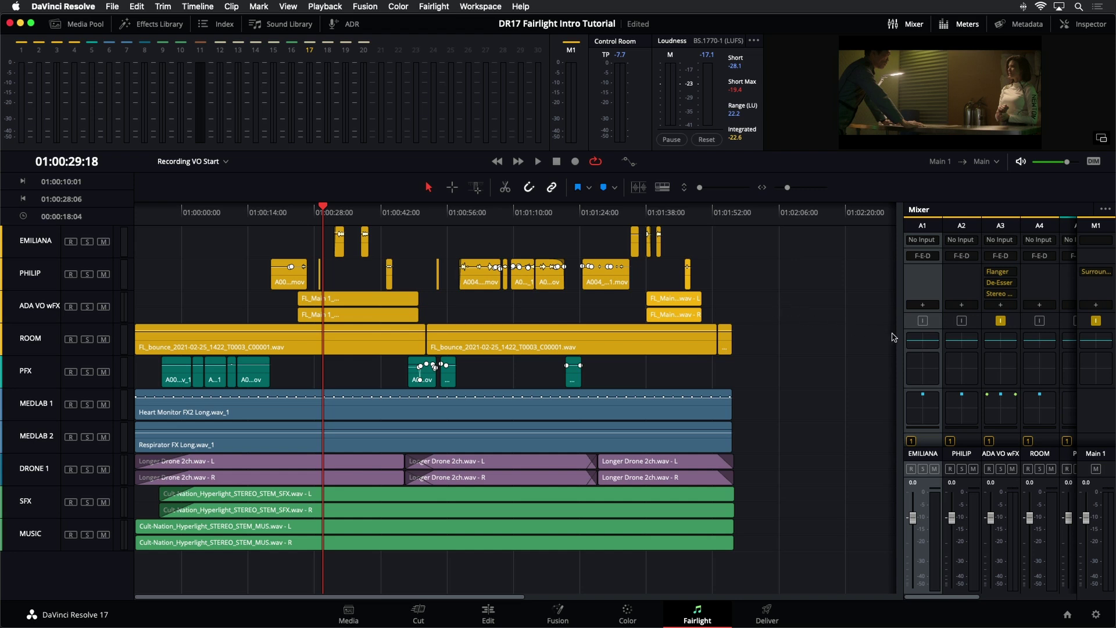
Step: Widen the mixer to show all ten tracks, and reset the MEDLAB 1, MEDLAB 2 and DRONE 1 faders to 0.0
drag(903, 330, 672, 327)
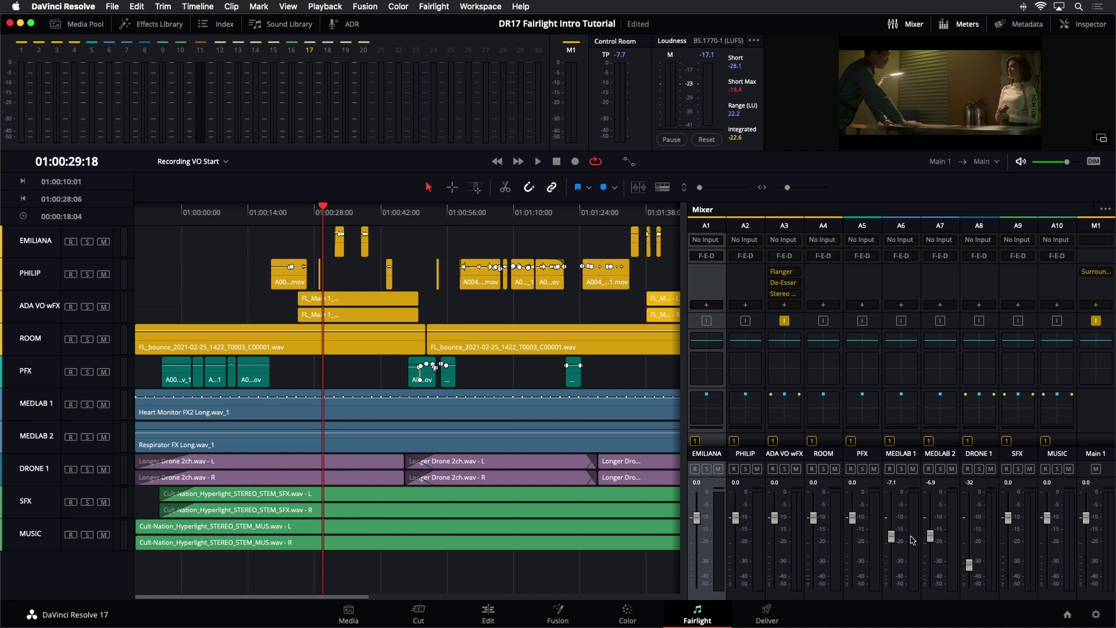
click(892, 539)
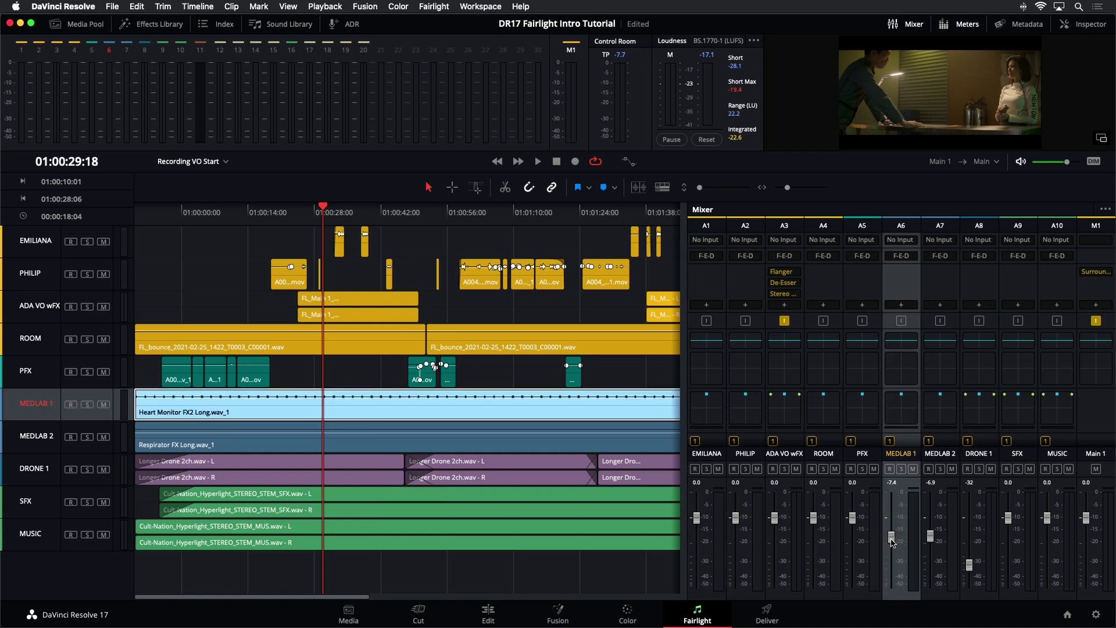
drag(892, 543, 933, 536)
double_click(892, 534)
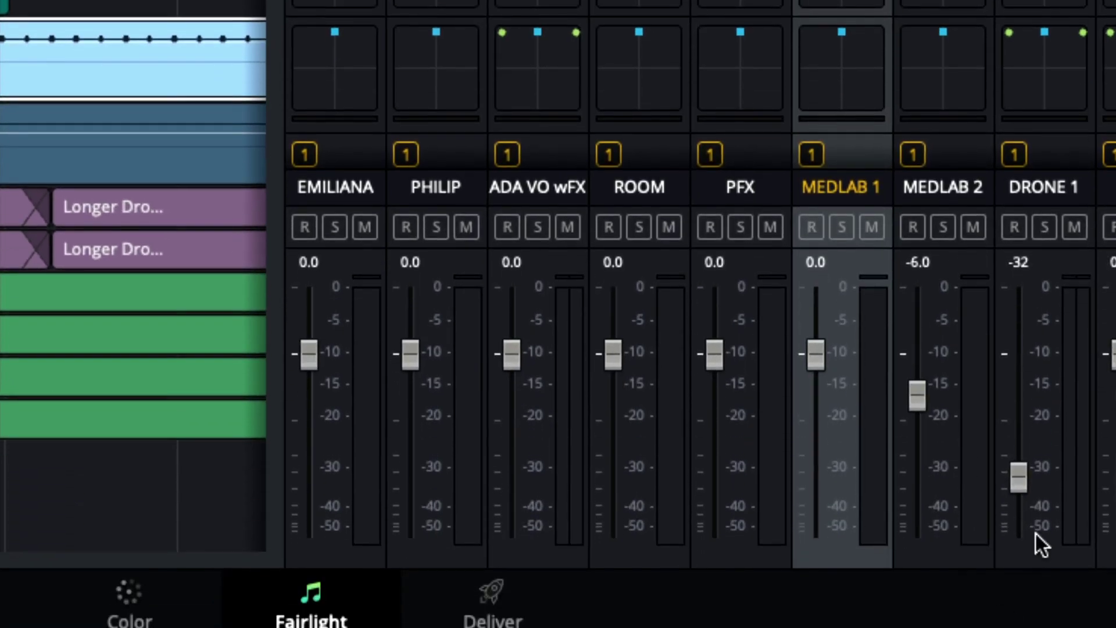
double_click(916, 391)
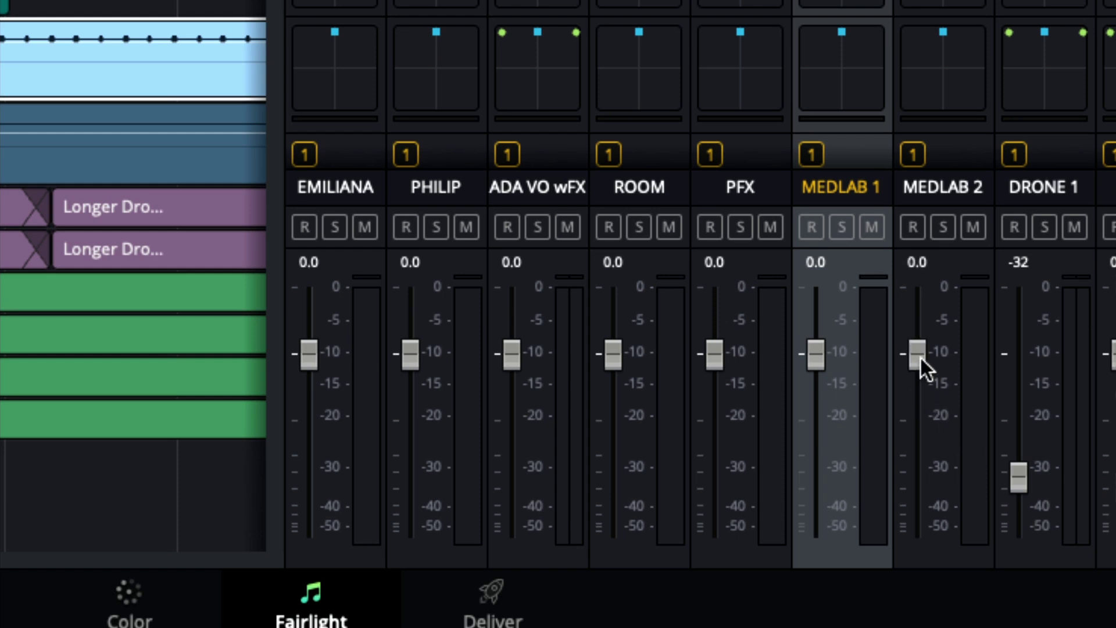
double_click(1017, 471)
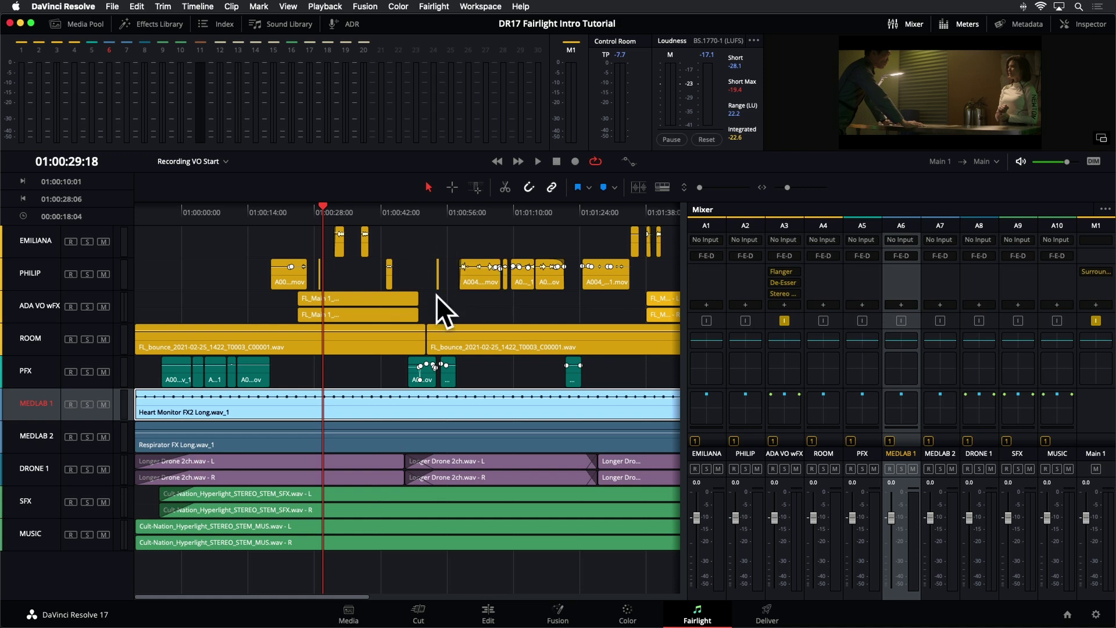
click(281, 340)
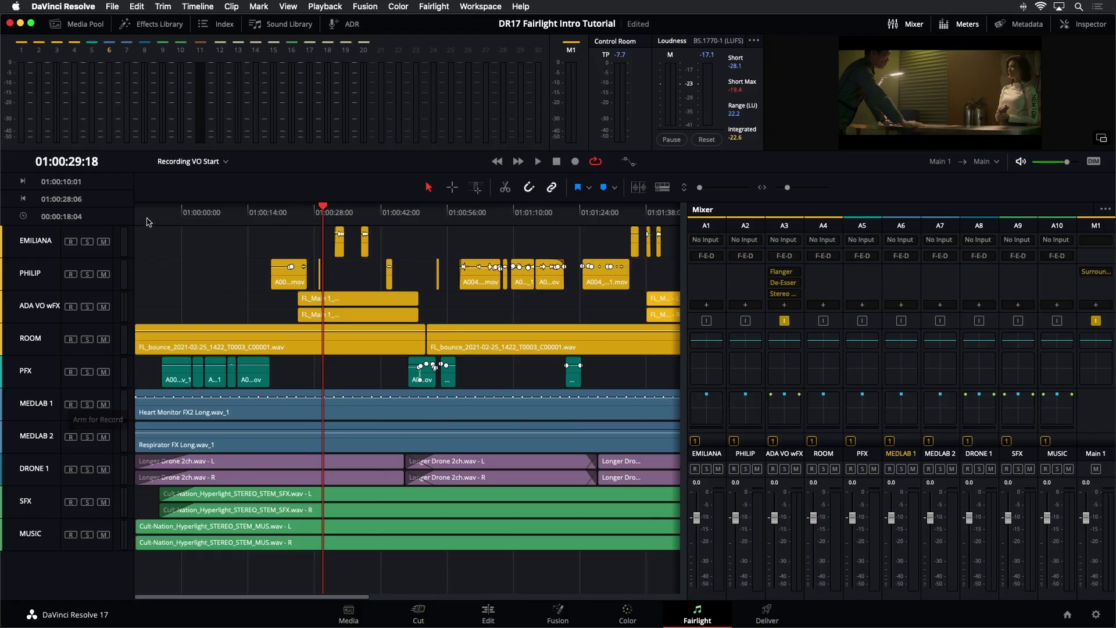
Step: Mute MEDLAB 1 and MEDLAB 2, and lower the DRONE 1 fader to about -25 during playback from 00:59:59:14
key(Home)
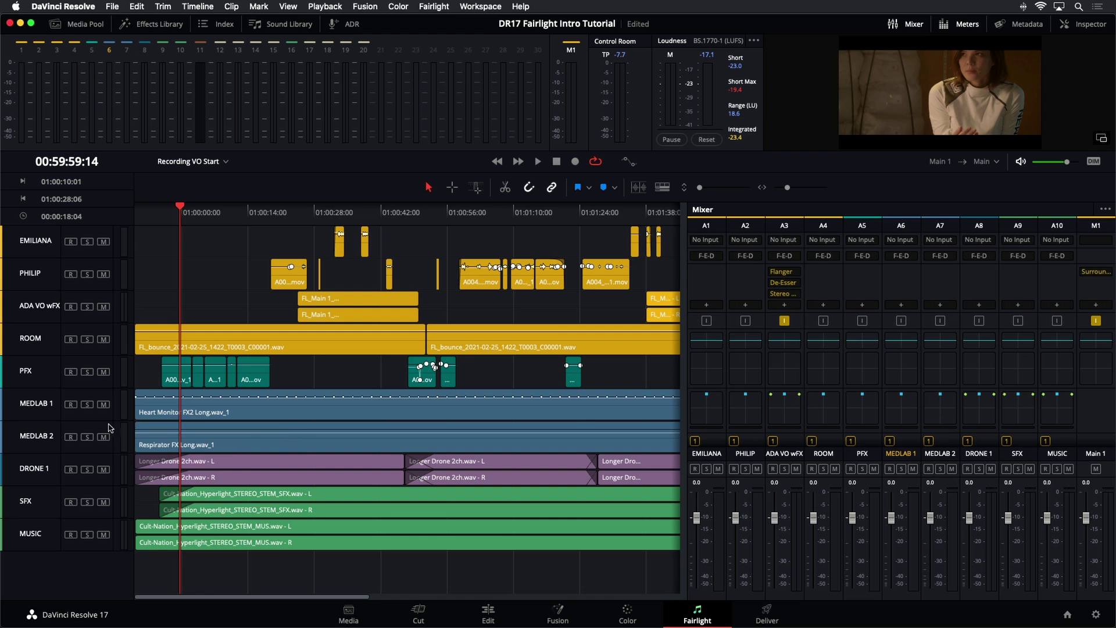
click(104, 406)
key(space)
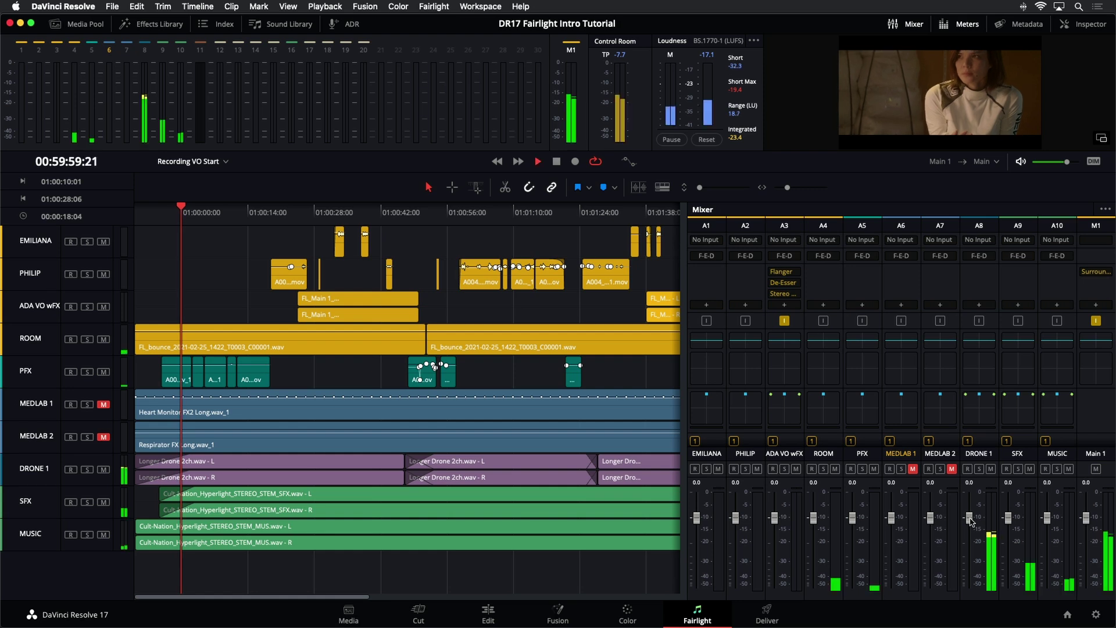
key(space)
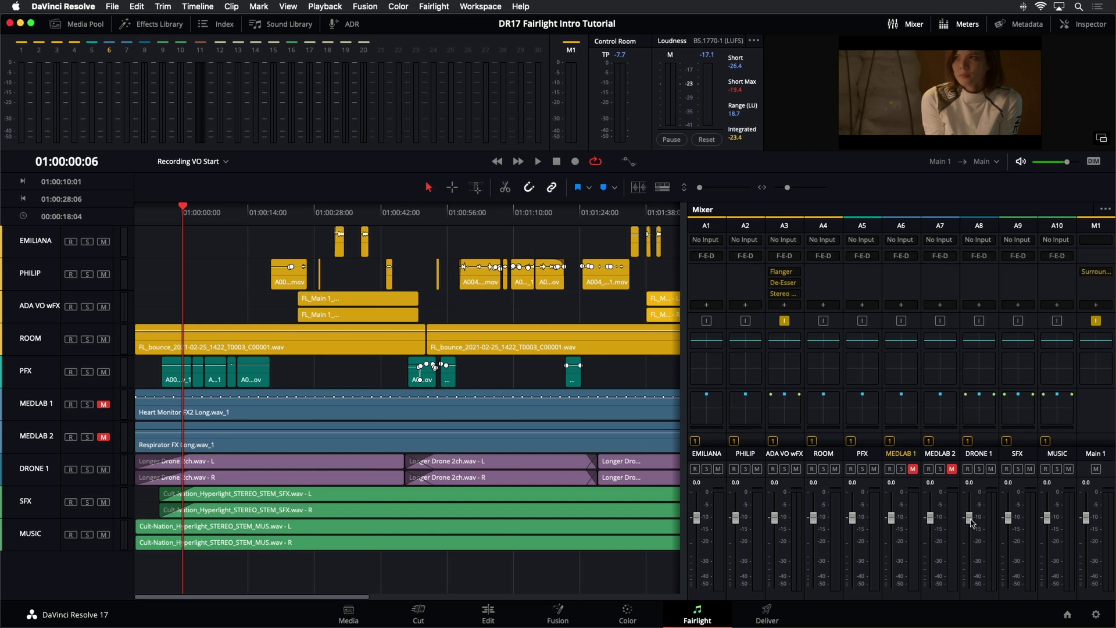
key(space)
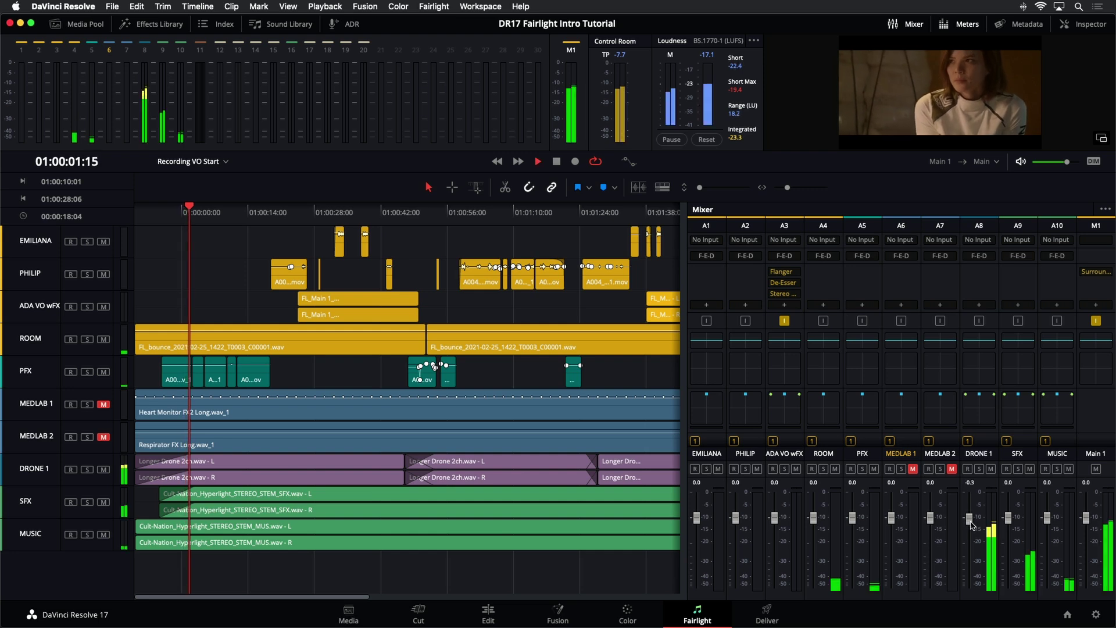
drag(970, 518, 970, 559)
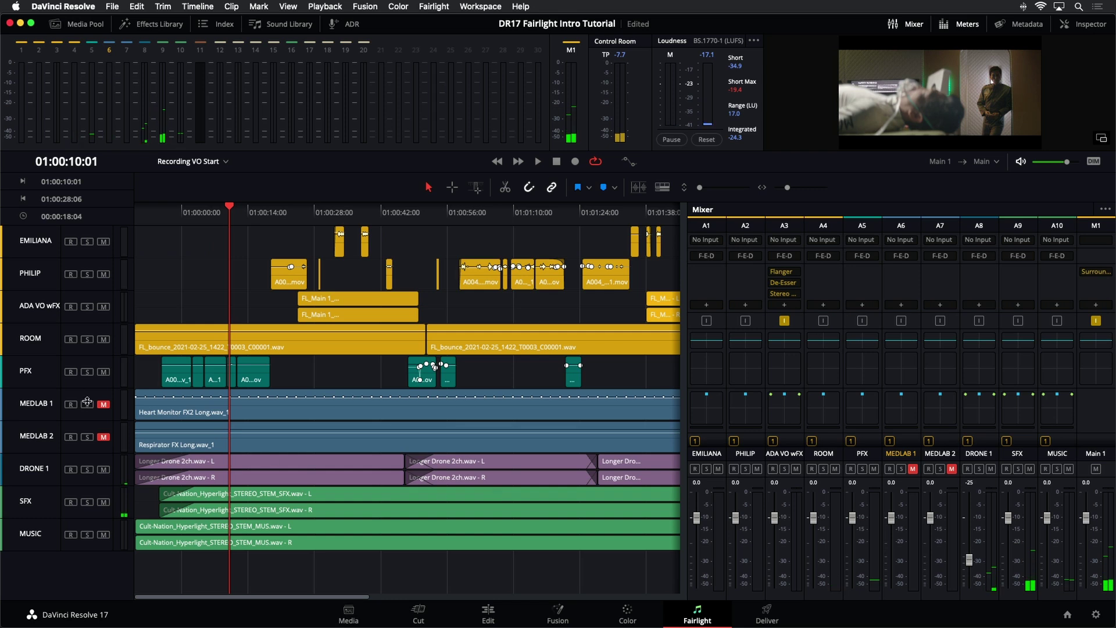
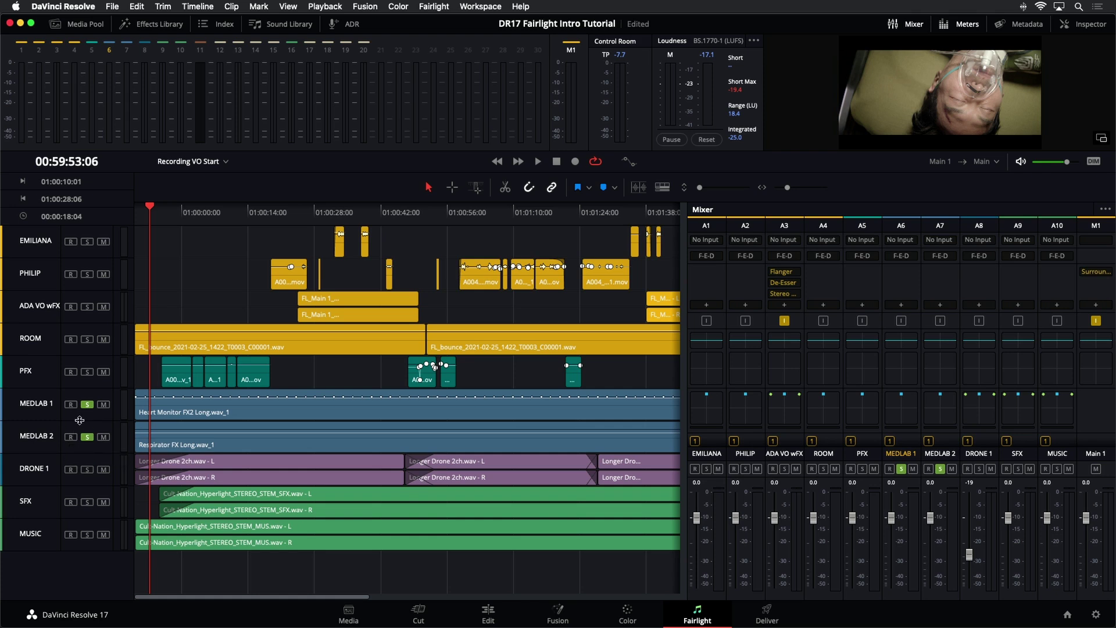
Step: Scrub the playhead from the timeline's start past 01:00:08:18 to 01:00:17:04, and return it to 00:59:55:15
key(Home)
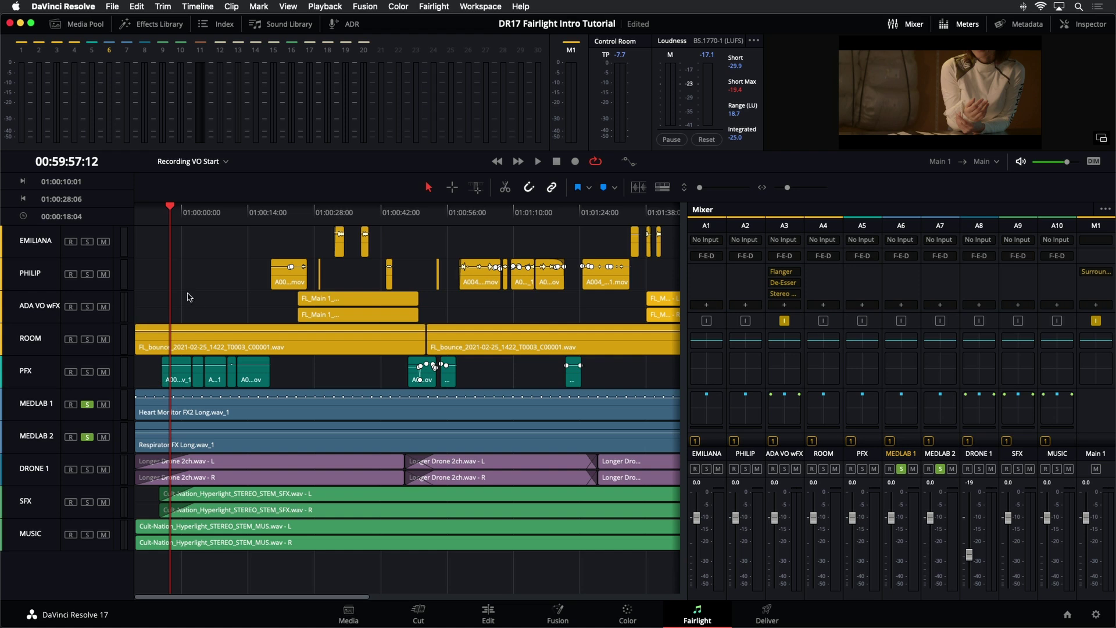
click(159, 213)
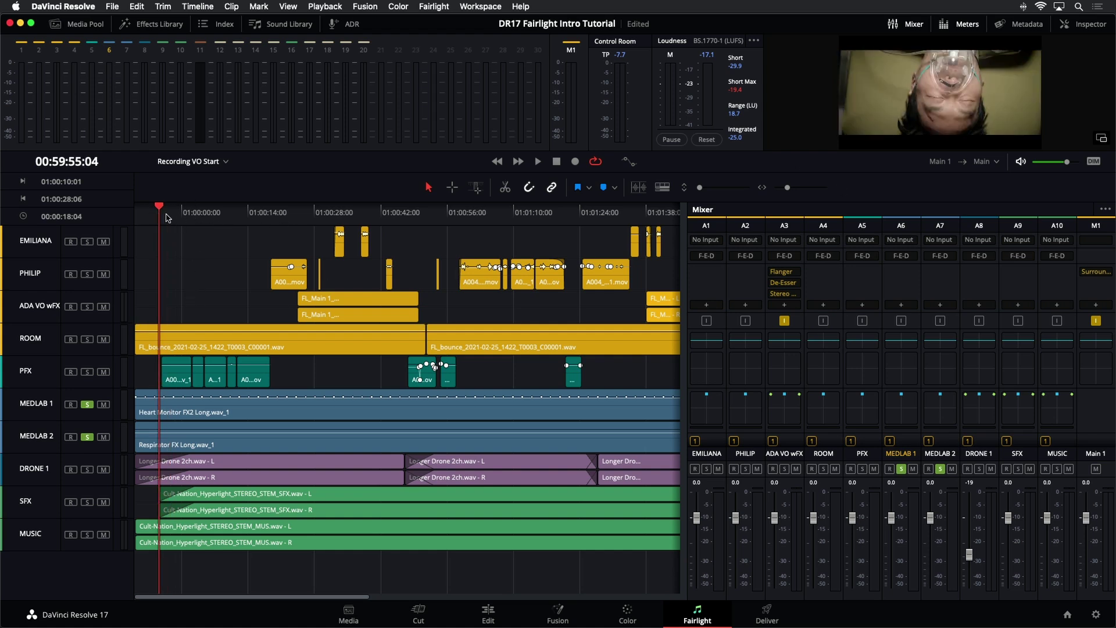
drag(165, 218, 224, 224)
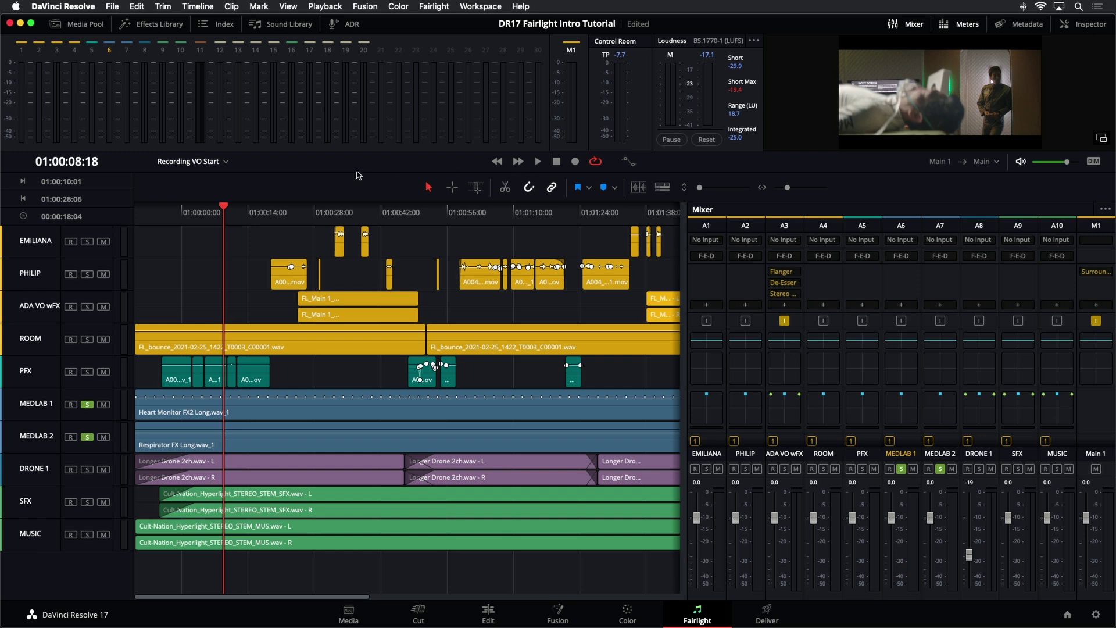
drag(225, 213, 264, 218)
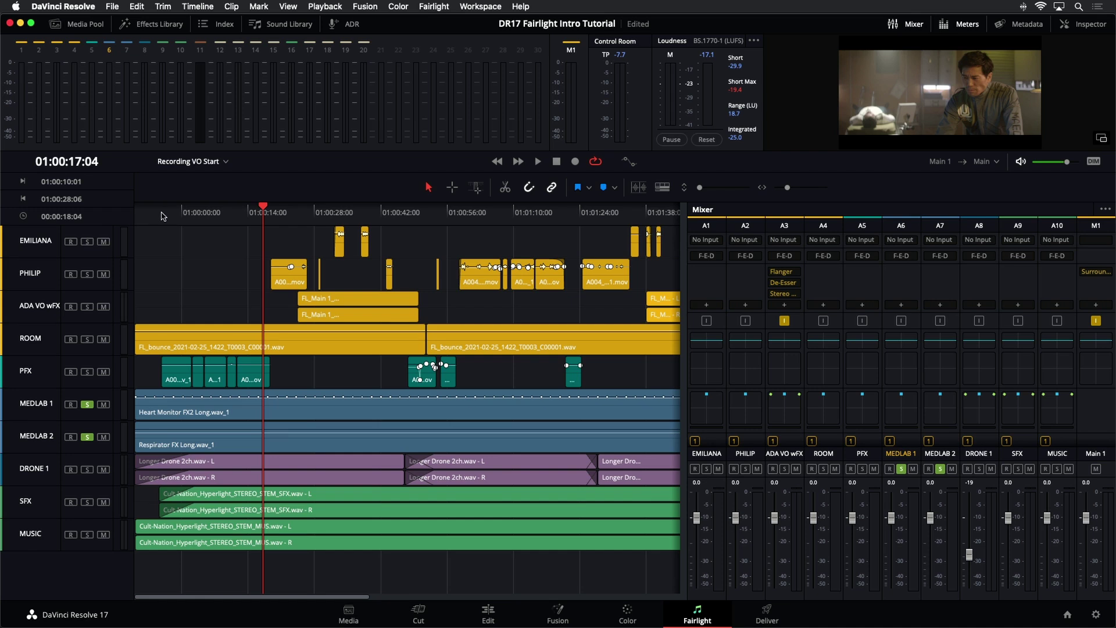
click(163, 214)
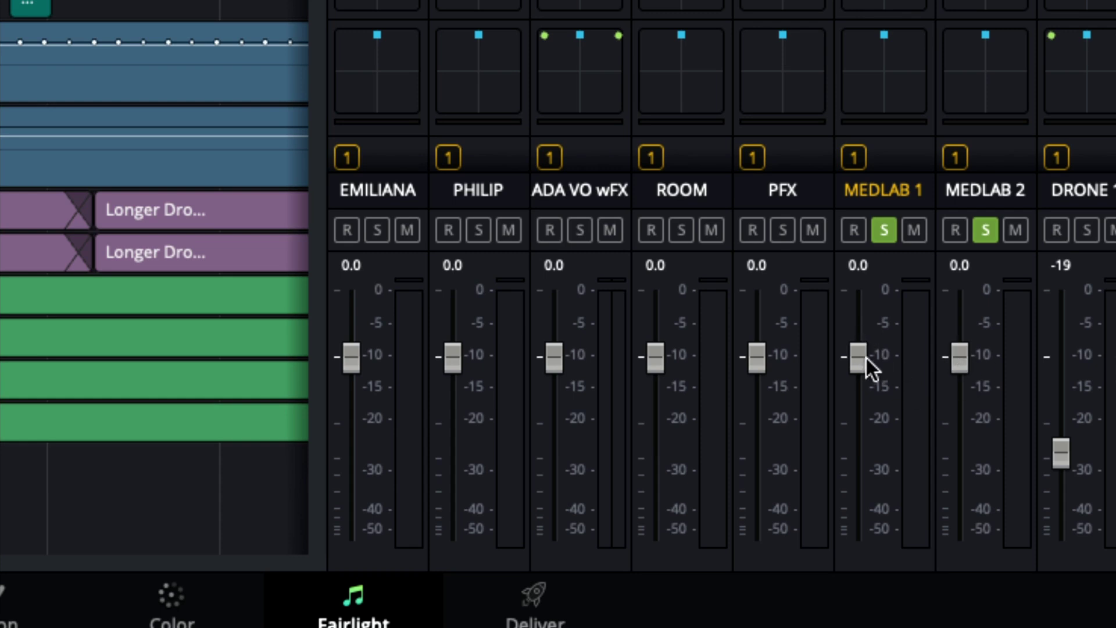
mouse_move(862, 354)
mouse_down()
mouse_move(859, 376)
mouse_move(868, 355)
mouse_up()
drag(954, 355, 958, 352)
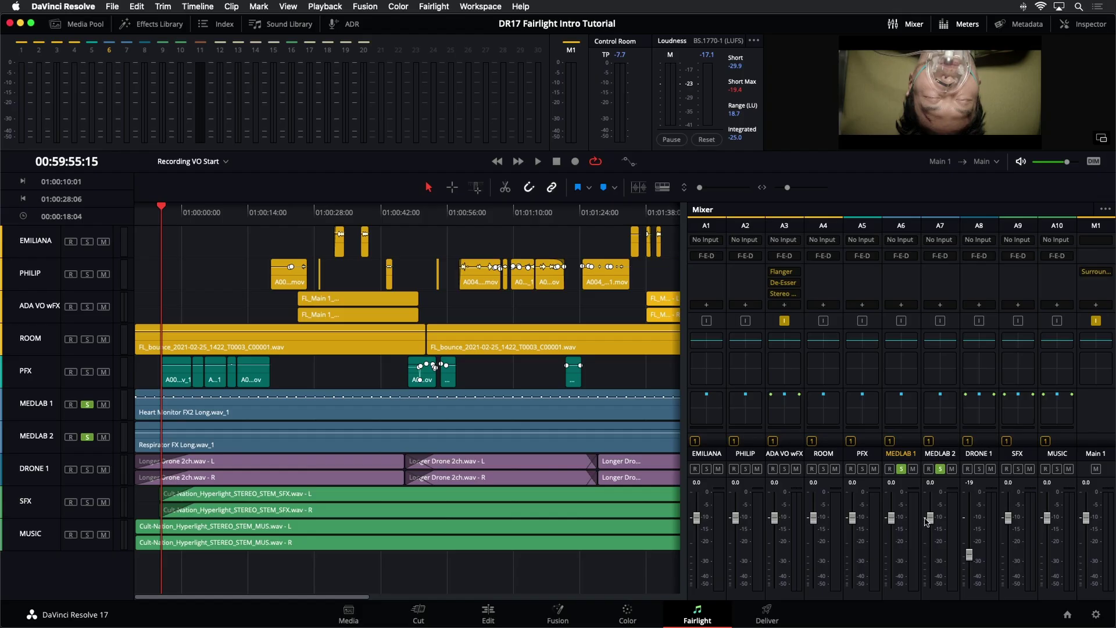
click(927, 521)
Step: Link the MEDLAB 1 and MEDLAB 2 tracks as a link group and close the Link Group window
click(435, 7)
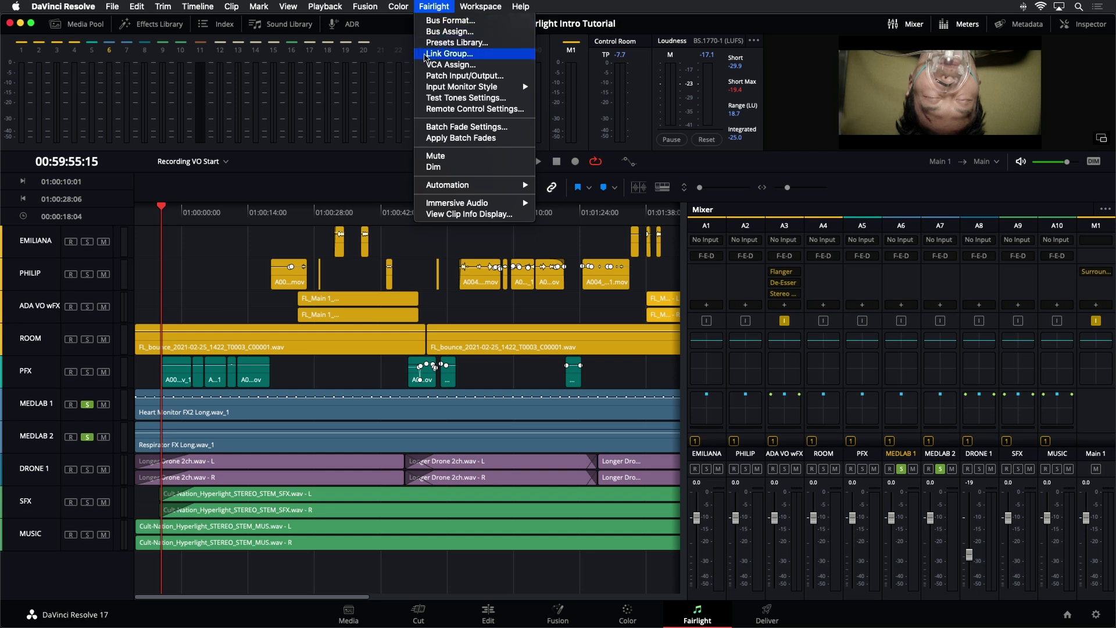
click(445, 54)
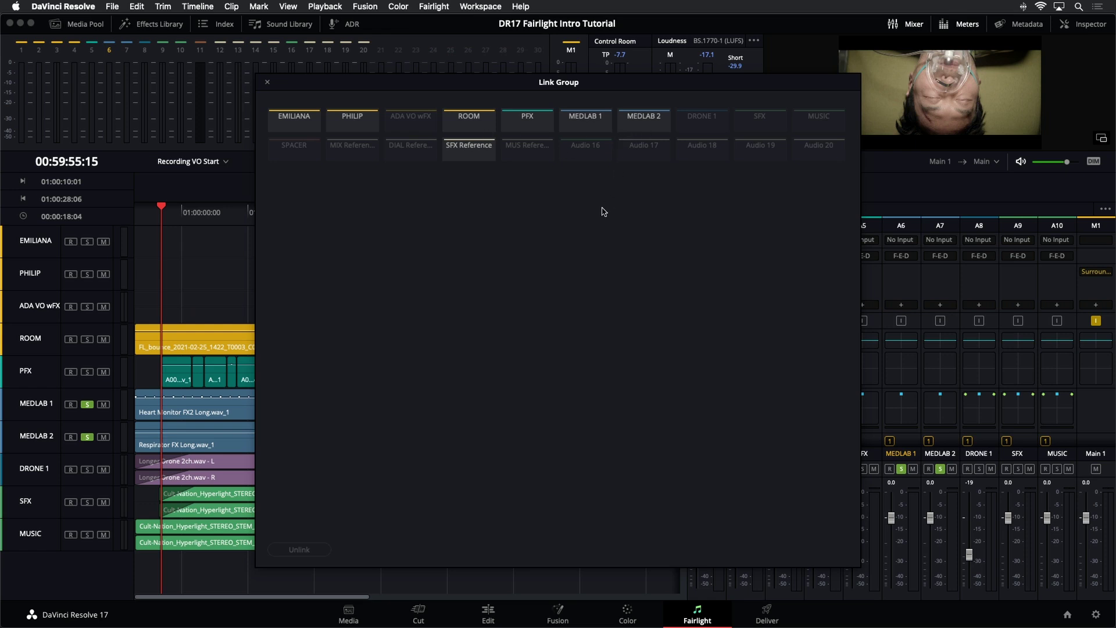
click(592, 124)
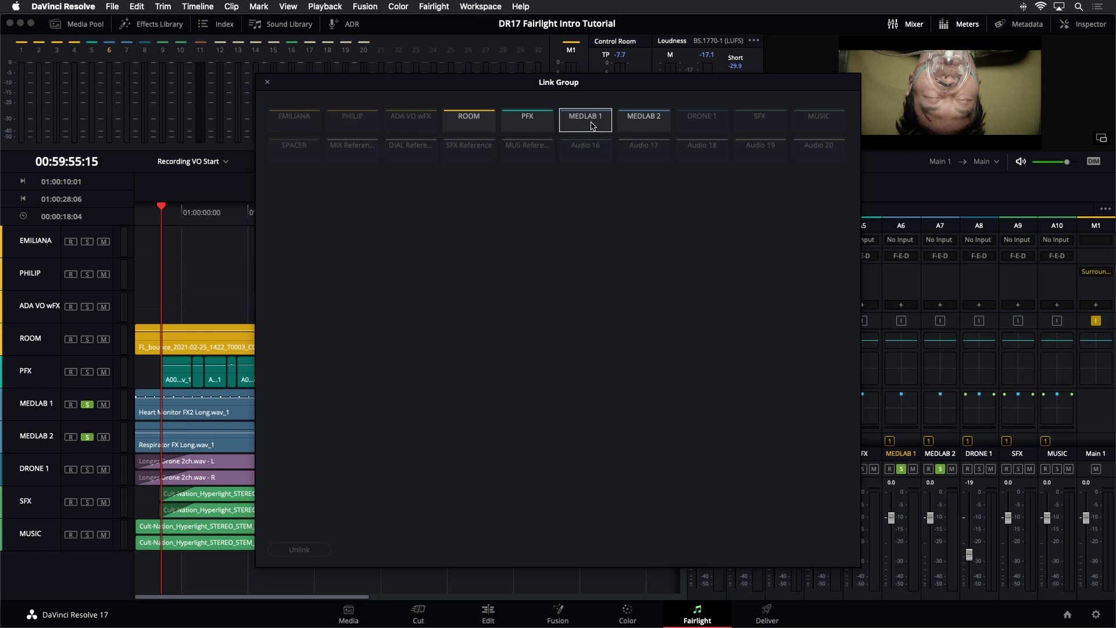
click(651, 132)
click(809, 550)
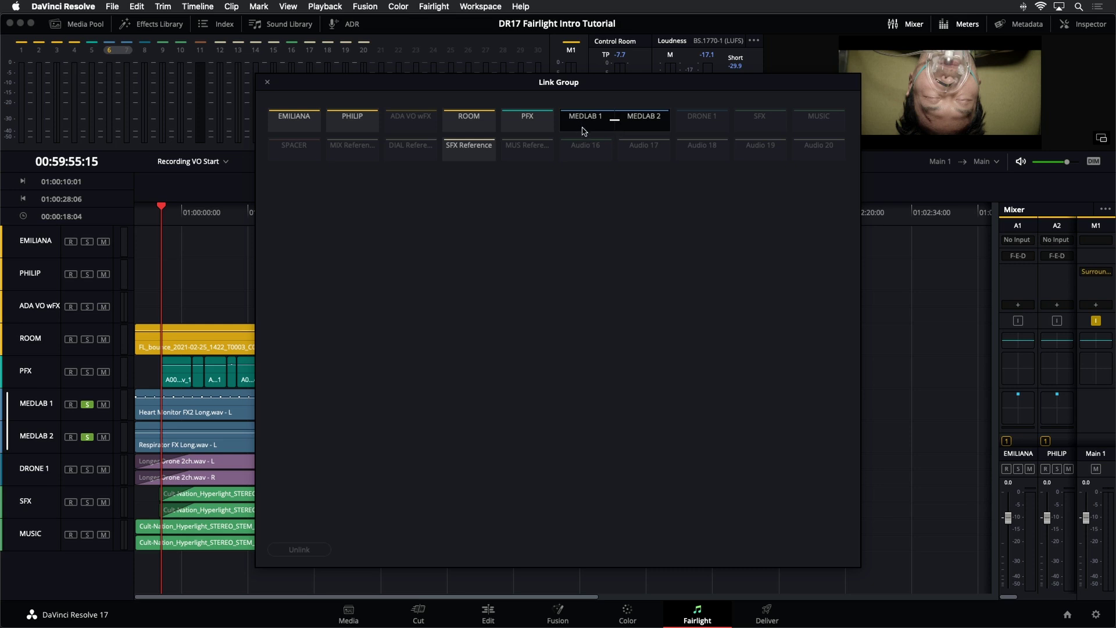
click(266, 82)
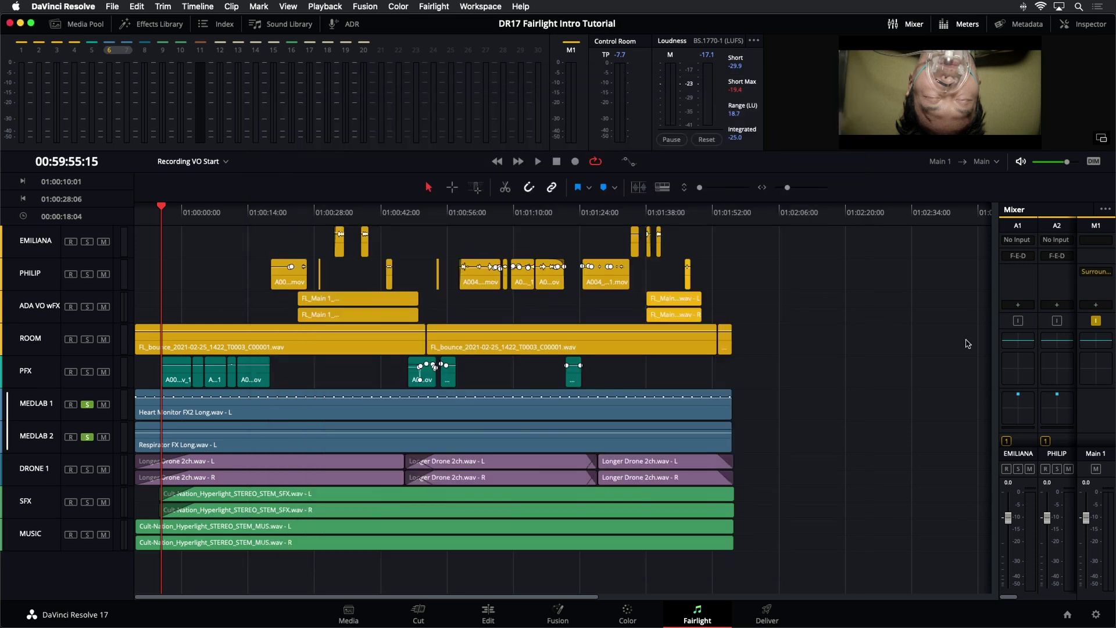
Step: Widen the mixer to show the strips up to MUSIC, and select the linked MEDLAB 1 and MEDLAB 2 tracks
click(999, 345)
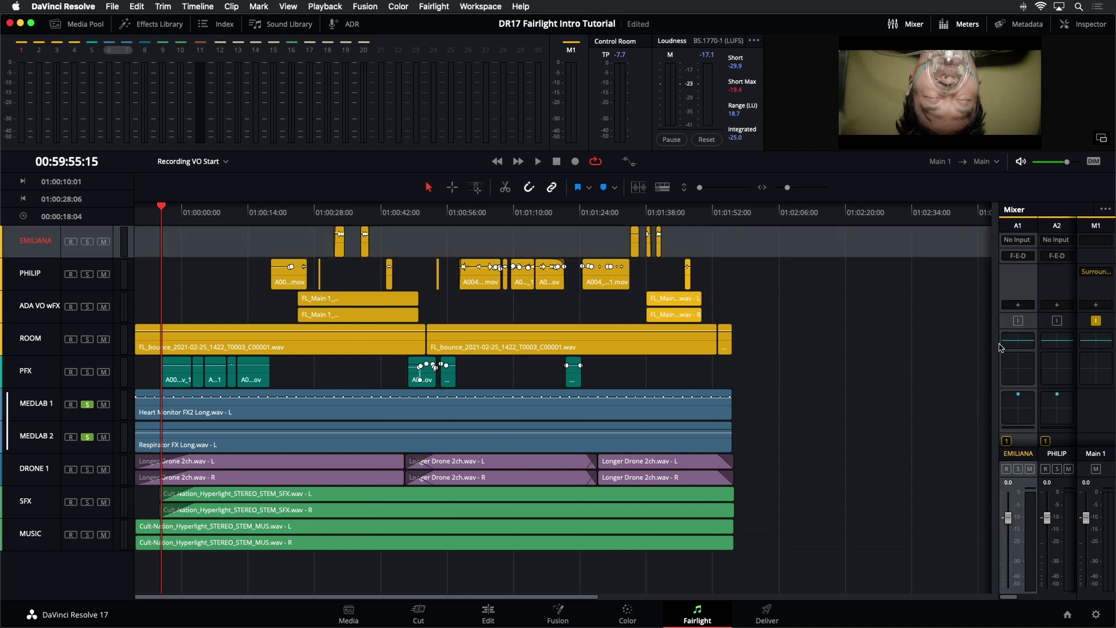
drag(999, 344, 734, 343)
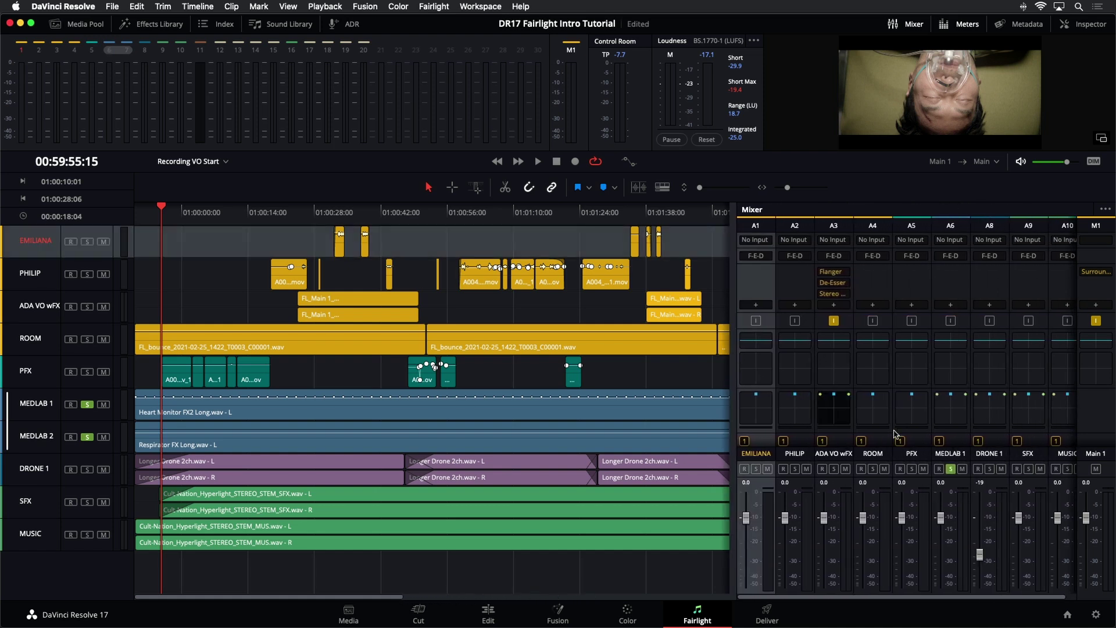
click(961, 439)
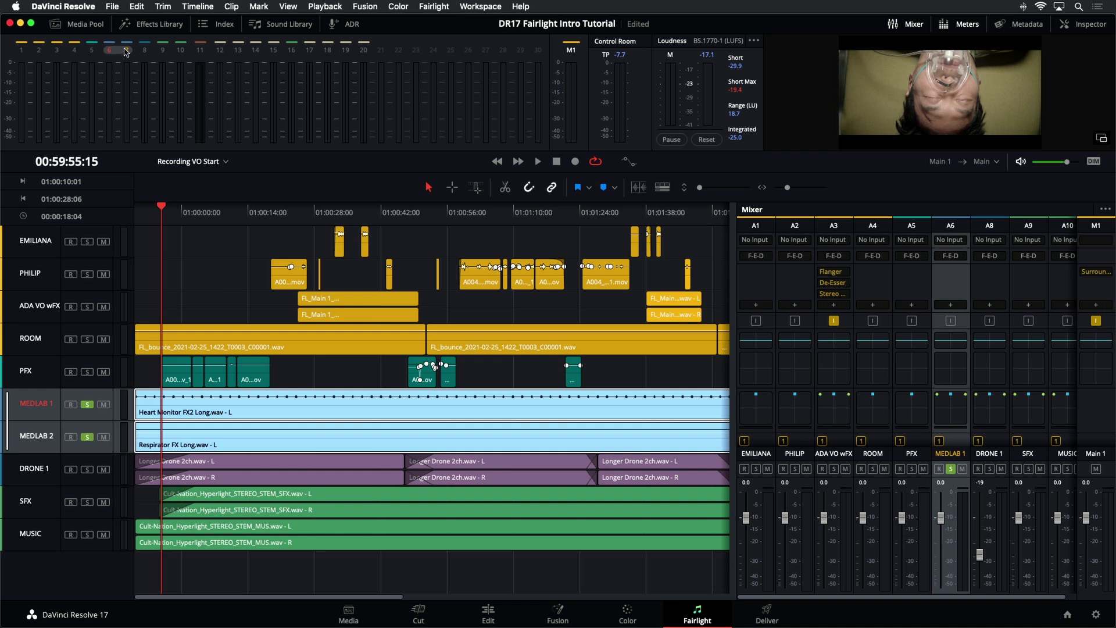
double_click(38, 402)
key(Tab)
key(shift+Tab)
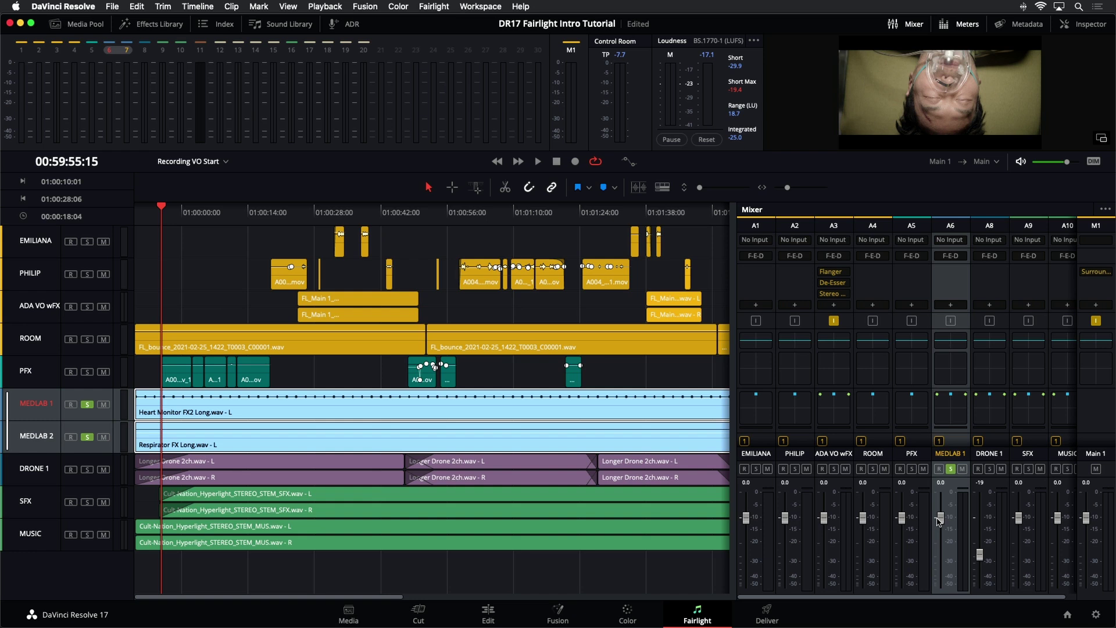
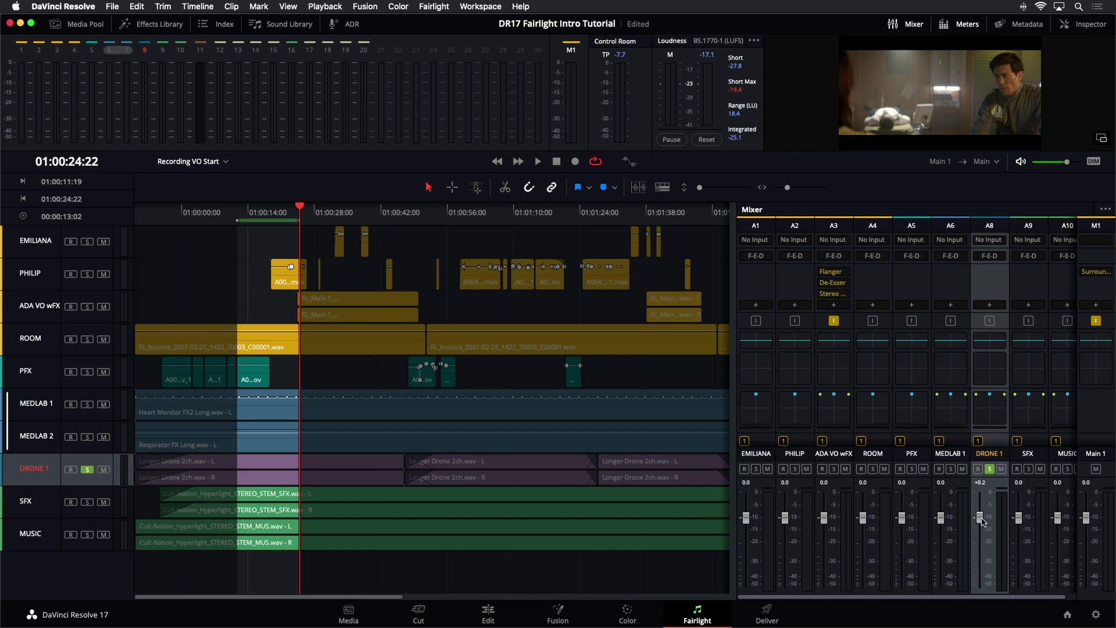
Step: Play the soloed DRONE 1 track briefly from 01:00:24:22 and set its fader to about -0.1
key(space)
key(space)
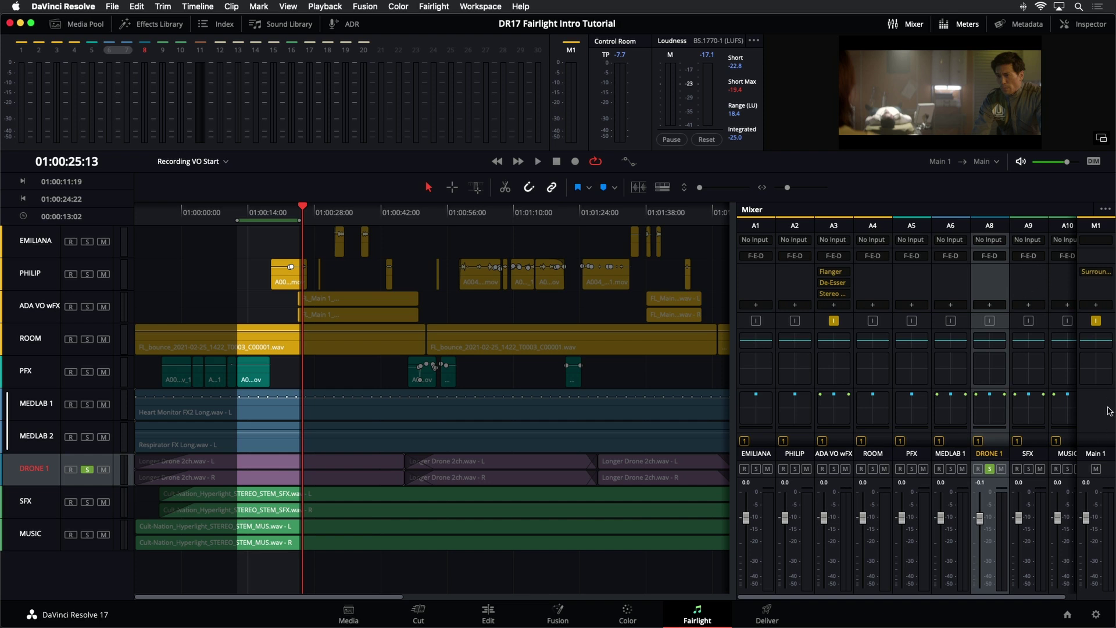
Step: Hide the Inputs section of the mixer's channel strips to make room for the lower controls
click(1108, 212)
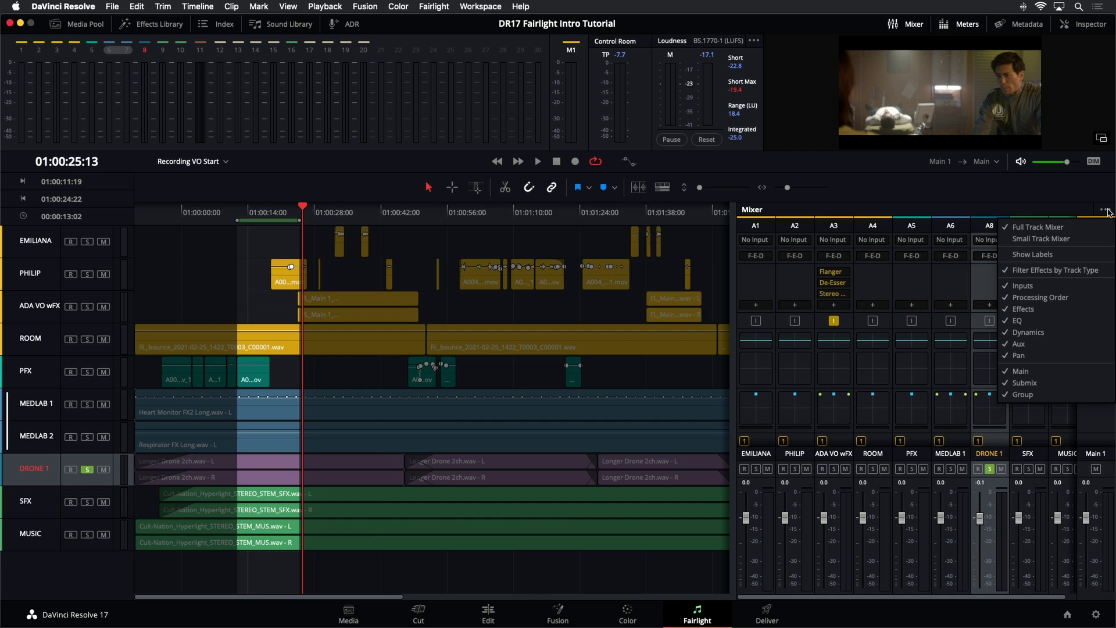
click(1027, 288)
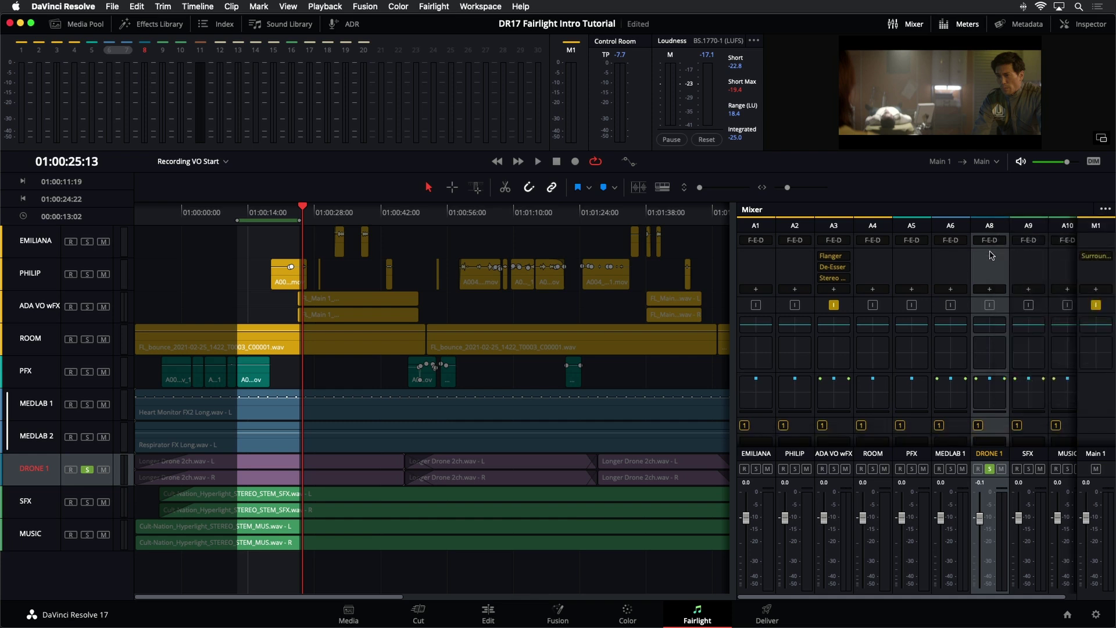
scroll(1055, 425, down, 1)
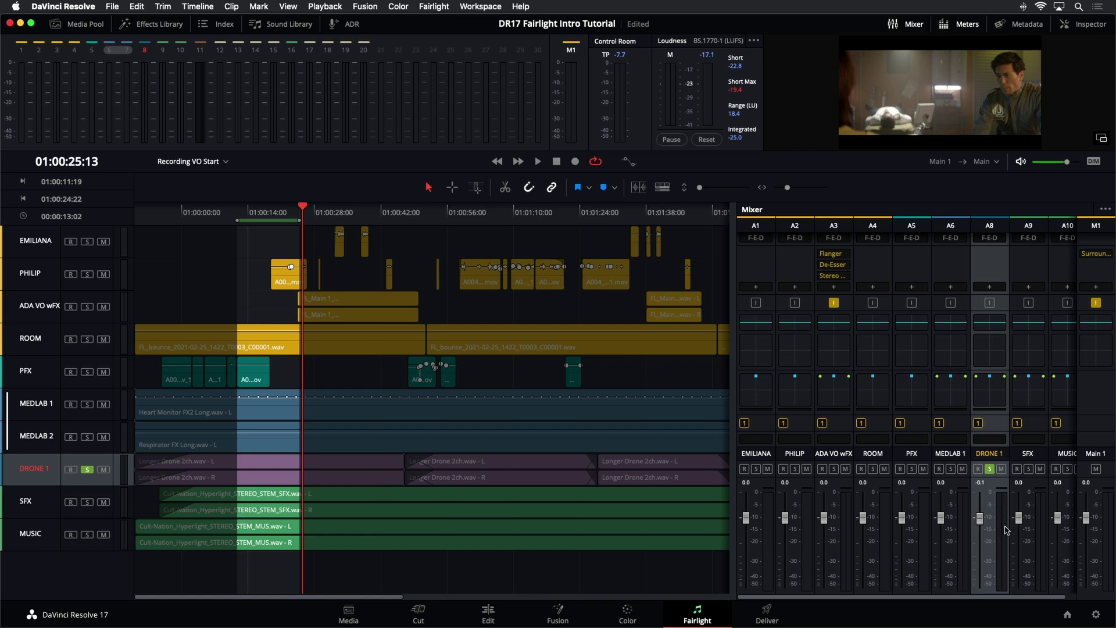
Step: Pan the soloed DRONE 1 track fully to the front left during playback
key(space)
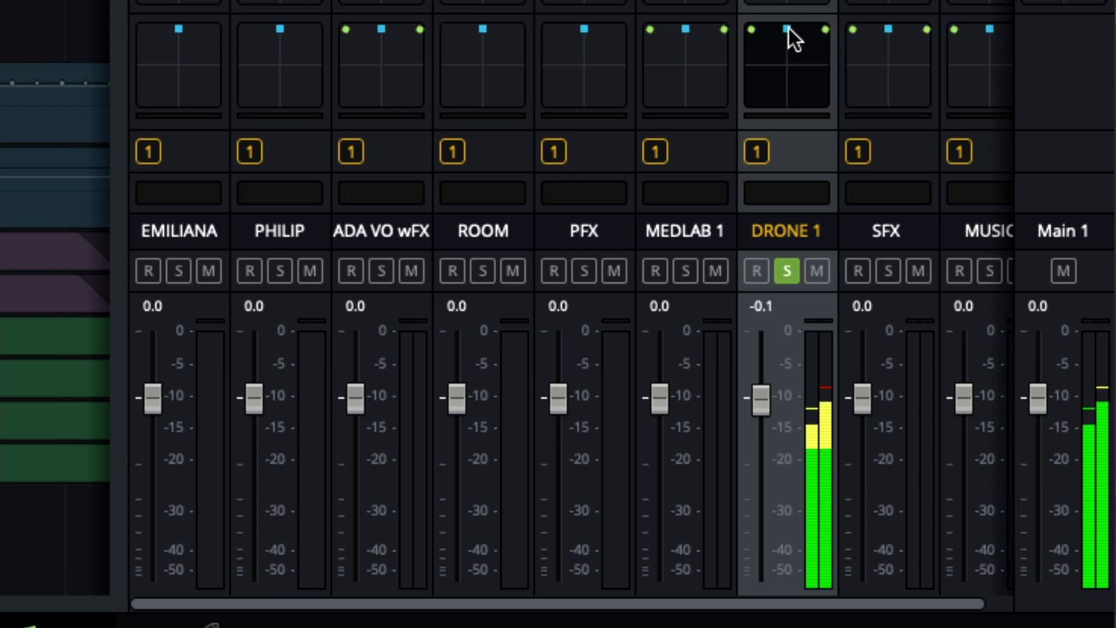
mouse_move(793, 27)
mouse_down()
mouse_move(825, 23)
mouse_move(770, 20)
mouse_move(786, 29)
mouse_up()
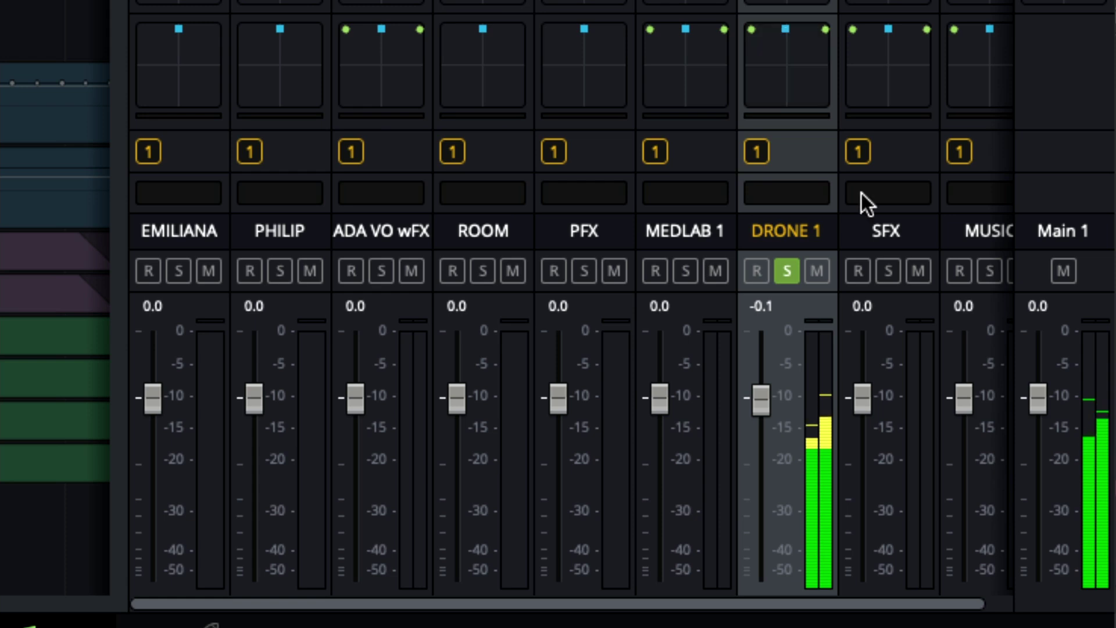
drag(782, 30, 727, 19)
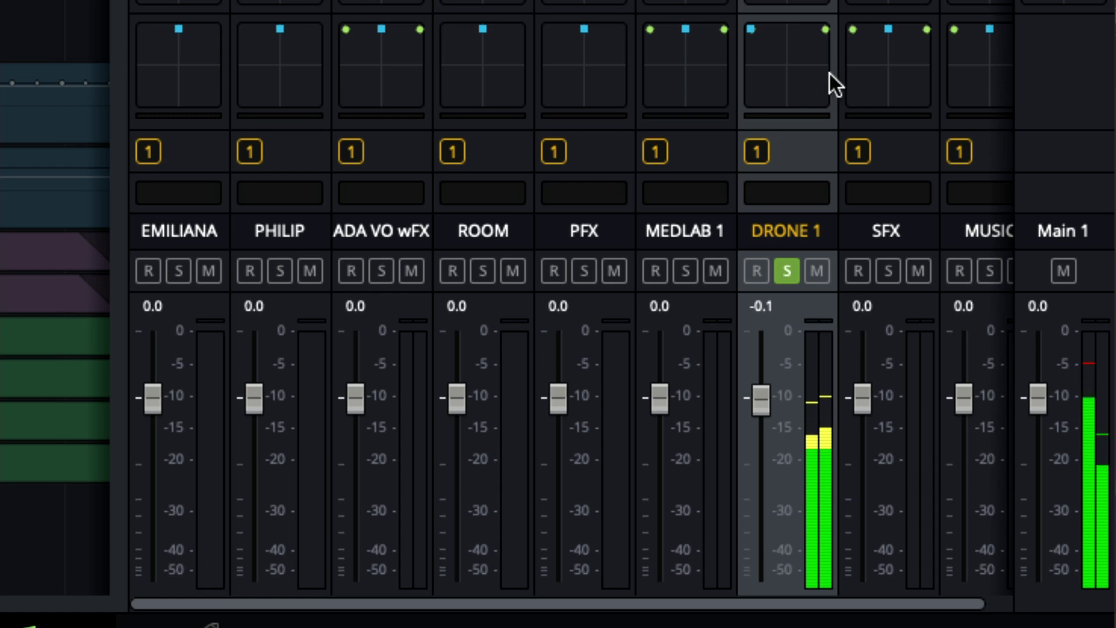
Step: Pan the soloed DRONE 1 track across to the front right
drag(752, 30, 837, 12)
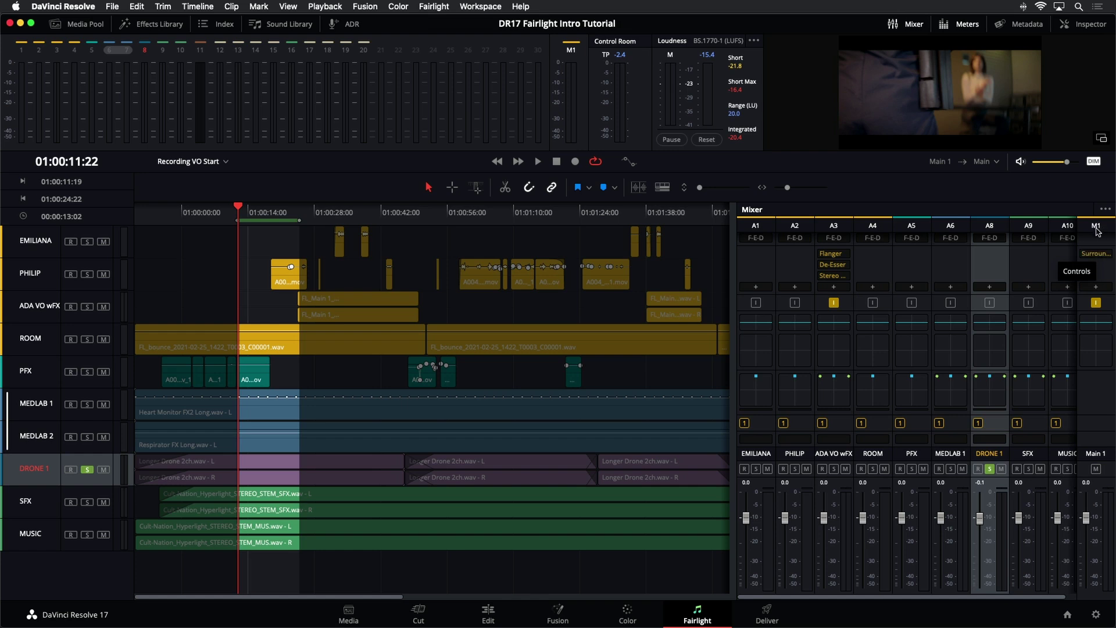
Step: Open the Surround Analyzer on the Main 1 bus, move its window over the mixer, and close it
click(1111, 394)
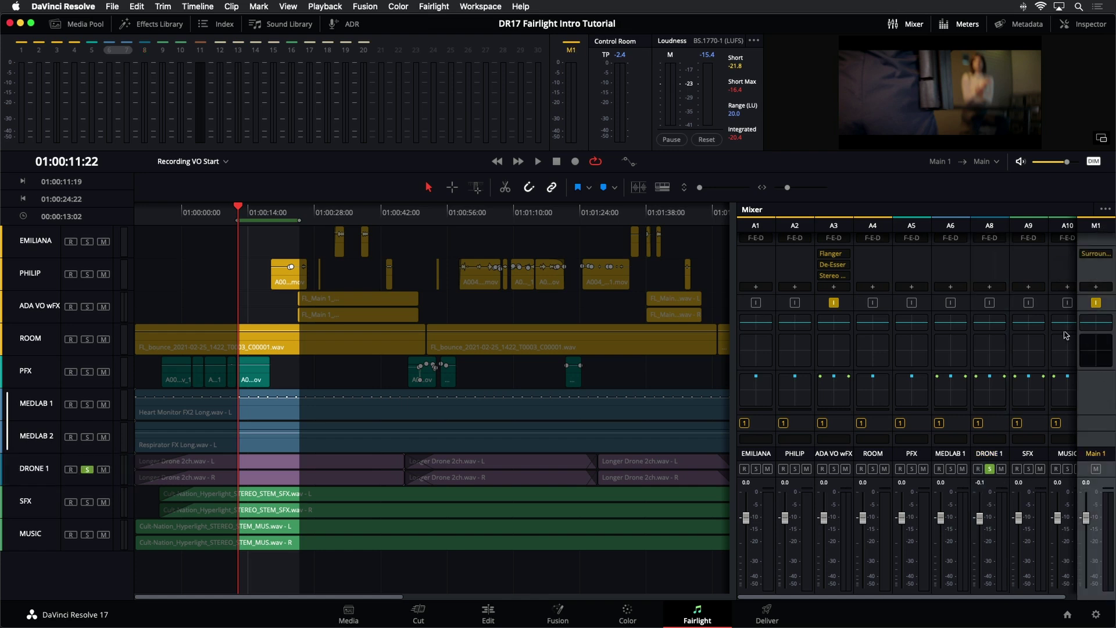
click(1098, 257)
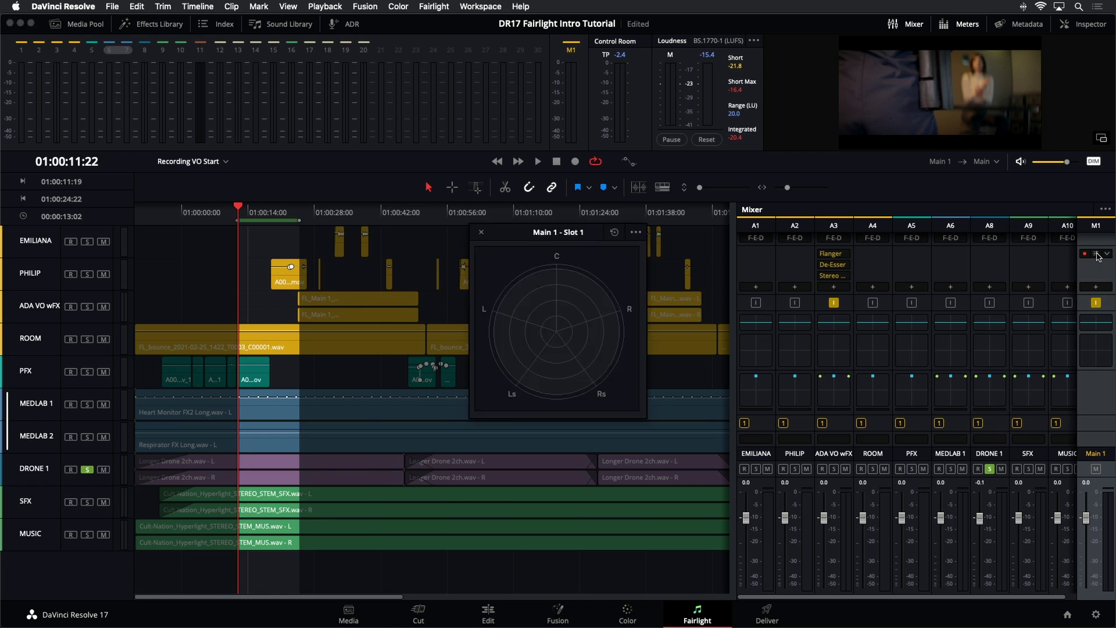
drag(564, 234, 947, 259)
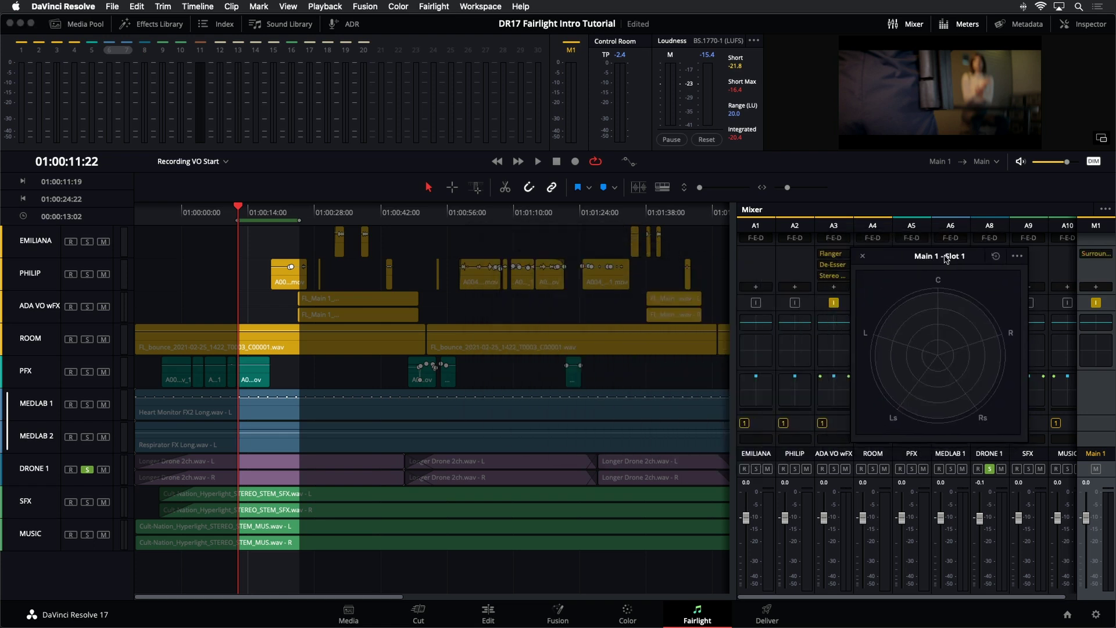
click(862, 257)
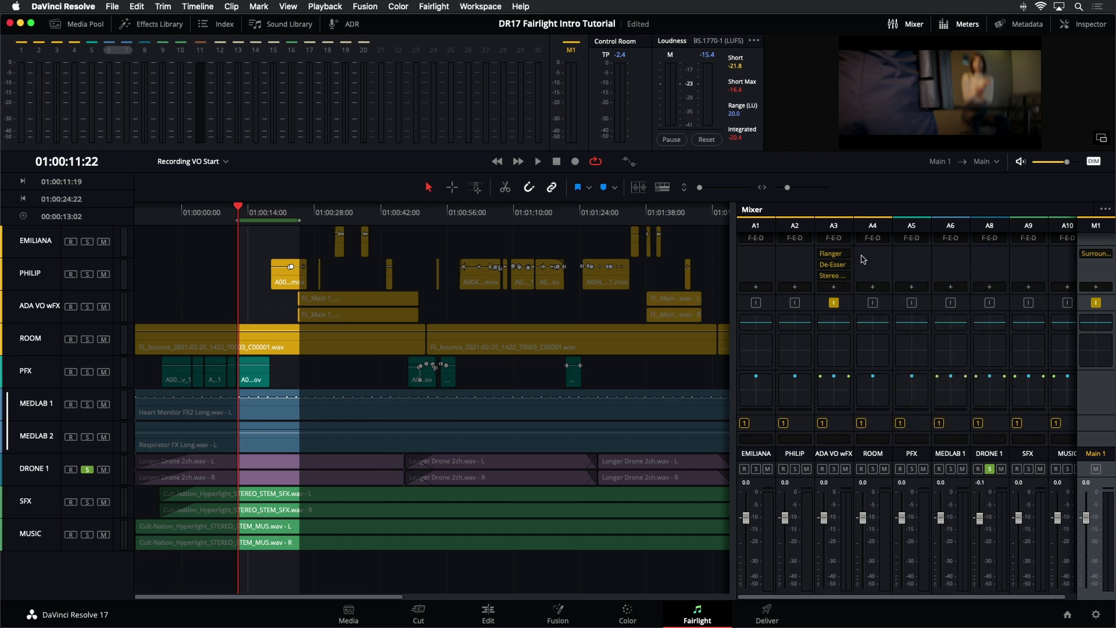
Step: Look up the Surround Analyzer among Main 1's Metering effects and in the Effects Library's Fairlight FX
click(1096, 288)
mouse_move(1067, 373)
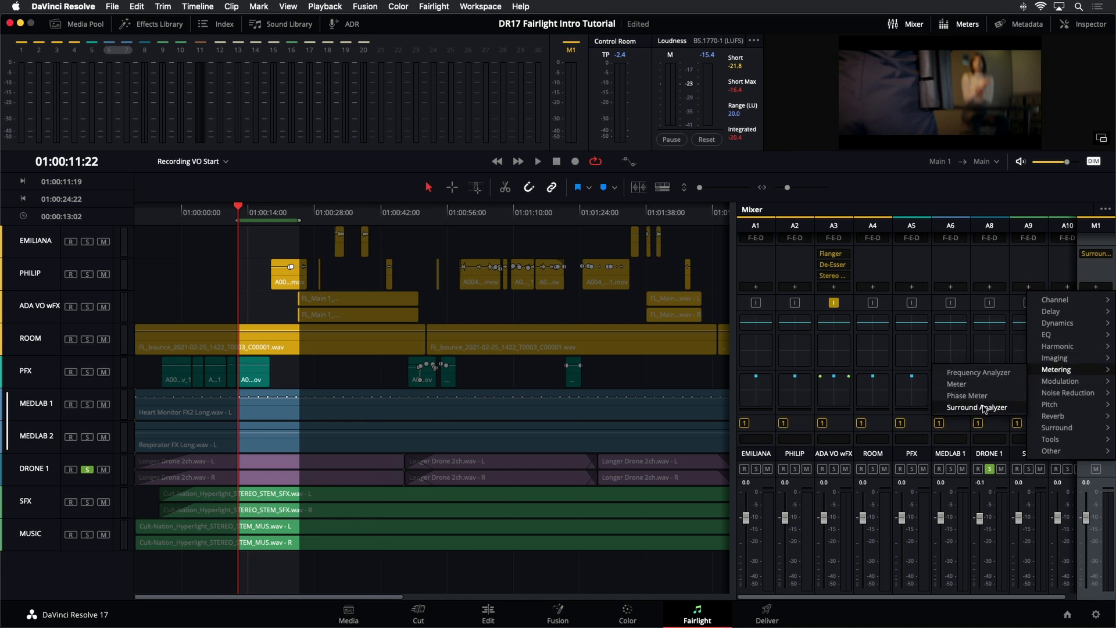
click(697, 382)
click(139, 22)
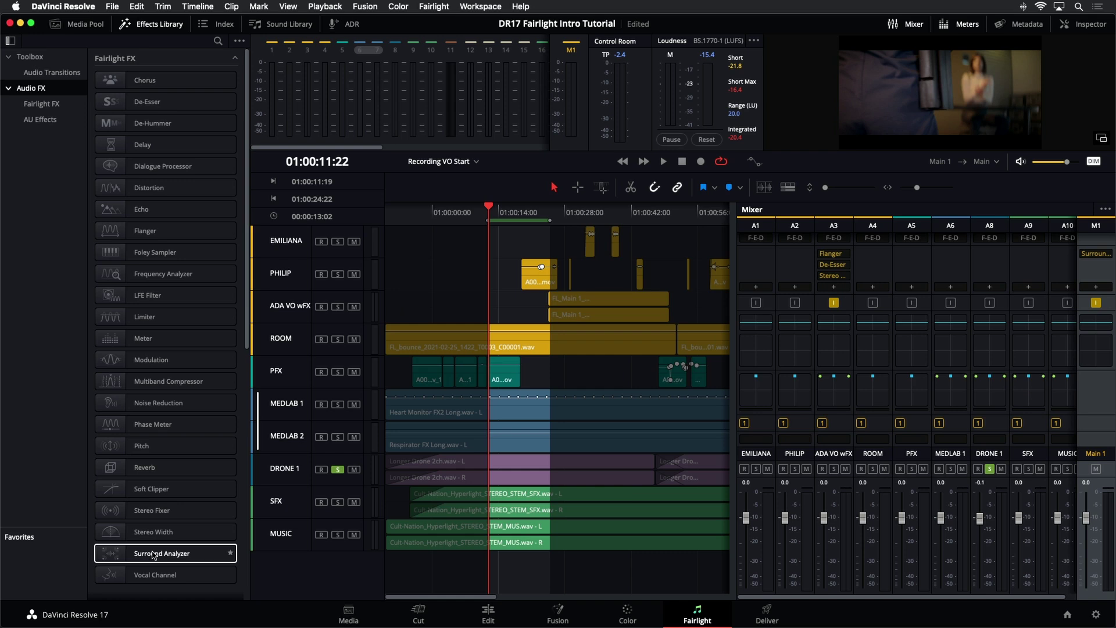
click(162, 26)
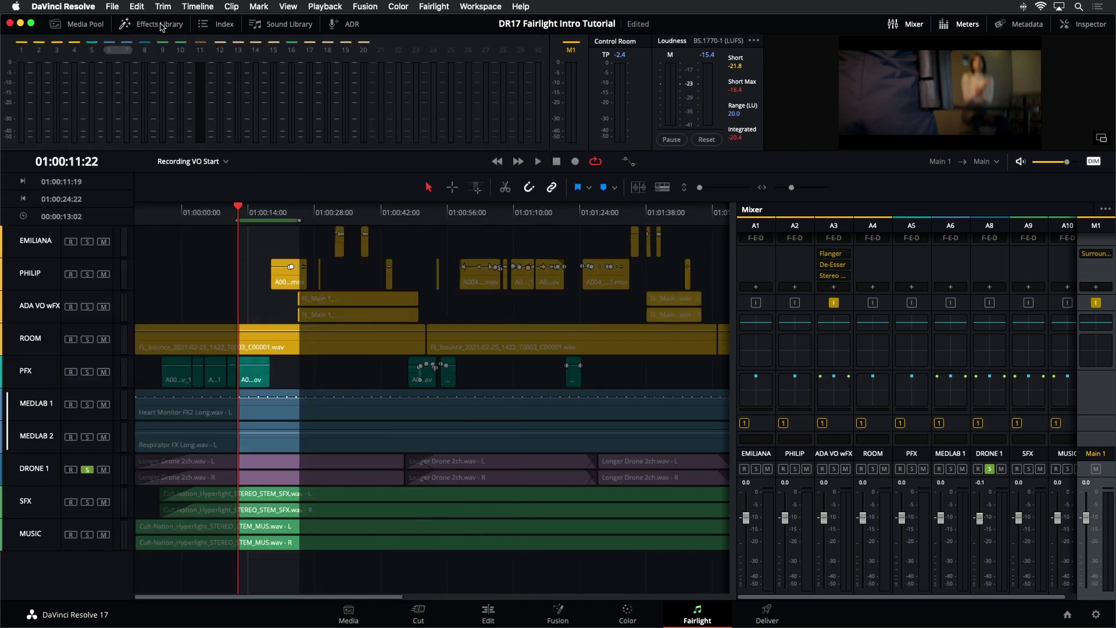
Step: Reopen Main 1's Surround Analyzer over the mixer's lower strips and play the soloed DRONE 1 track to examine its image
click(1099, 256)
drag(950, 196, 874, 407)
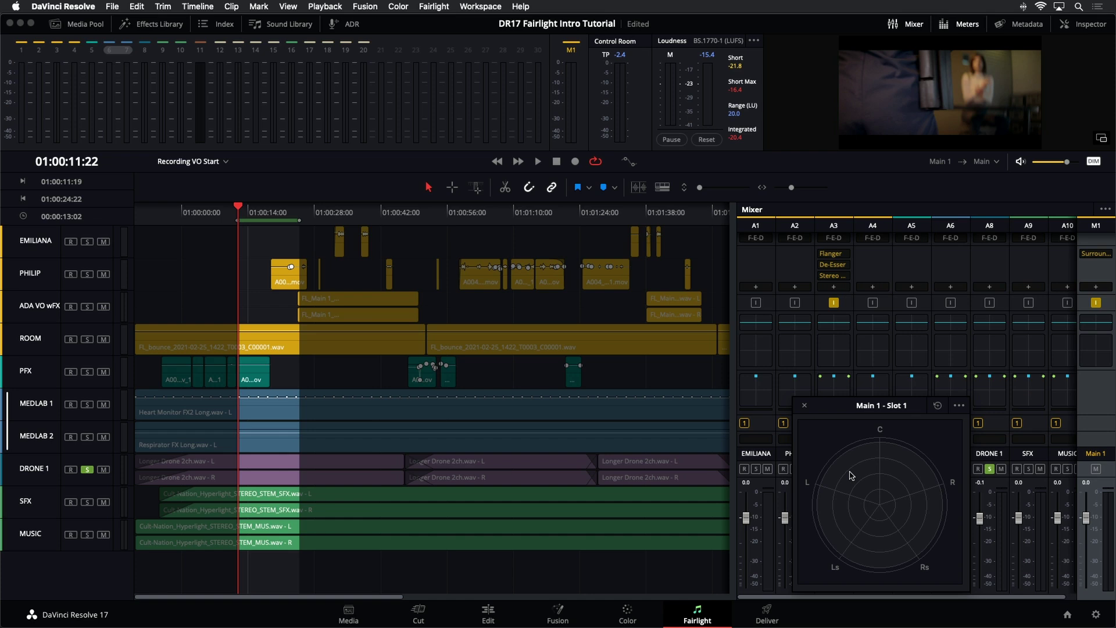
key(space)
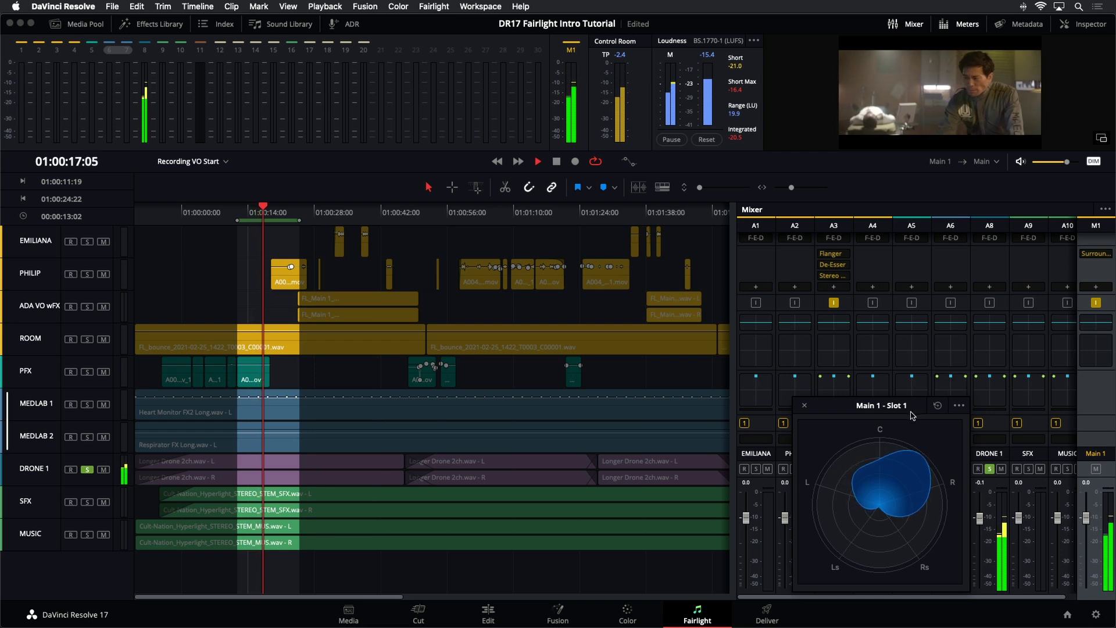
mouse_move(904, 409)
mouse_down()
mouse_move(886, 410)
mouse_move(874, 465)
mouse_move(899, 413)
mouse_up()
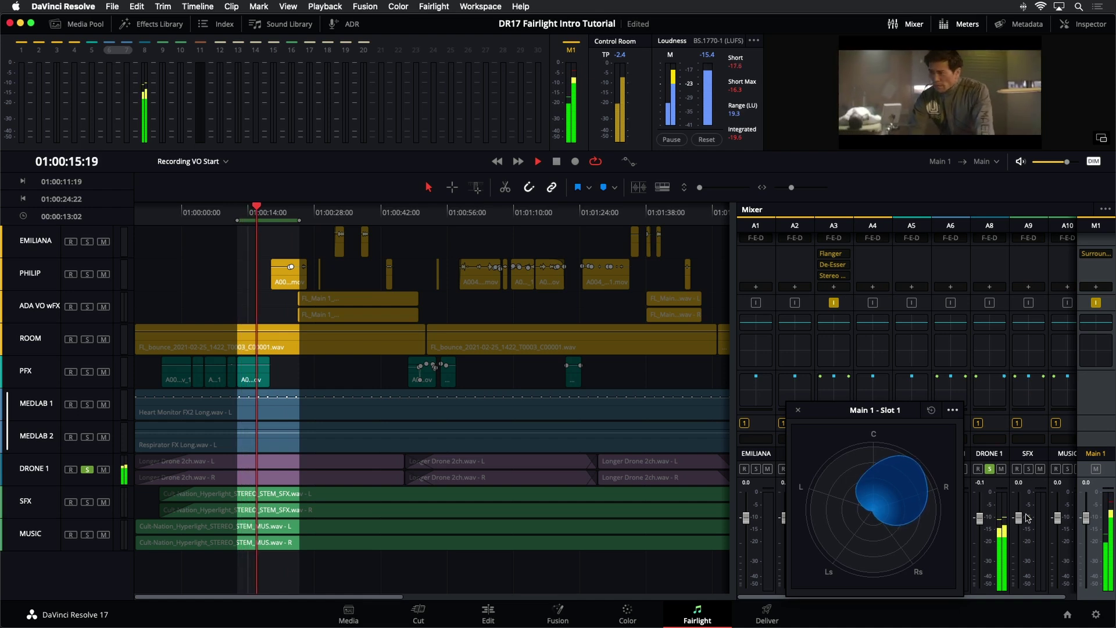
key(space)
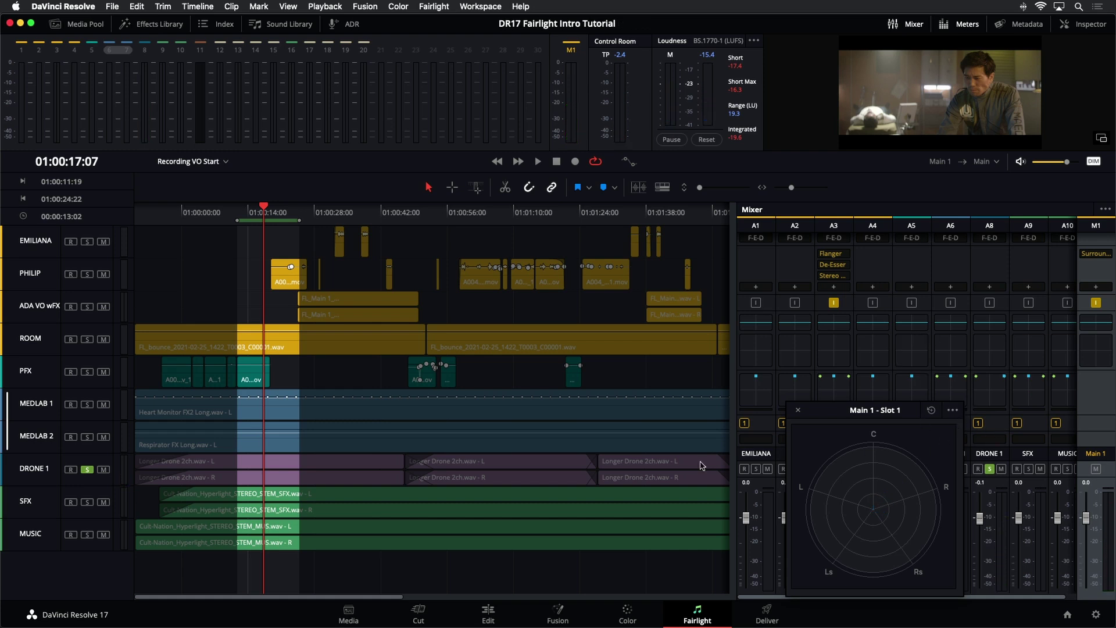
Step: Change the DRONE 1 track type to Mono and check its playback in the Surround Analyzer
right_click(21, 463)
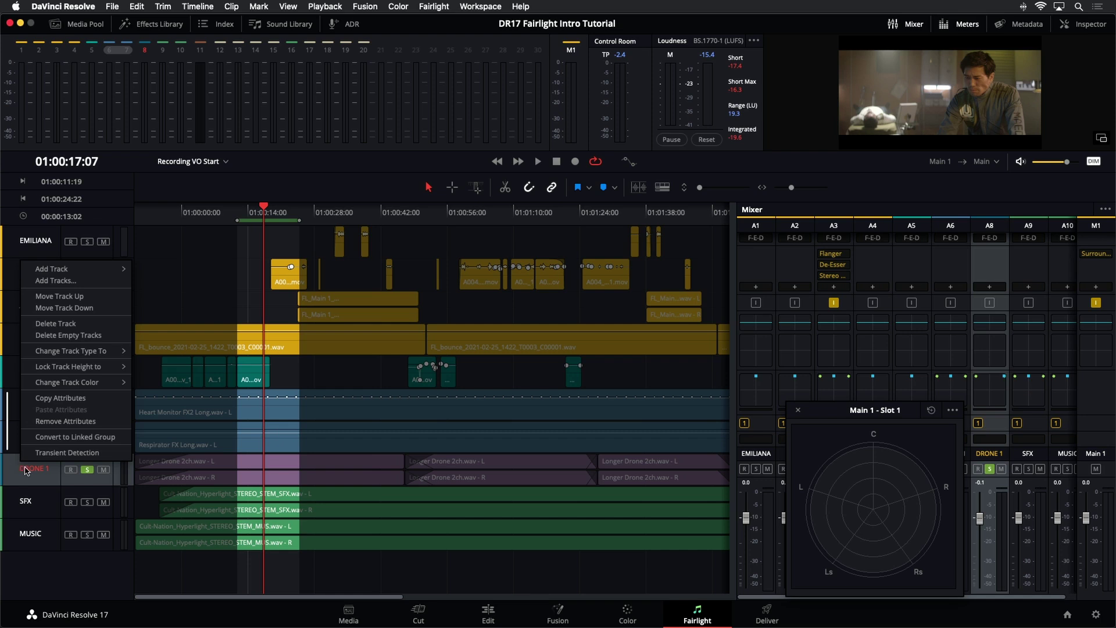
mouse_move(114, 353)
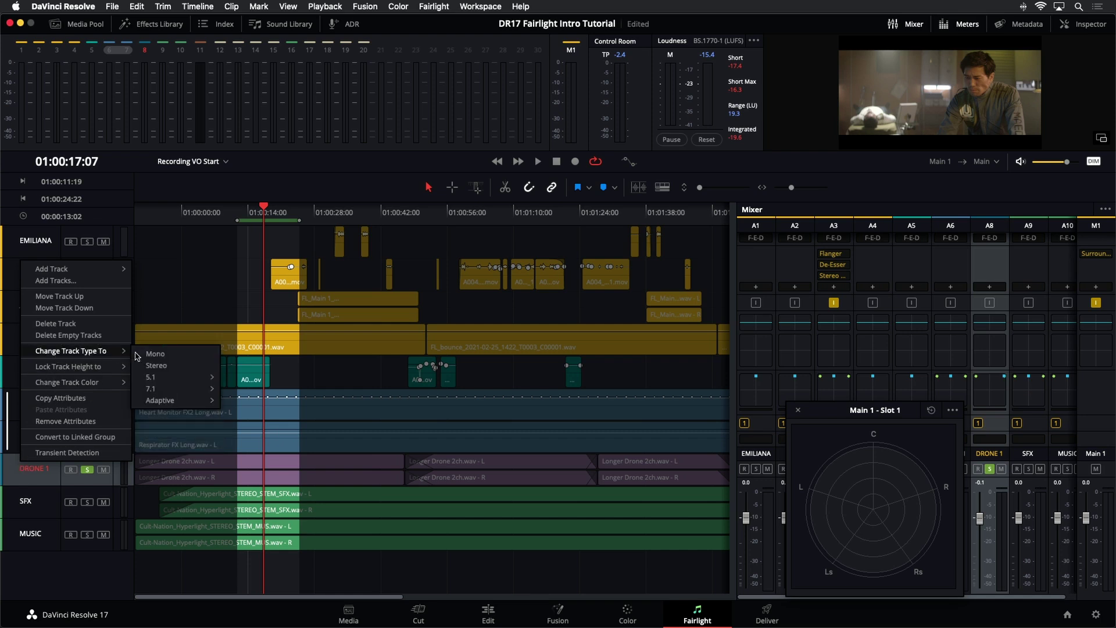
click(148, 355)
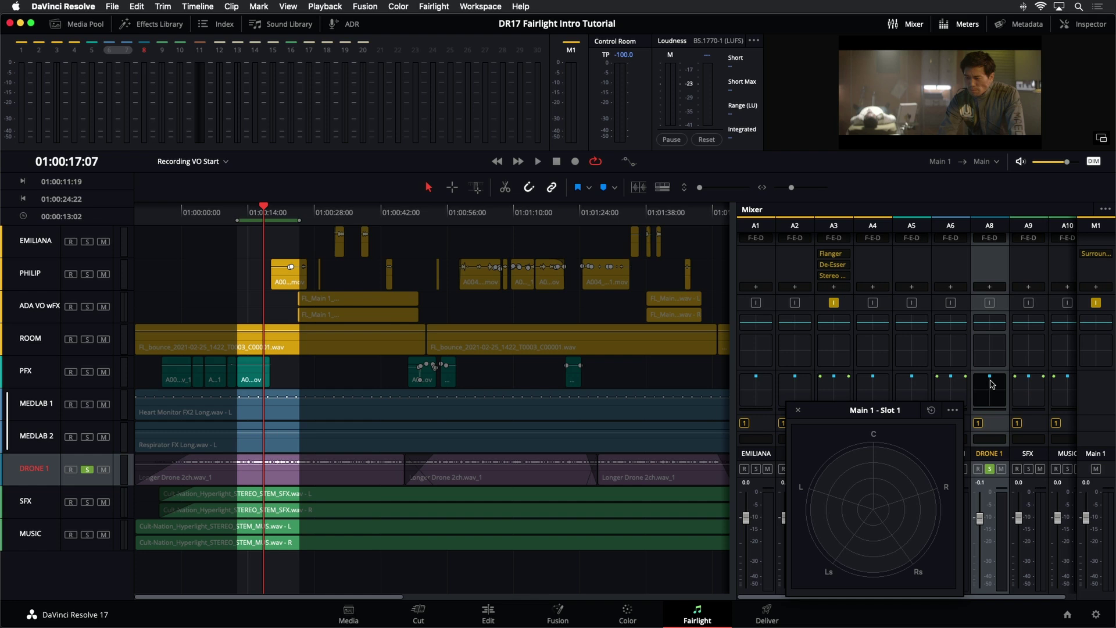
key(space)
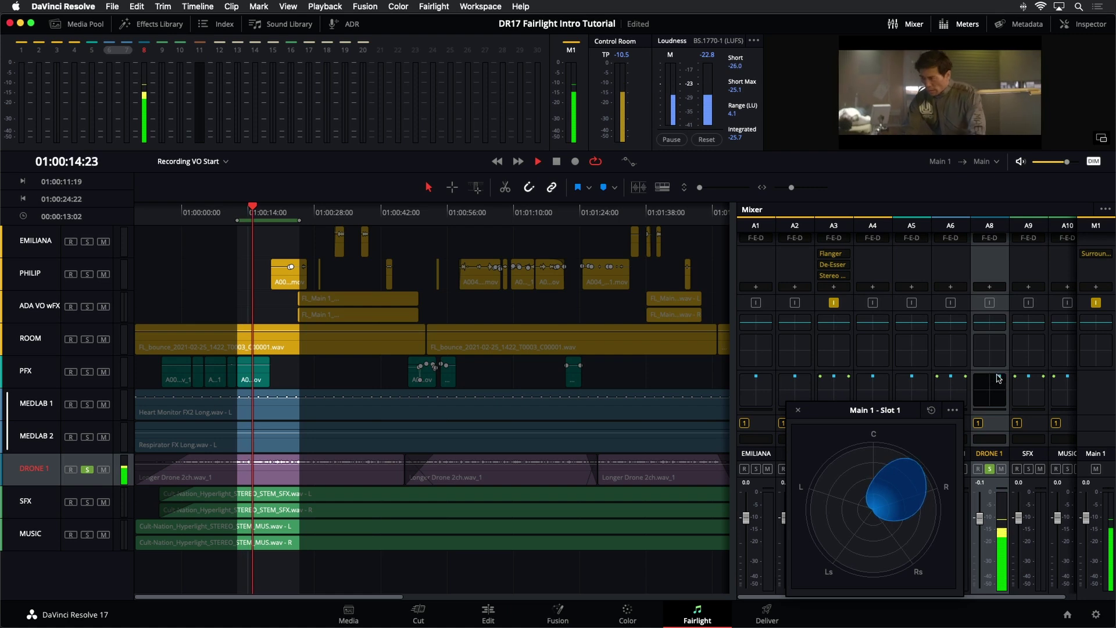
key(space)
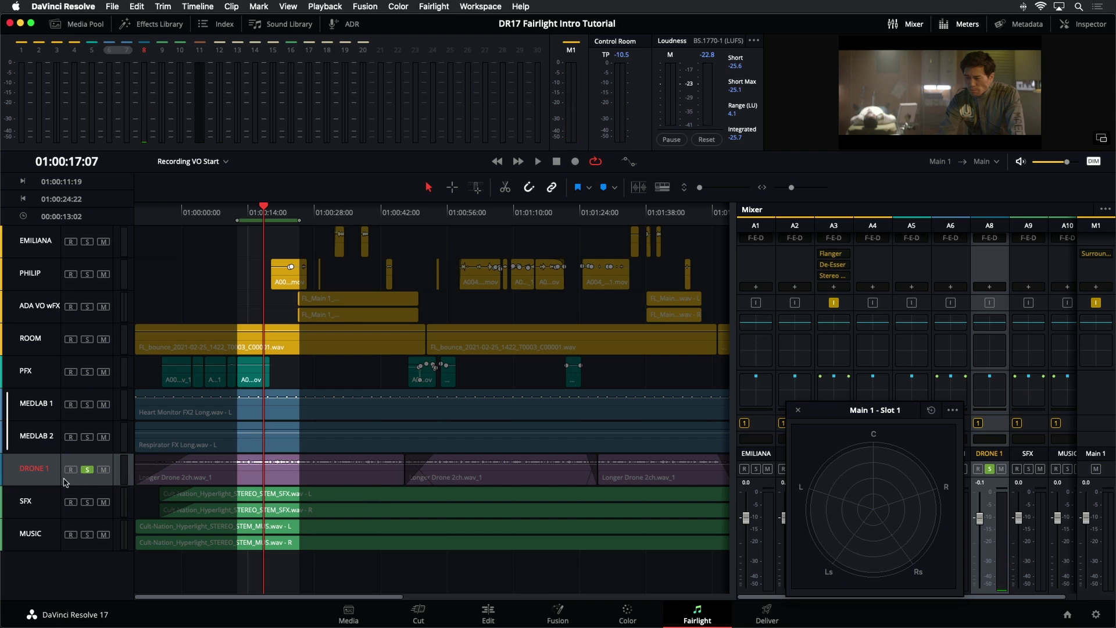
Step: Change the DRONE 1 track type back to Stereo, checking its playback in the Surround Analyzer before closing it
right_click(38, 472)
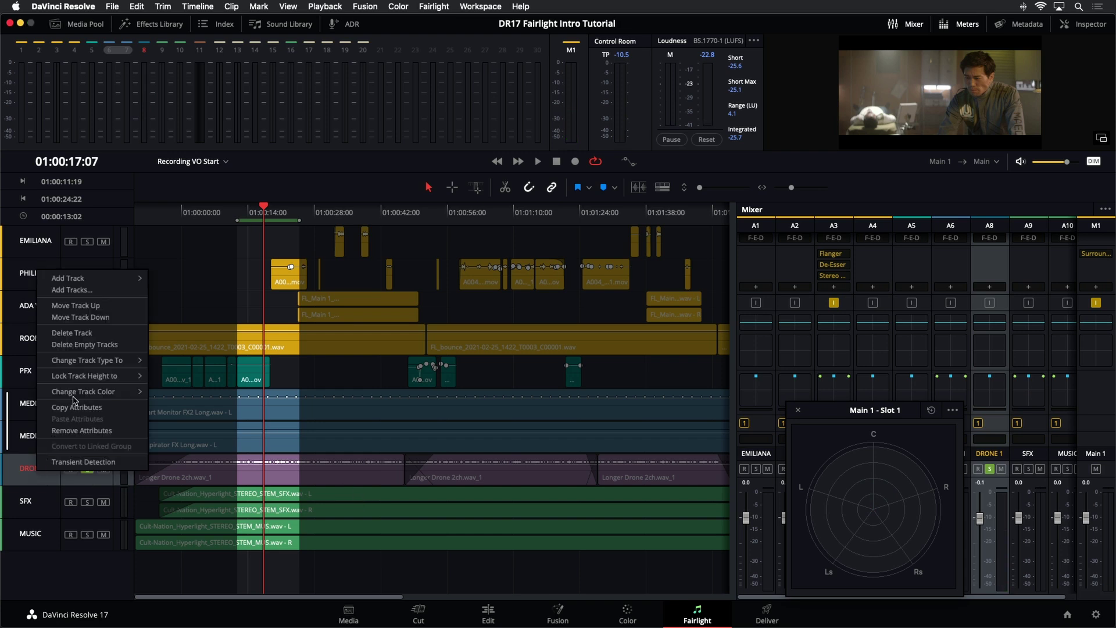
mouse_move(93, 361)
click(175, 375)
key(space)
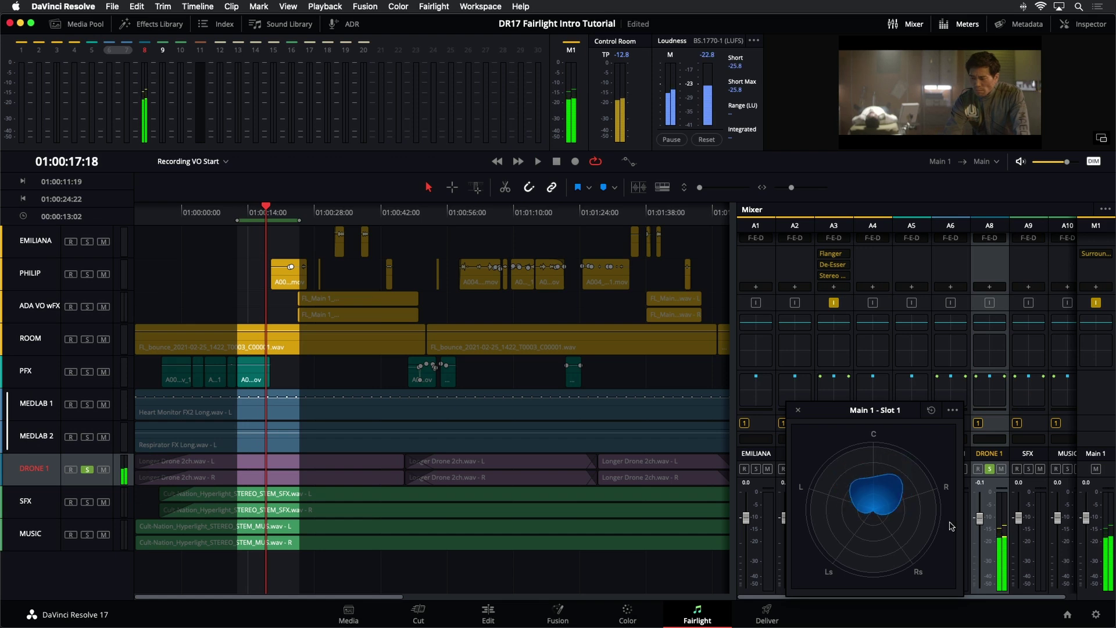
click(799, 411)
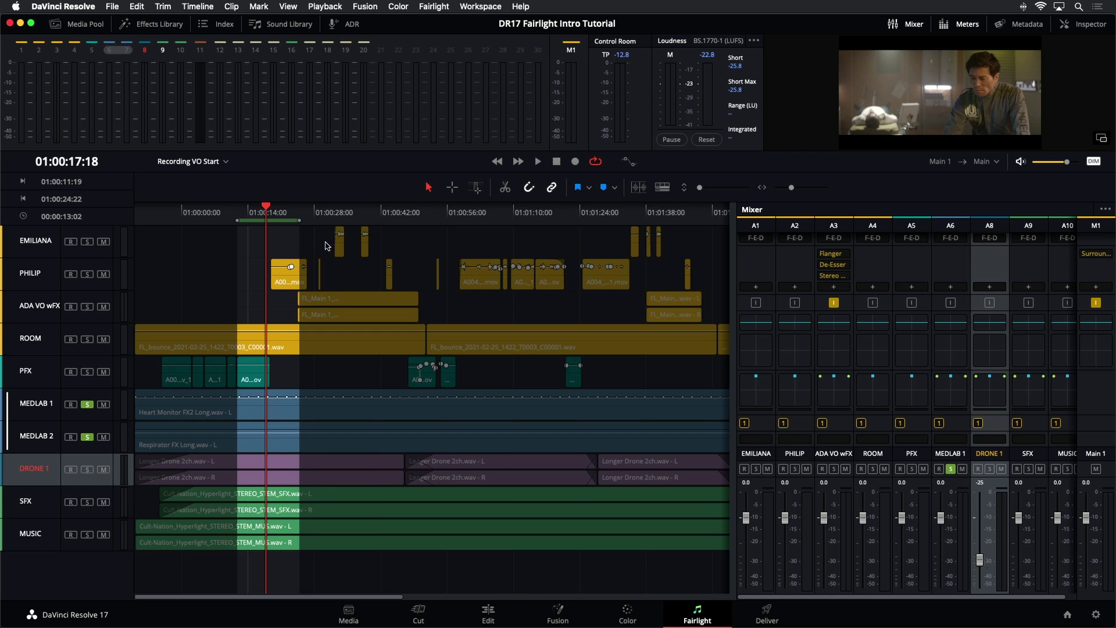
Step: Open the Audio Pan window for the linked MEDLAB 1 track beside its strip and pan it to about 4R, 97F
key(alt+slash)
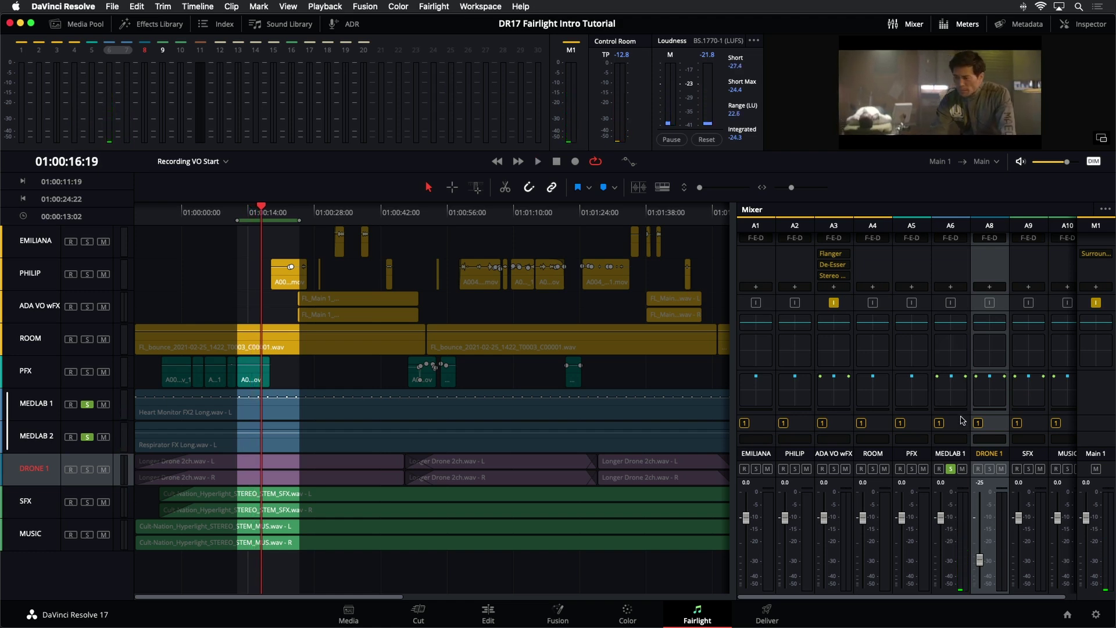
click(949, 400)
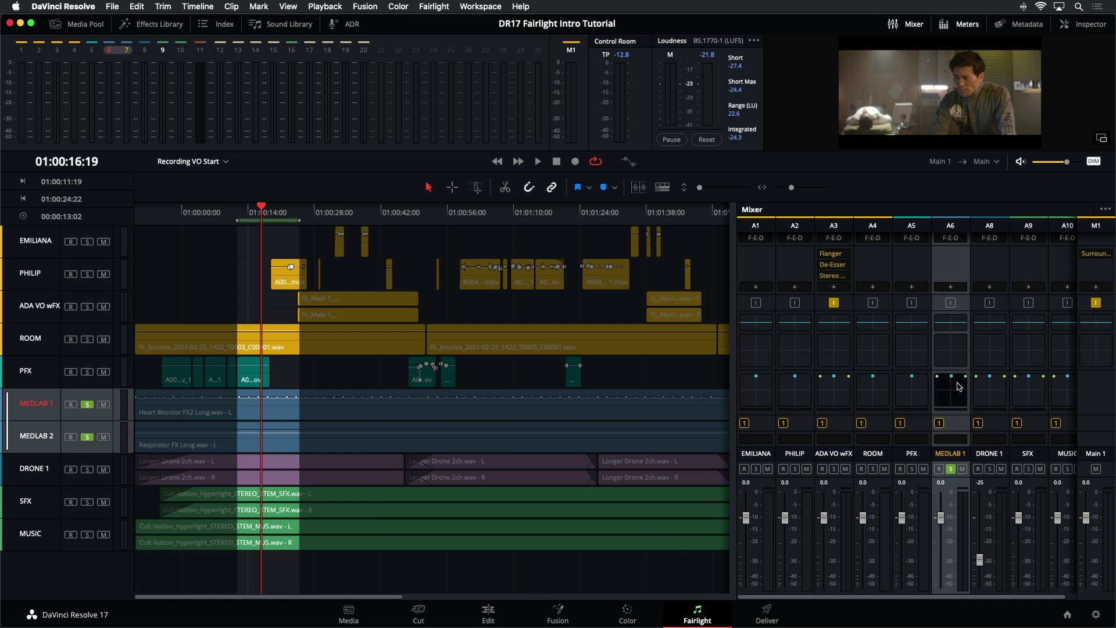
double_click(952, 393)
drag(647, 156, 624, 232)
drag(741, 270, 782, 278)
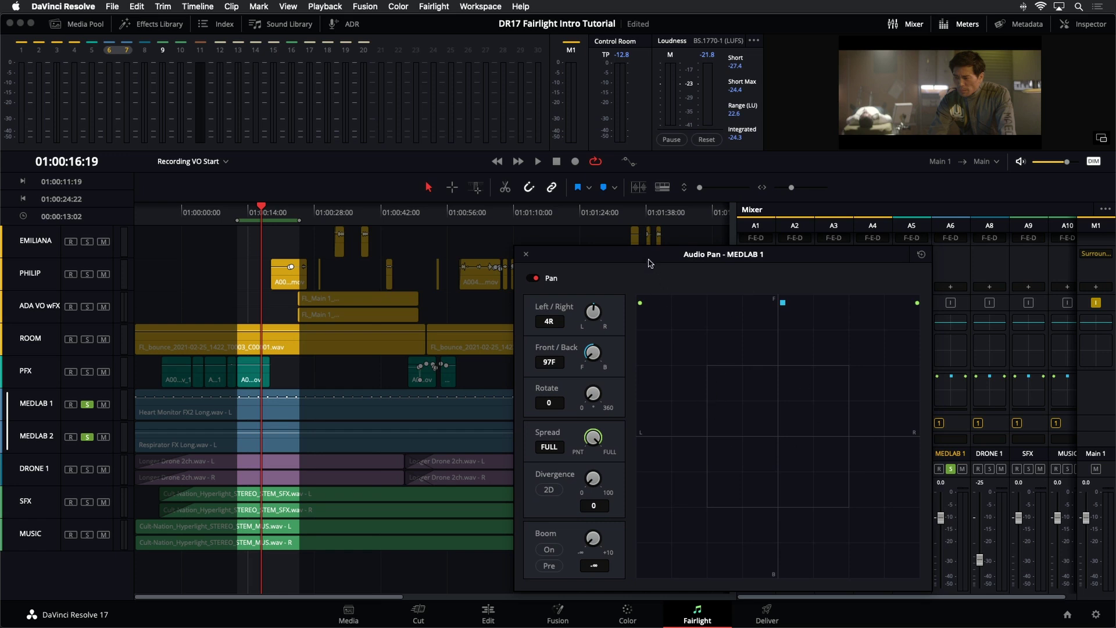
drag(650, 265, 648, 255)
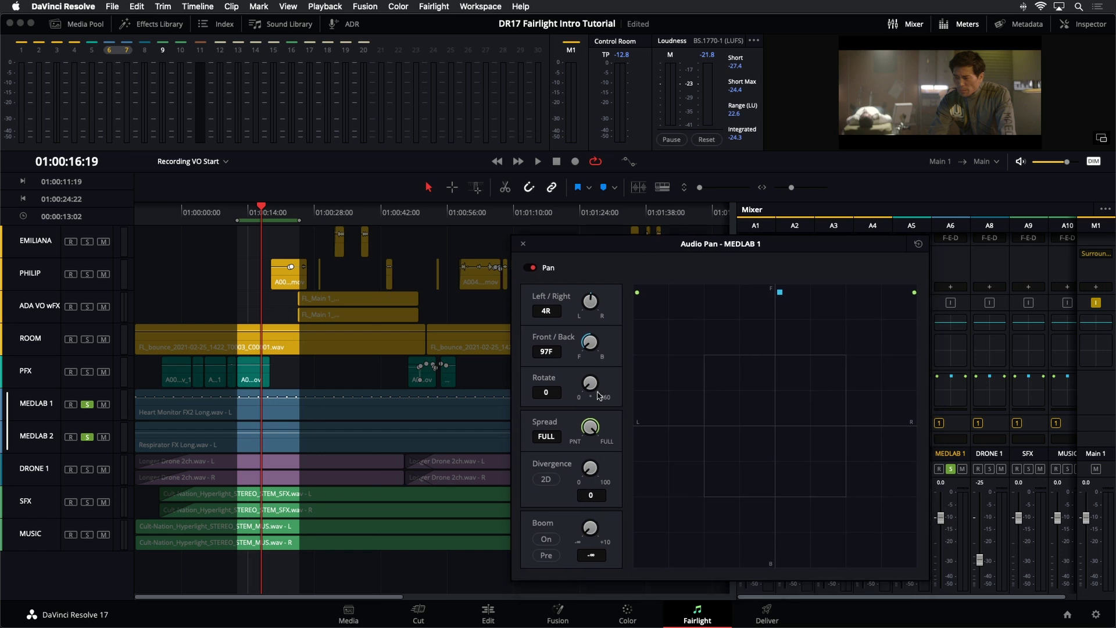
Step: Play the MEDLAB tracks, pan MEDLAB 1 to about 1L, 100F, and reduce its spread to PNT
key(alt+slash)
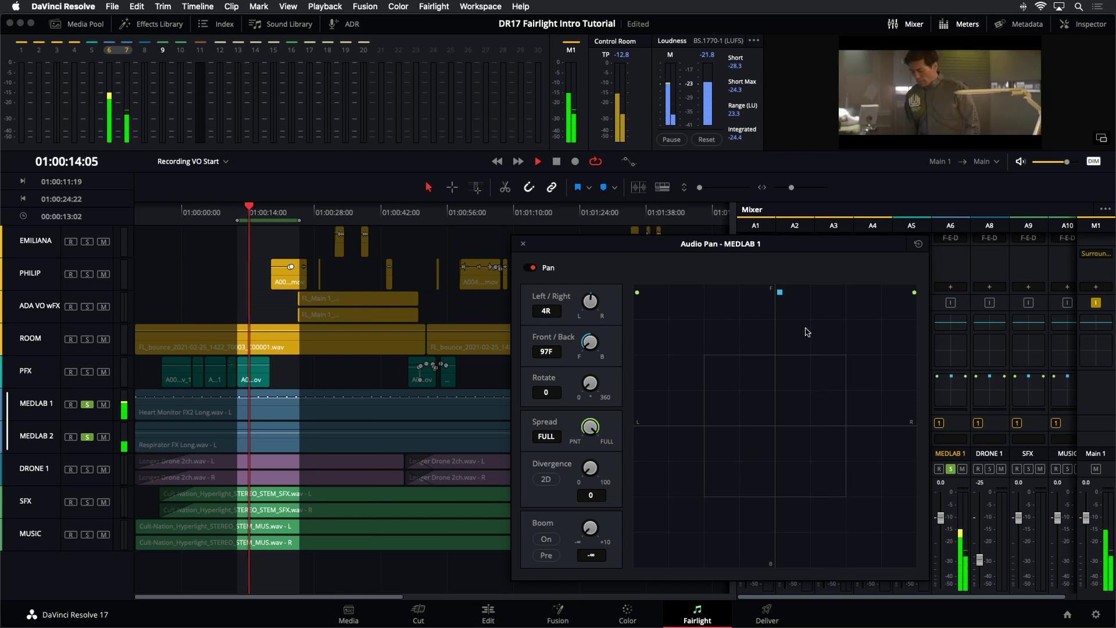
drag(780, 292, 762, 288)
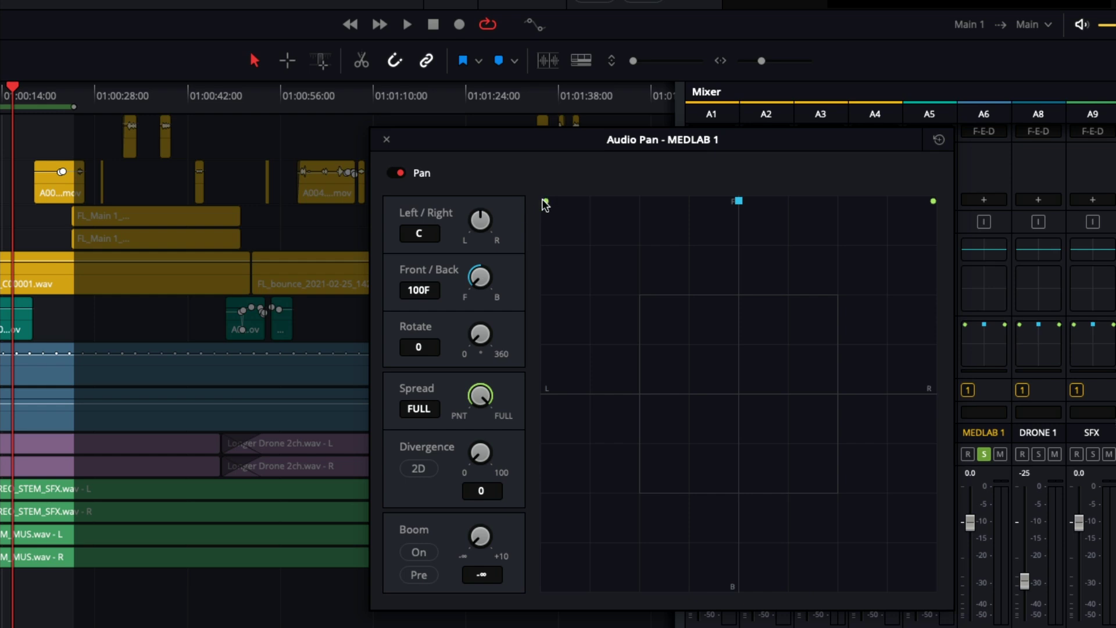
drag(736, 202, 740, 166)
drag(480, 400, 249, 374)
drag(480, 396, 529, 369)
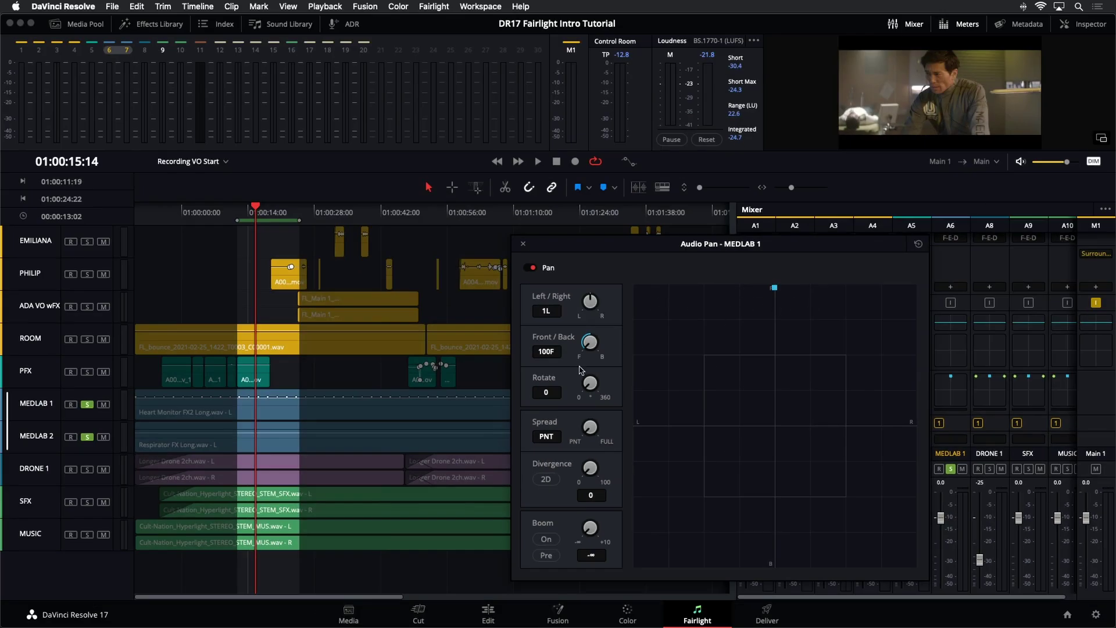
Step: Pan MEDLAB 1 during playback to about 54L, 100F and from there to the middle of the room at about C, 1F
key(space)
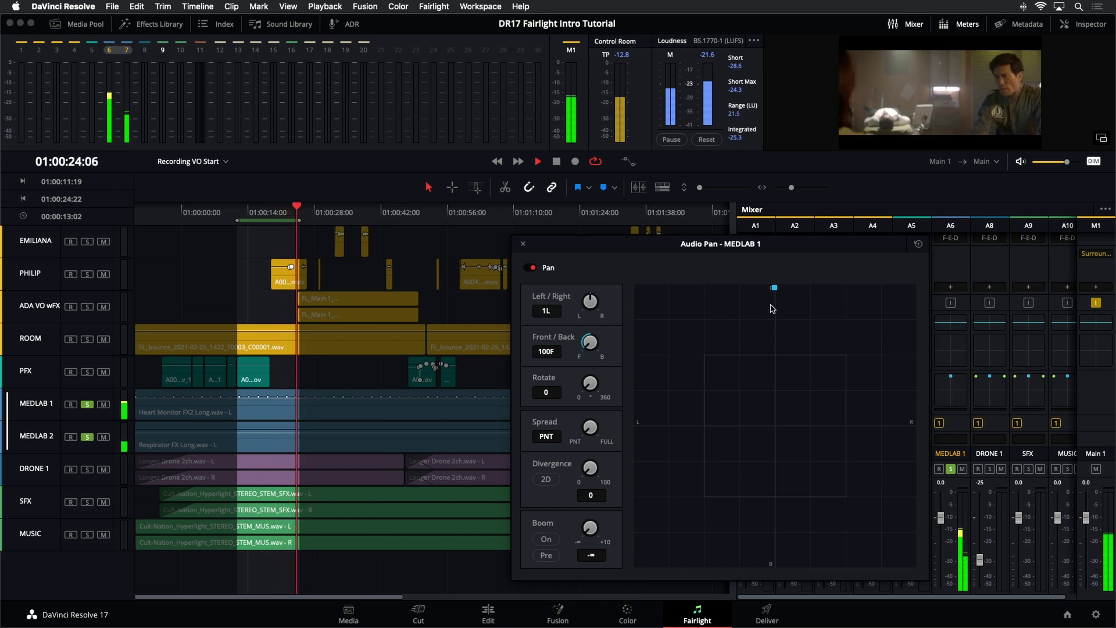
drag(774, 288, 700, 284)
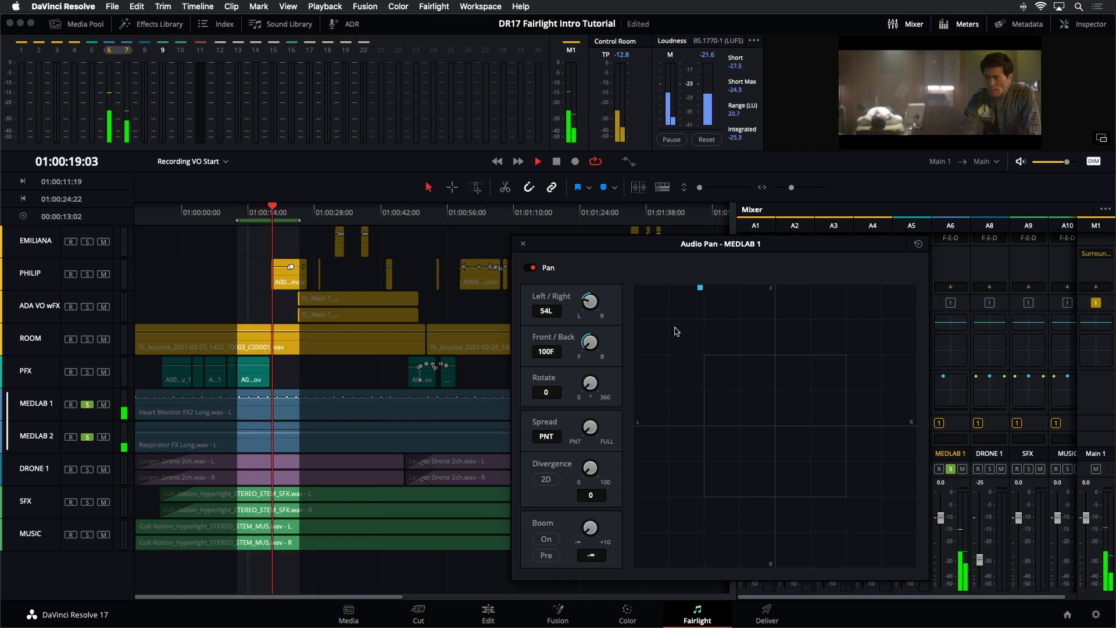
drag(701, 288, 776, 427)
key(space)
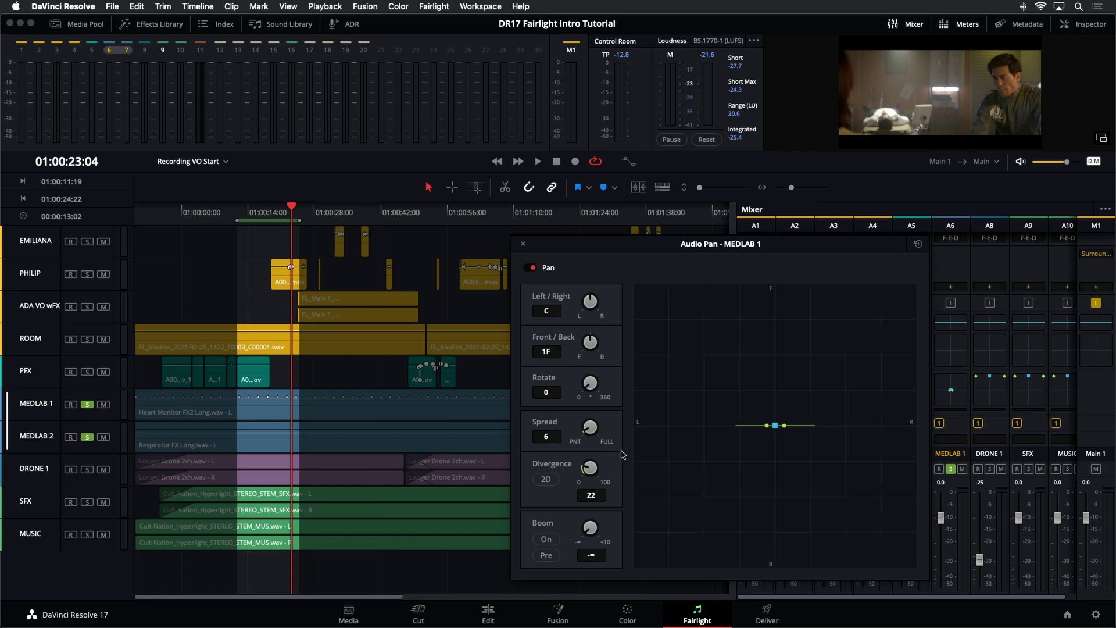
Step: Set MEDLAB 1's divergence to 12 with 2D enabled, and pan it front left to about 54L, 88F
drag(588, 468, 643, 451)
click(548, 482)
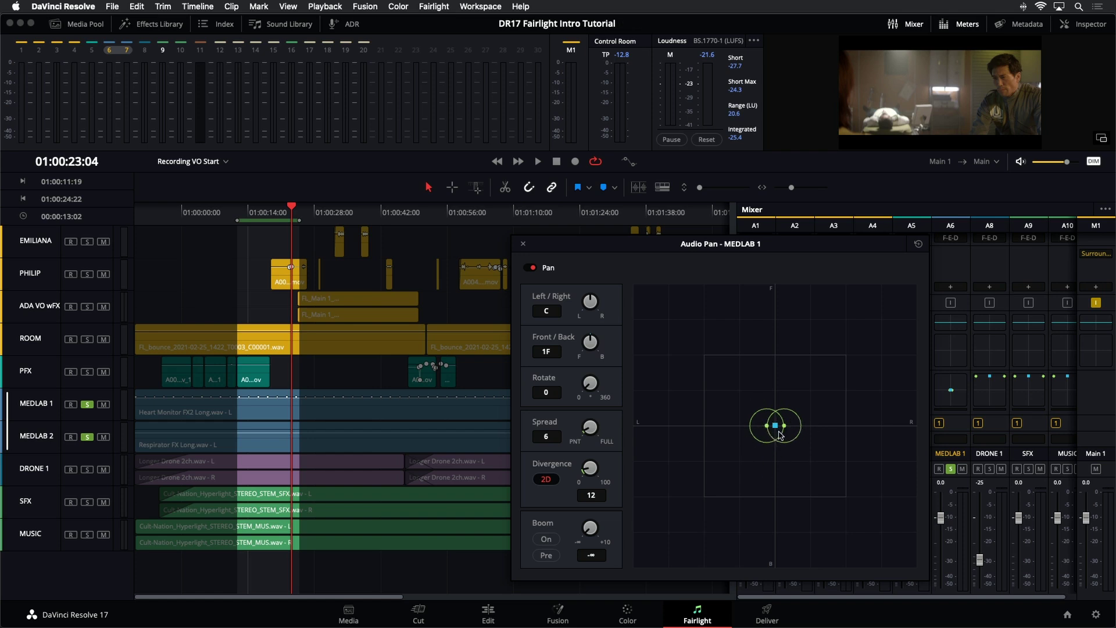
drag(779, 427, 700, 303)
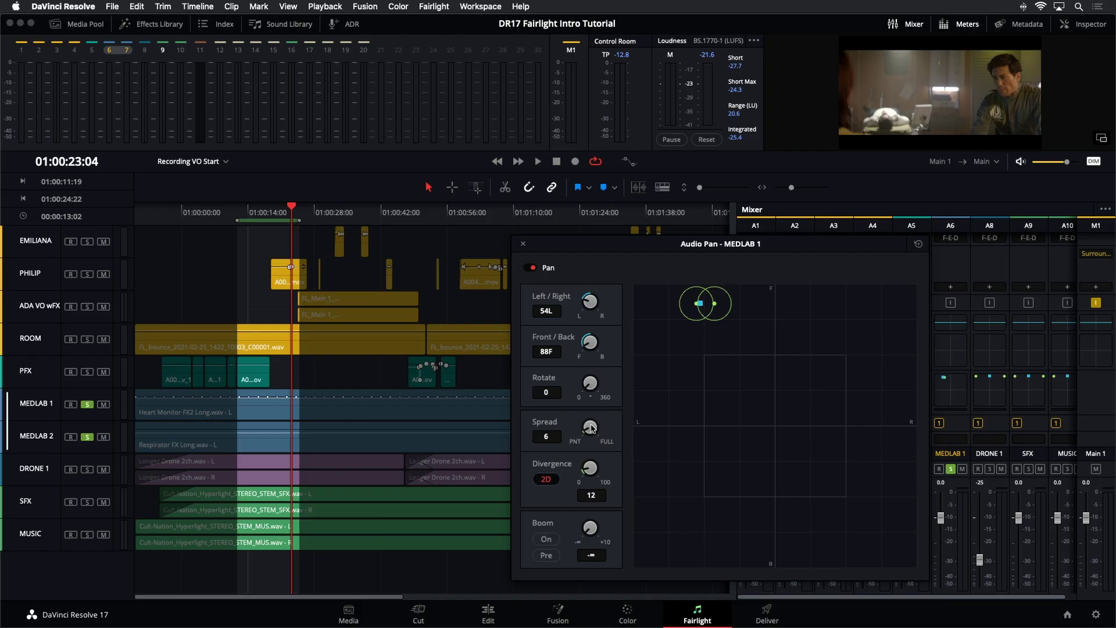
Step: Pan MEDLAB 1 back near the middle of the room at about 2R, 2F during playback
key(space)
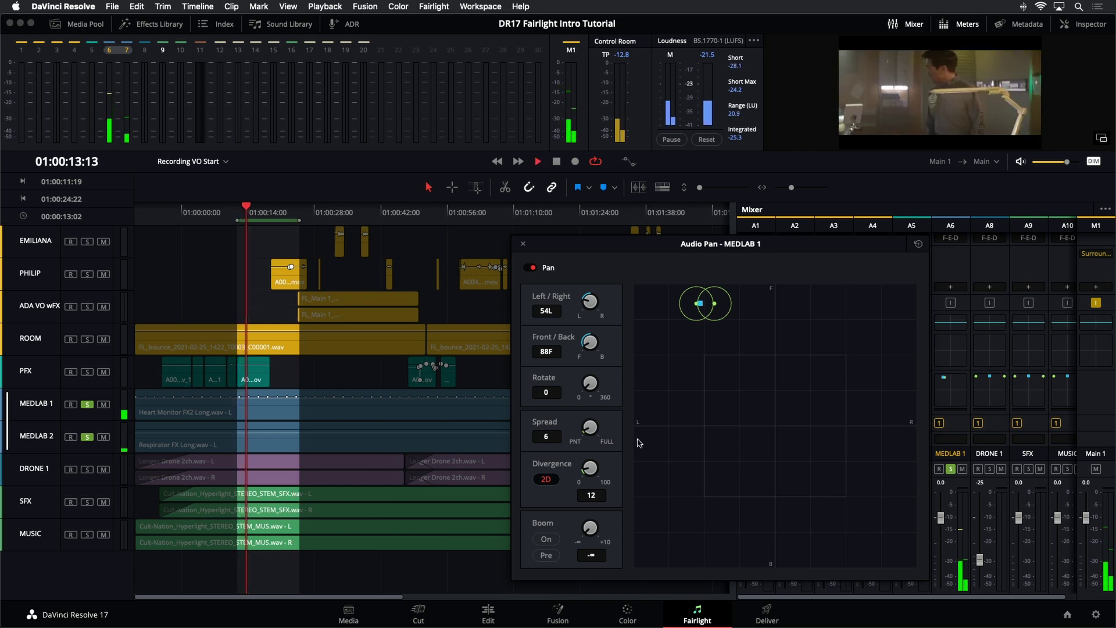
drag(746, 357, 792, 443)
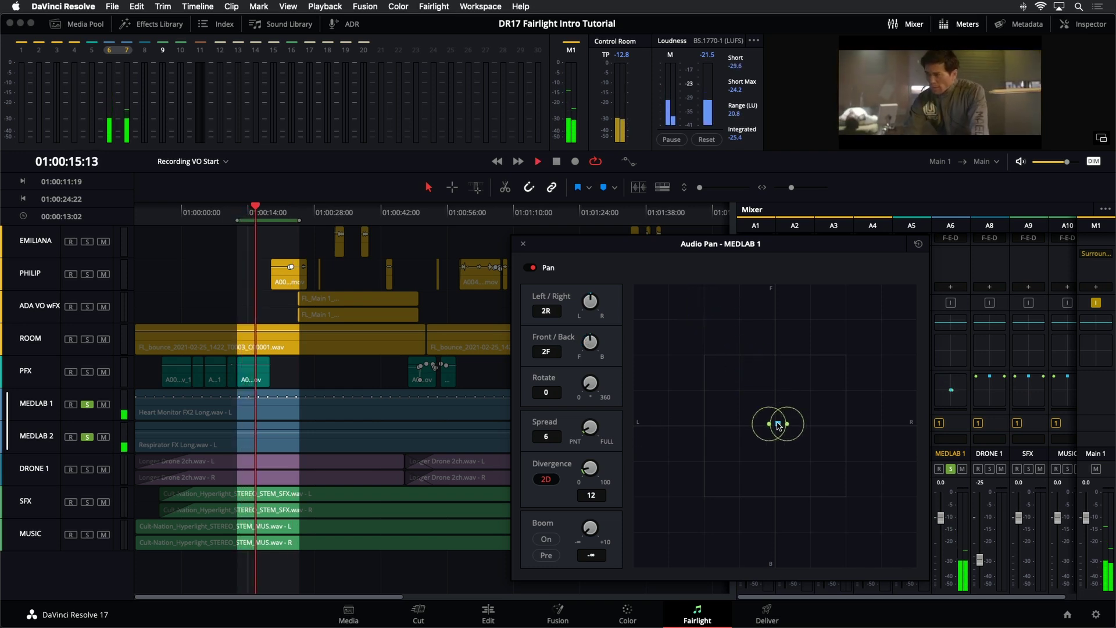
key(space)
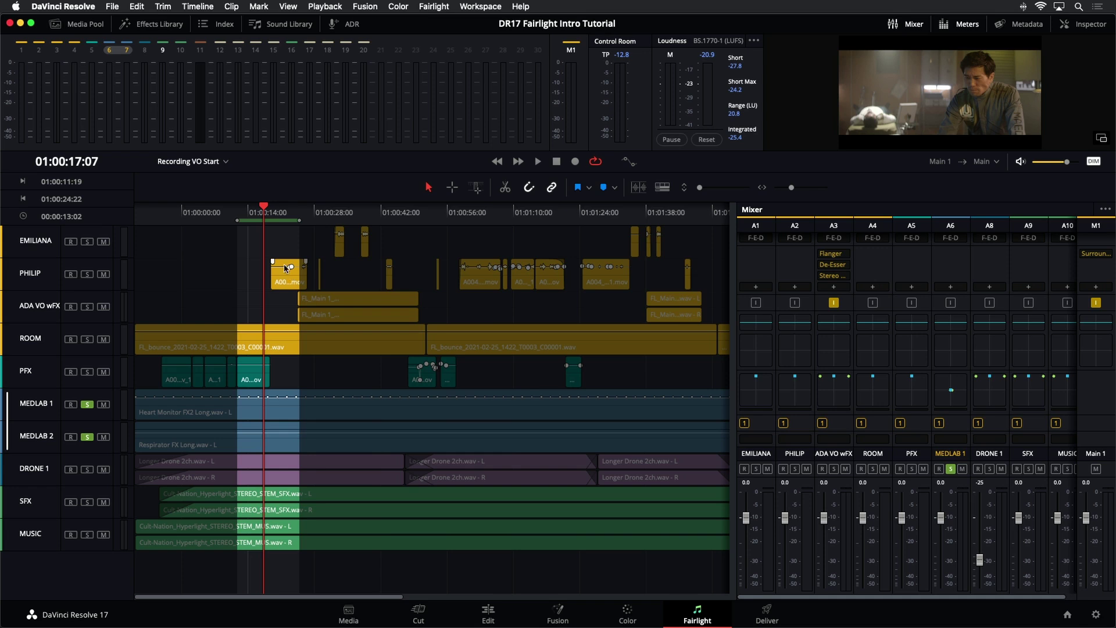
Step: Clear the range selection, move the playhead to the first ADA VO wFX clip and open the track's Stereo Width plugin
click(285, 266)
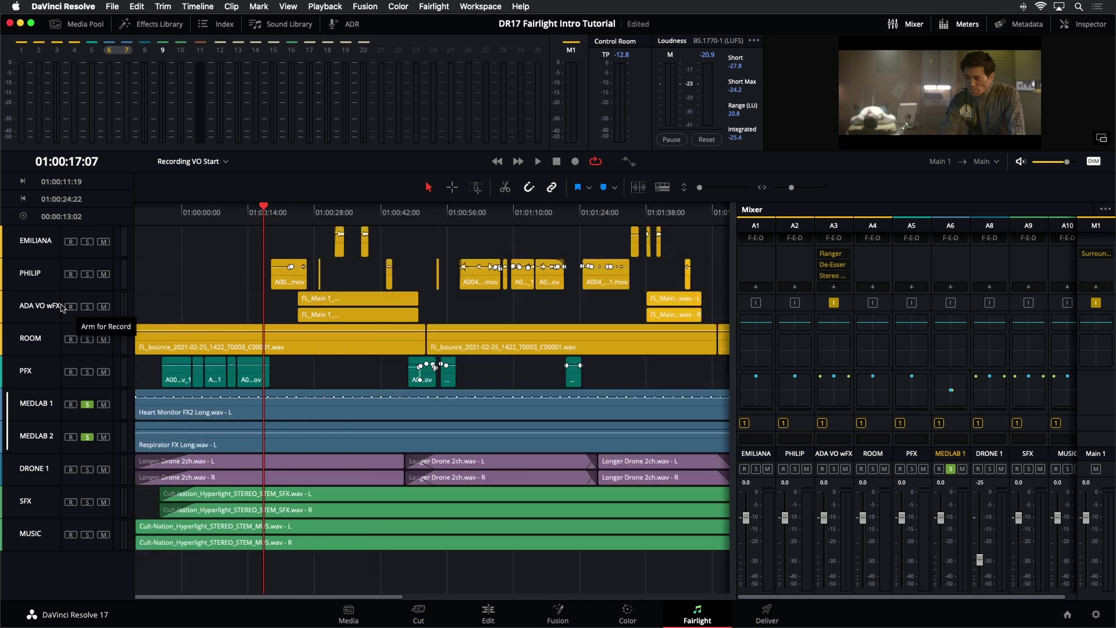
drag(322, 207, 300, 209)
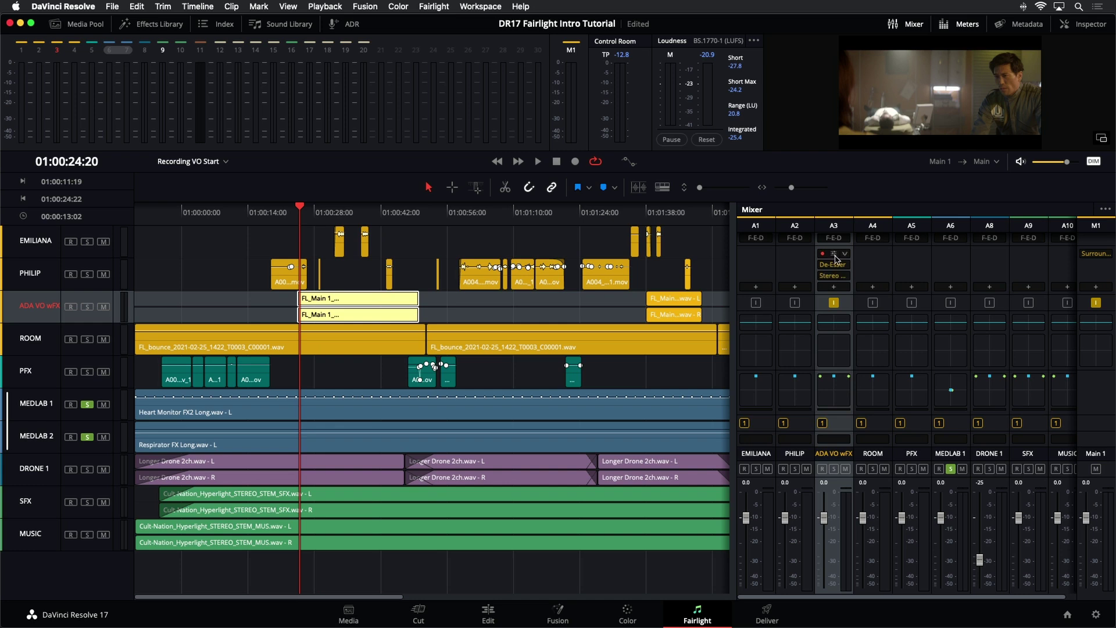
click(834, 277)
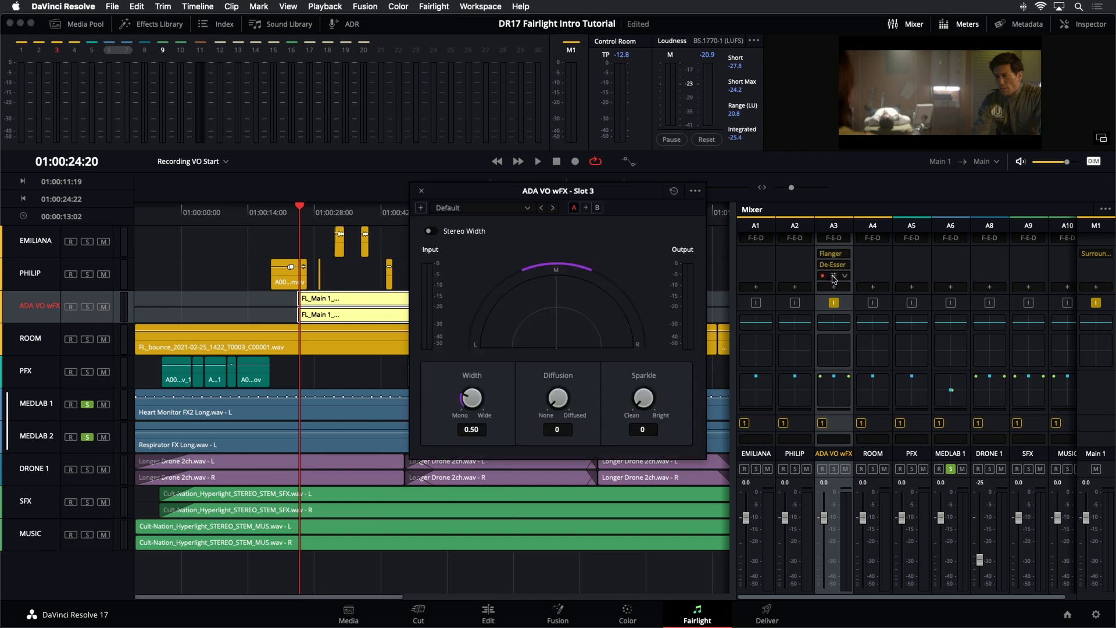
drag(557, 195, 573, 218)
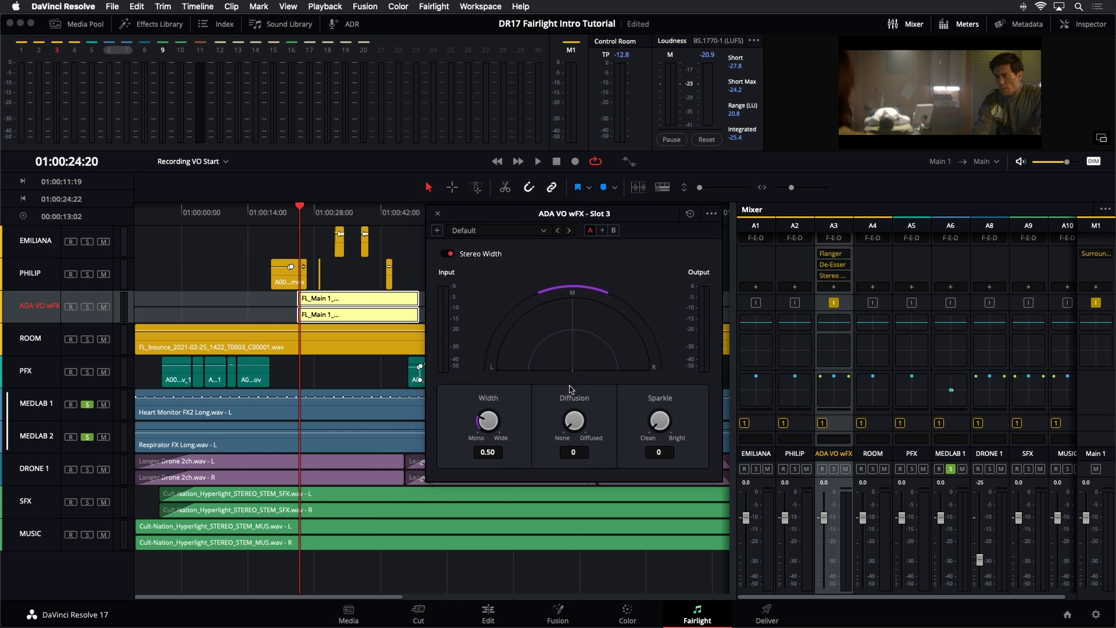
Step: Look up Stereo Width among the Fairlight FX in the Effects Library, and hide the library again
click(143, 24)
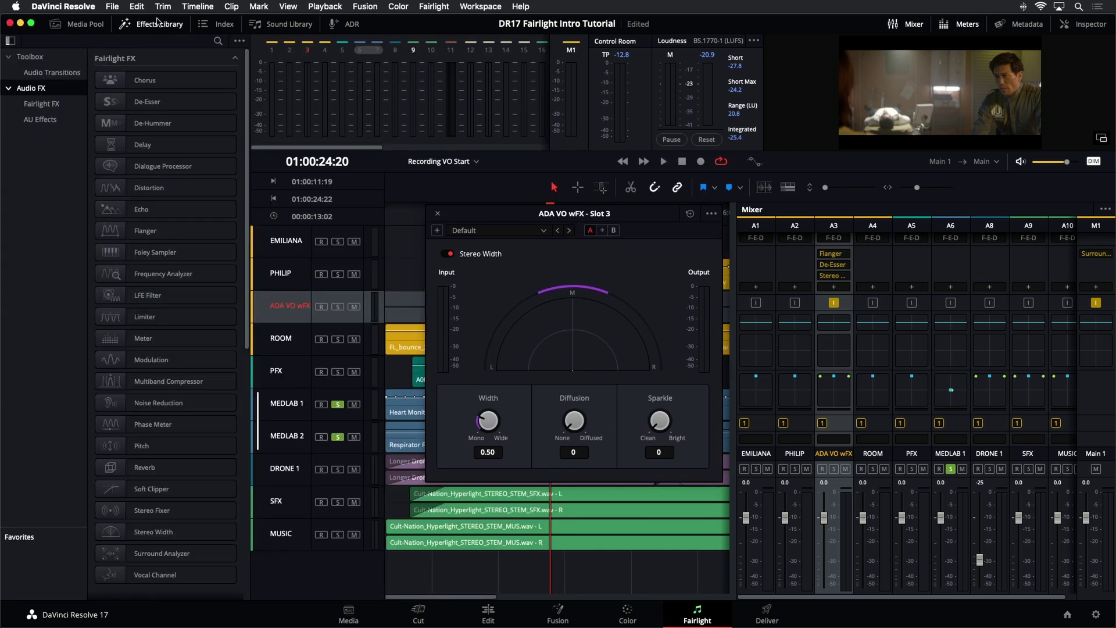
click(143, 532)
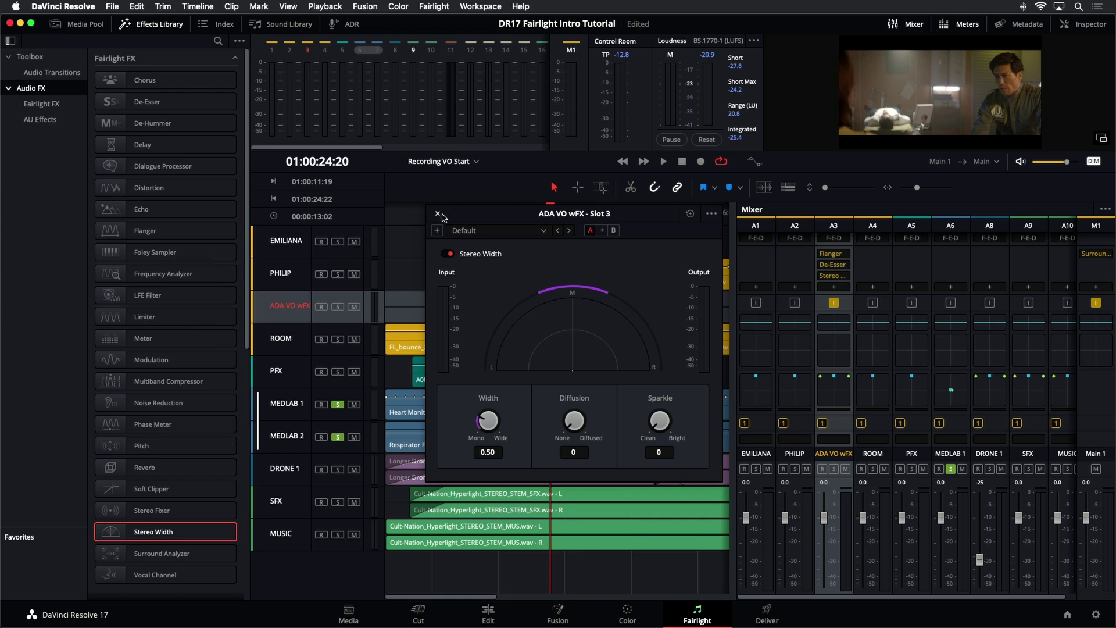
click(167, 25)
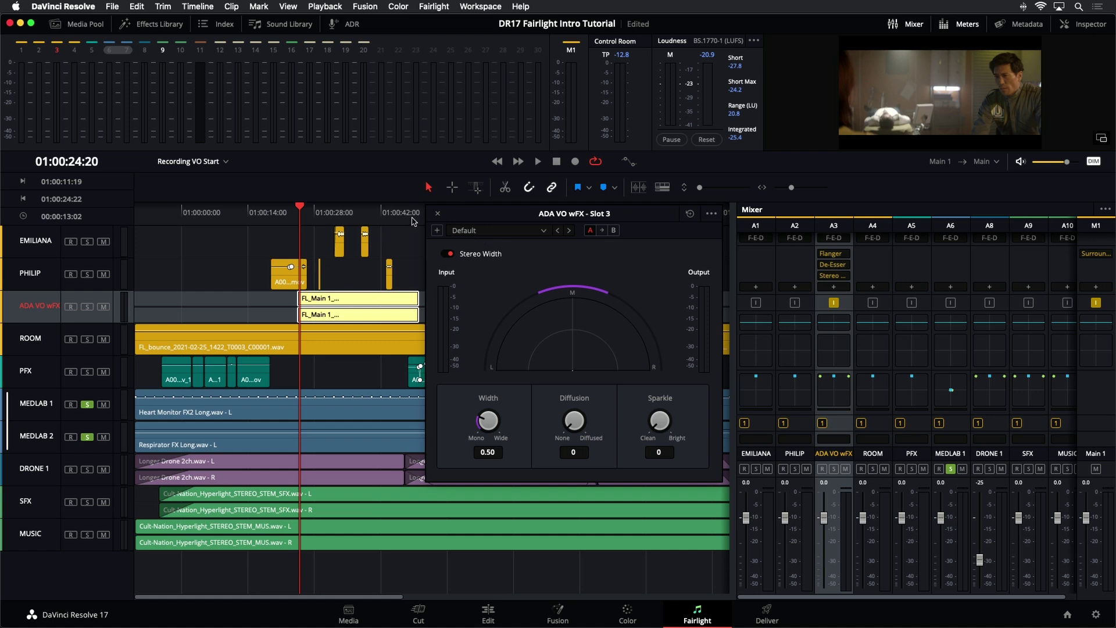
Step: Mark the first ADA VO wFX clip as the playback range, enlarge its track and solo it in place of the MEDLAB tracks
click(454, 187)
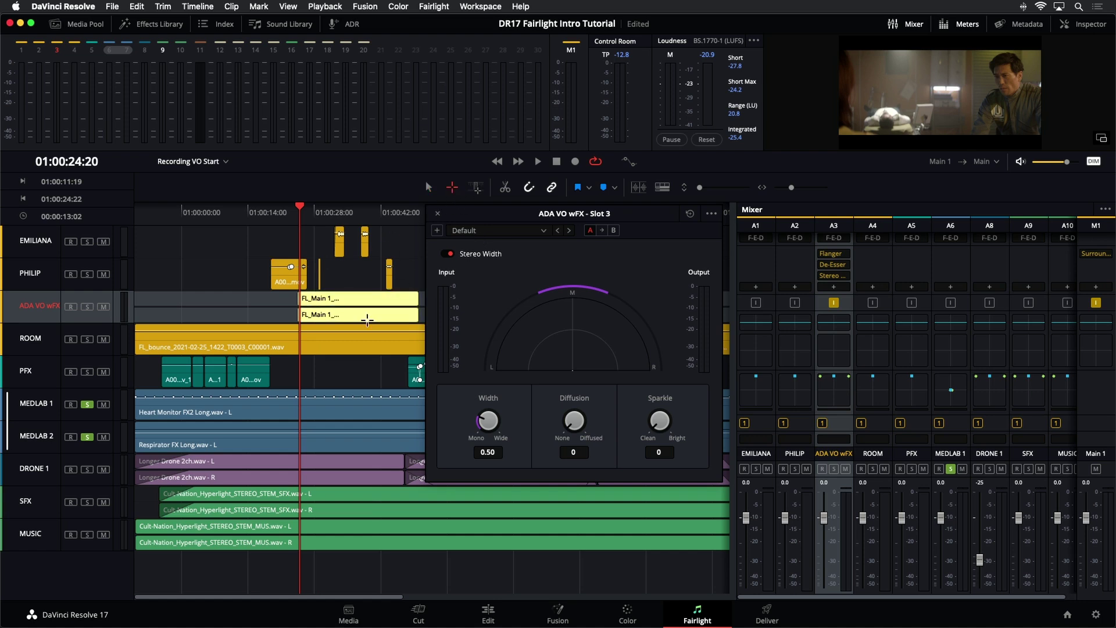
double_click(365, 319)
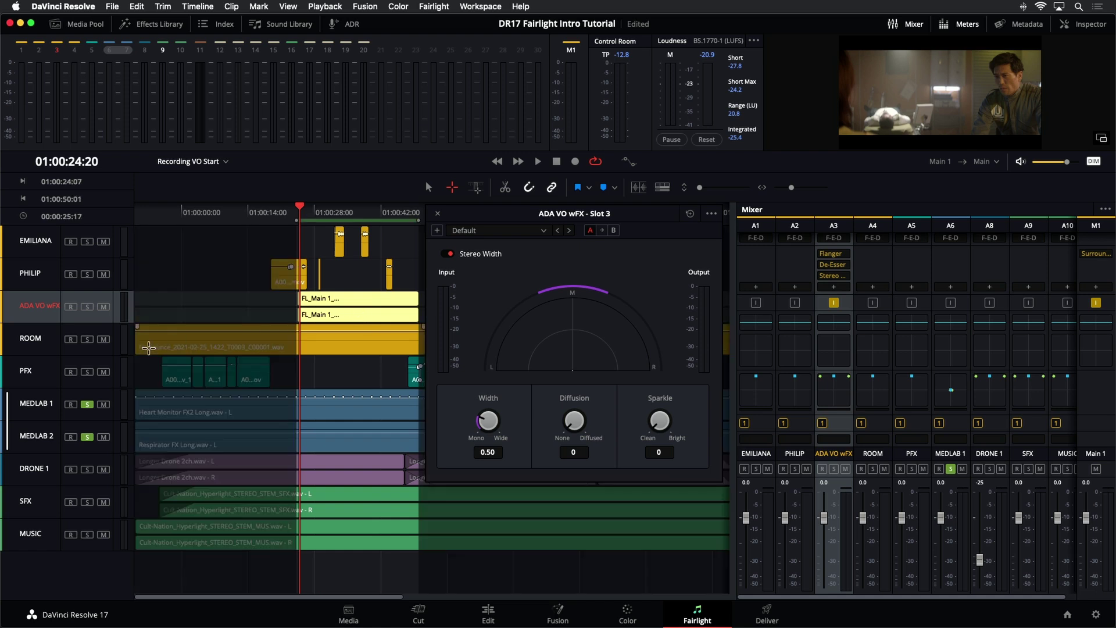
drag(95, 324, 99, 419)
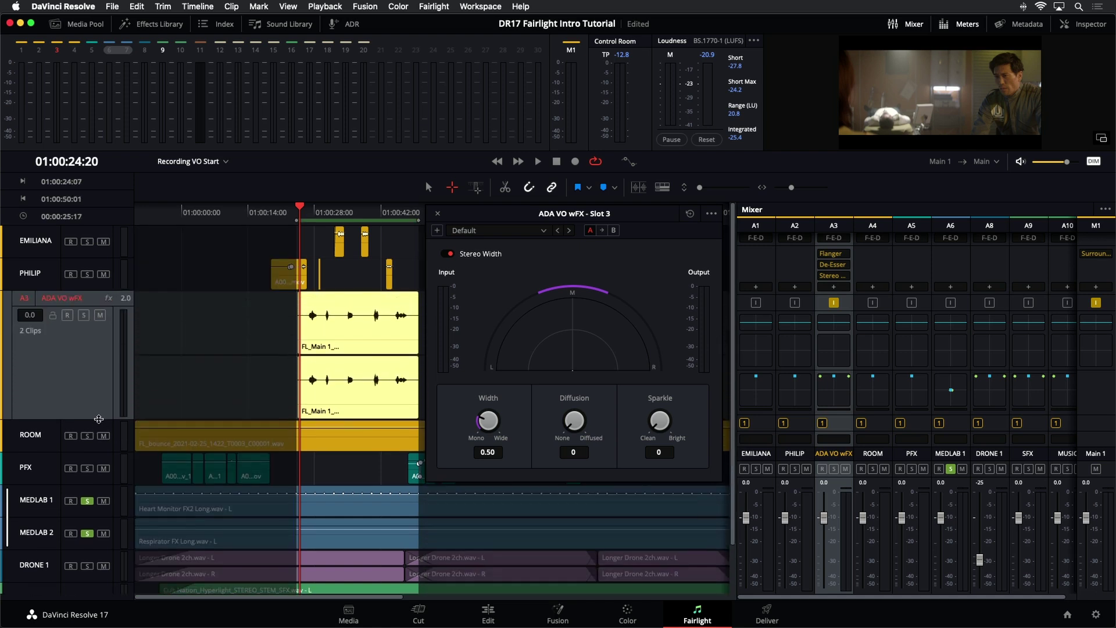
click(83, 314)
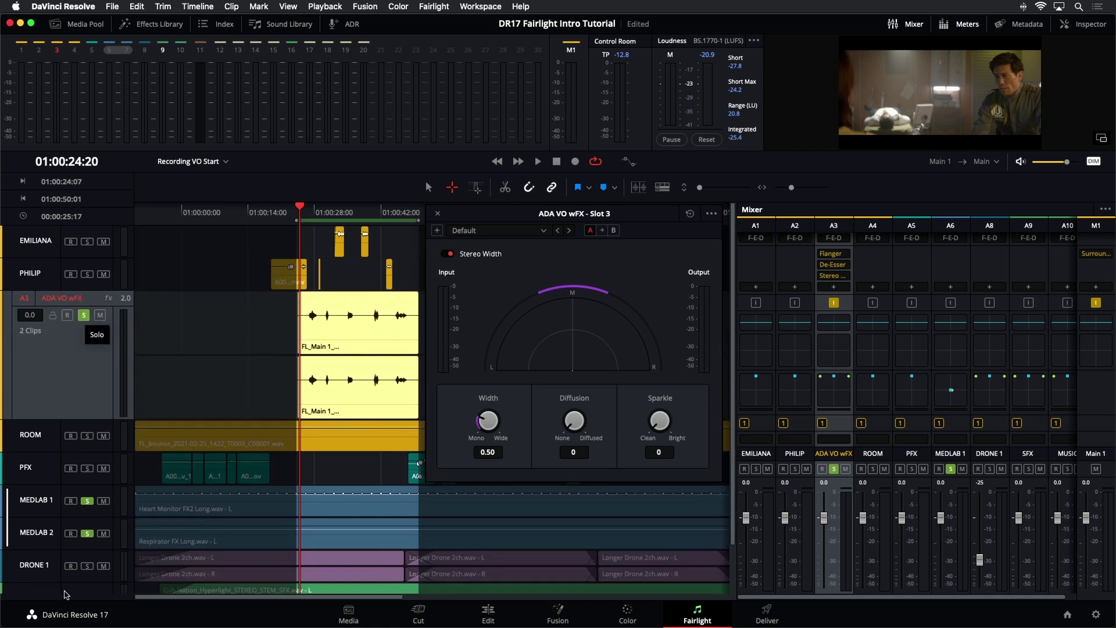
click(87, 502)
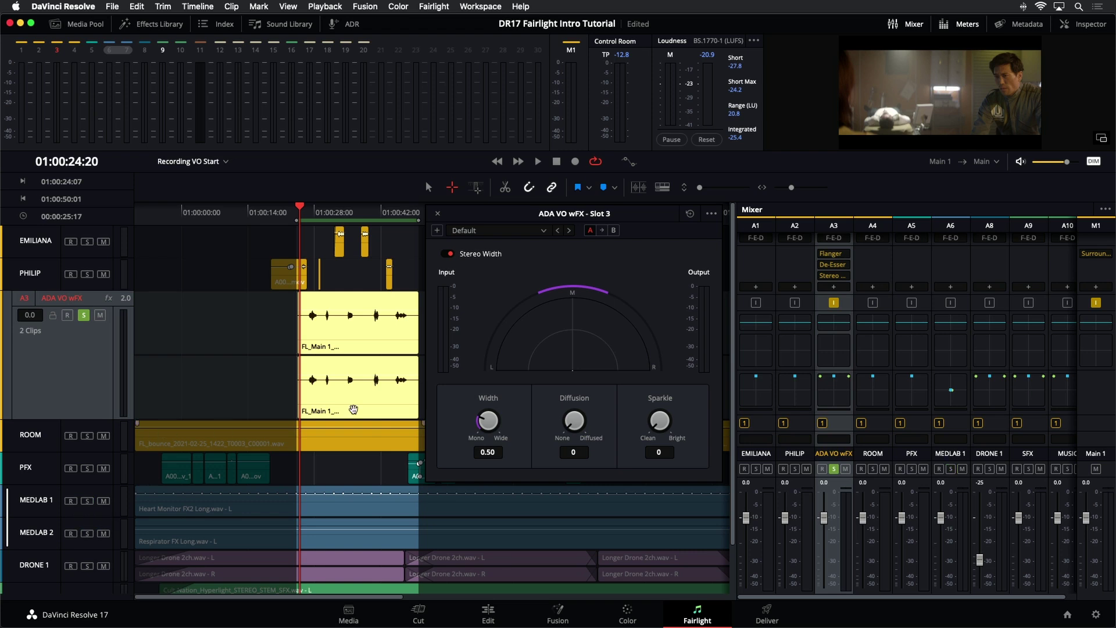
Step: Play the voice-over range, and set the Stereo Width plugin's Width to 0 for a second playback
key(space)
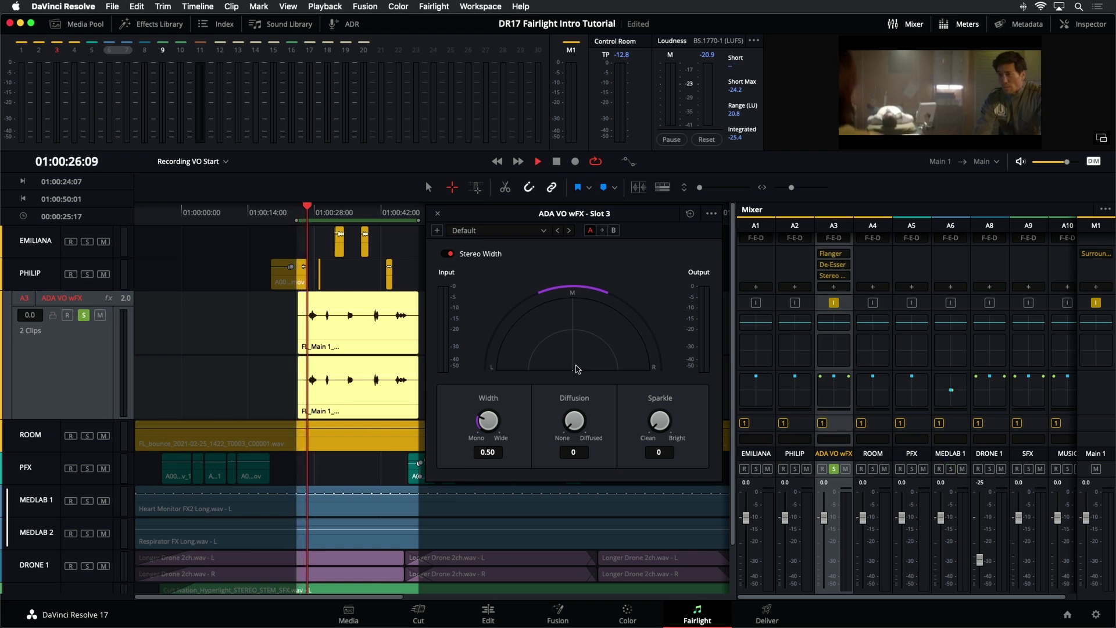
key(space)
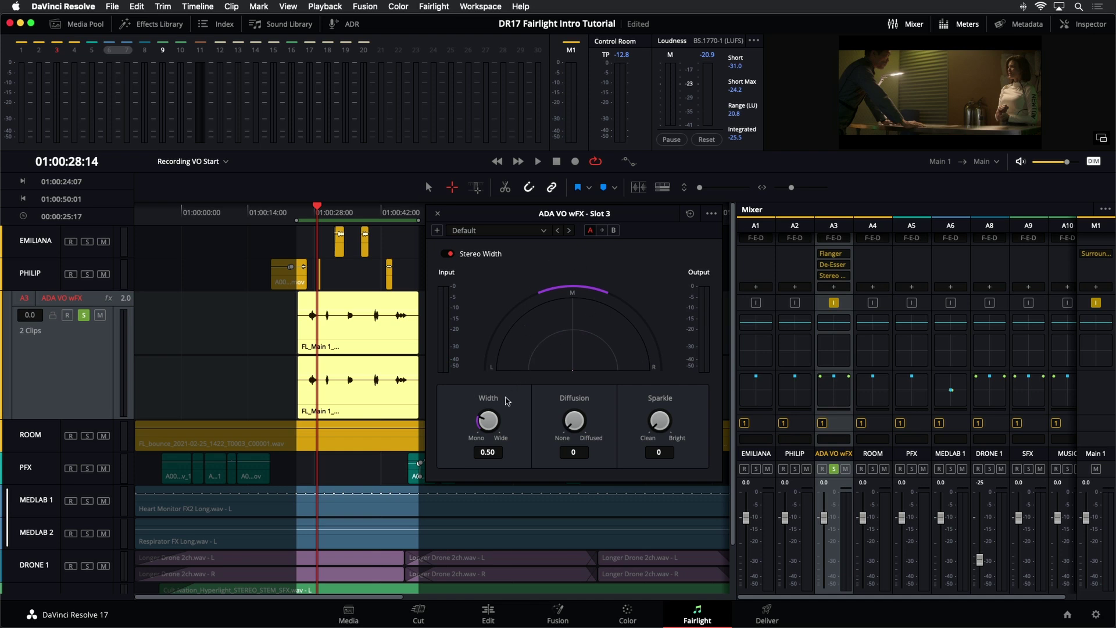
drag(491, 423, 470, 428)
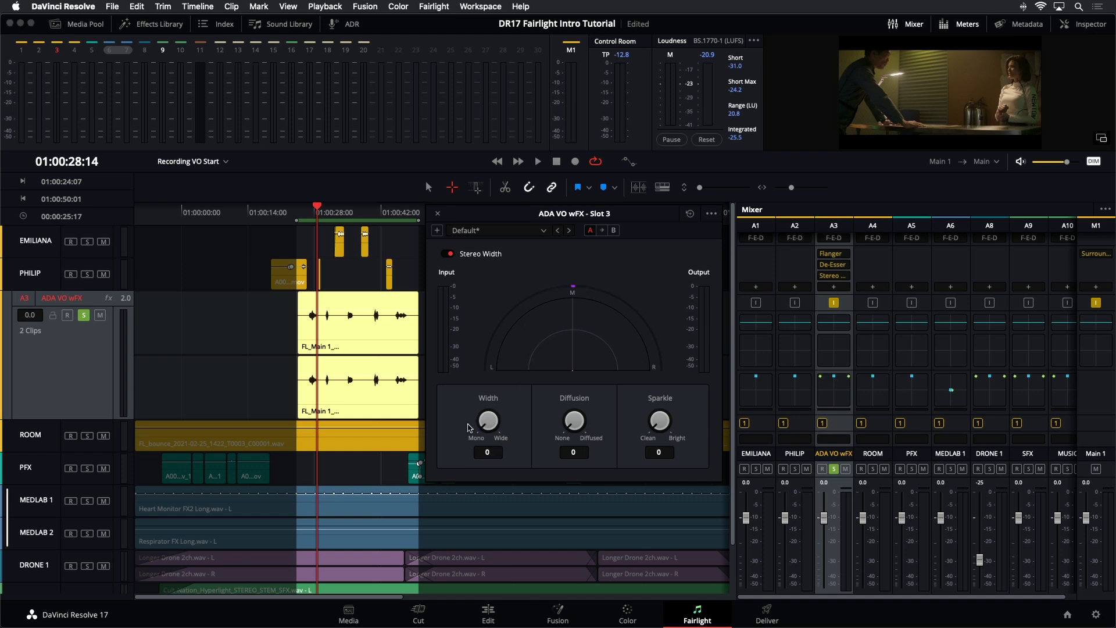
key(space)
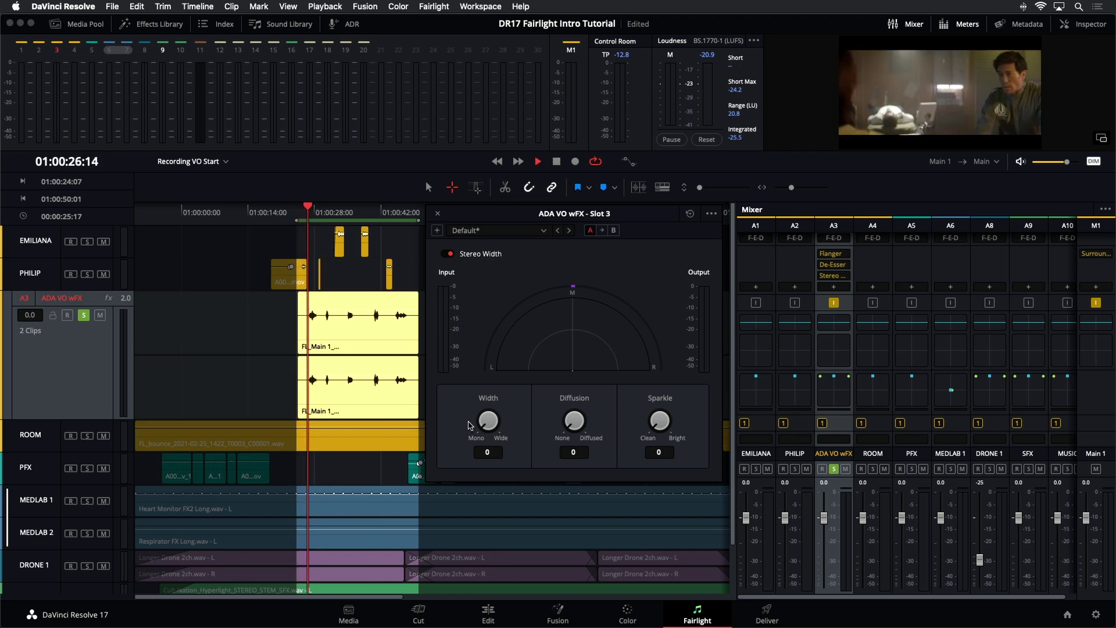
Step: Raise the voice-over's Width to 2 during playback, settle on 0.75 and close the Stereo Width plugin
drag(494, 424, 651, 383)
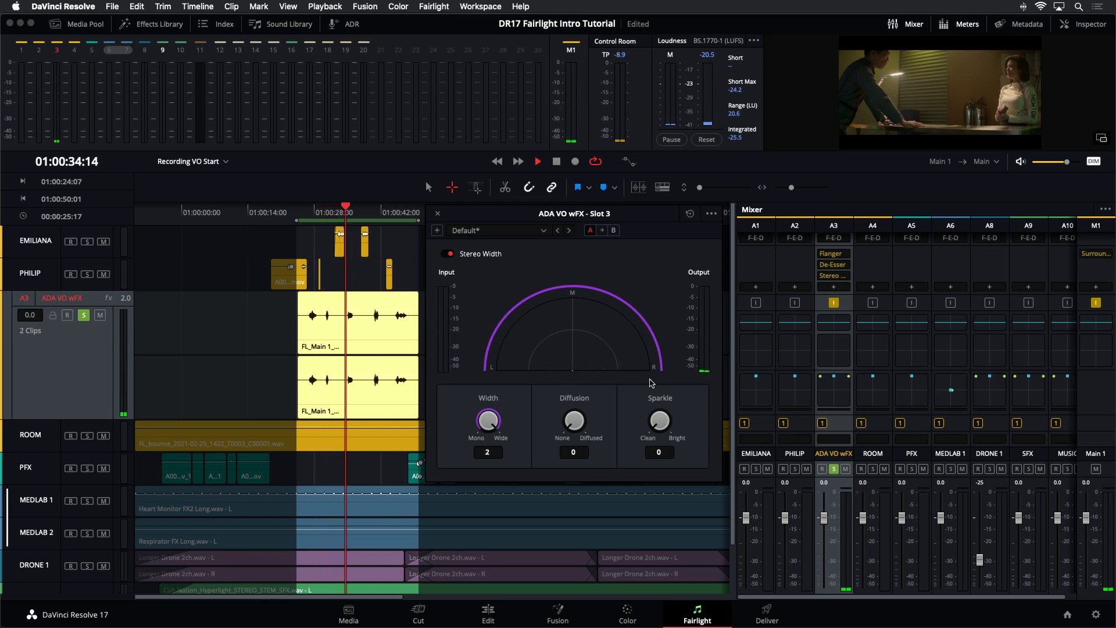
key(space)
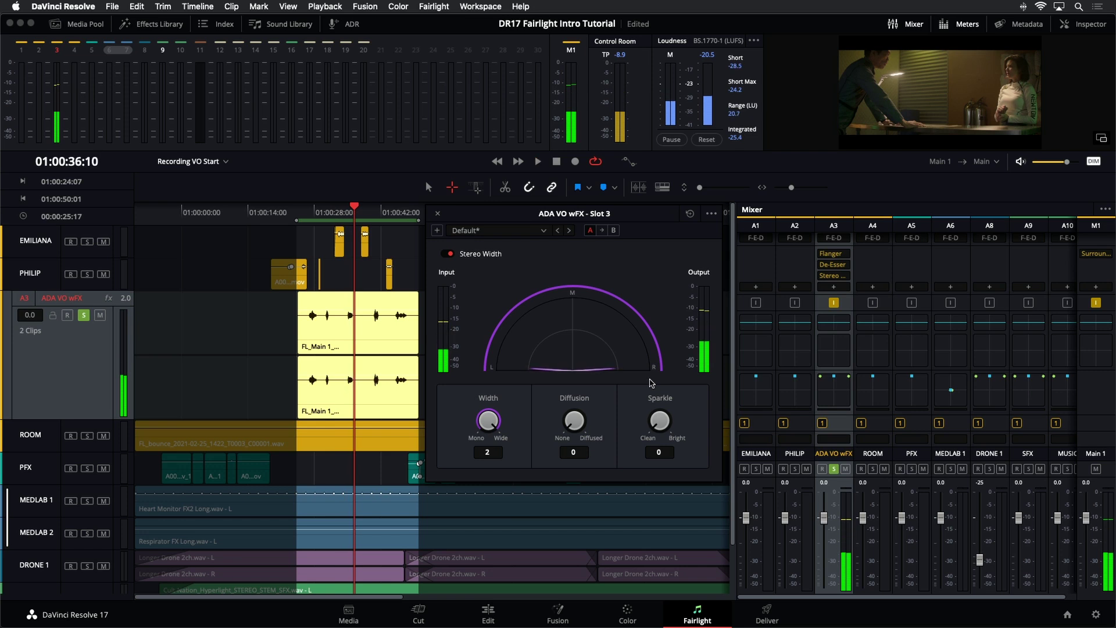
drag(490, 423, 418, 419)
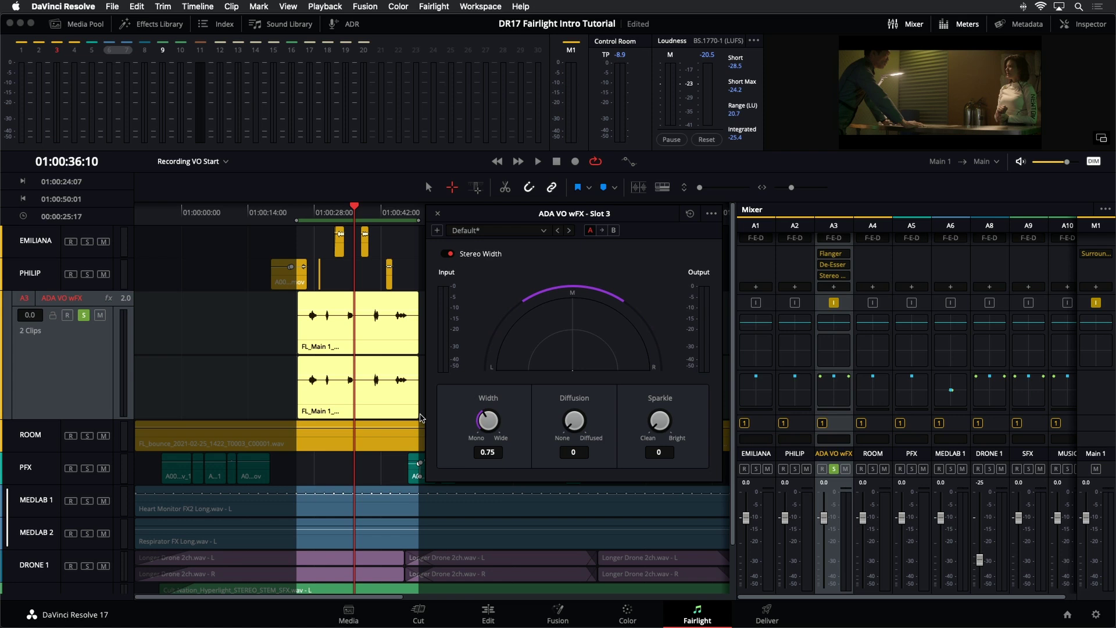
click(438, 213)
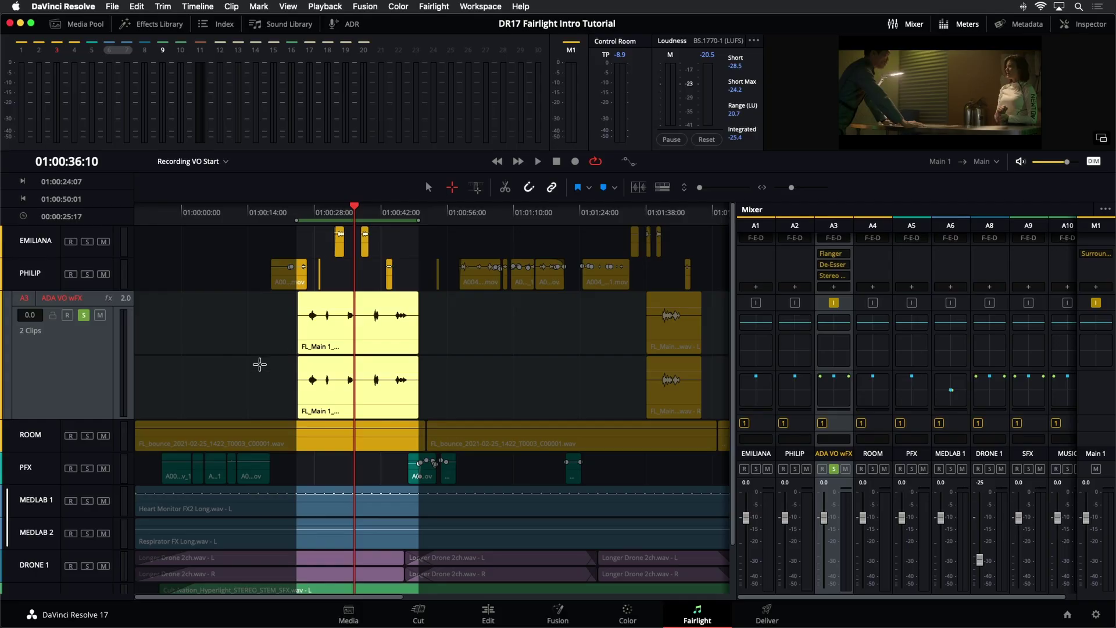
Step: Clear the range selection, reduce all tracks to a compact height and zoom the timeline out to show every clip
click(161, 338)
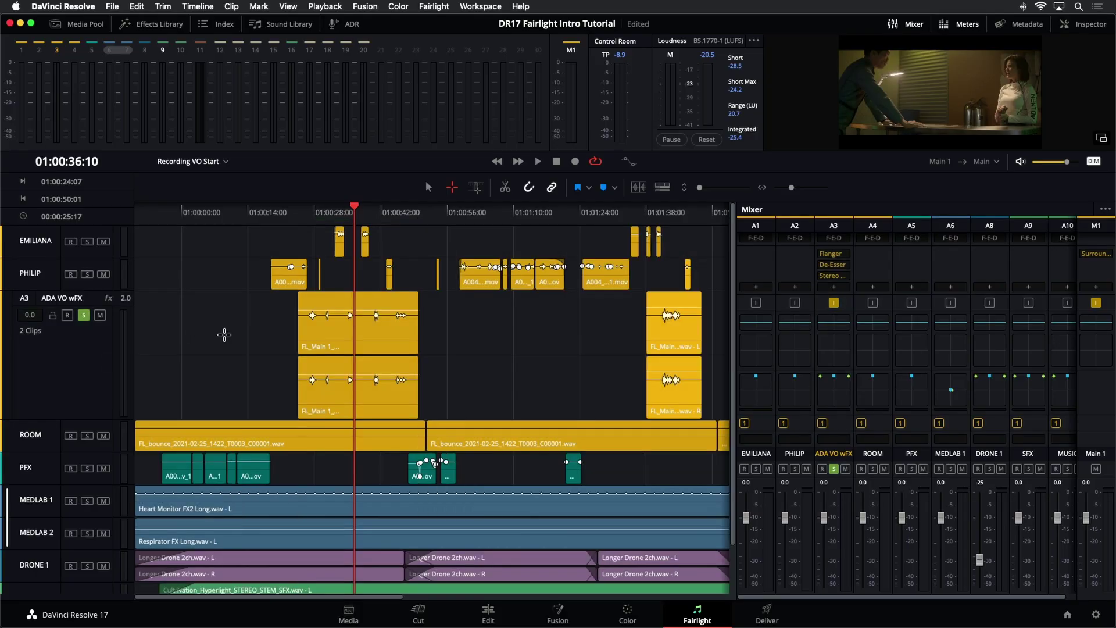
click(510, 349)
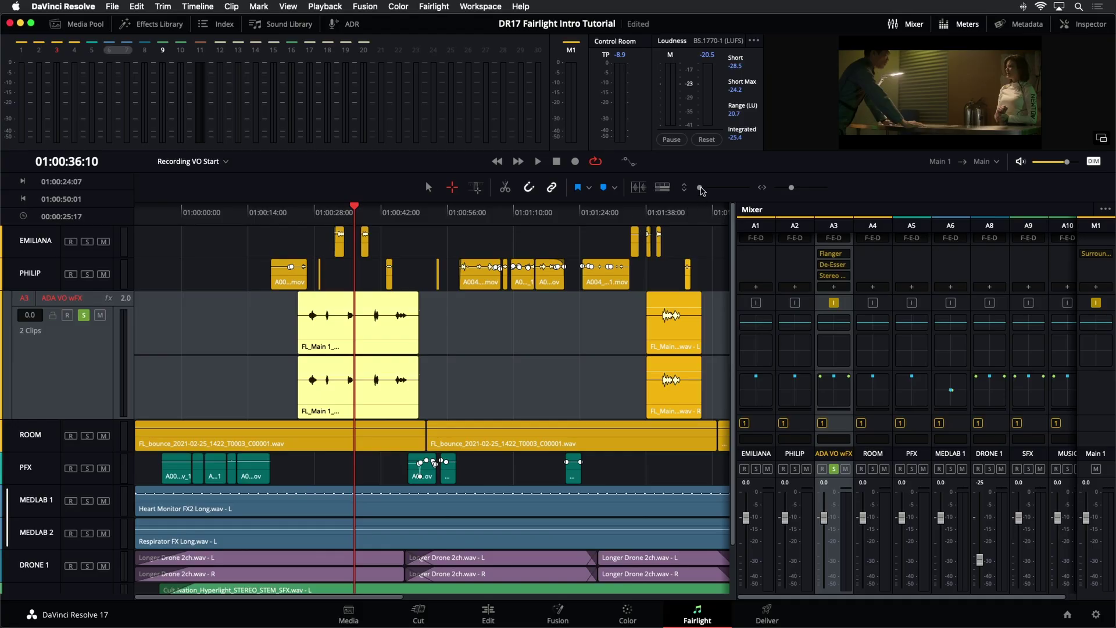
click(699, 189)
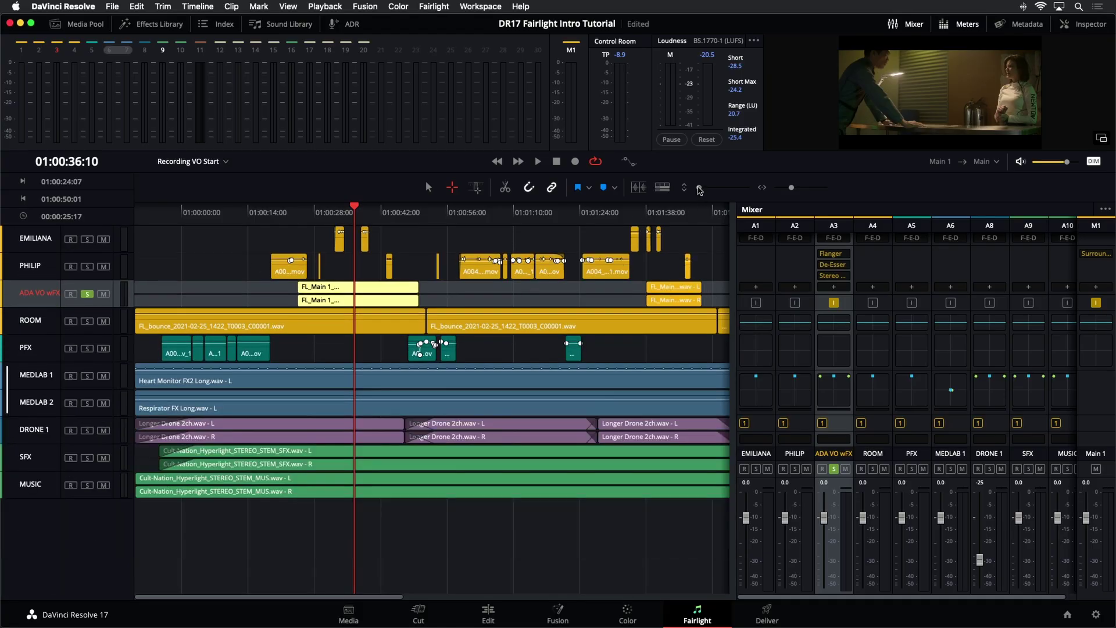
click(518, 346)
key(super+minus)
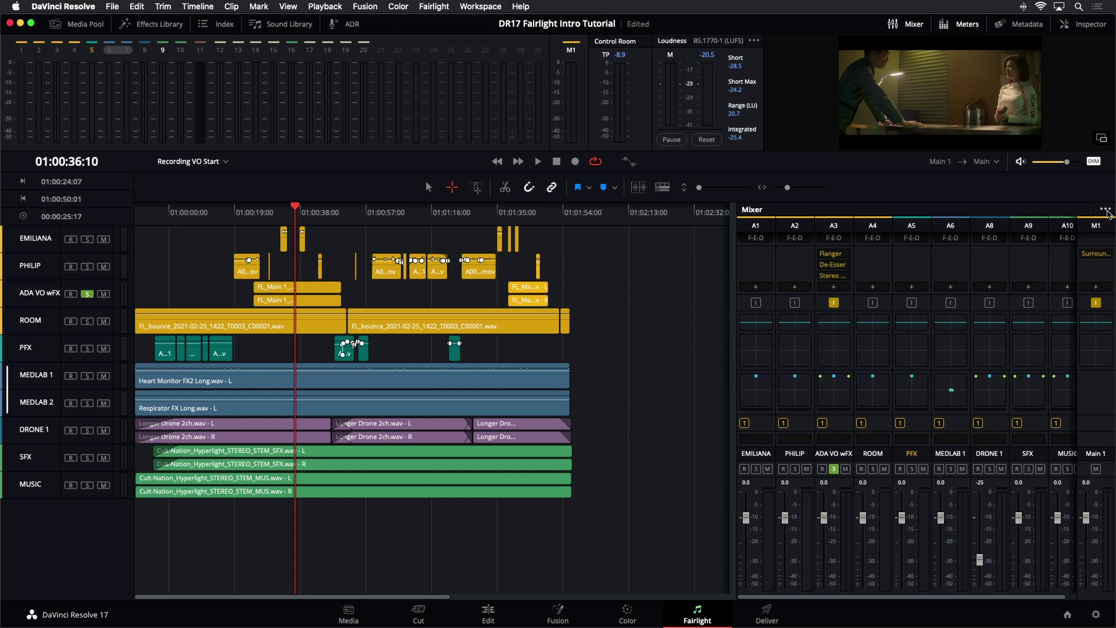
Step: Show the section labels in the Mixer, and examine the EMILIANA track's six-band equalizer before closing it
click(1107, 211)
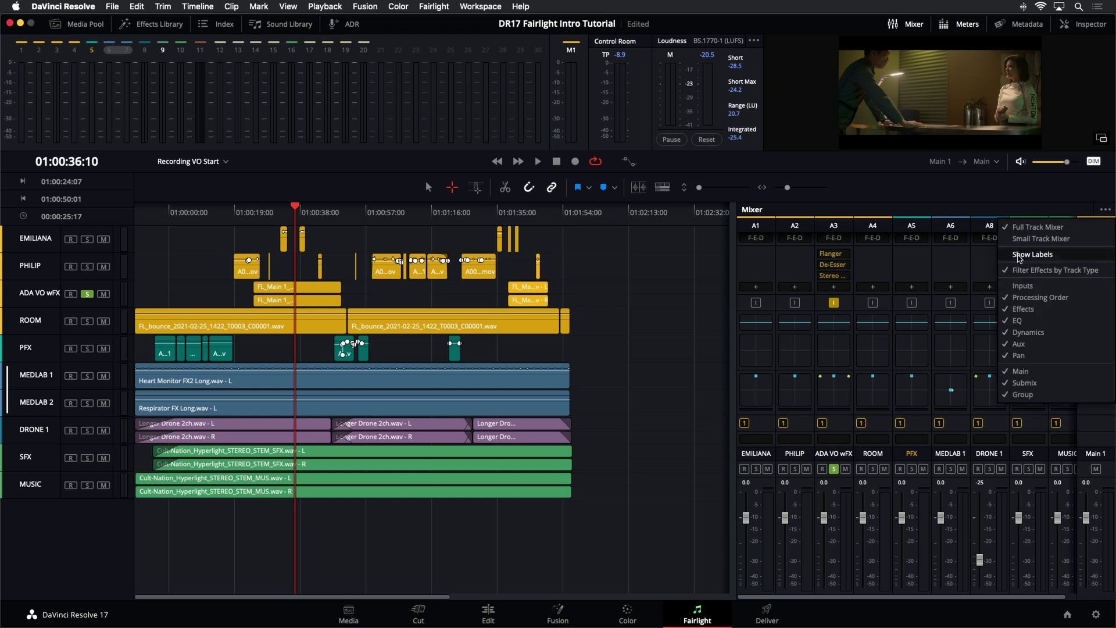
click(1019, 255)
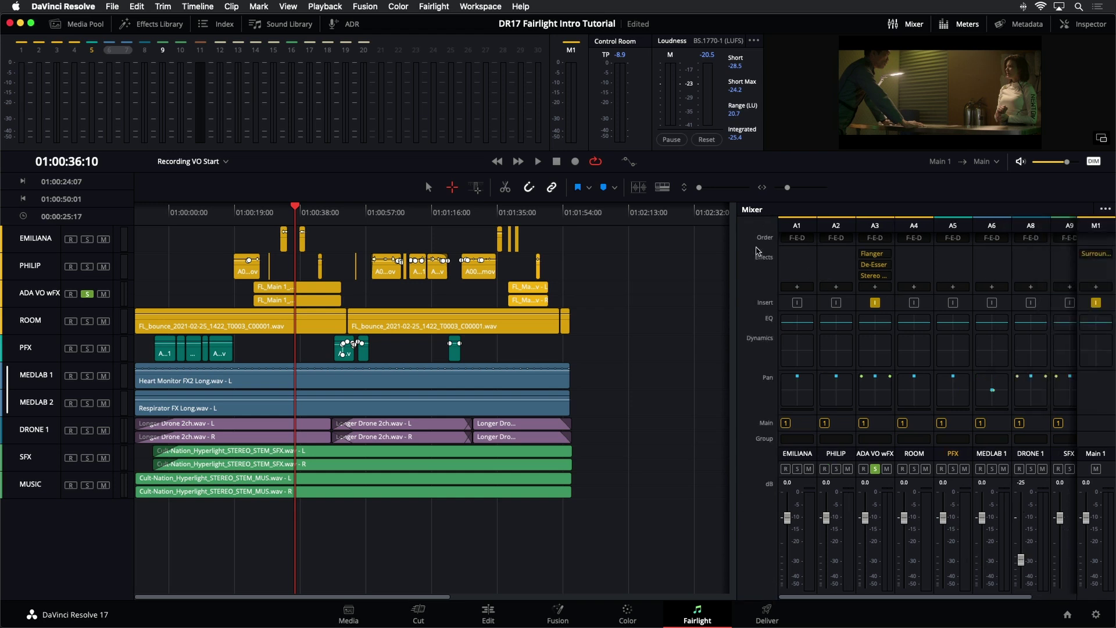
double_click(798, 323)
drag(686, 170, 832, 184)
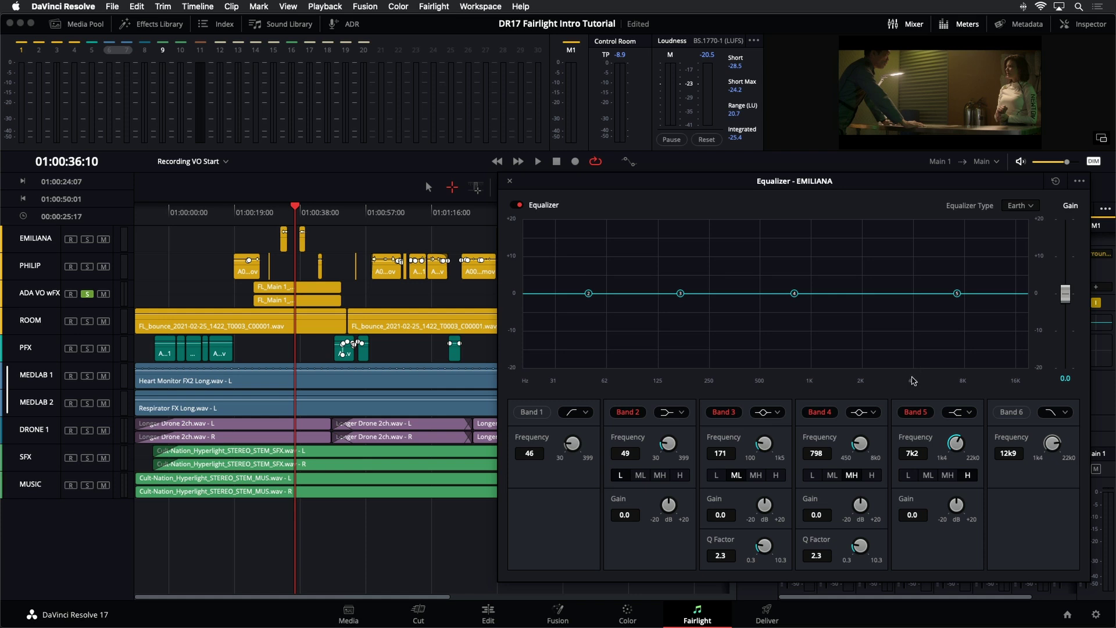
click(510, 183)
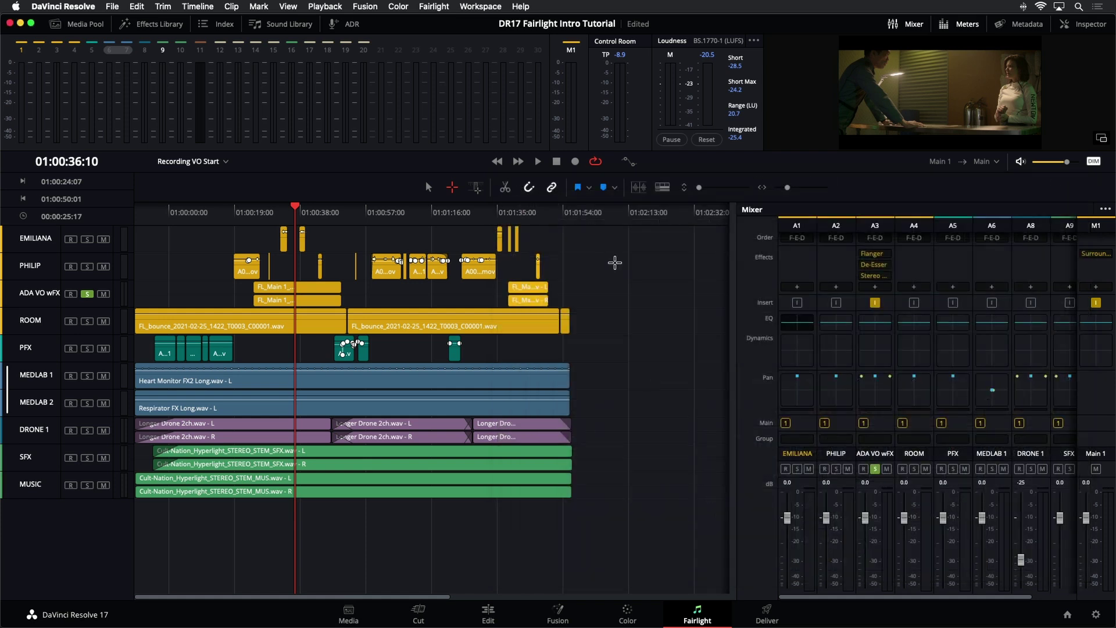
Step: Select the EMILIANA track and solo it in place of ADA VO wFX
click(657, 325)
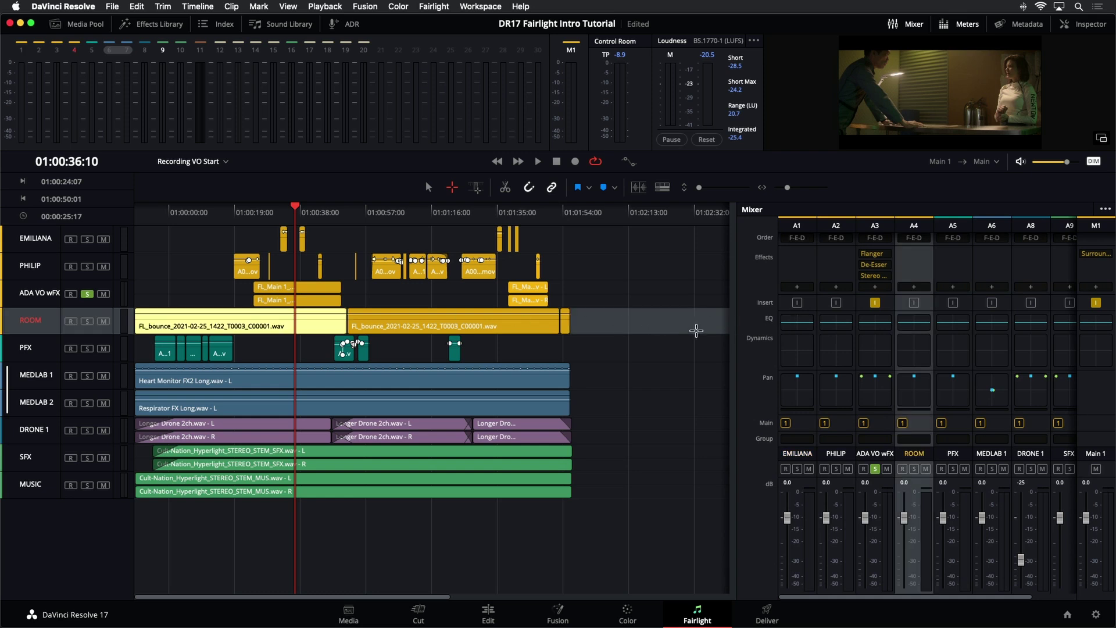
click(799, 278)
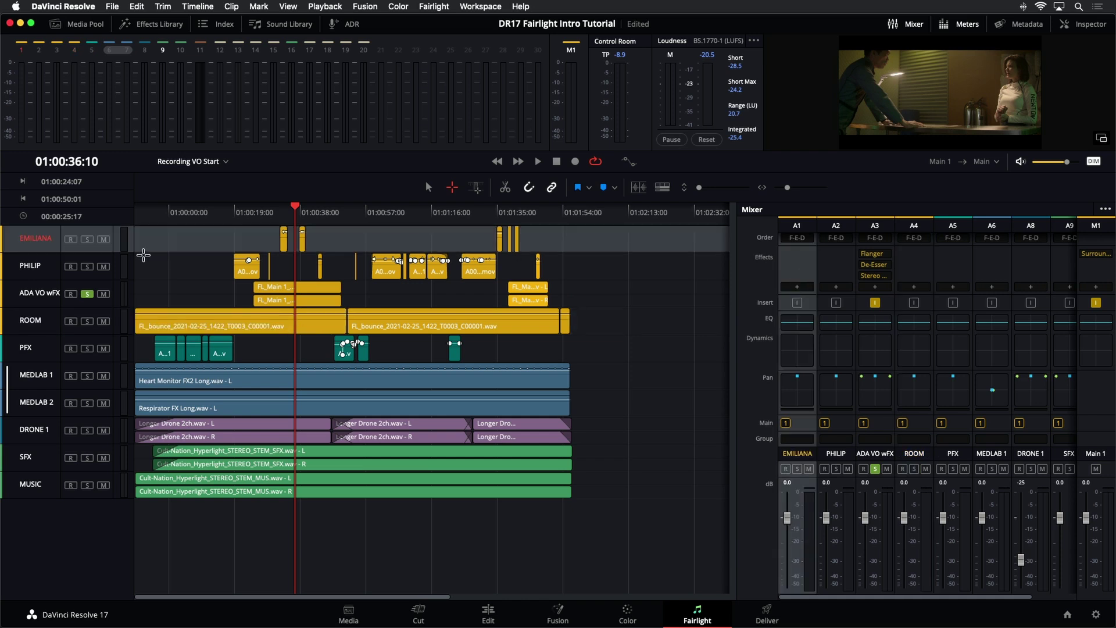
click(87, 239)
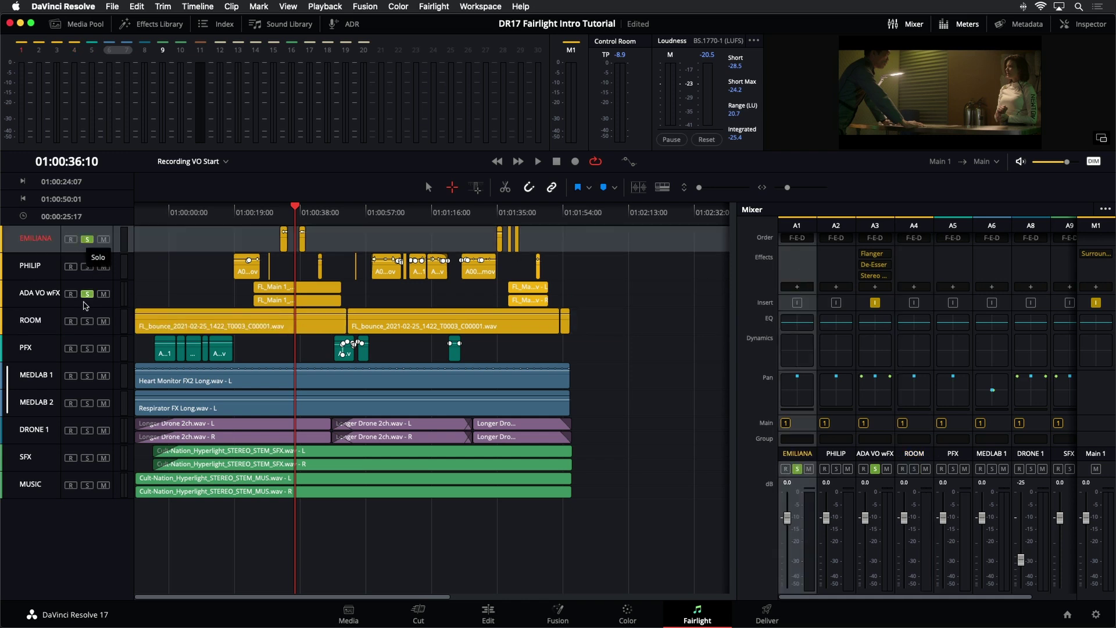
click(87, 294)
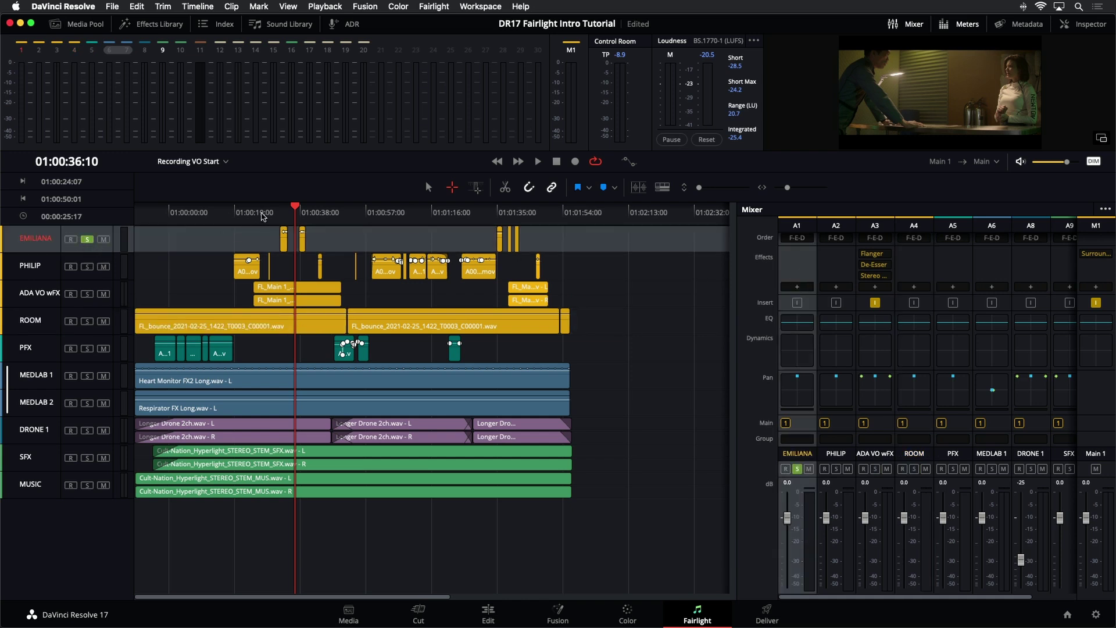
Step: Enlarge the EMILIANA track, mark its first clip as the range from 01:00:32:00 to 01:00:34:09 and play it
click(288, 213)
drag(91, 252, 107, 391)
key(super+equal)
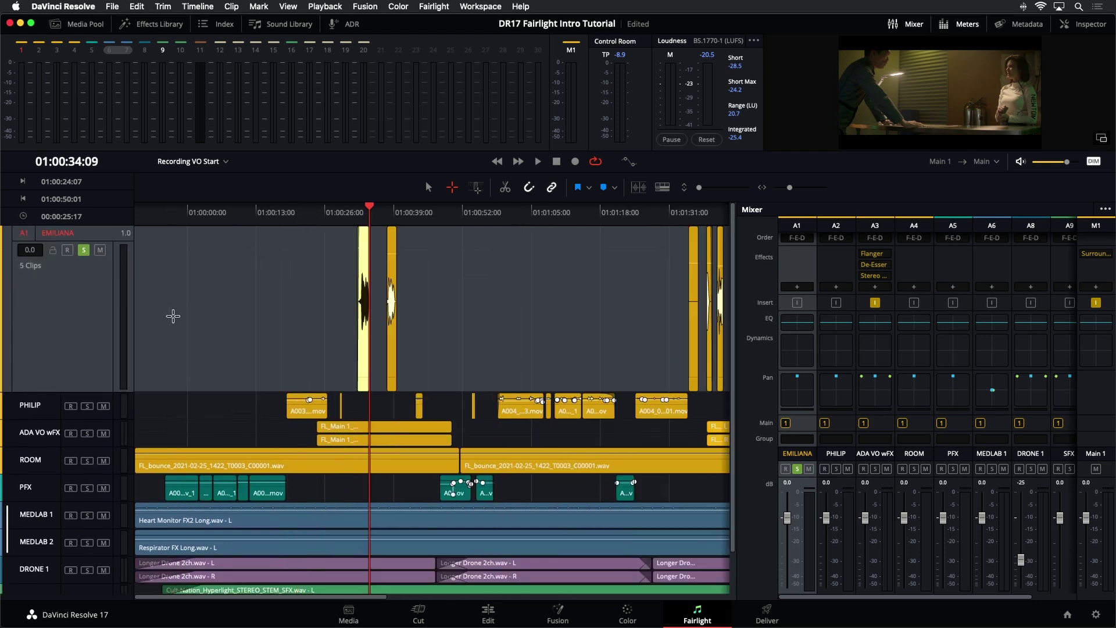
click(351, 220)
key(x)
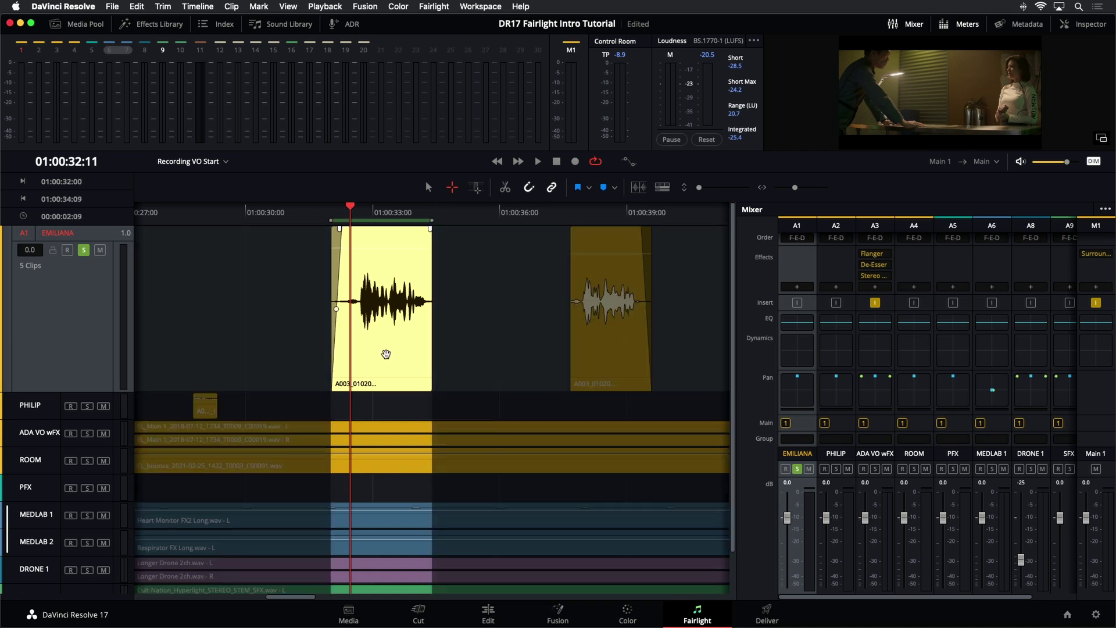
key(alt+slash)
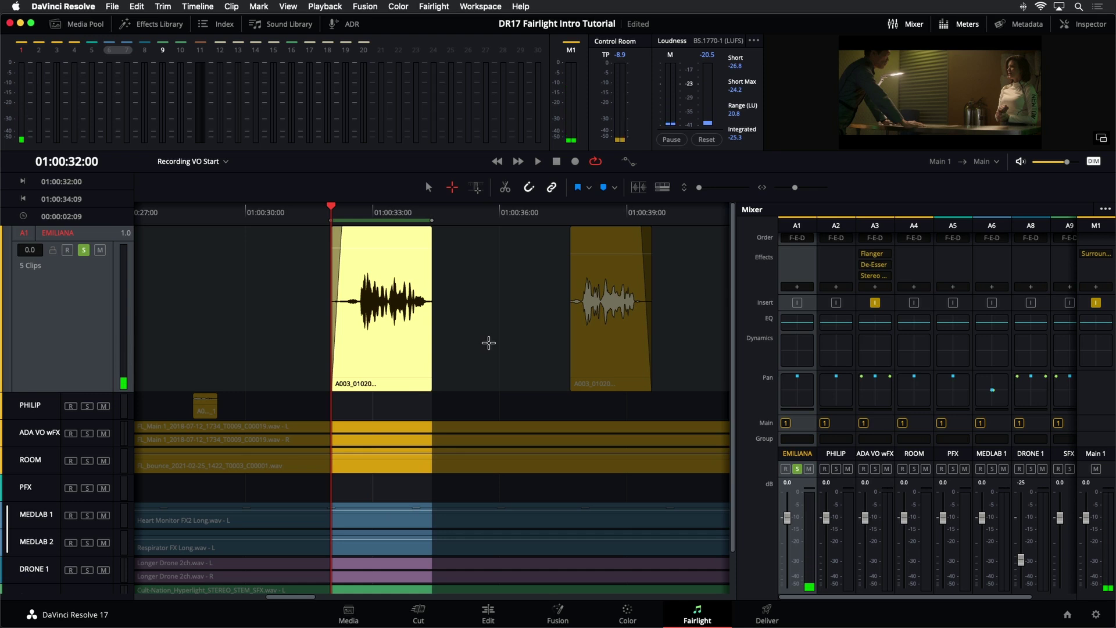
Step: Audition the marked EMILIANA clip once more and add the Noise Reduction effect to the EMILIANA track
key(alt+slash)
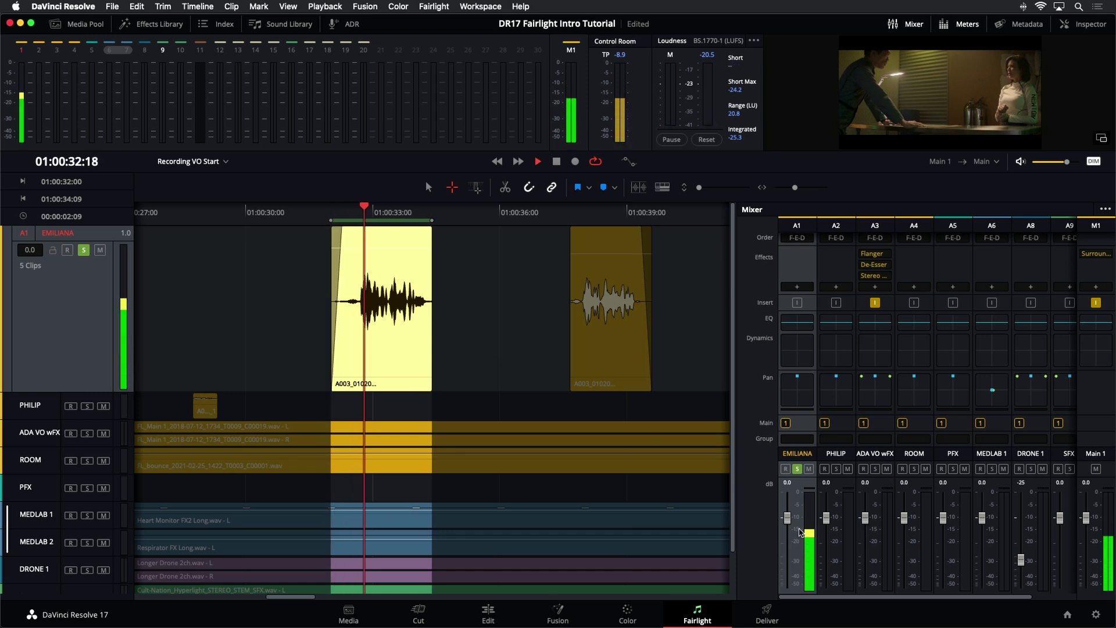
key(space)
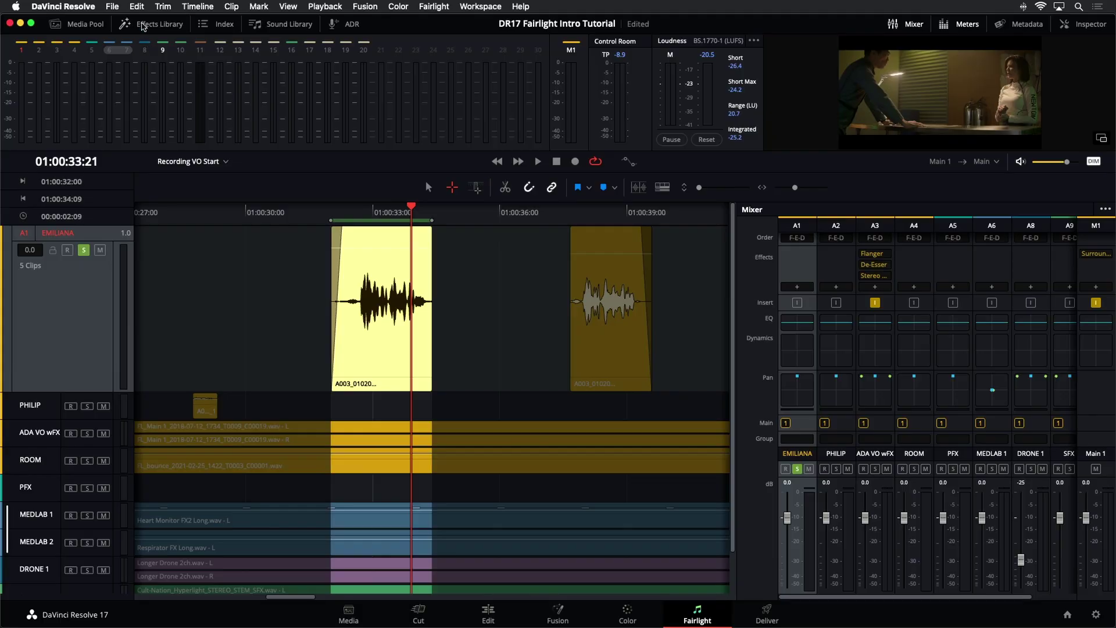
click(142, 25)
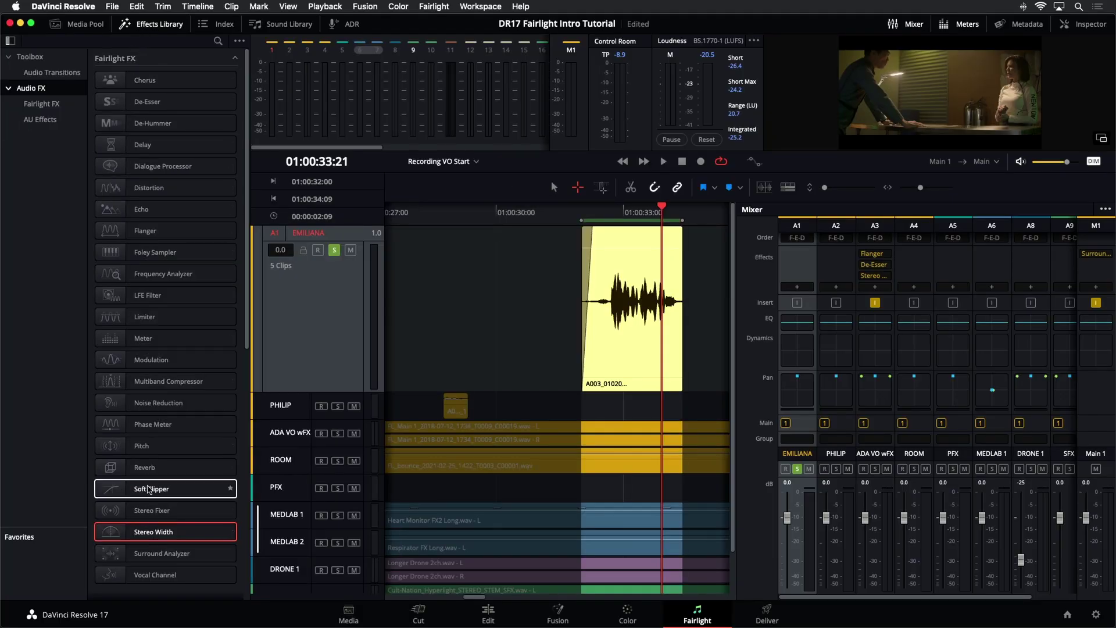
click(171, 401)
drag(172, 402, 327, 309)
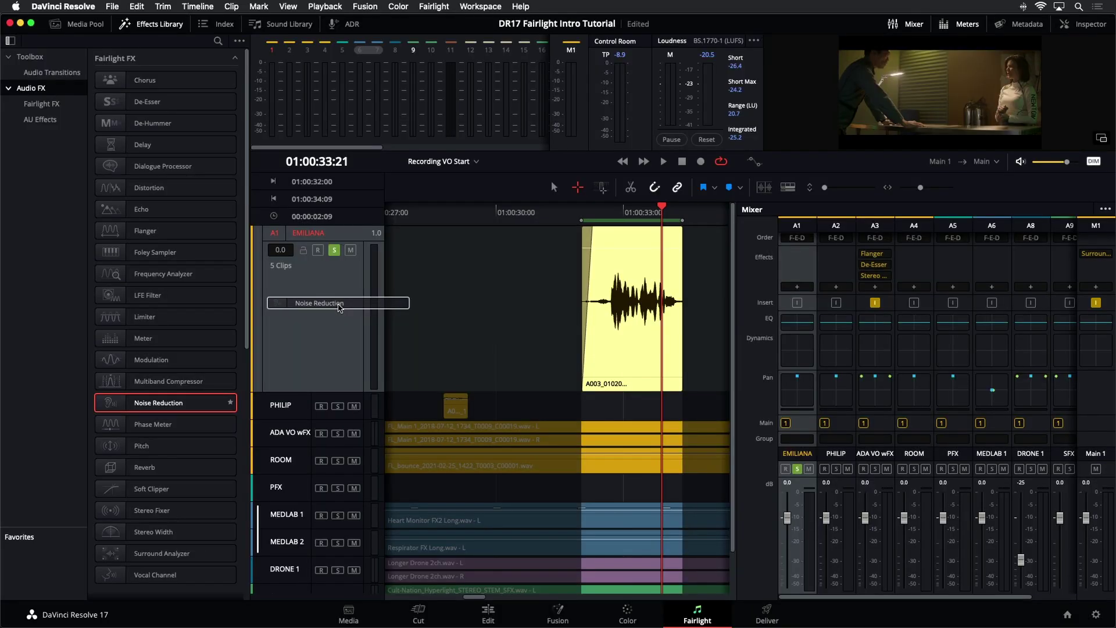
drag(340, 309, 340, 309)
drag(490, 179, 530, 218)
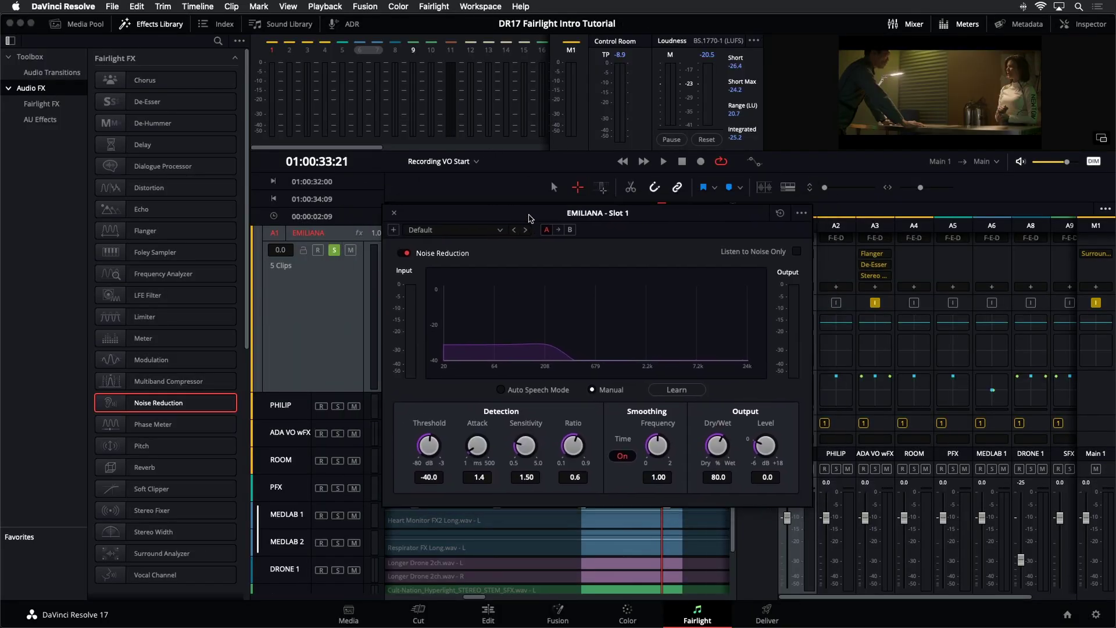
drag(529, 218, 237, 175)
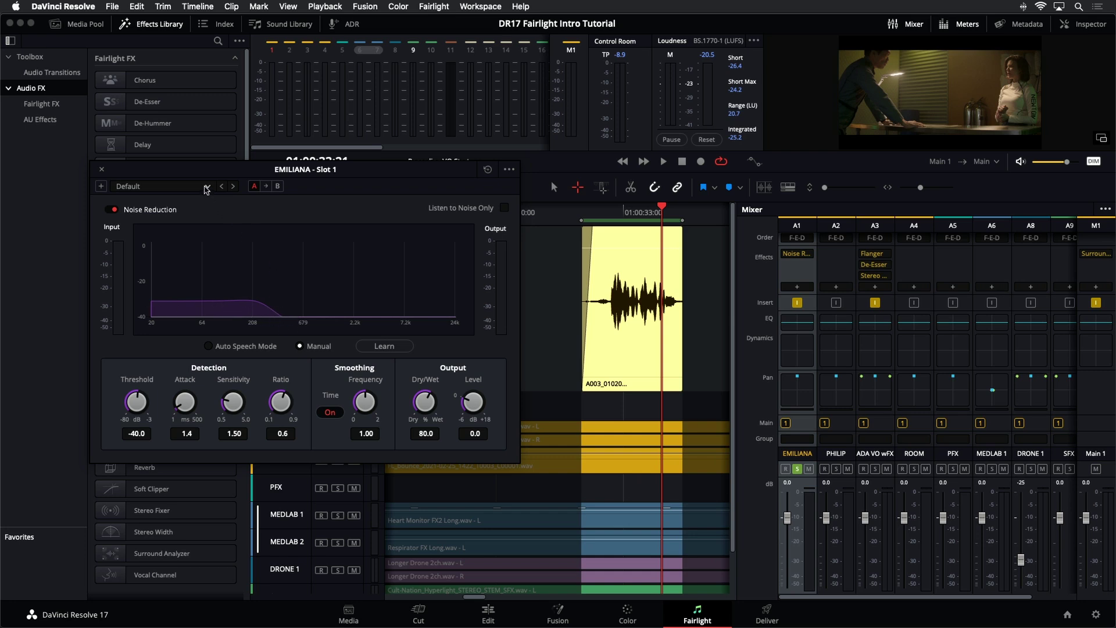
Step: Load the Reset Noise Profile preset in EMILIANA's Noise Reduction effect and play the marked range
click(206, 188)
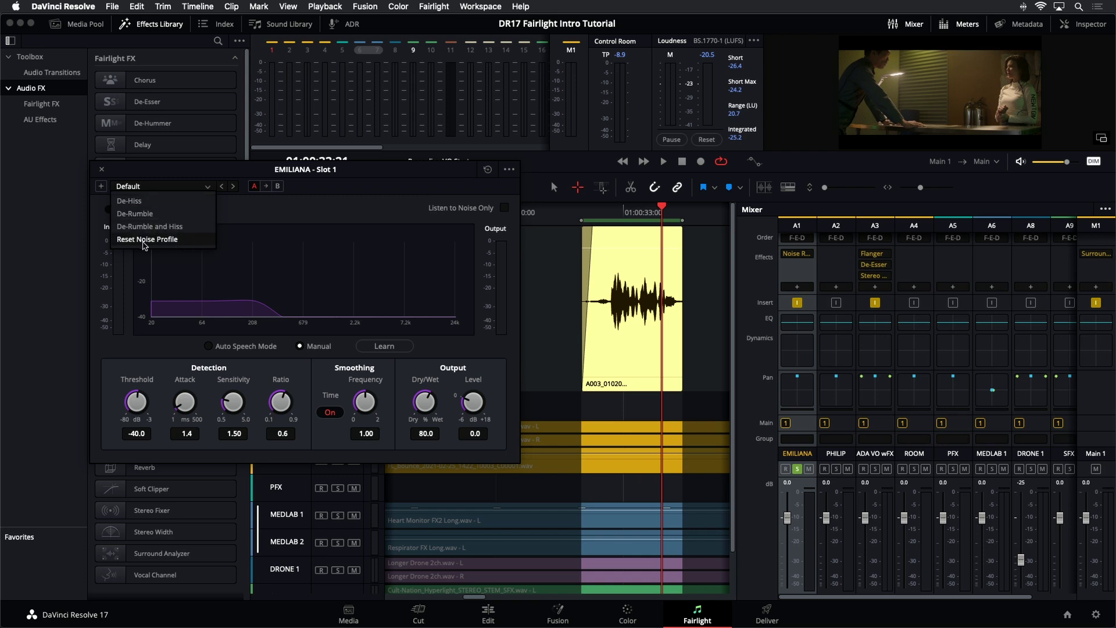
click(145, 240)
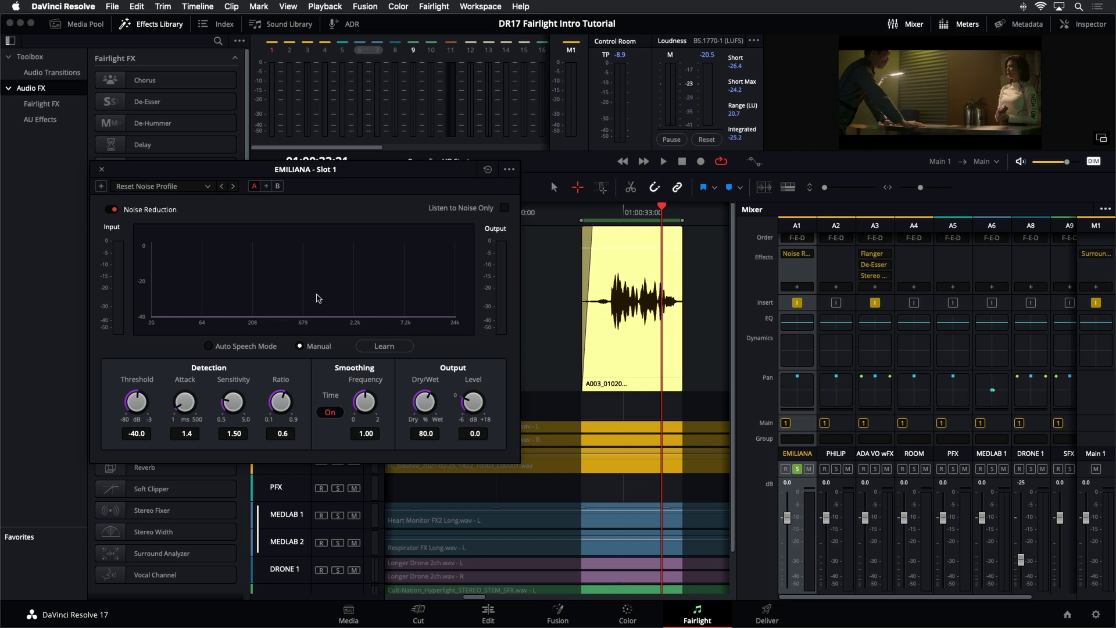
key(space)
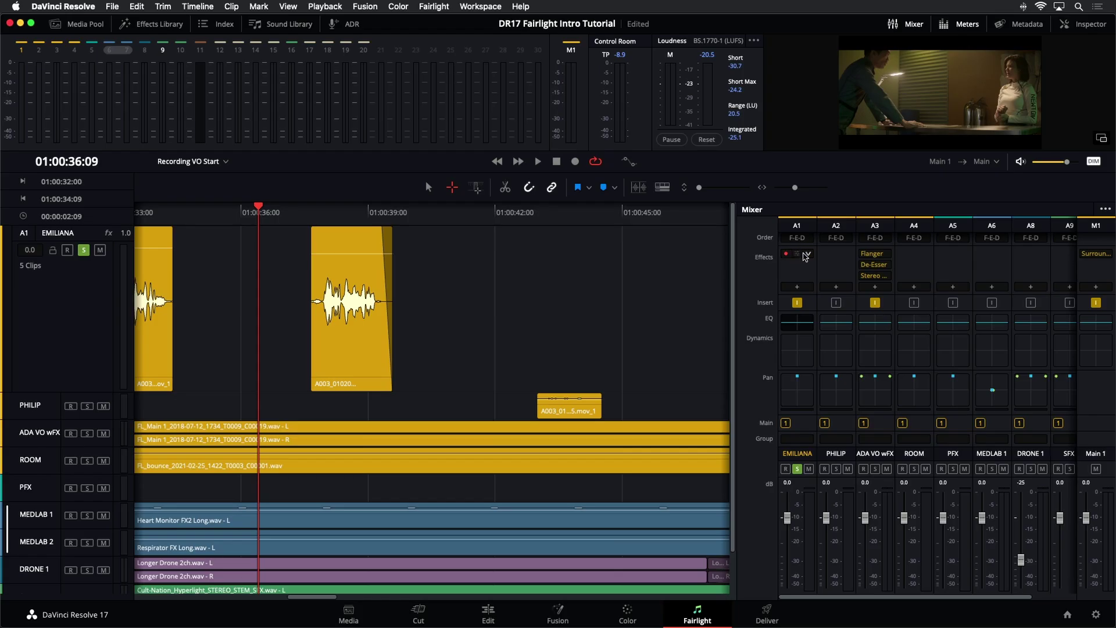
Step: Examine the bypass and delete options of the Noise Reduction effect on EMILIANA's mixer channel without removing it
mouse_move(786, 259)
click(808, 256)
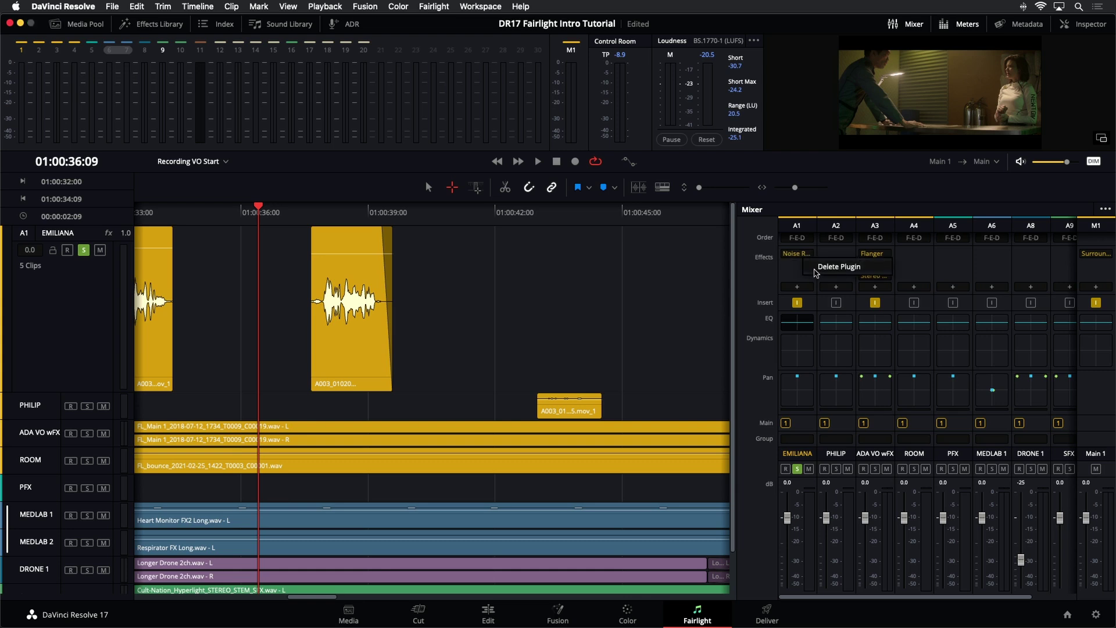
click(771, 261)
mouse_move(786, 257)
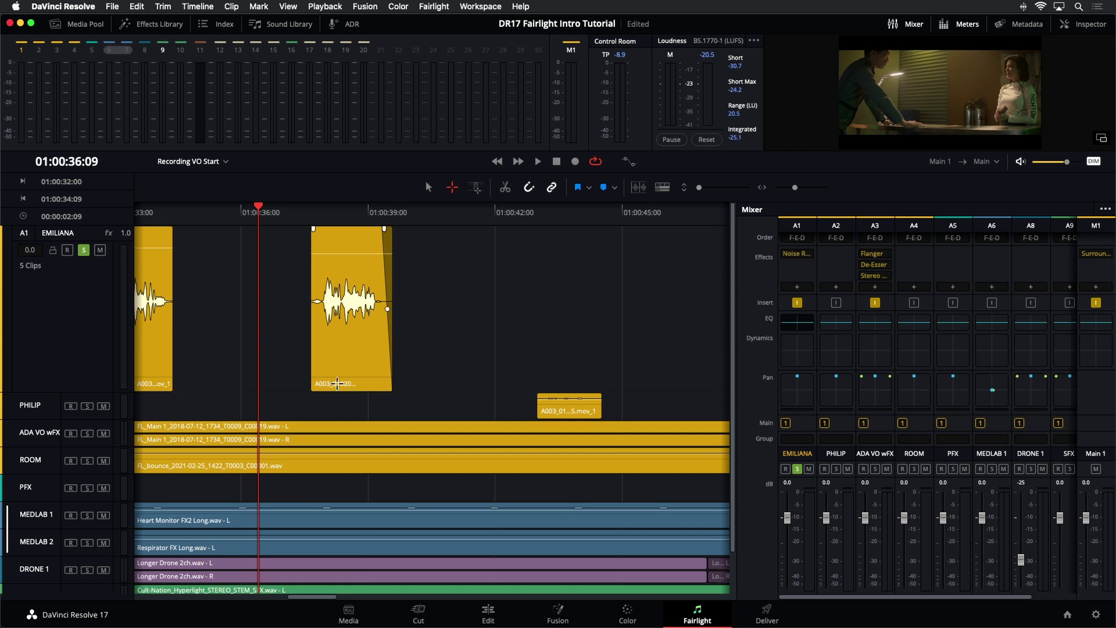
Step: Mark EMILIANA's clip starting at 01:00:32:00 as the range and open the track's equalizer beside it
drag(315, 595, 301, 596)
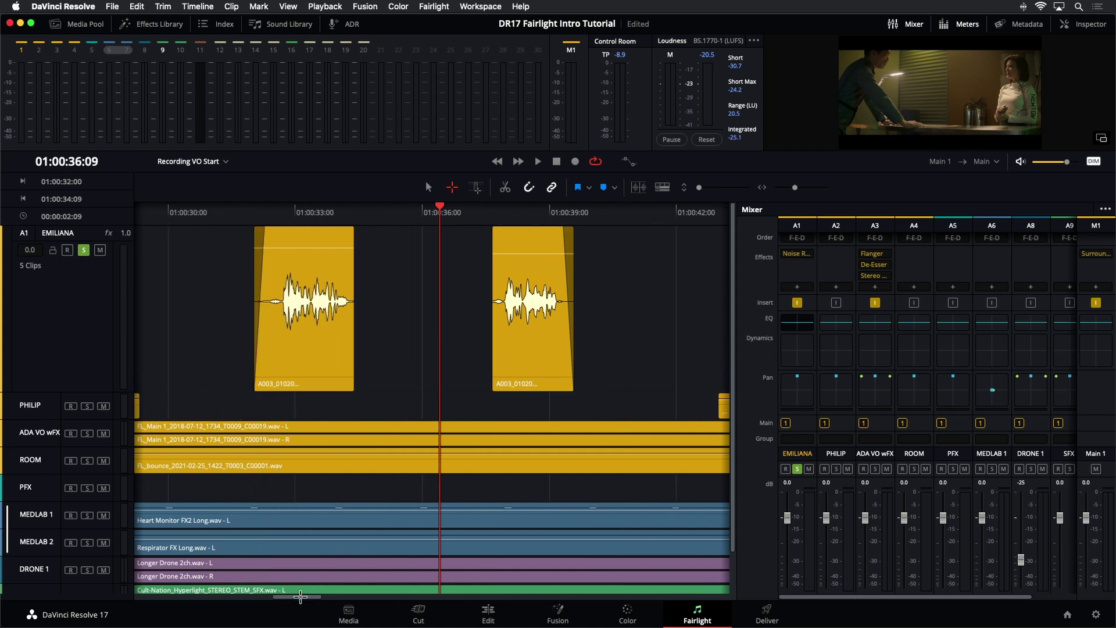
click(296, 375)
click(297, 373)
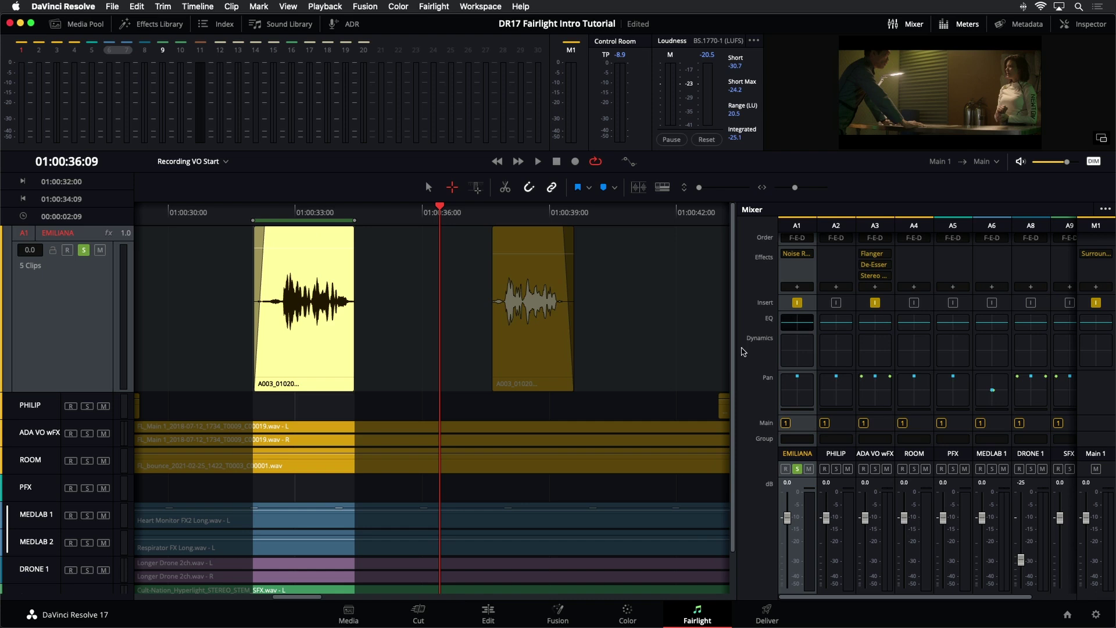
double_click(807, 322)
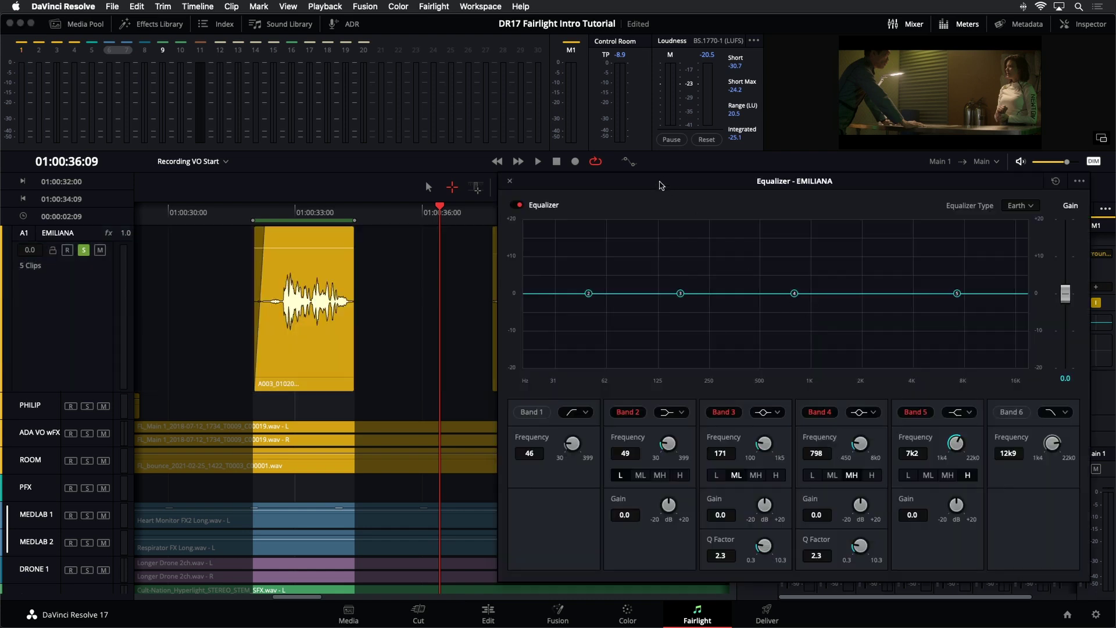
drag(654, 185, 576, 165)
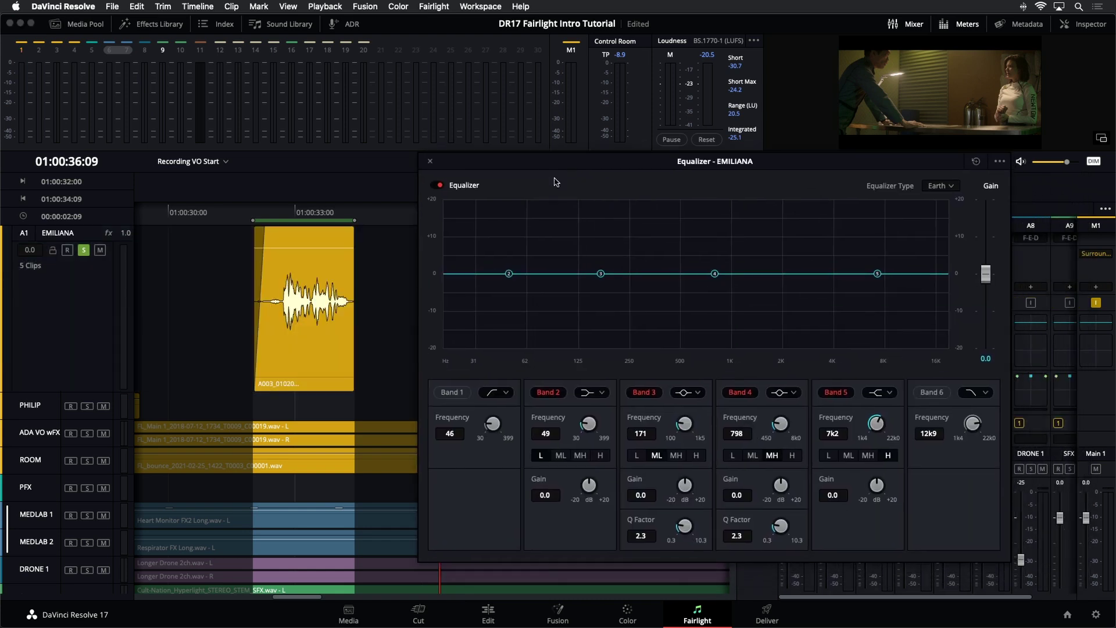
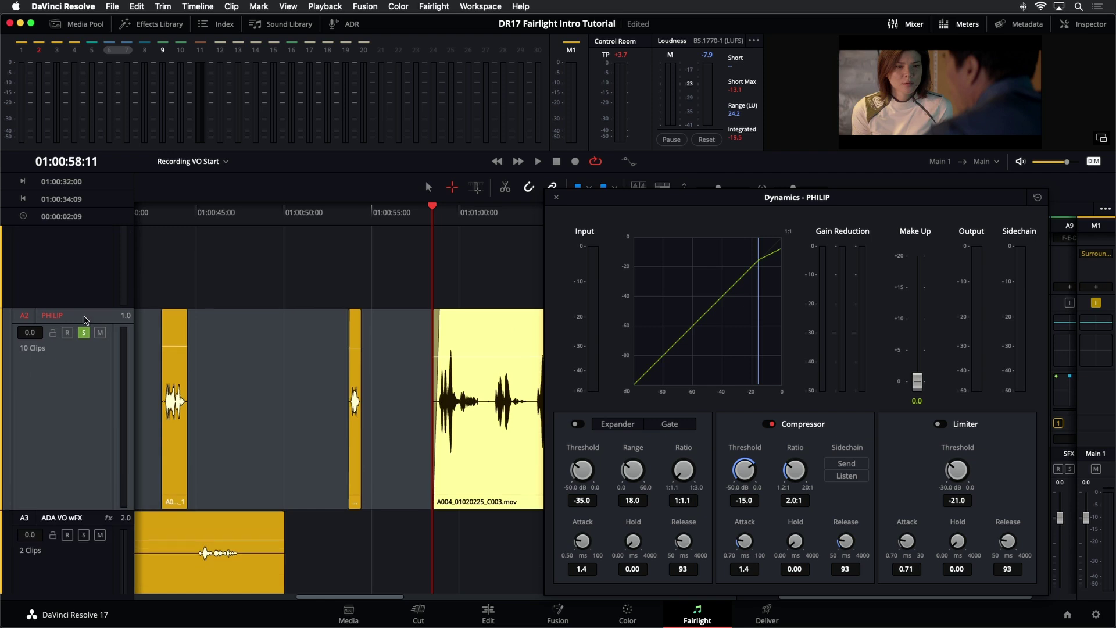
Step: Enlarge the timeline around PHILIP's clip A004_01020225_C003.mov and mark it as the range from 01:00:58:11 to 01:01:07:09
drag(385, 597, 413, 598)
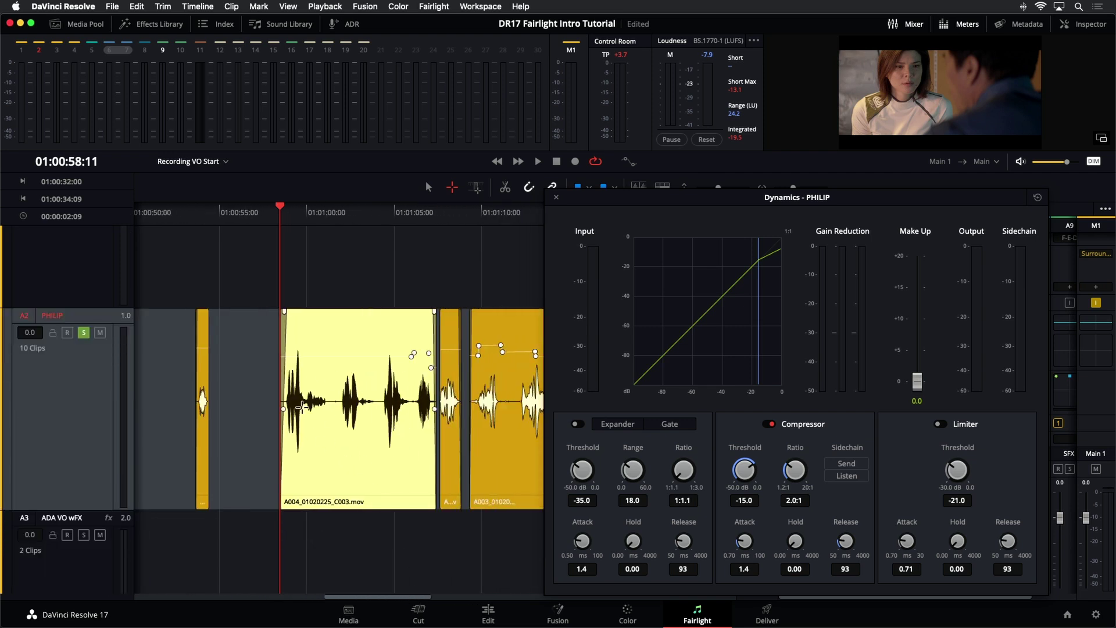
click(352, 212)
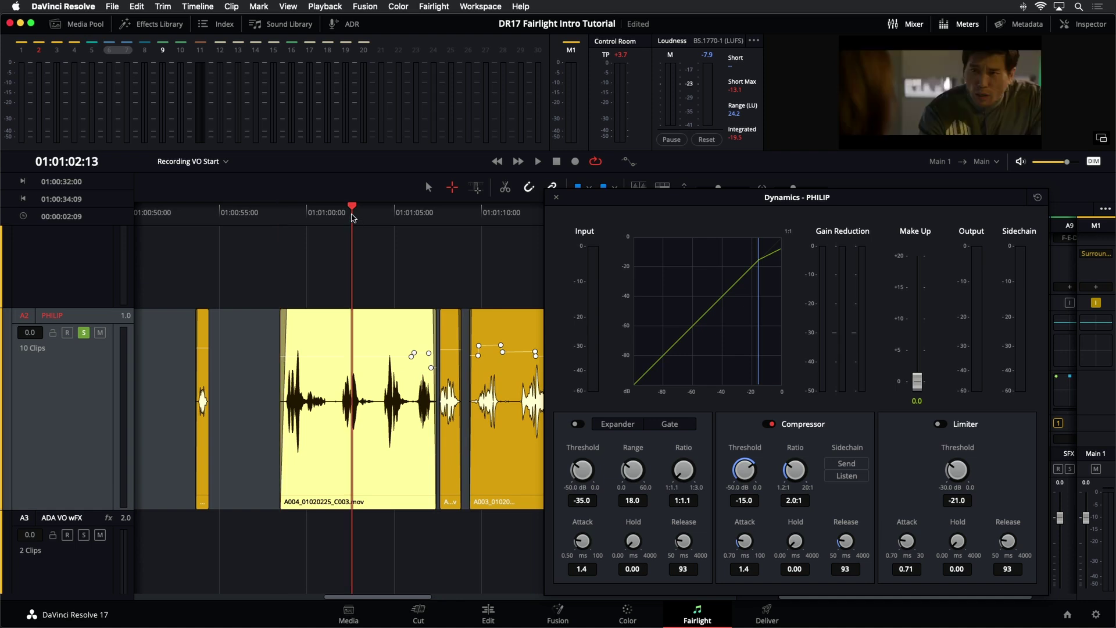
scroll(354, 221, left, 3)
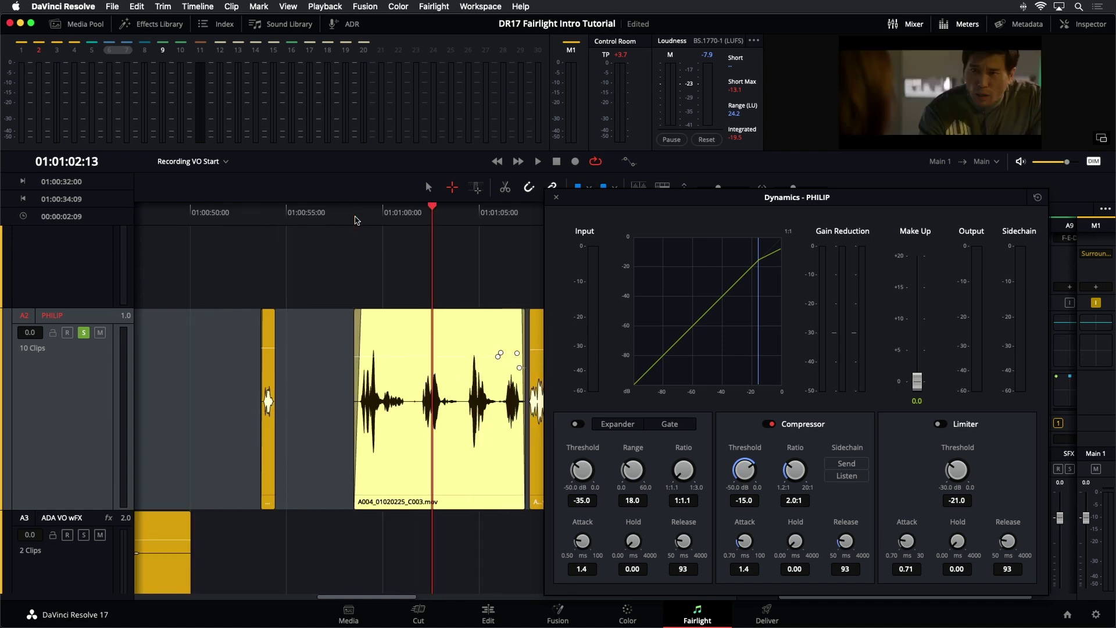
key(super+equal)
key(super+equal)
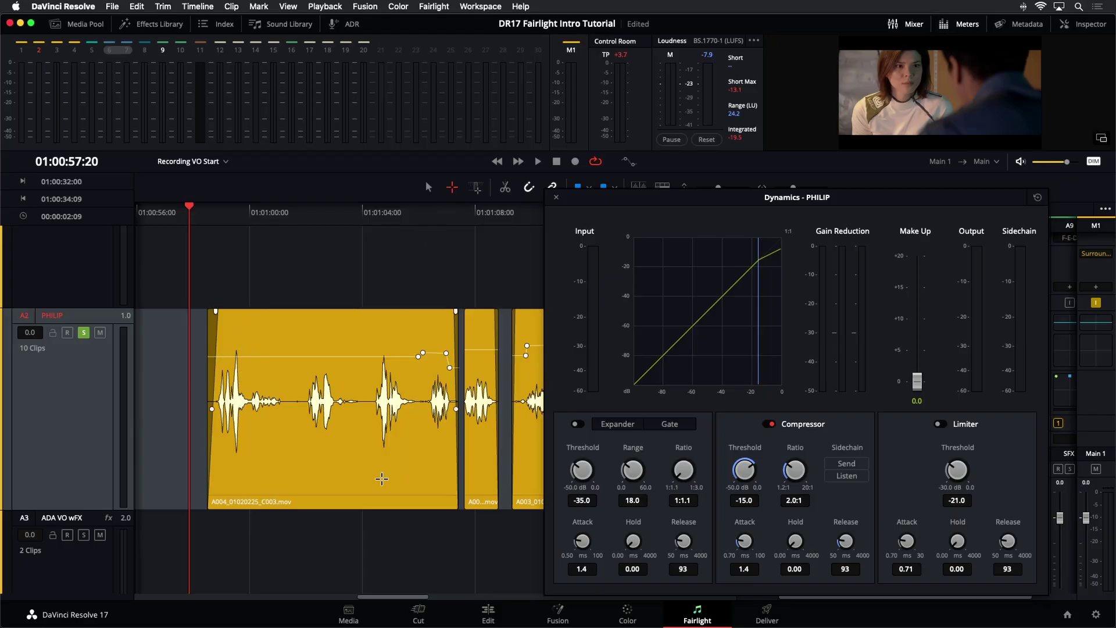
click(382, 479)
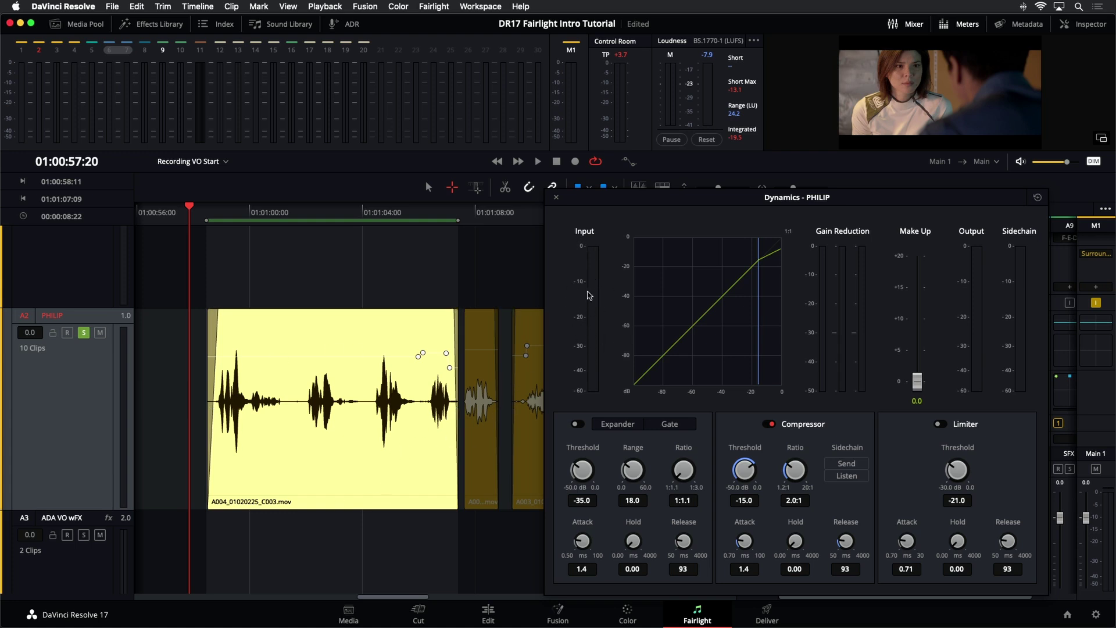
Step: Play PHILIP's marked clip repeatedly from its start and watch the input meter in the Dynamics window
key(space)
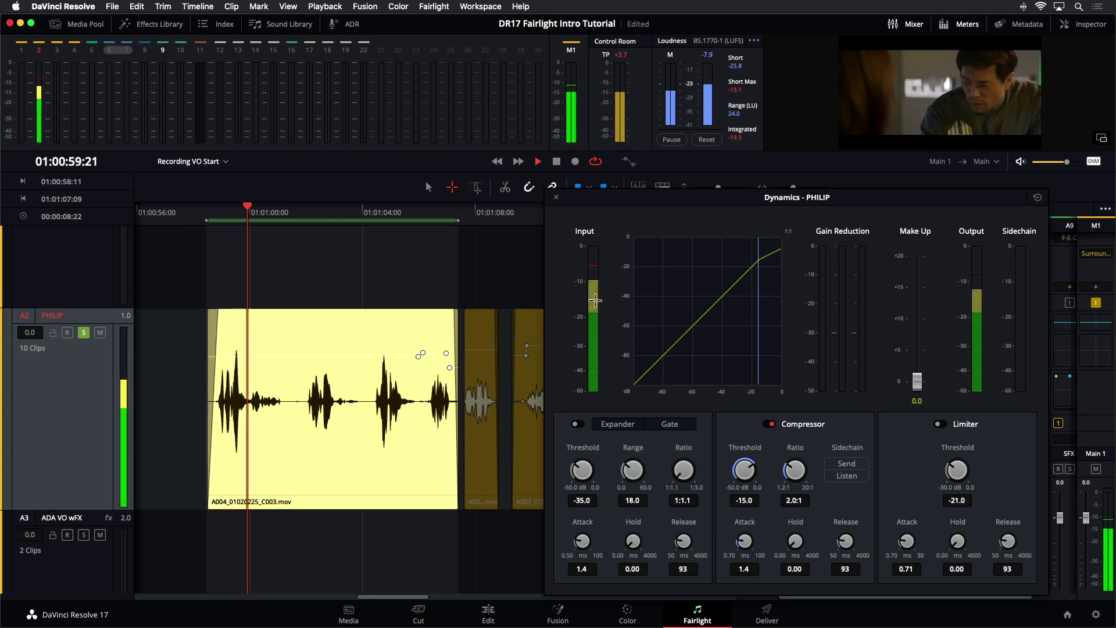
key(space)
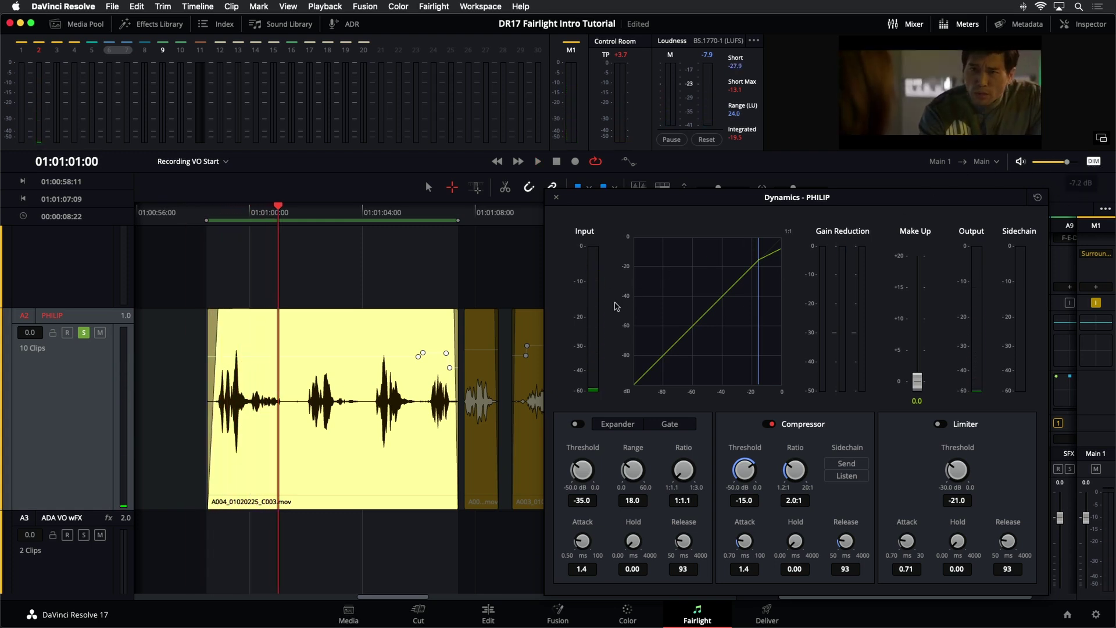
key(alt+slash)
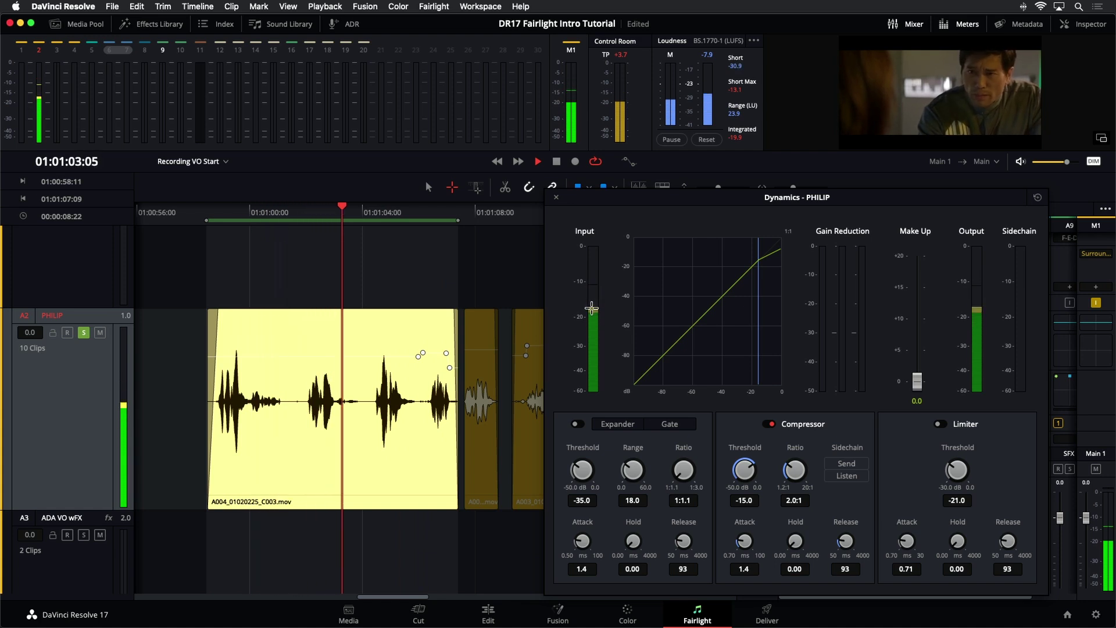
key(space)
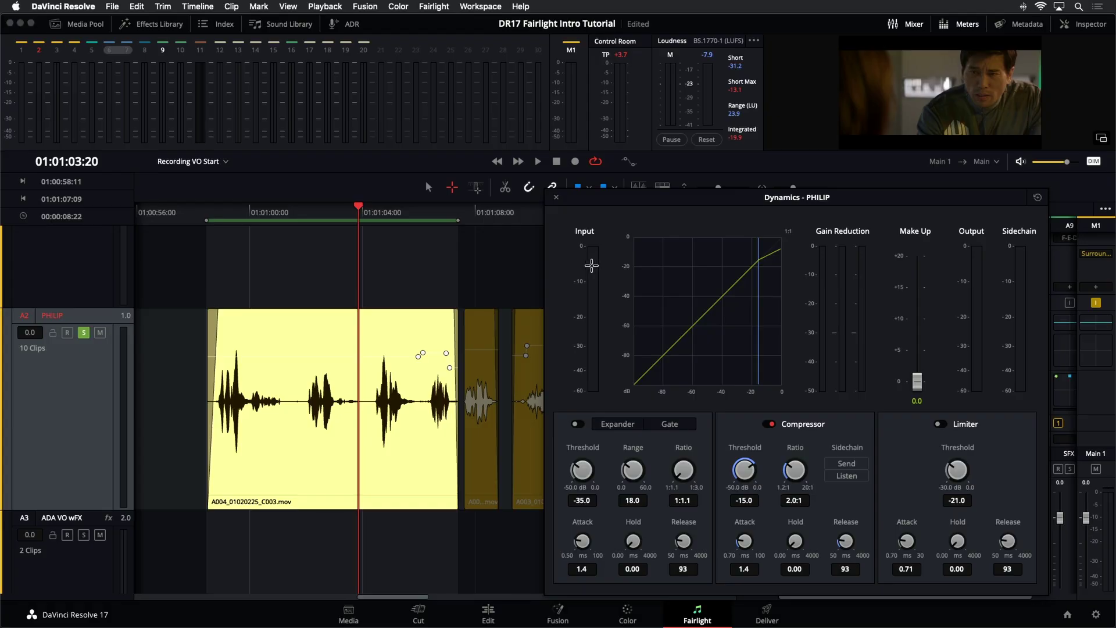
key(alt+slash)
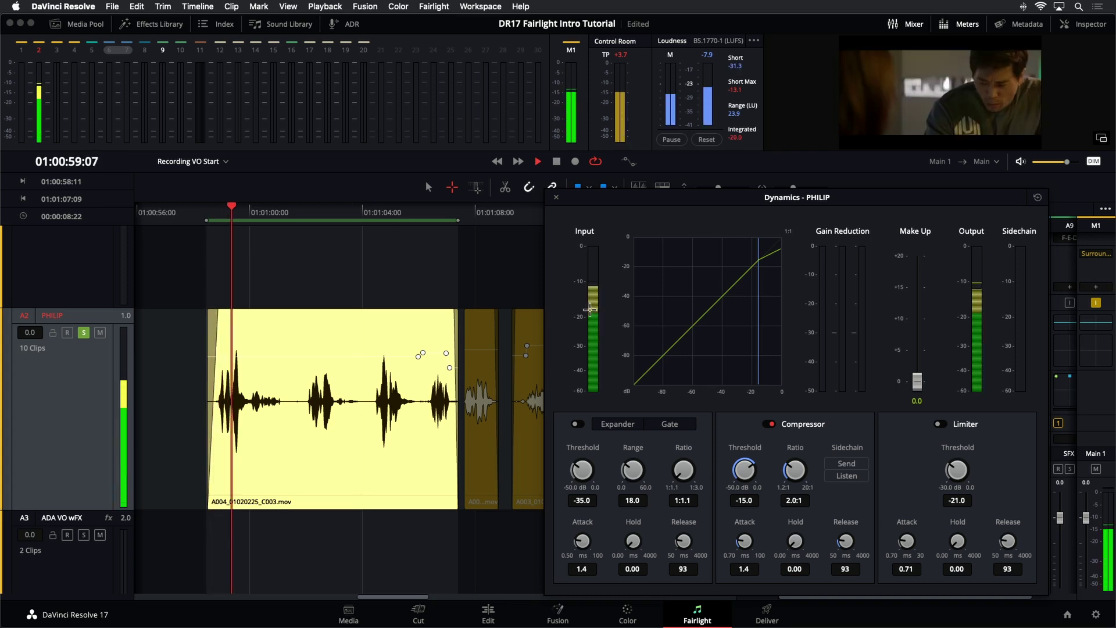
key(space)
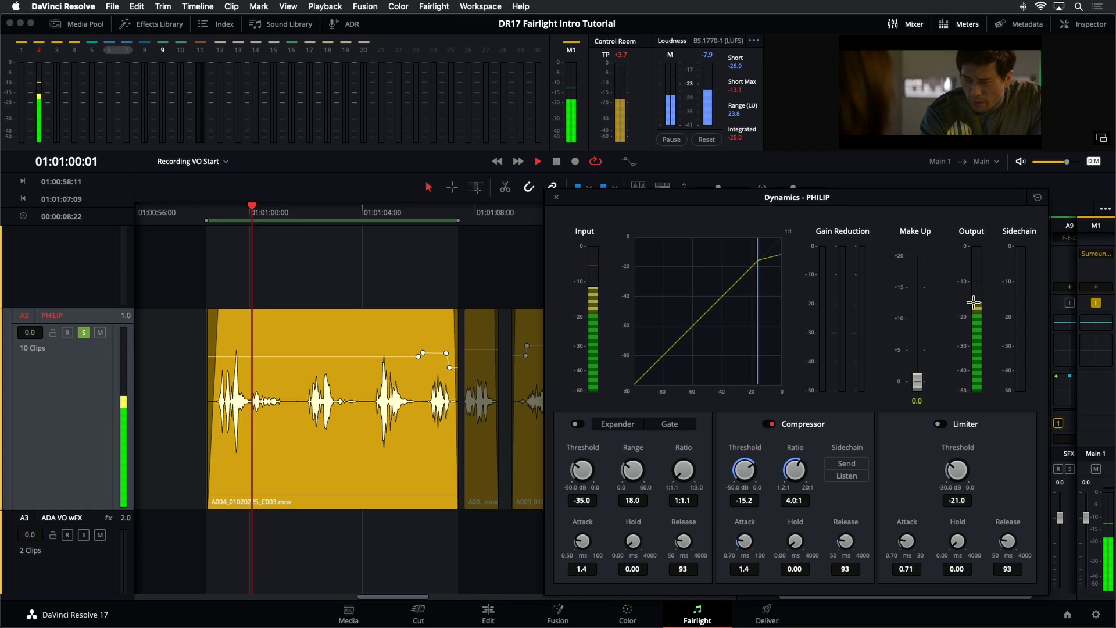
Step: Try raising the Make Up gain of PHILIP's compressor and audition the marked clip against the output meter
key(space)
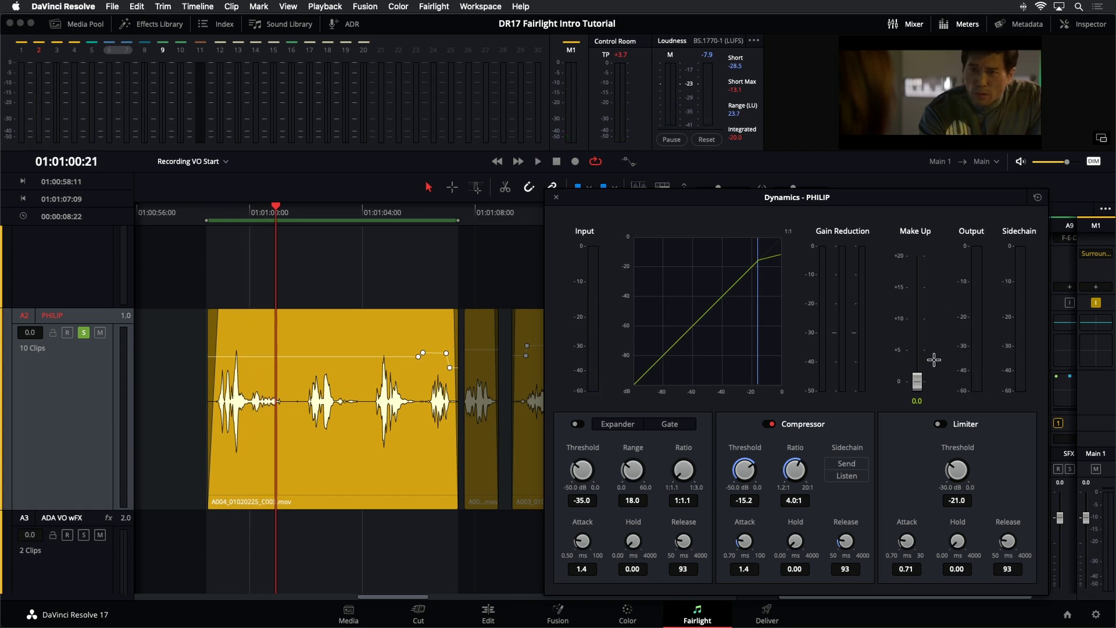
key(space)
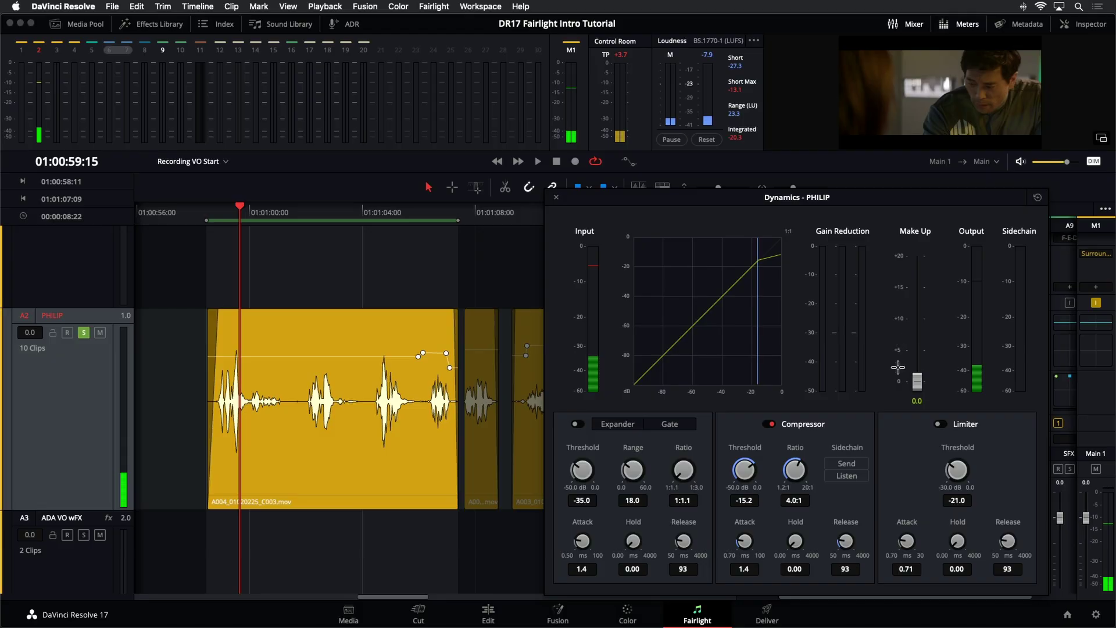
drag(917, 382, 918, 349)
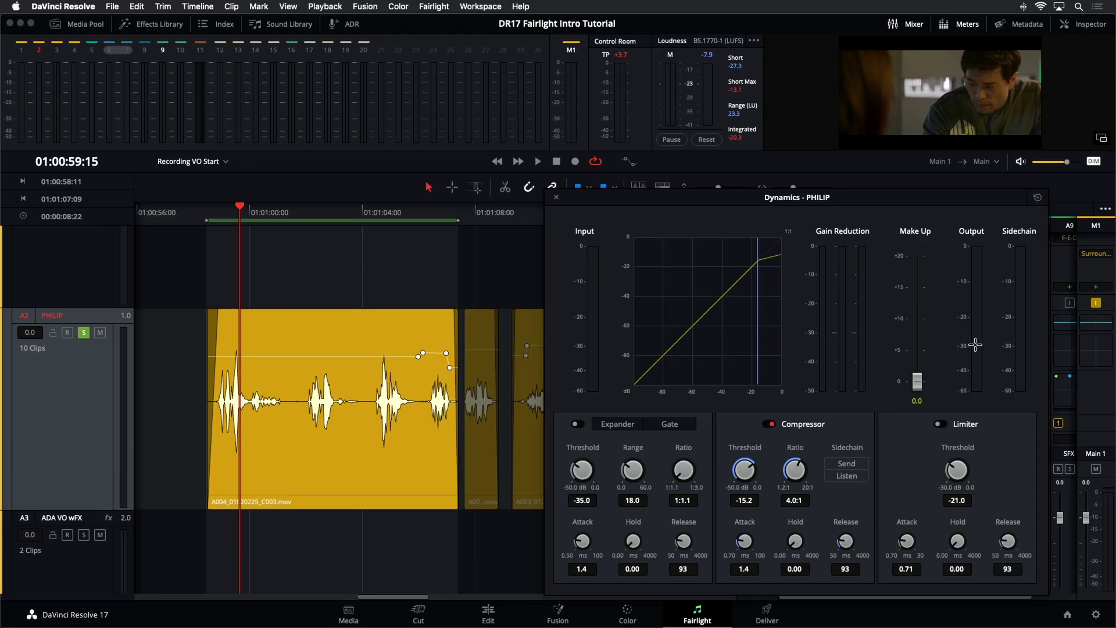
key(space)
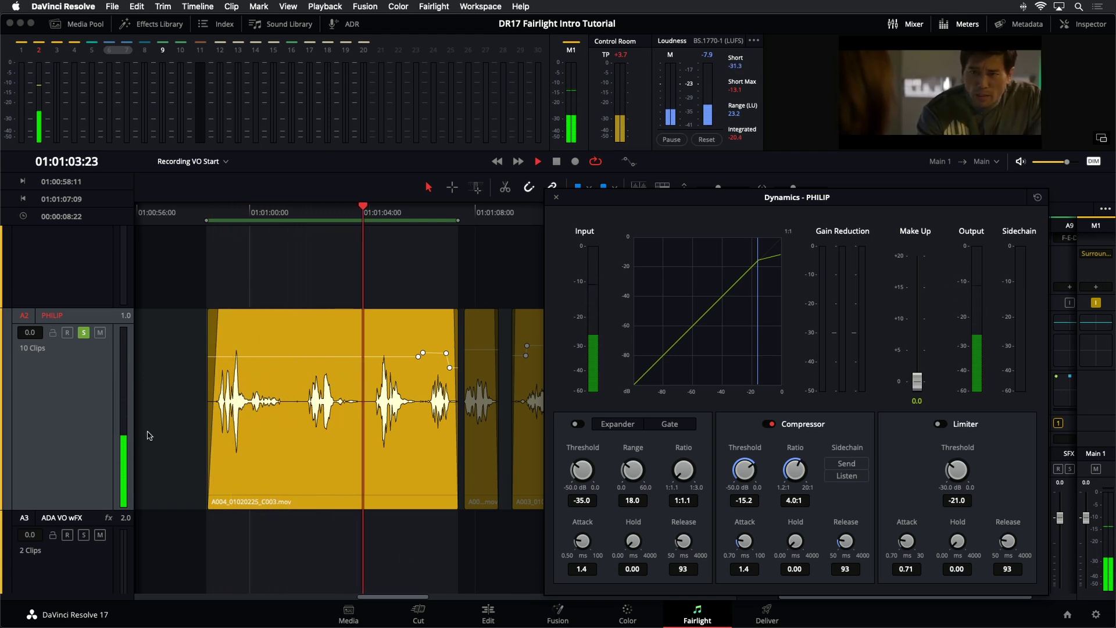
key(space)
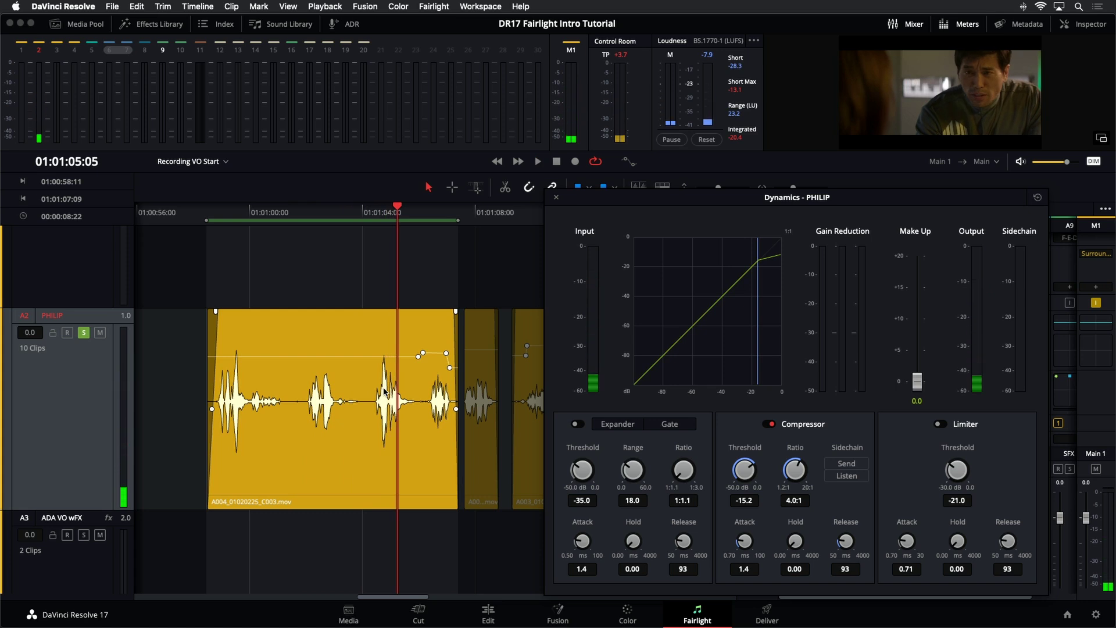
Step: Close PHILIP's Dynamics window, clear the range selection and fit the whole timeline with reduced track heights
click(556, 199)
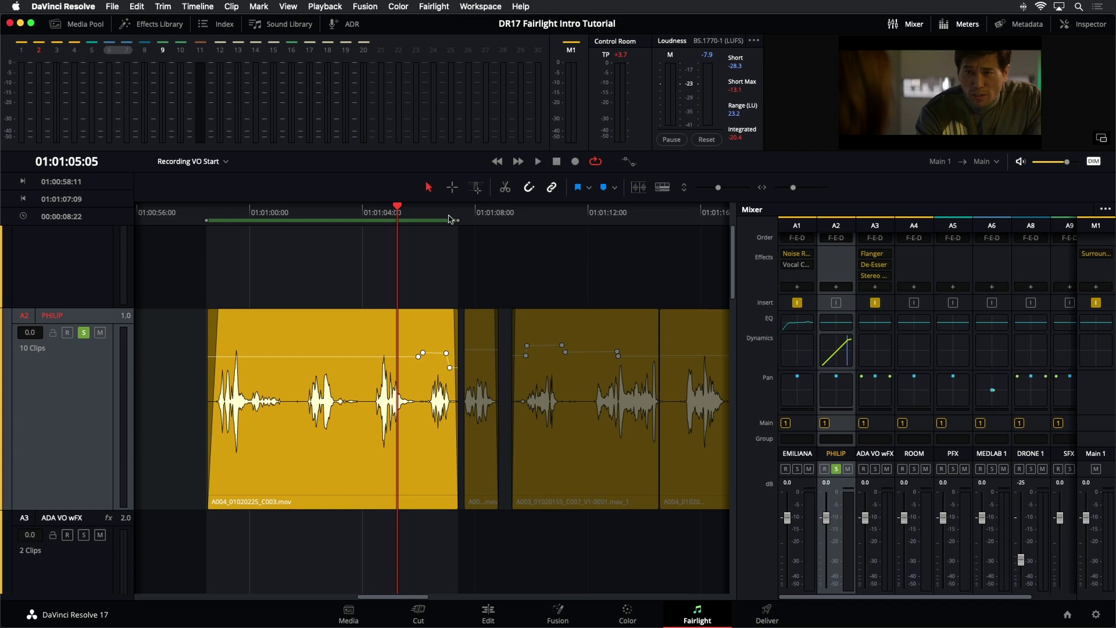
key(shift+v)
click(440, 259)
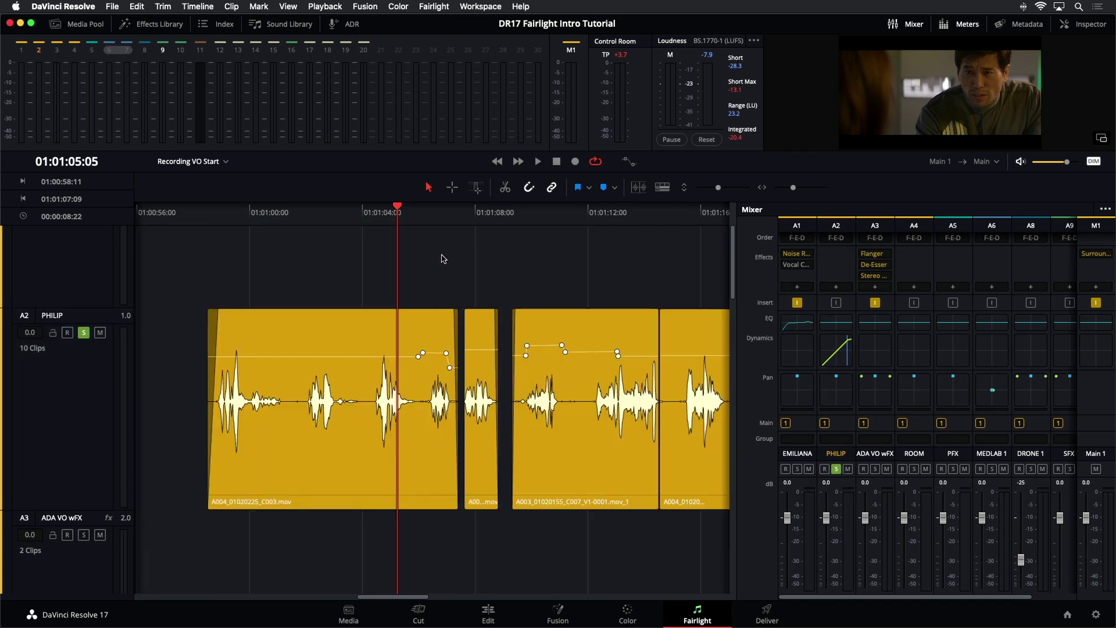
key(shift+z)
drag(719, 188, 701, 187)
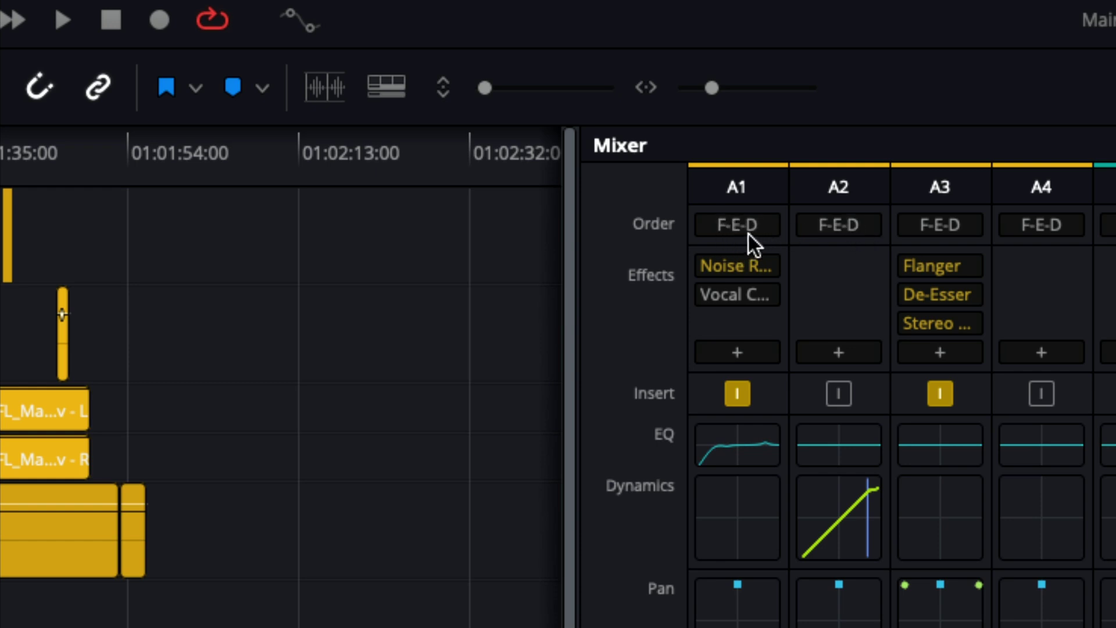
Step: Show the available processing order choices for track A2
click(820, 232)
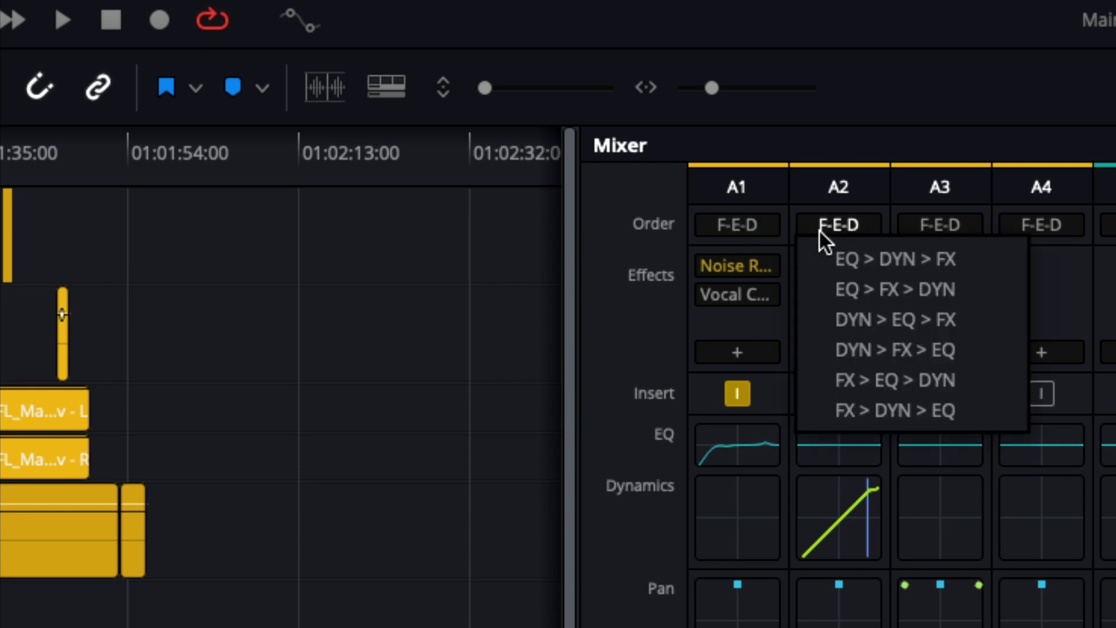
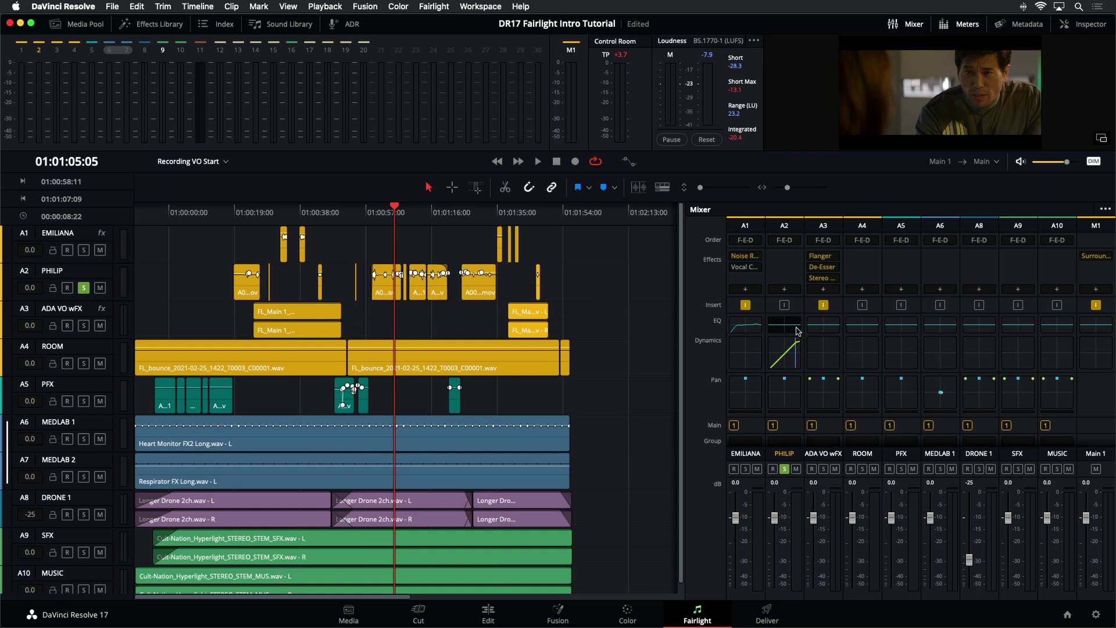
Step: Open the Bus Format settings and add a second main bus
click(449, 7)
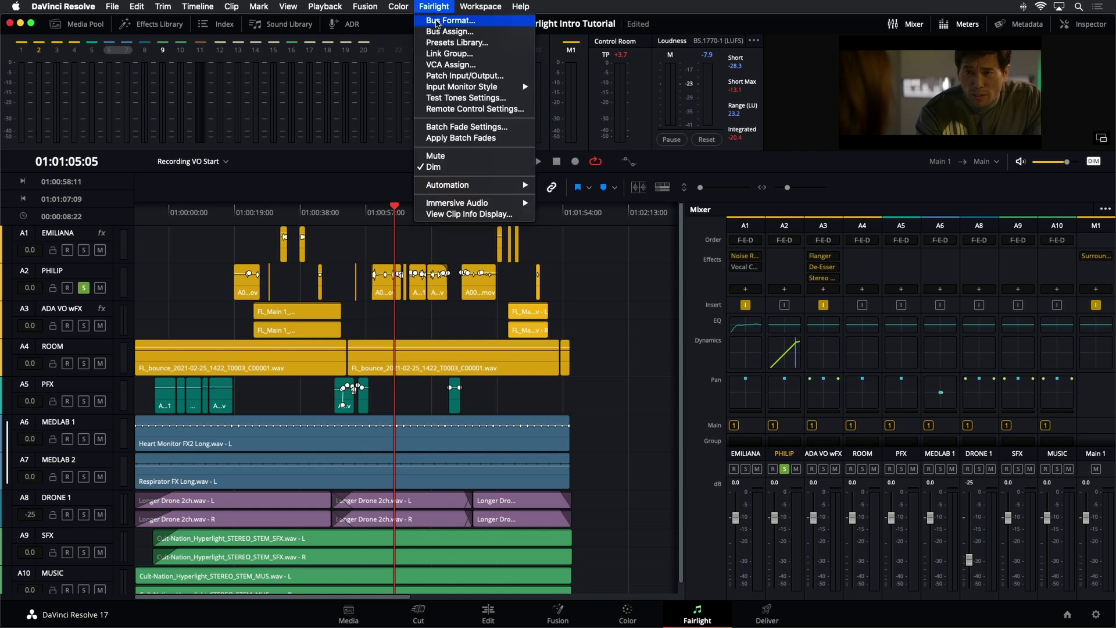
click(423, 23)
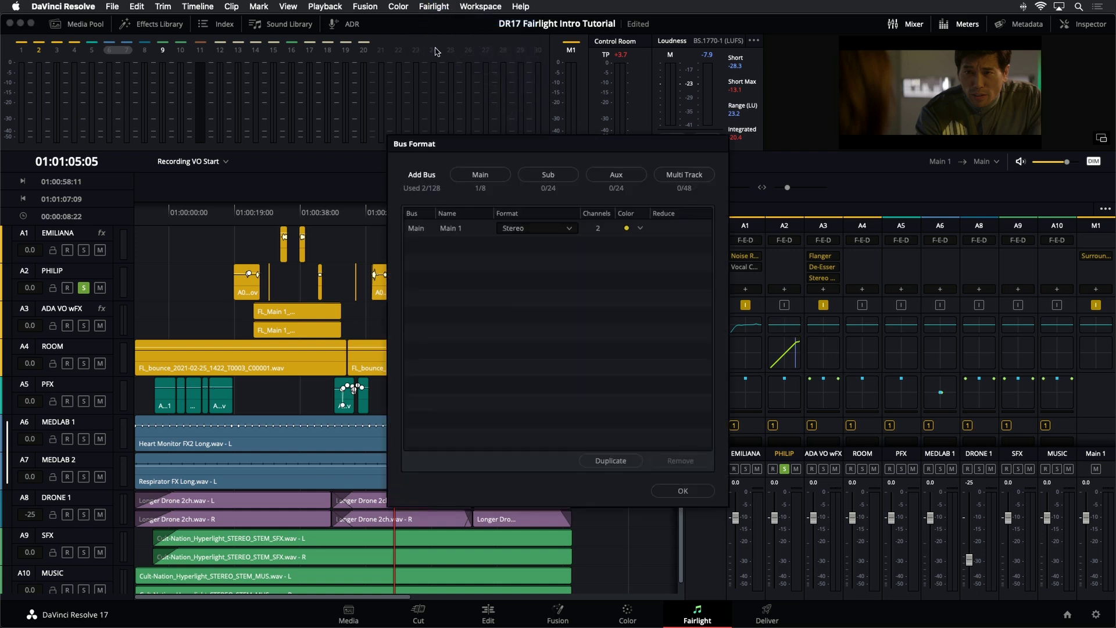
drag(510, 149, 496, 185)
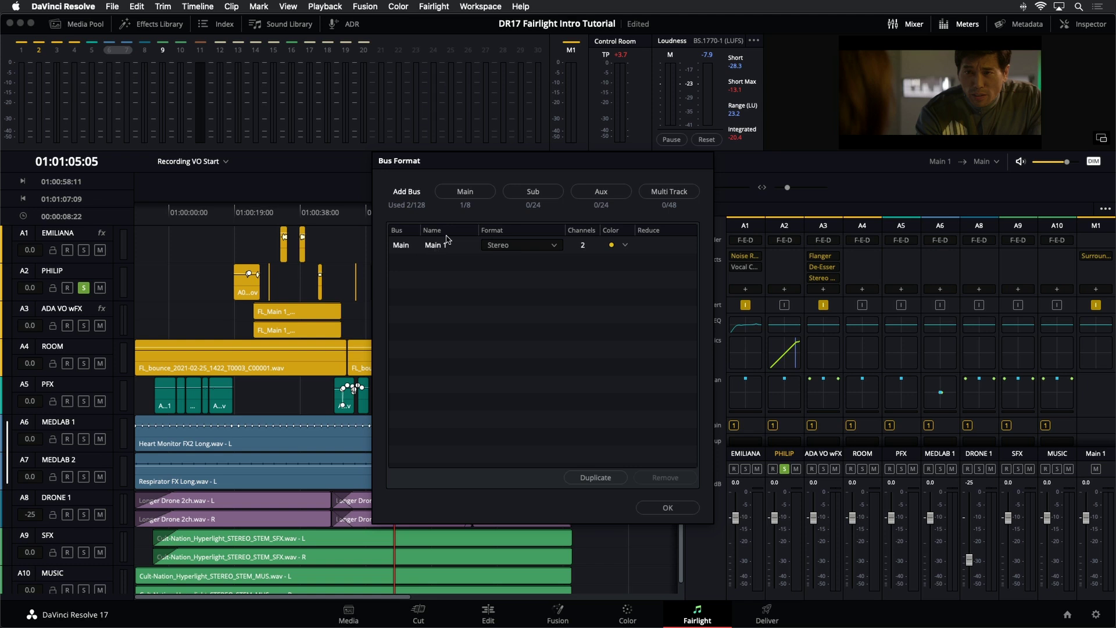
click(487, 198)
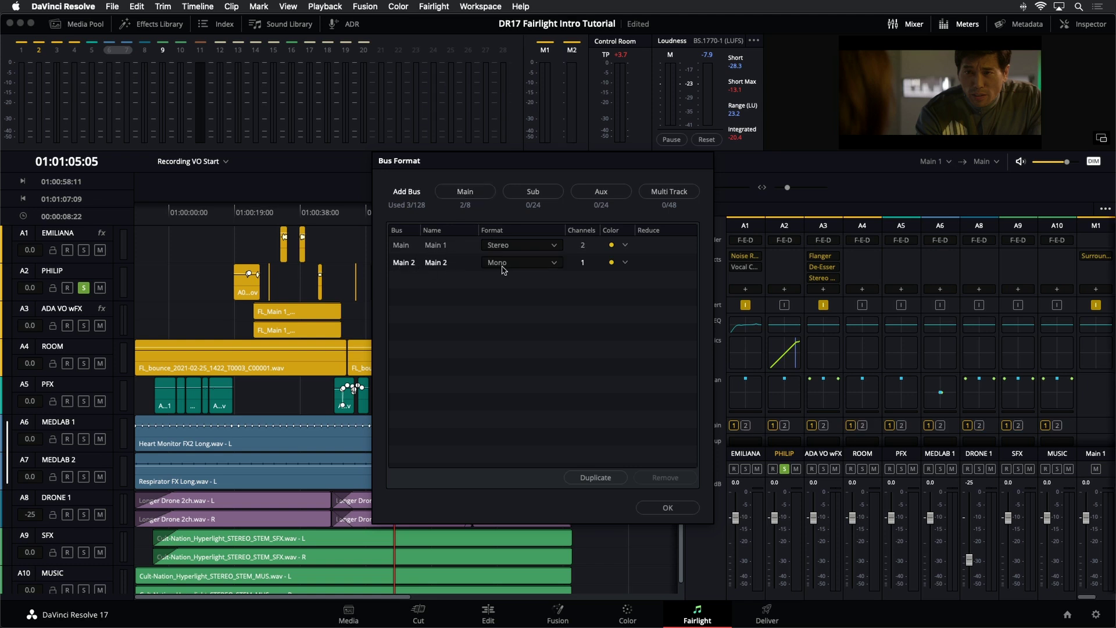
Step: Name the new main bus M&E, set its format to Stereo and its color to Green
double_click(440, 266)
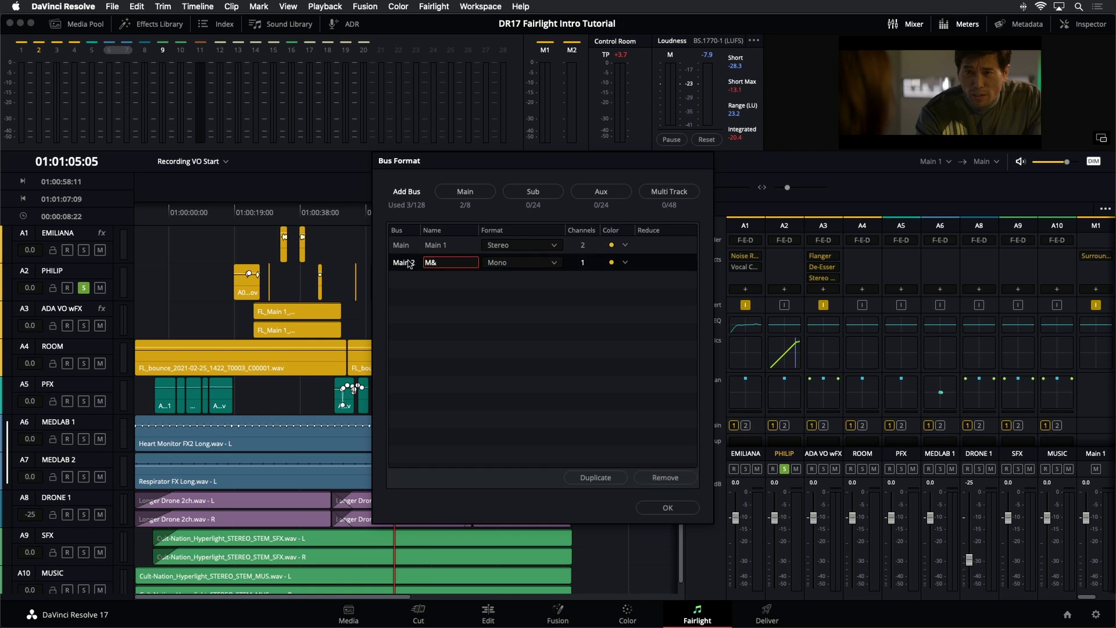
key(Return)
click(523, 264)
click(519, 288)
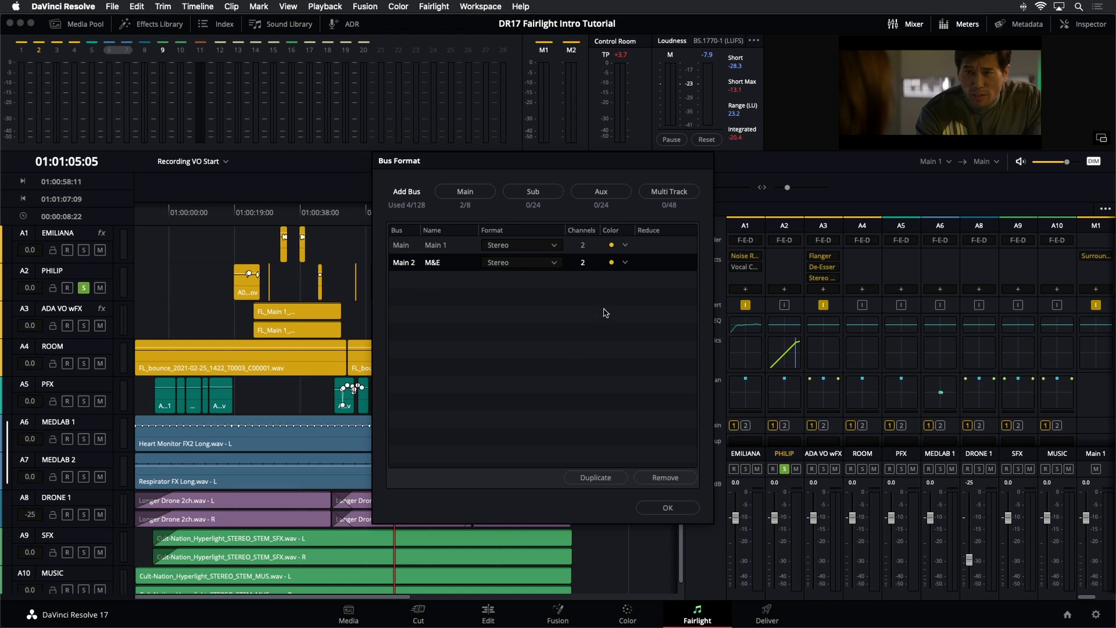
click(627, 263)
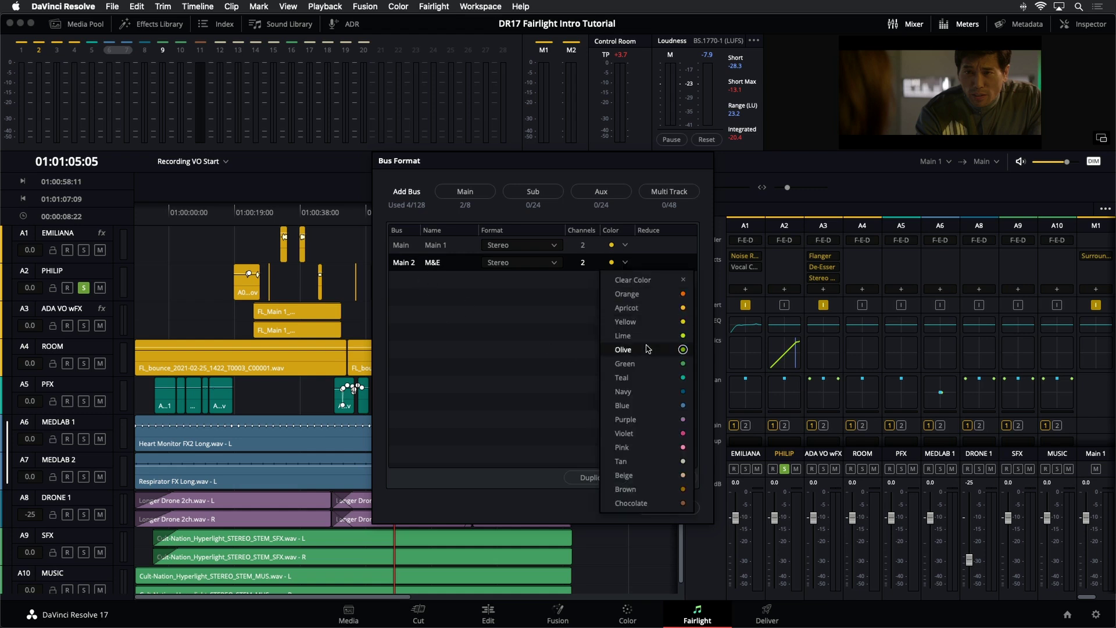
click(649, 362)
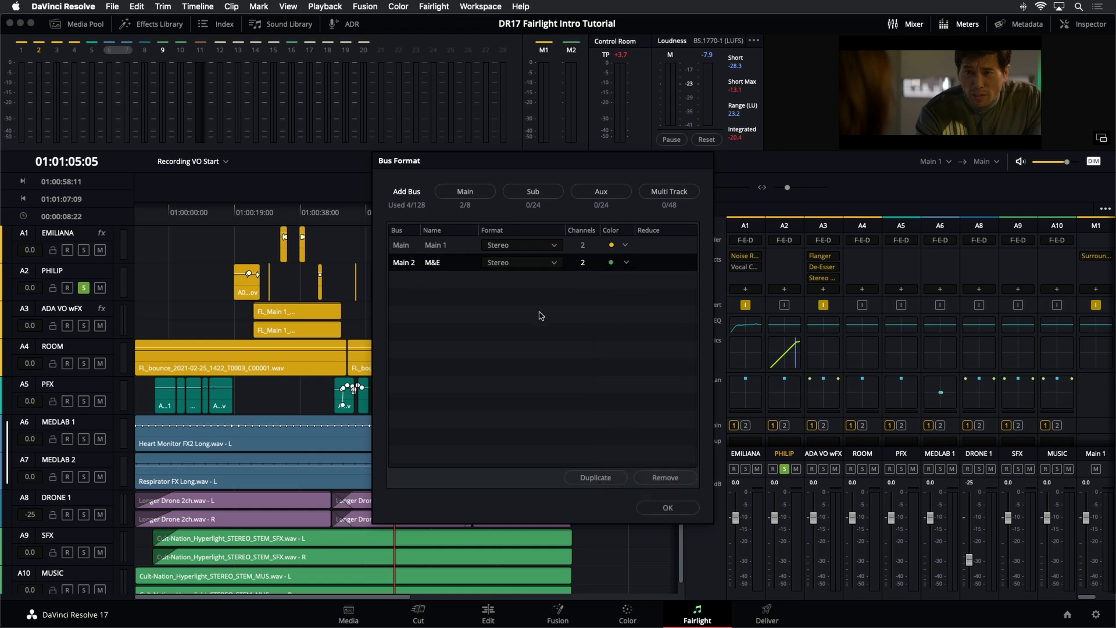
Step: Add three sub buses to the bus list
click(459, 265)
click(533, 191)
click(533, 192)
click(532, 191)
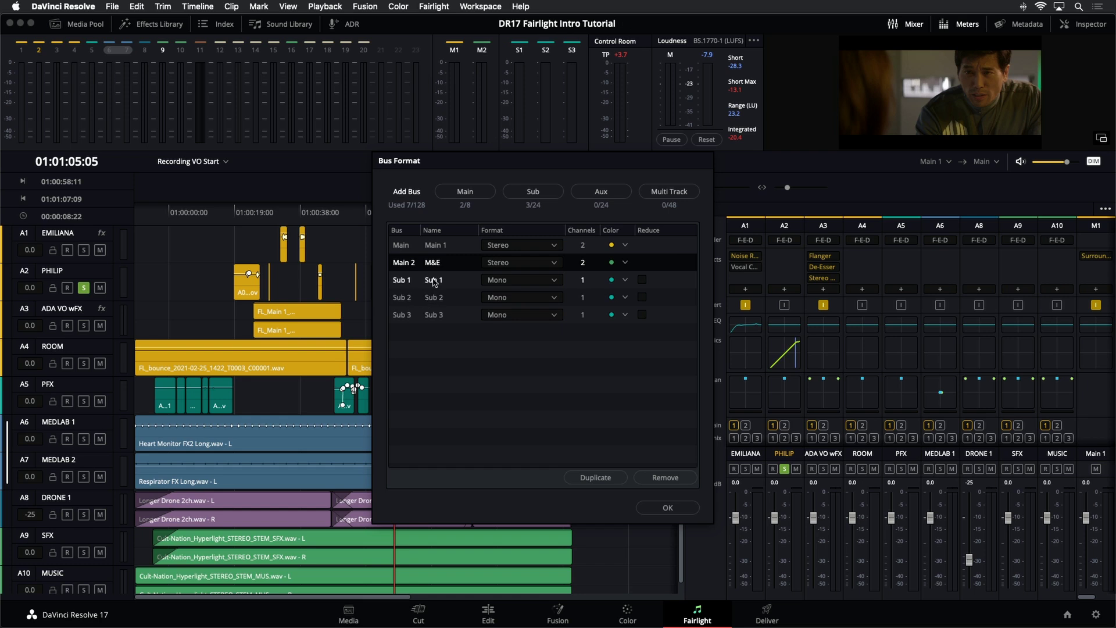
Step: Rename bus Sub 1 as DIAL and set its color to Orange
double_click(442, 282)
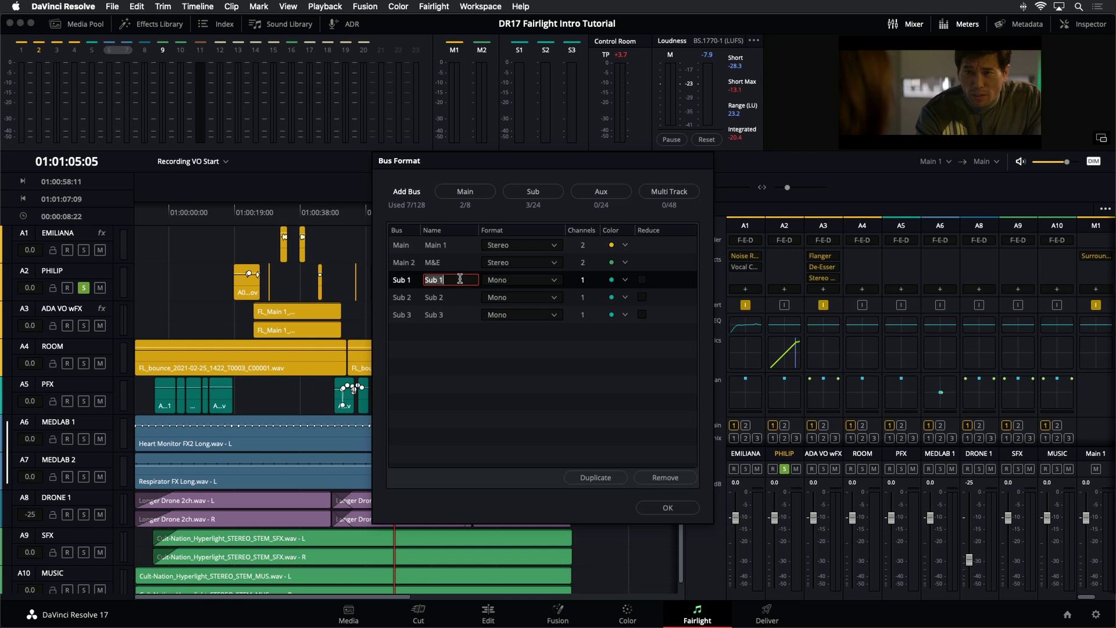
text(DIAL)
key(Return)
click(625, 280)
click(652, 314)
Step: Rename bus Sub 2 as SFX, set its format to Stereo and its color to Purple
double_click(439, 298)
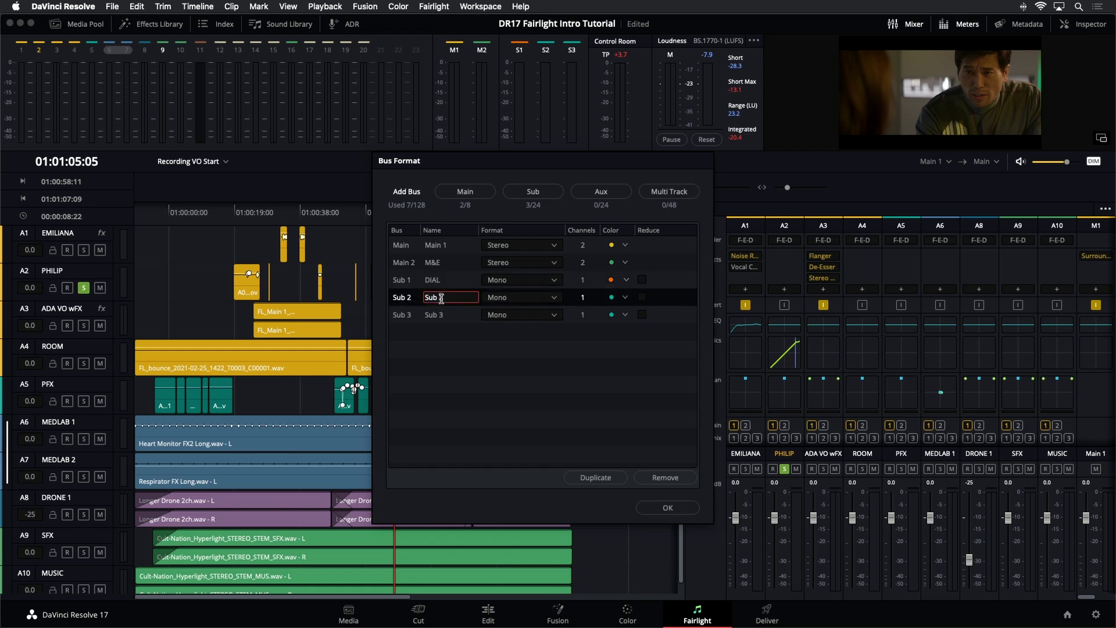
drag(447, 299, 410, 301)
text(SFX)
key(Return)
click(539, 298)
click(538, 328)
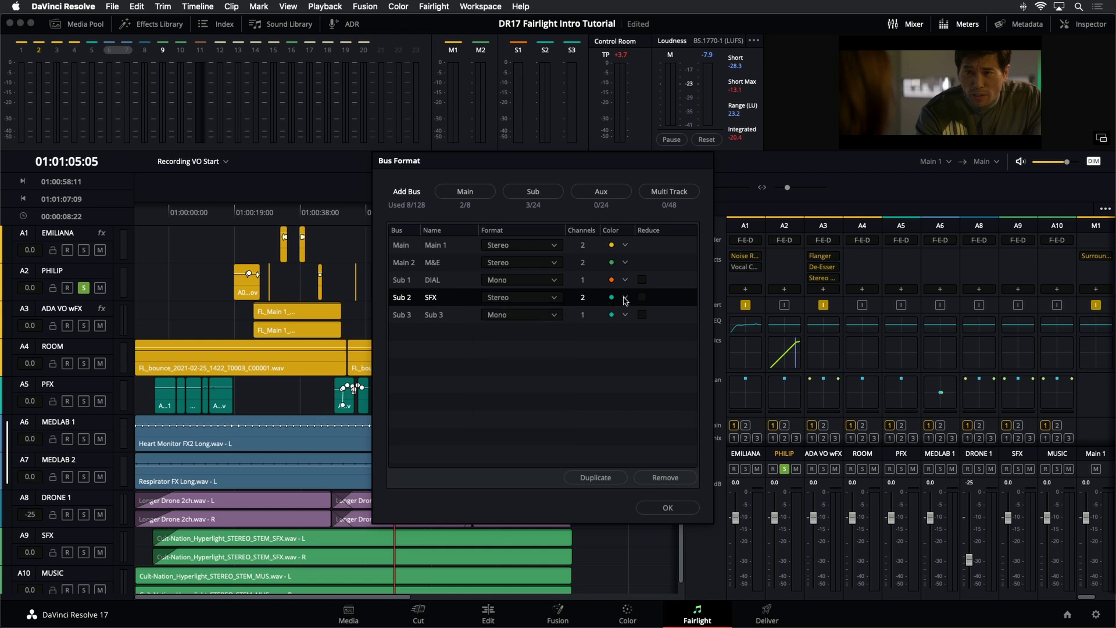
click(625, 300)
click(645, 455)
Step: Rename bus Sub 3 as MUS, set it to Stereo with the Navy color, and accept the bus format settings
double_click(399, 314)
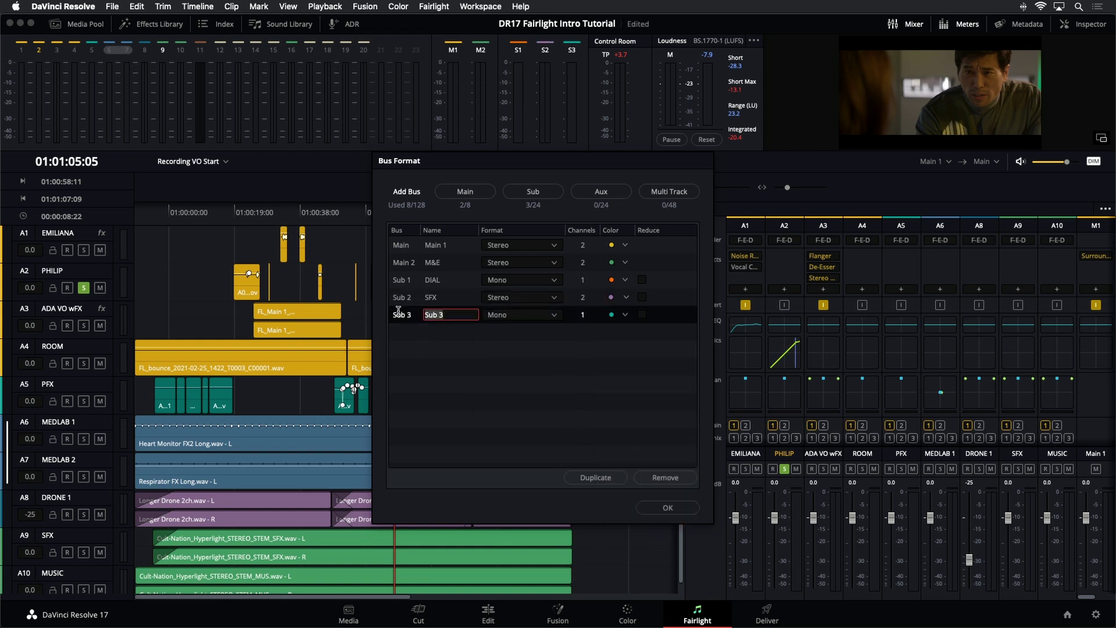
text(MUS)
key(Return)
click(532, 315)
click(531, 341)
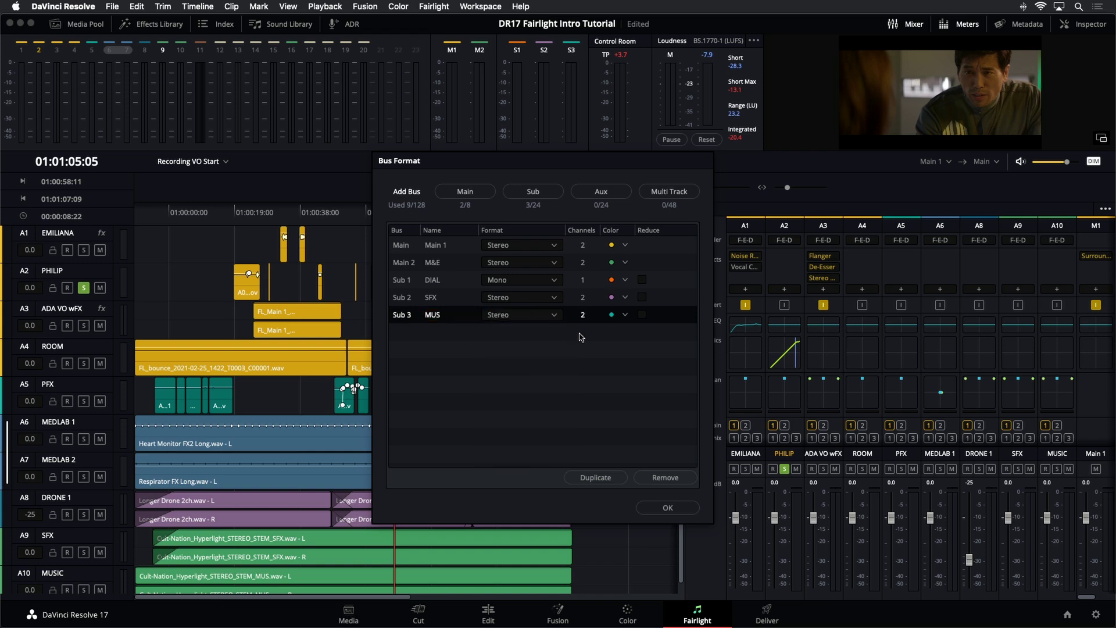
click(624, 316)
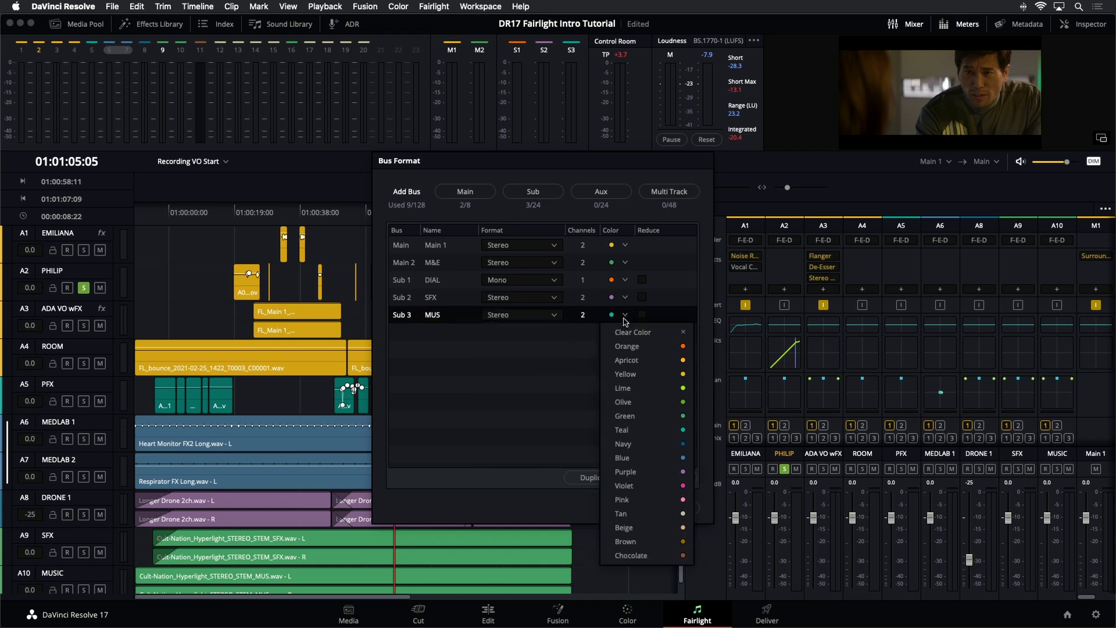
click(643, 445)
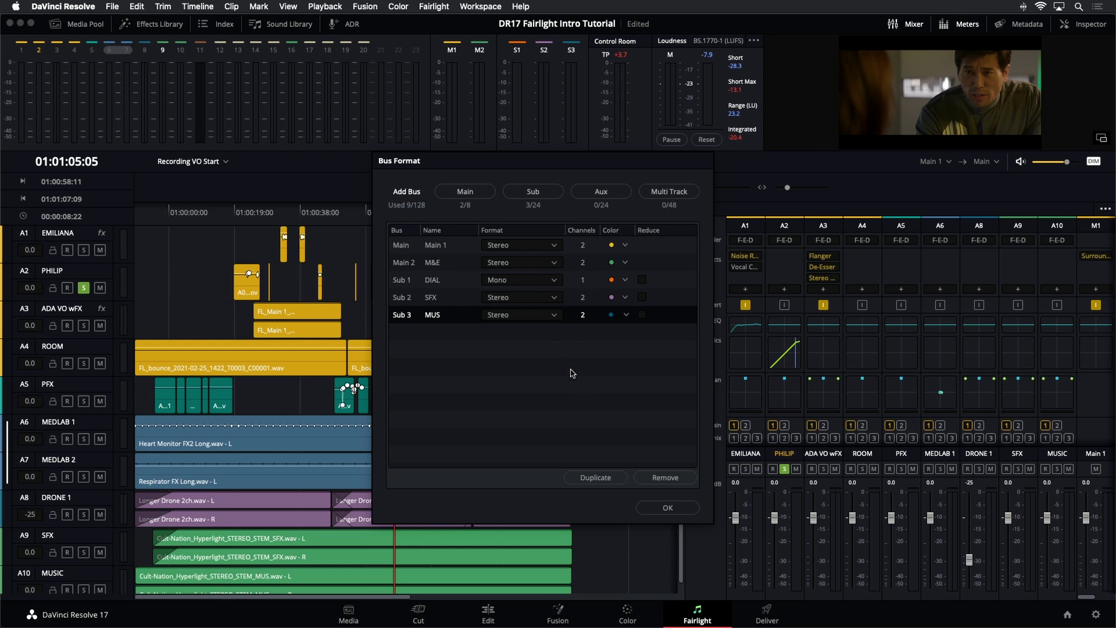
click(673, 509)
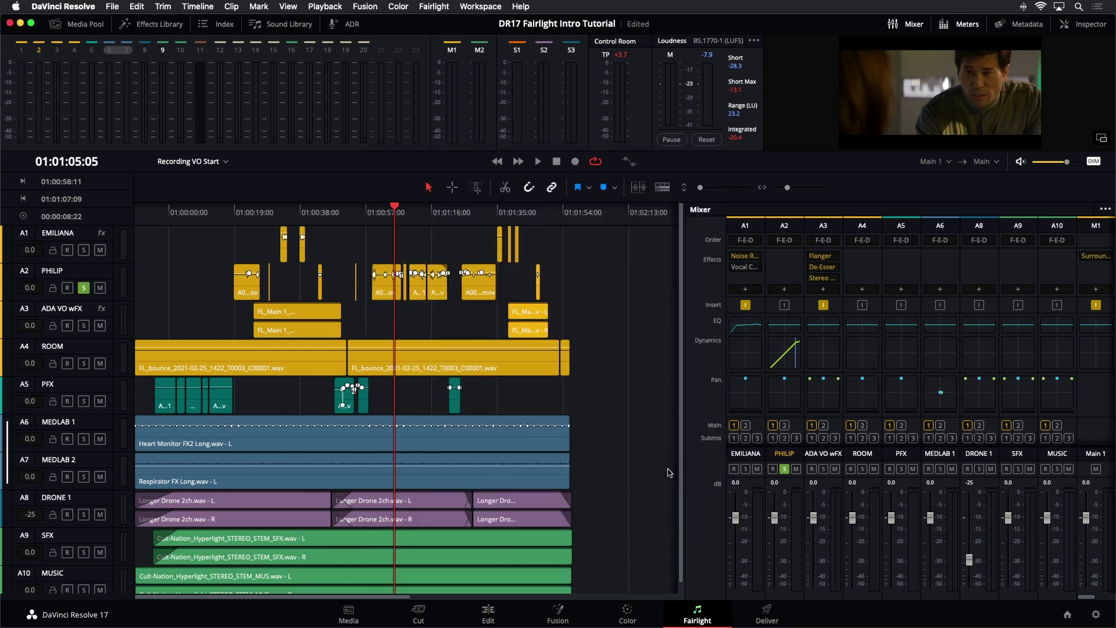
Step: Widen the Mixer to show the new bus strips and bring the tracks' Main and Submix assignments into view
drag(686, 462, 554, 462)
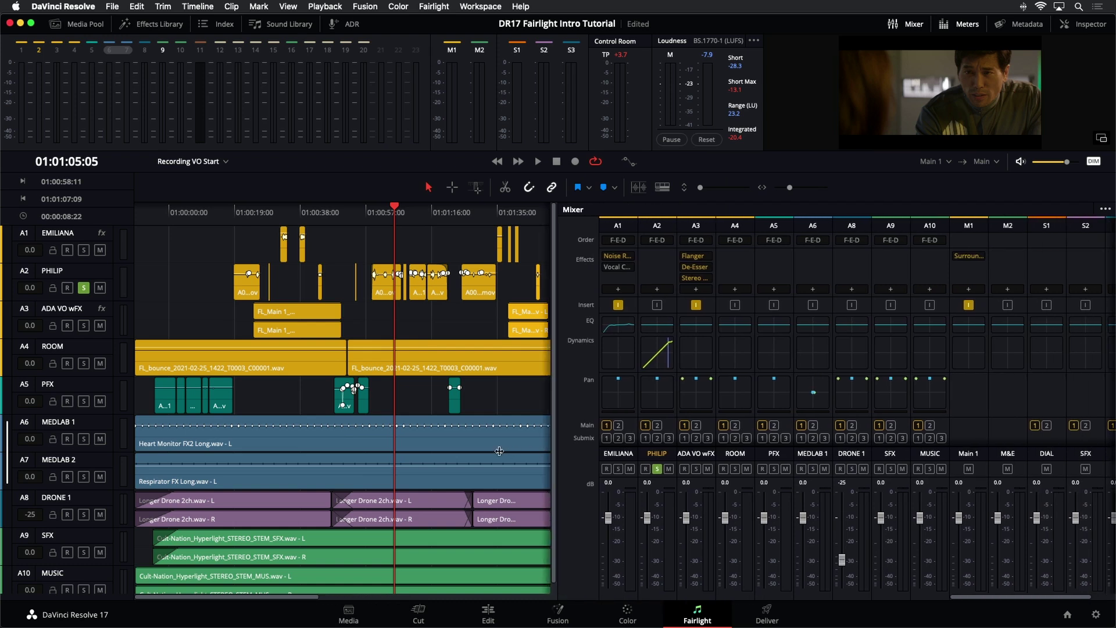
scroll(639, 406, down, 1)
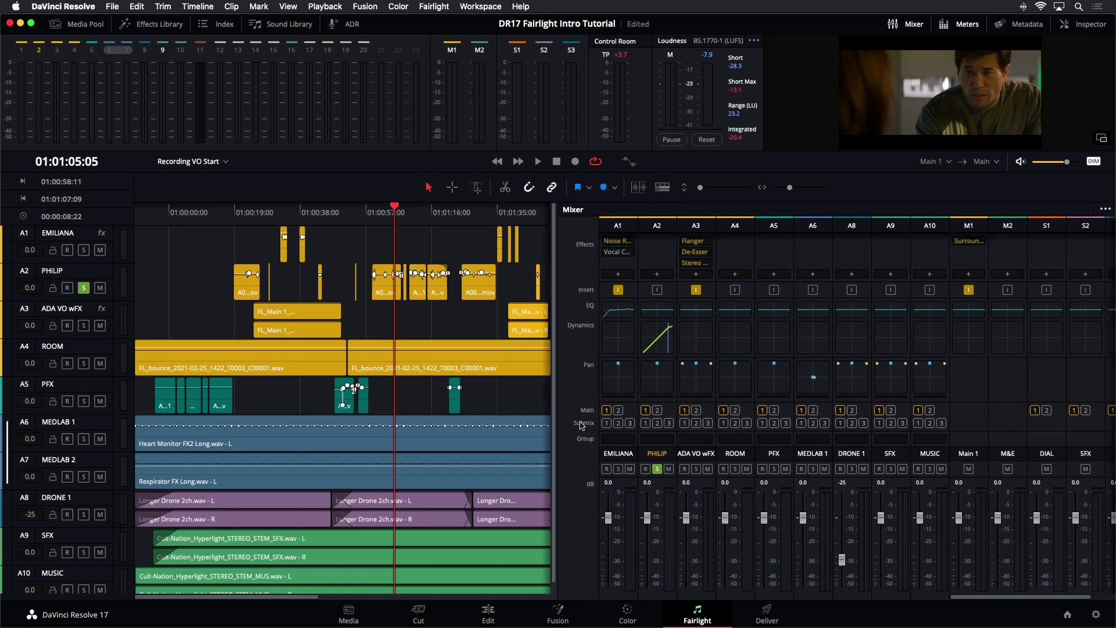
click(608, 410)
Step: Open Bus Assign and unassign all tracks and sub buses from Main 1
click(445, 8)
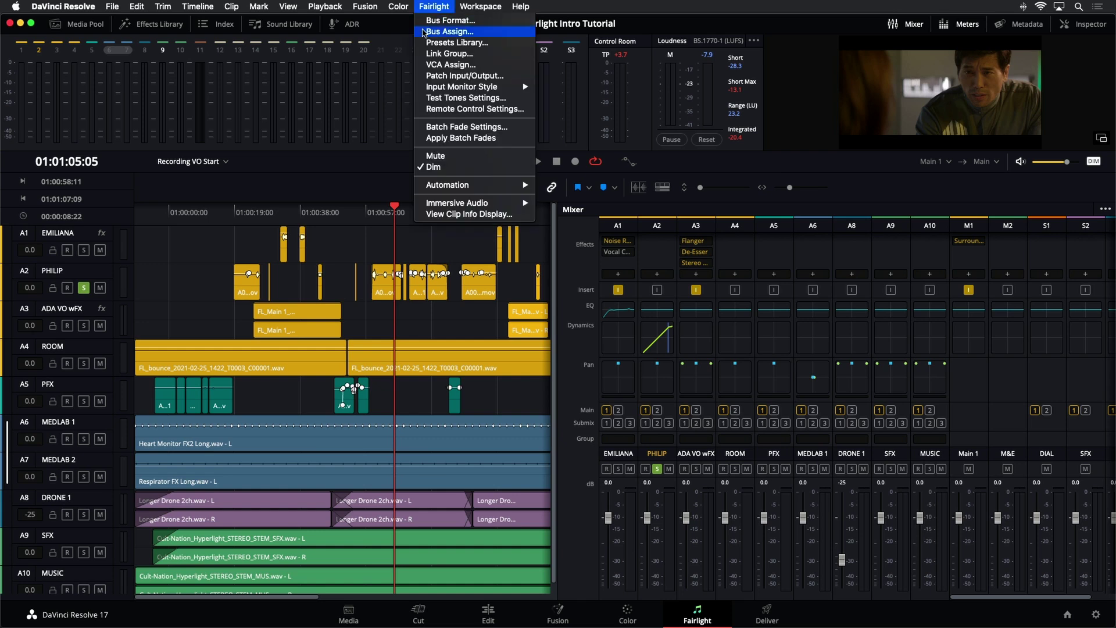
click(448, 31)
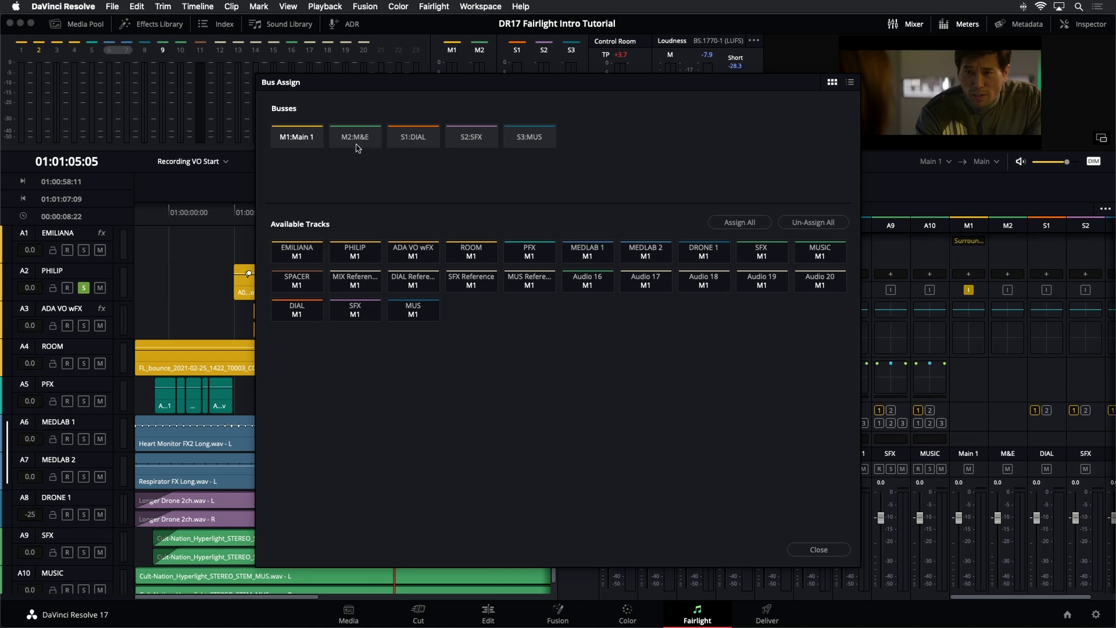
click(812, 222)
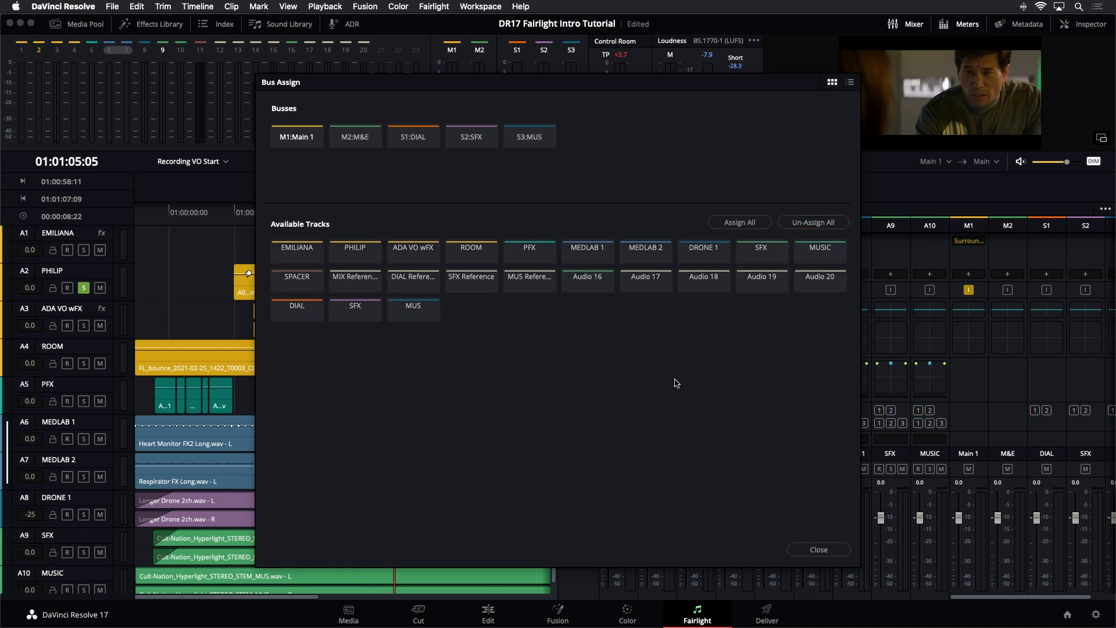
Step: Play the timeline briefly to check the bus meters and save the project
key(space)
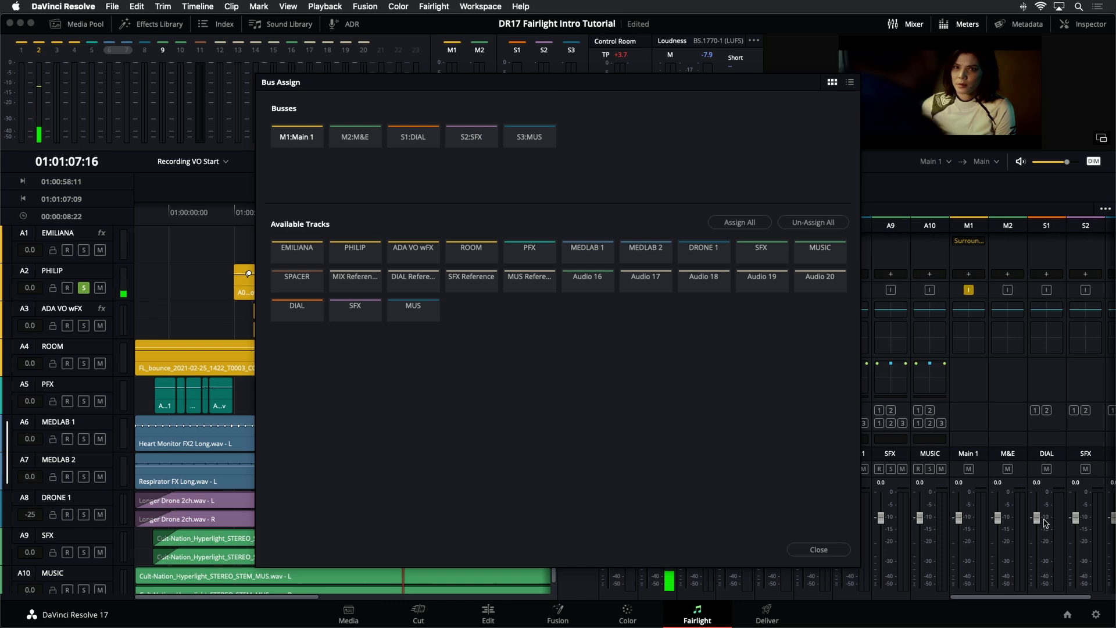
key(super+s)
Step: Assign the EMILIANA, PHILIP, ADA VO wFX and ROOM tracks to the DIAL sub bus and save the project
click(421, 143)
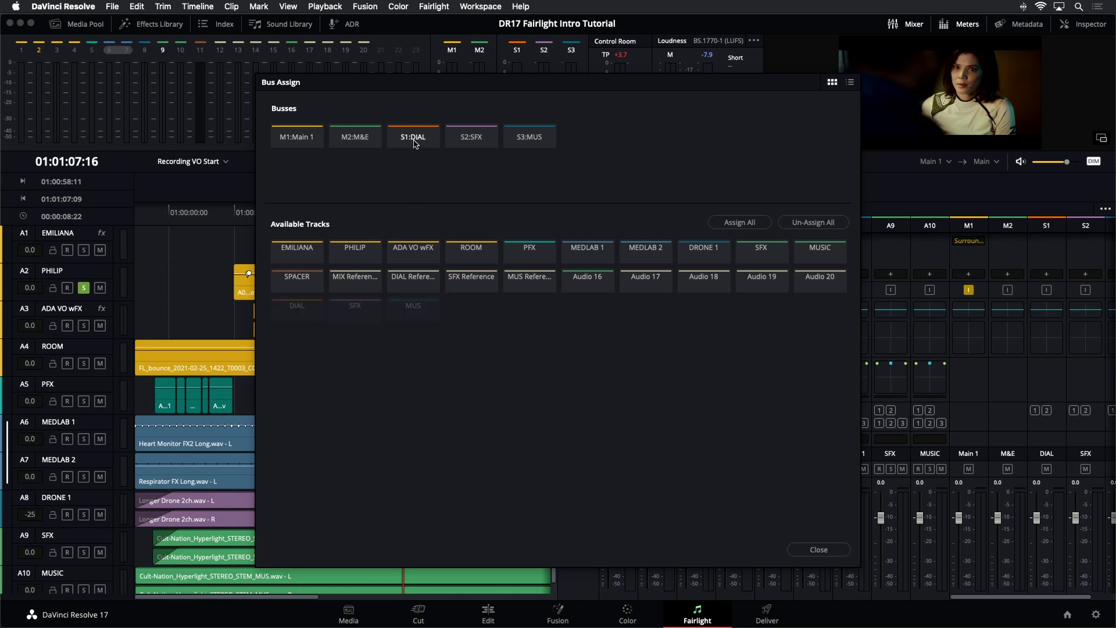
click(298, 261)
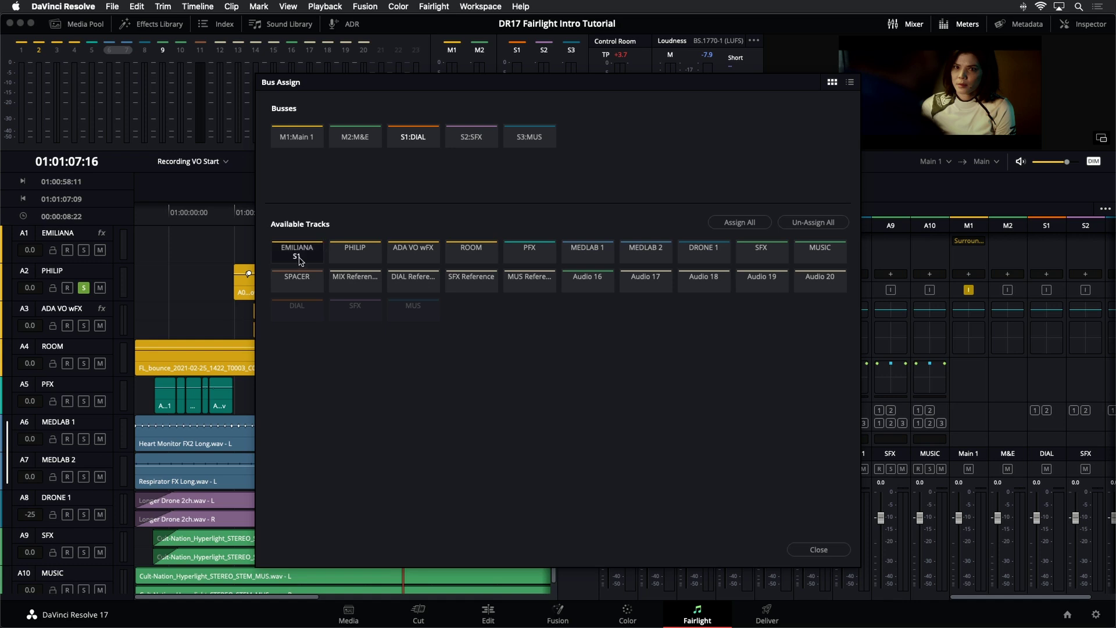
click(356, 258)
click(428, 259)
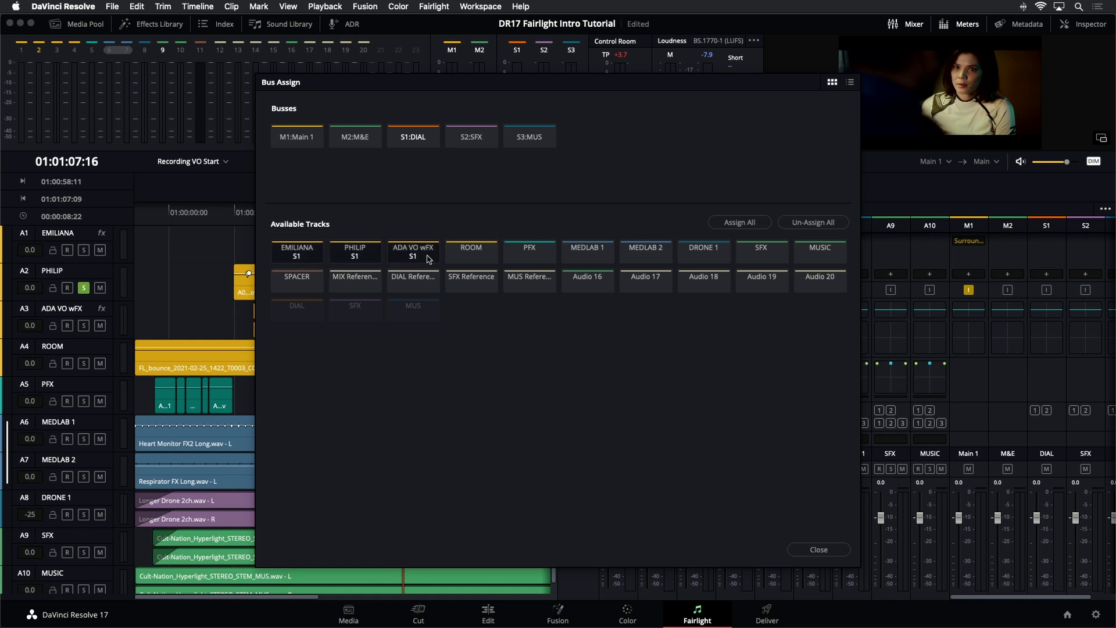
click(473, 260)
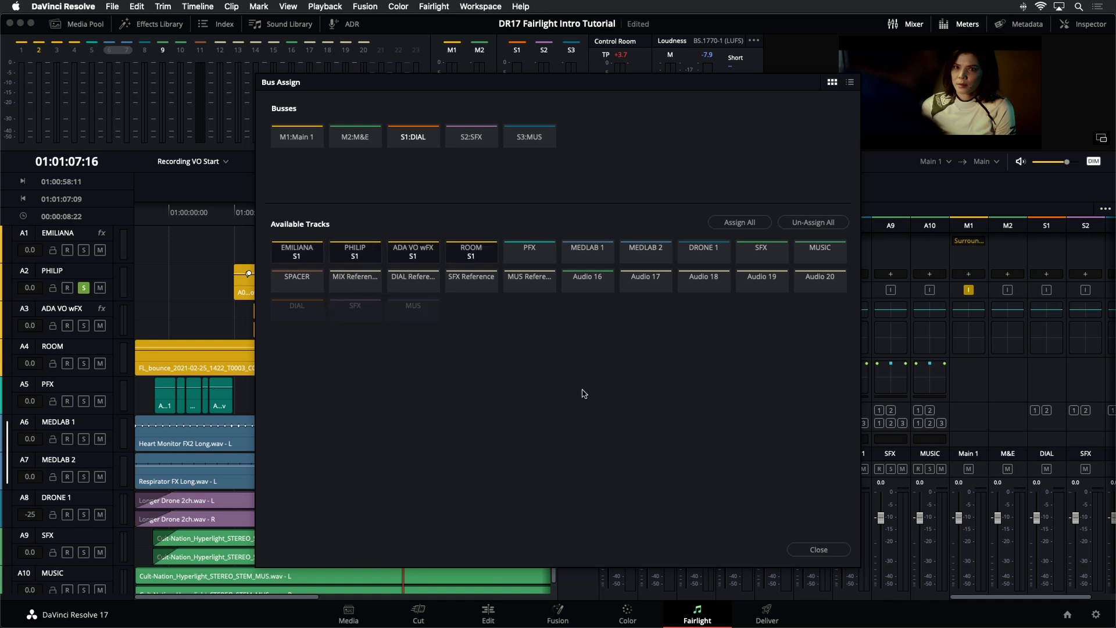
key(super+s)
Step: Assign the PFX, MEDLAB 1, MEDLAB 2, DRONE 1 and SFX tracks to the SFX sub bus
click(480, 139)
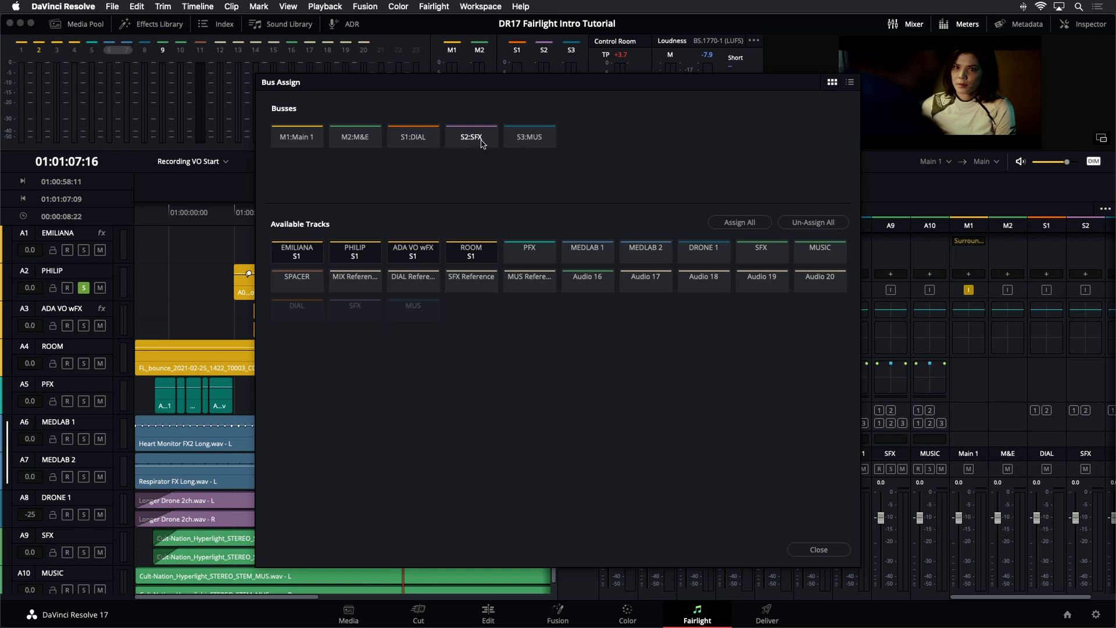
click(534, 256)
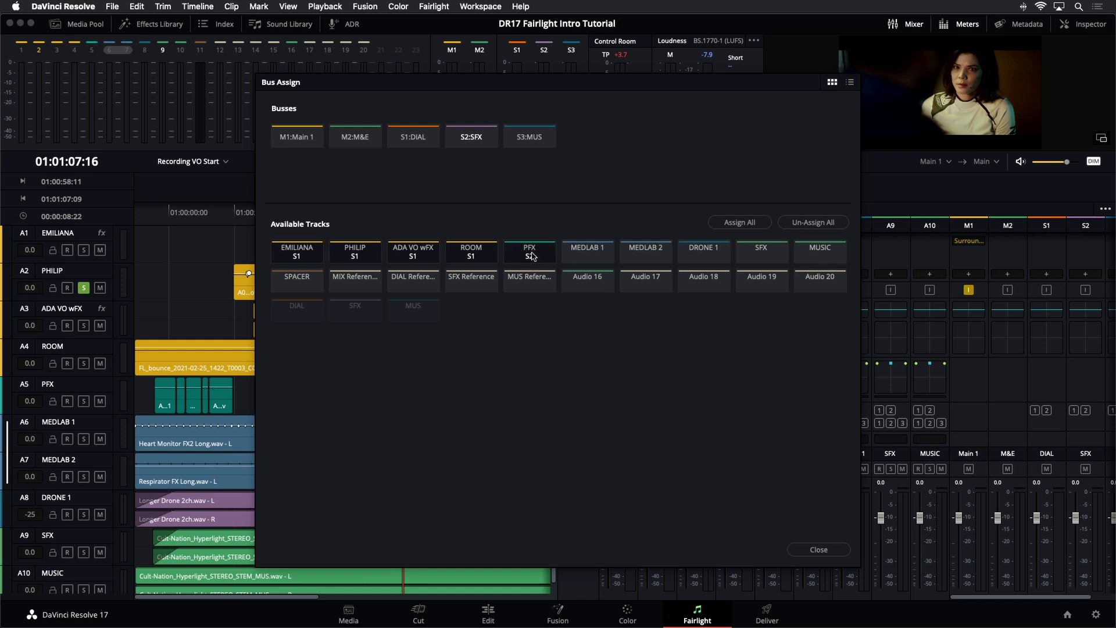
click(590, 259)
click(645, 259)
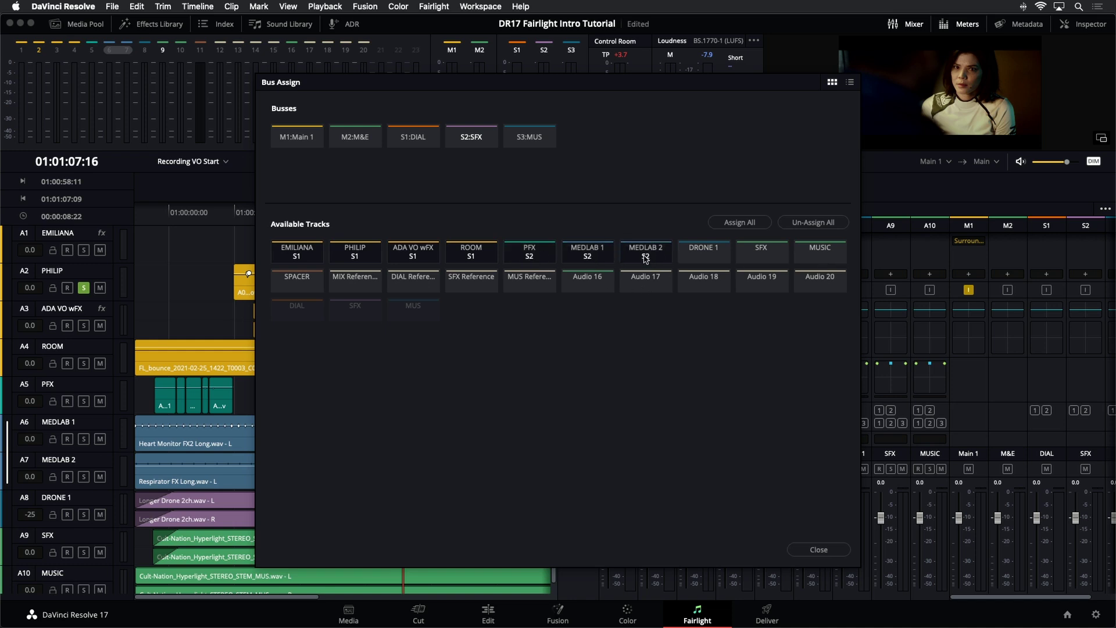
click(706, 259)
click(766, 263)
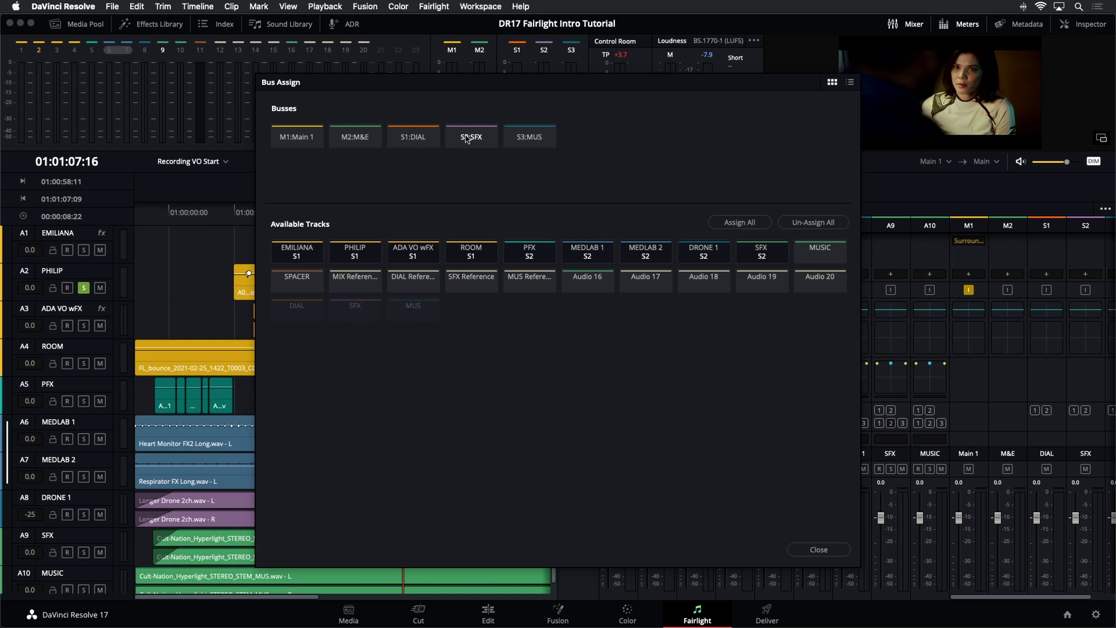
Step: Assign the MUSIC track to the MUS sub bus
click(535, 138)
click(828, 258)
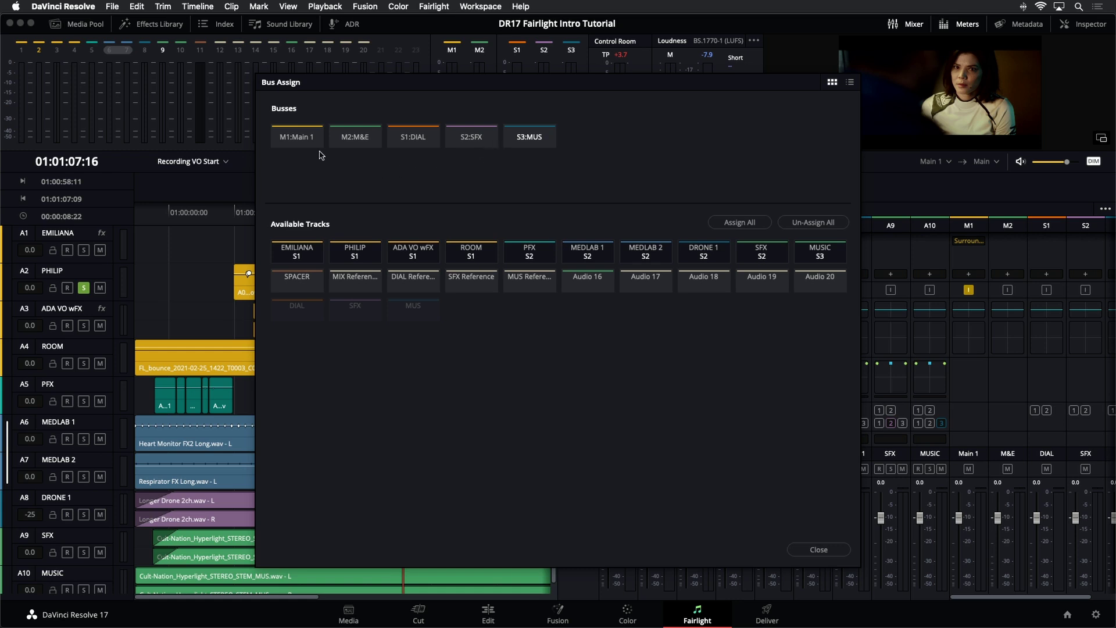
Step: Assign the DIAL, SFX and MUS sub buses to the Main 1 bus and close the bus assignments
click(295, 139)
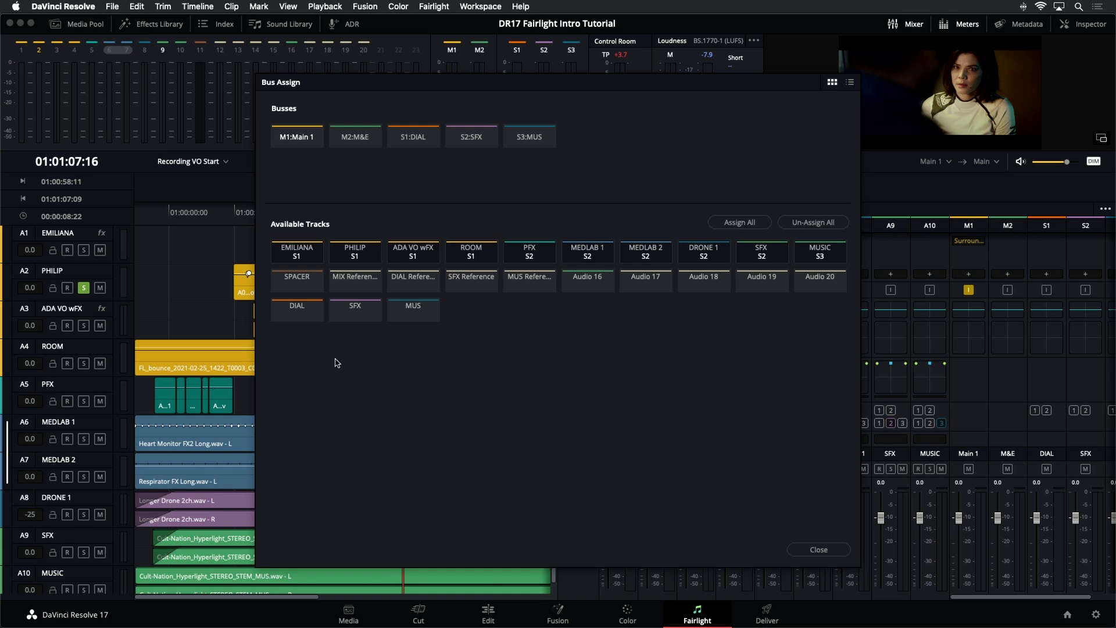
click(294, 317)
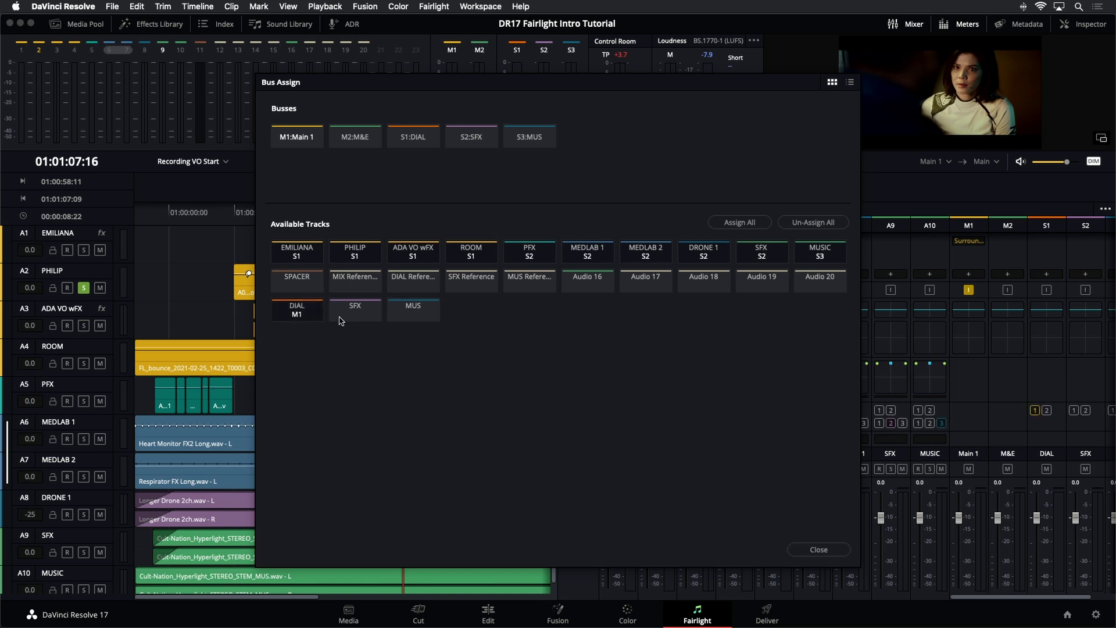
click(349, 319)
click(423, 318)
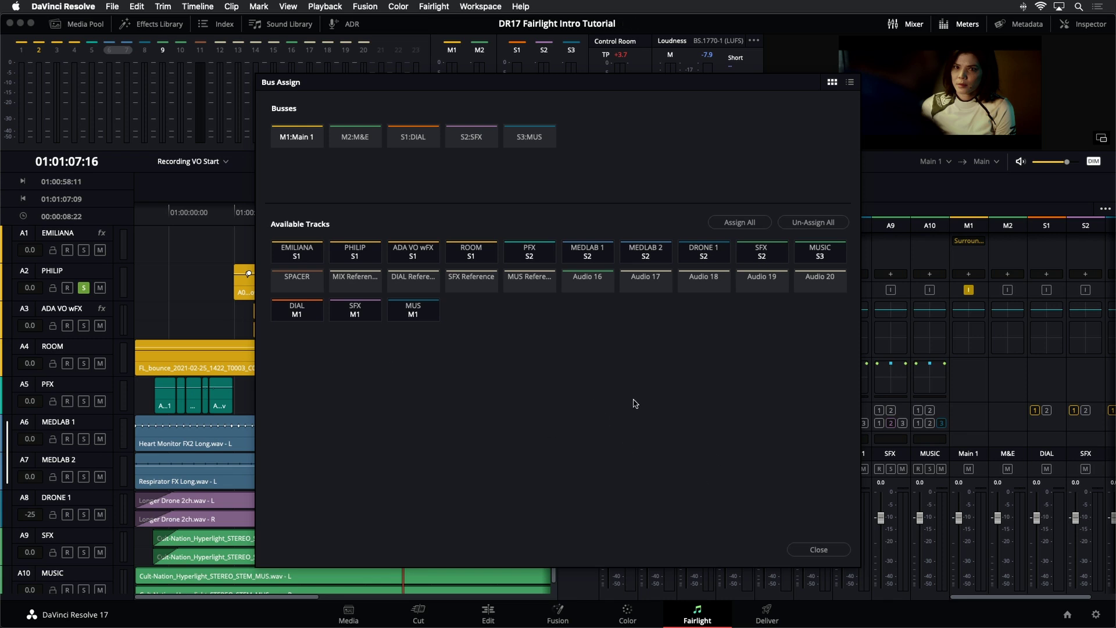
click(815, 549)
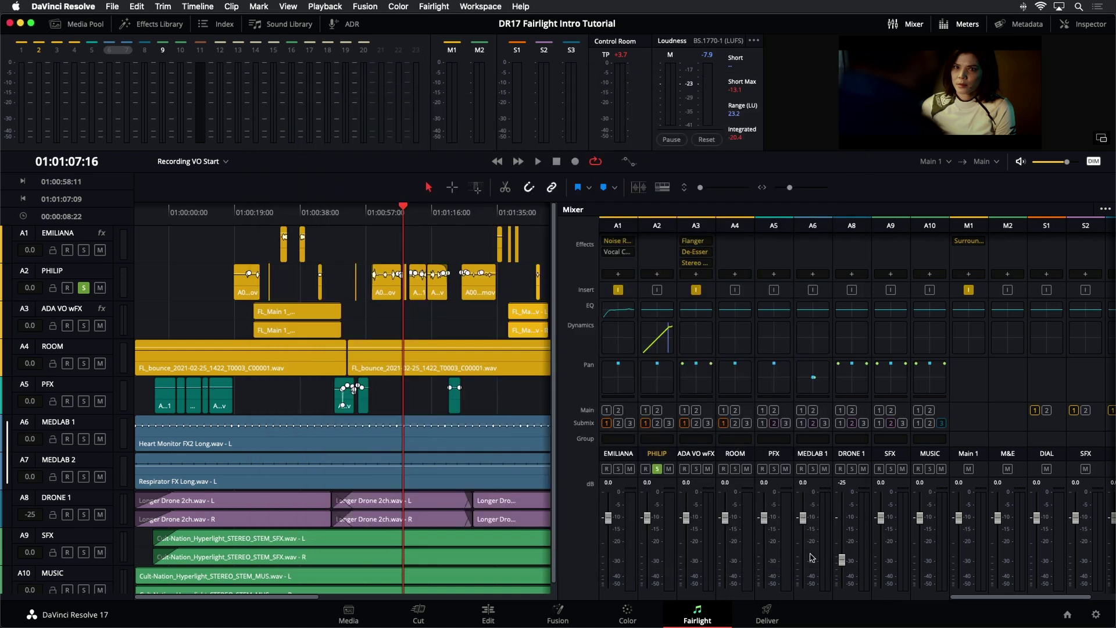
Step: Play the timeline in short passes with PHILIP soloed to check the track, DIAL and Main 1 meters
key(space)
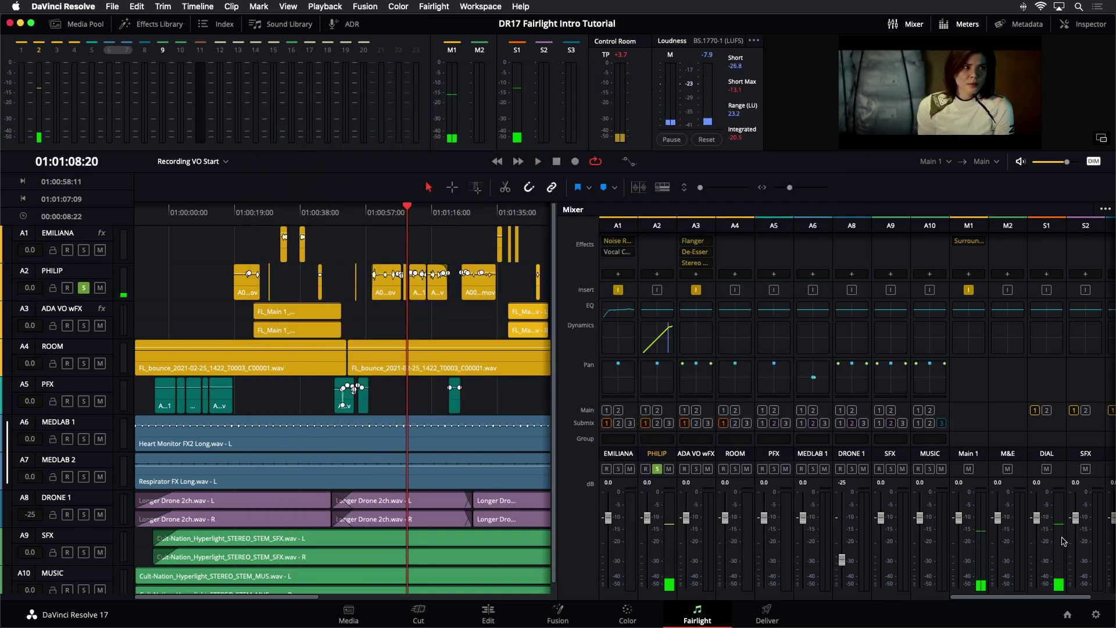
scroll(954, 596, right, 2)
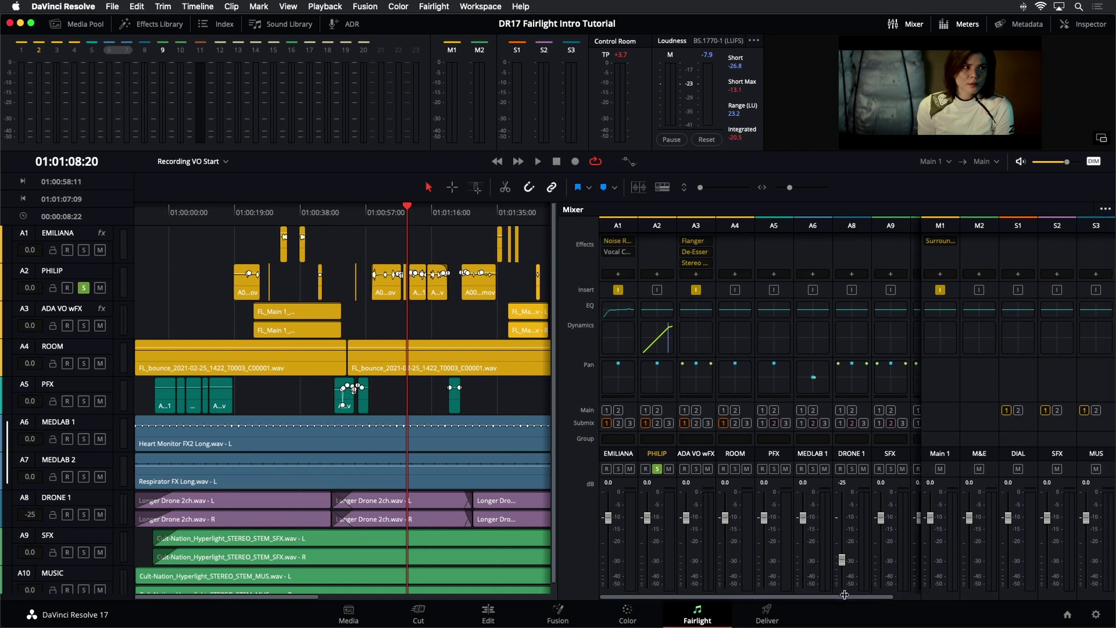
key(space)
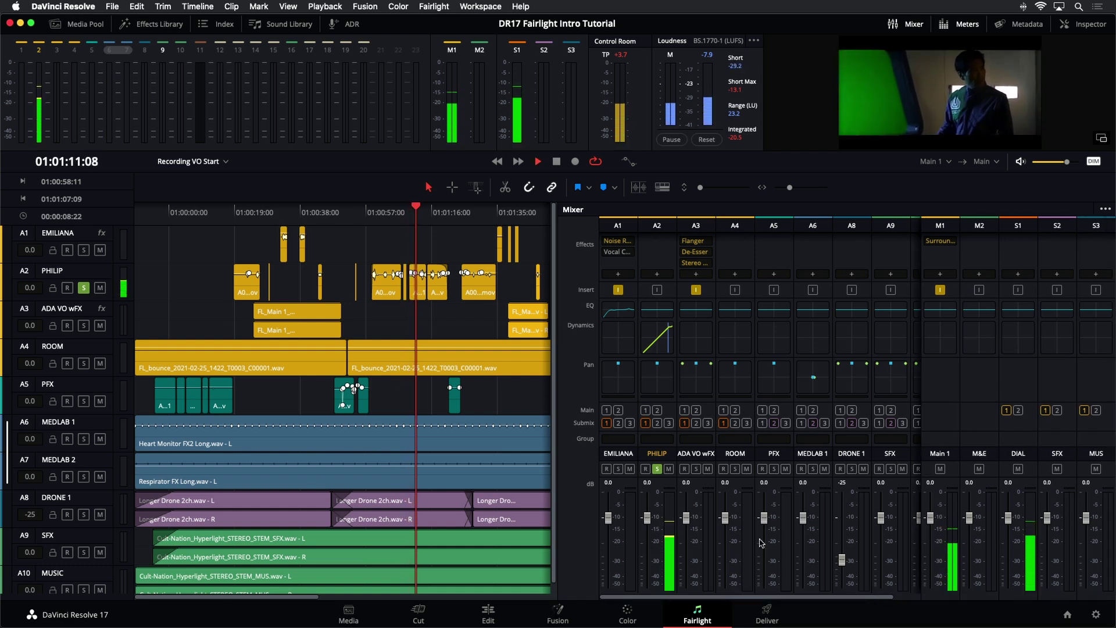
scroll(397, 517, down, 1)
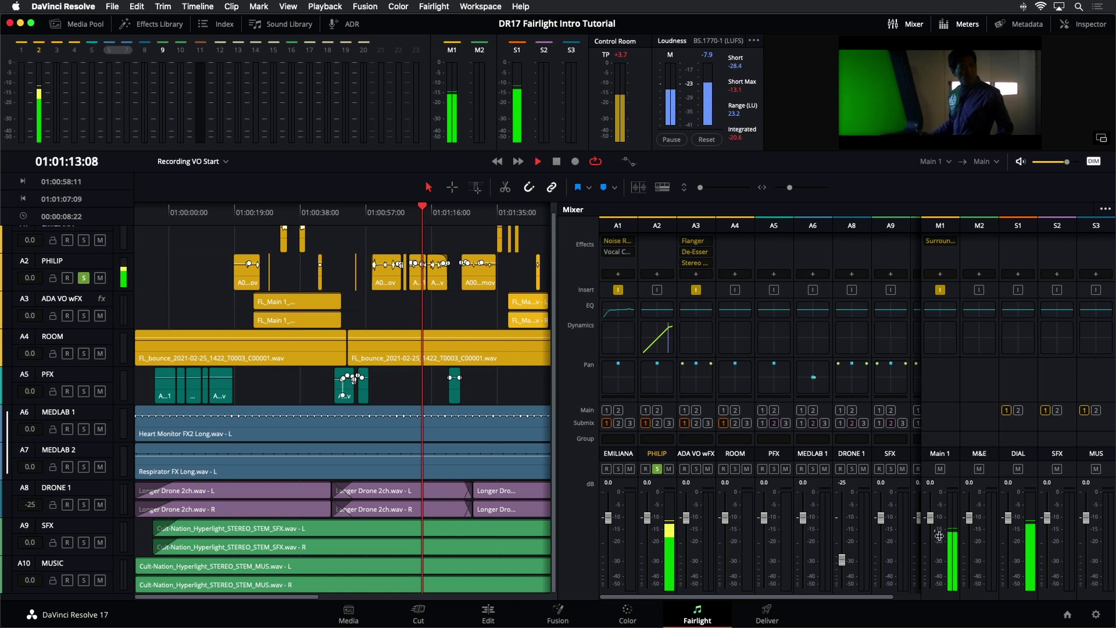
key(space)
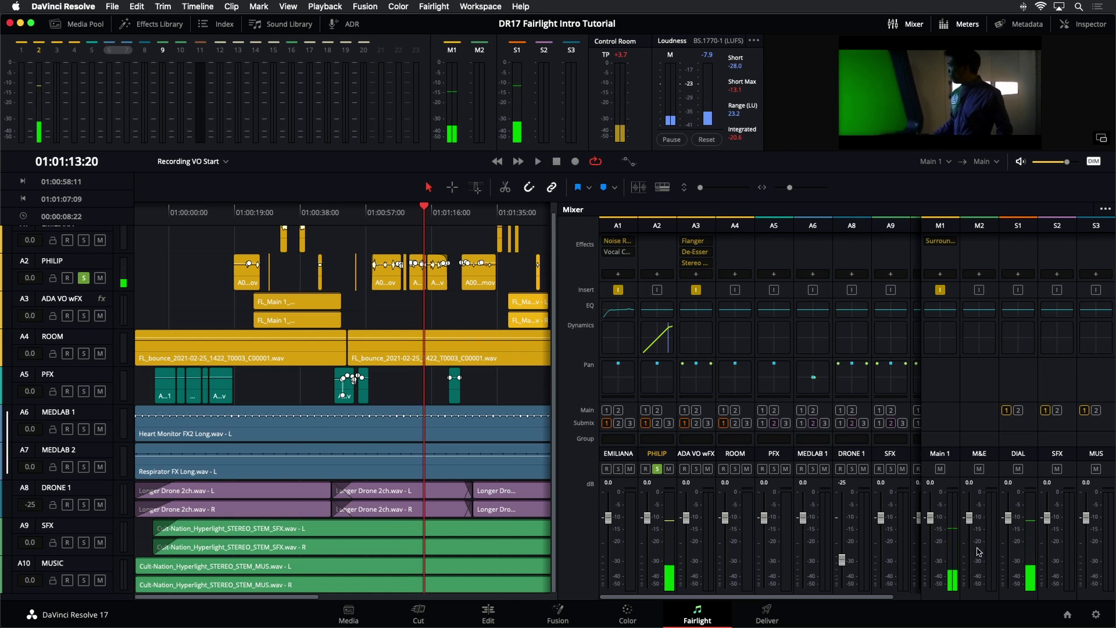
key(space)
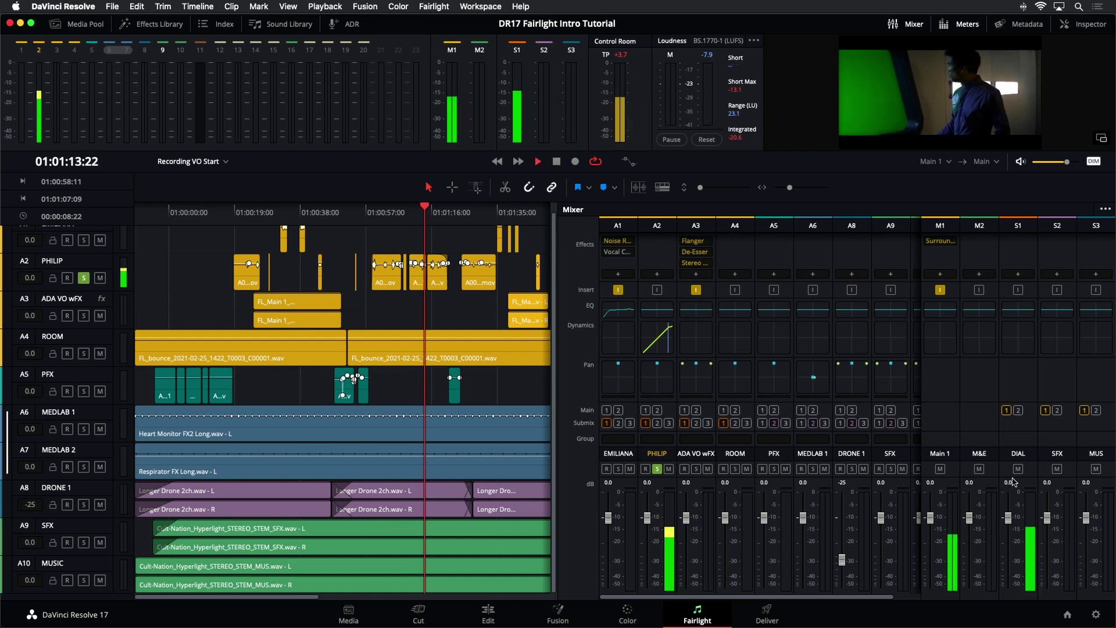
key(space)
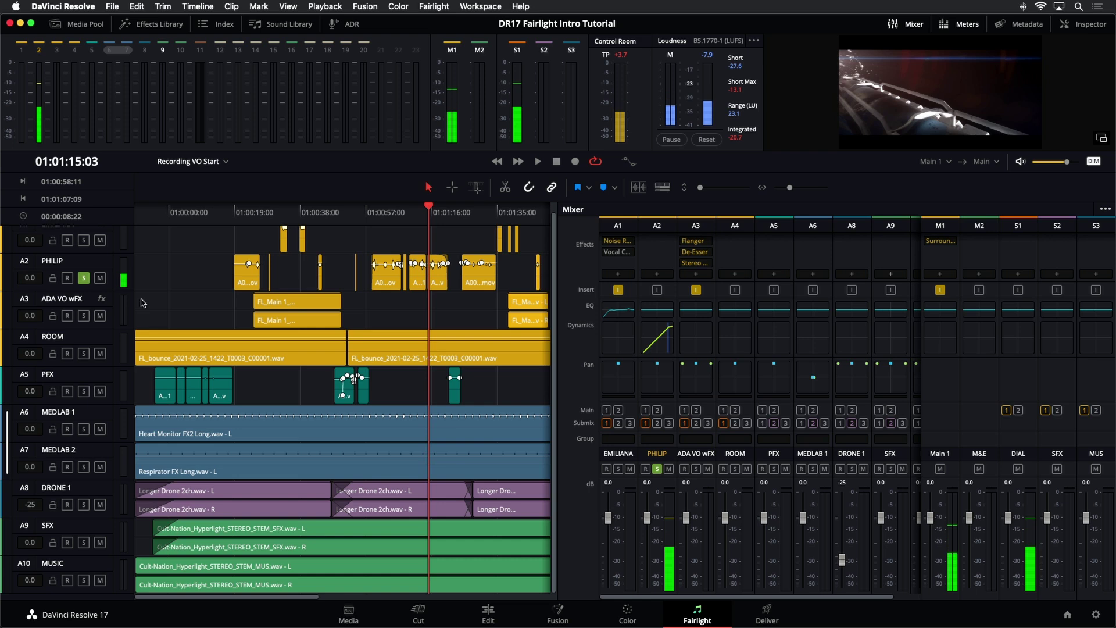
Step: Unsolo the PHILIP track and play the full mix briefly to check the sub bus and Main 1 meters
click(87, 276)
scroll(90, 273, up, 1)
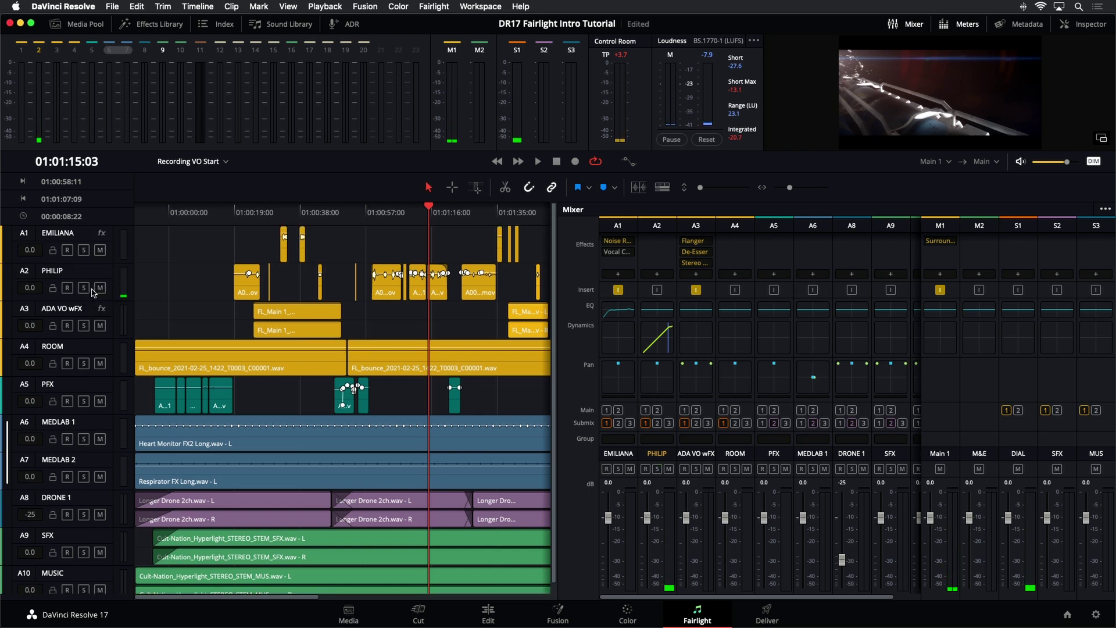
key(space)
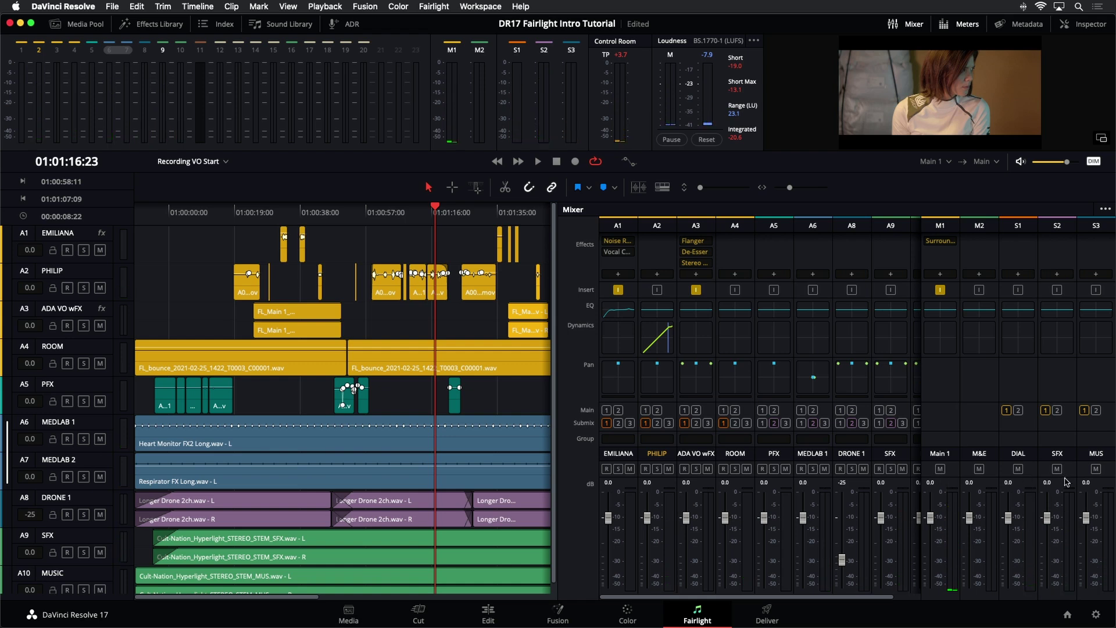
key(space)
key(space)
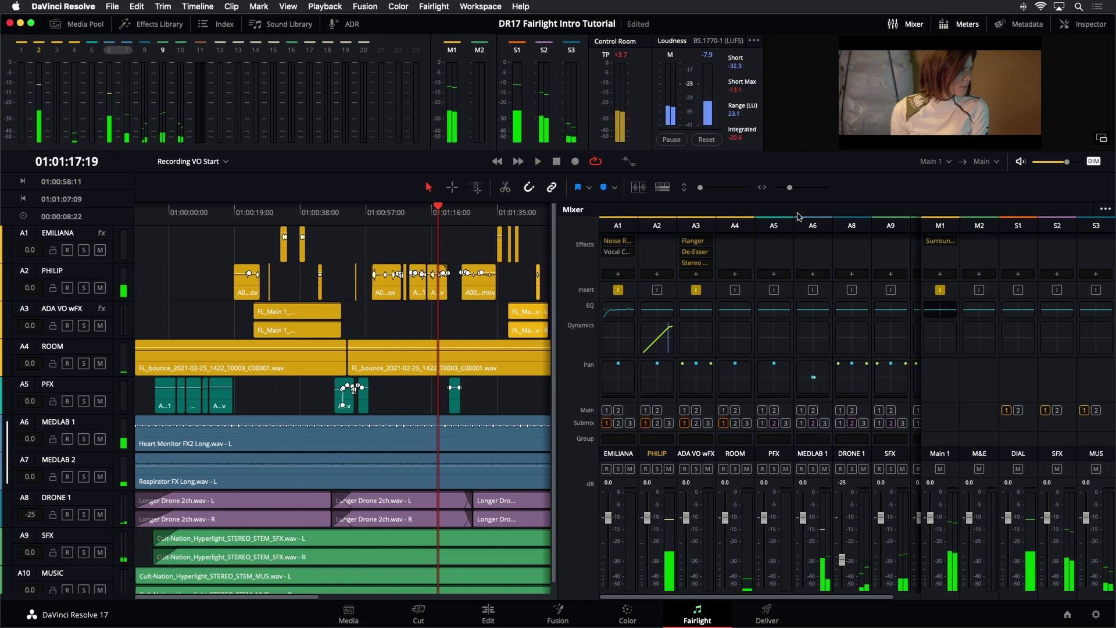
Step: Open the bus assignments again
click(441, 6)
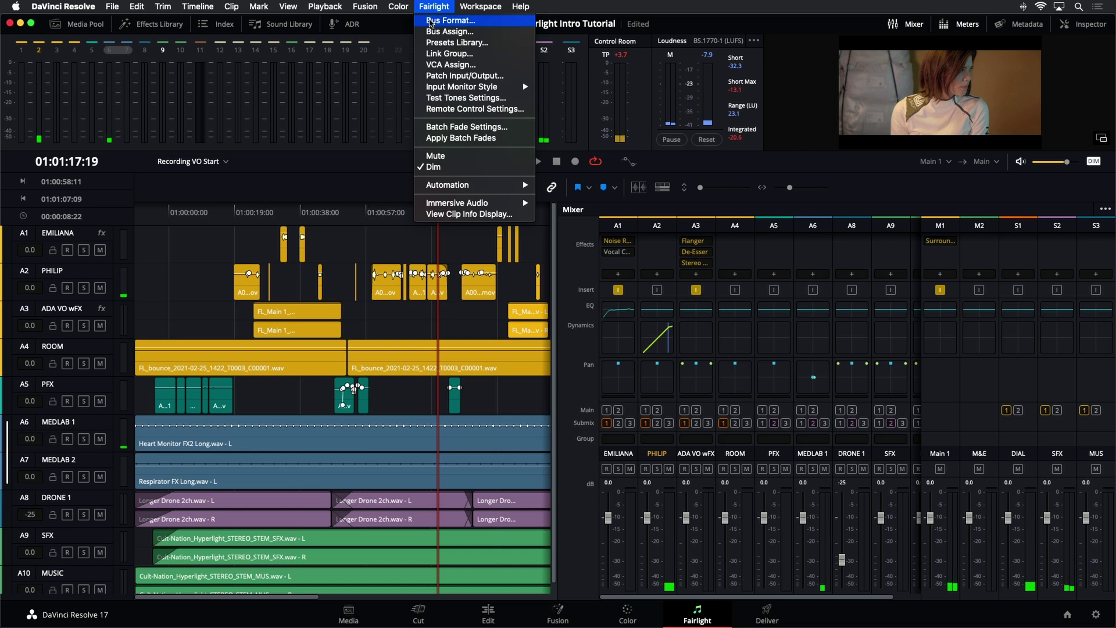
click(426, 32)
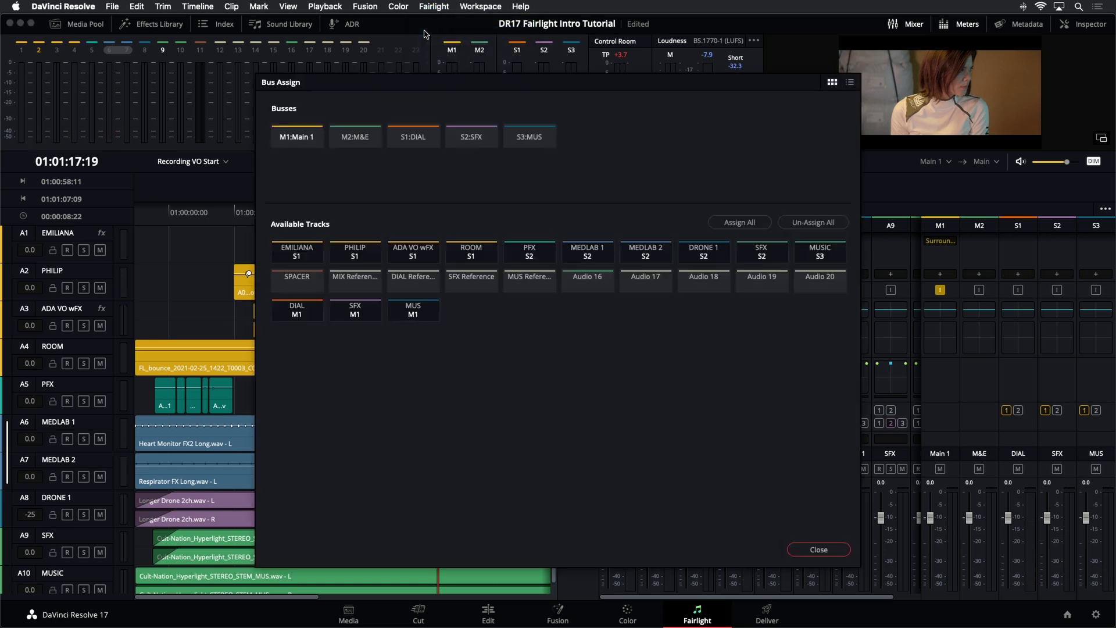
Step: Assign the SFX and MUS submixes to the M2:M&E bus as well, and close the bus assignments
click(363, 139)
click(354, 310)
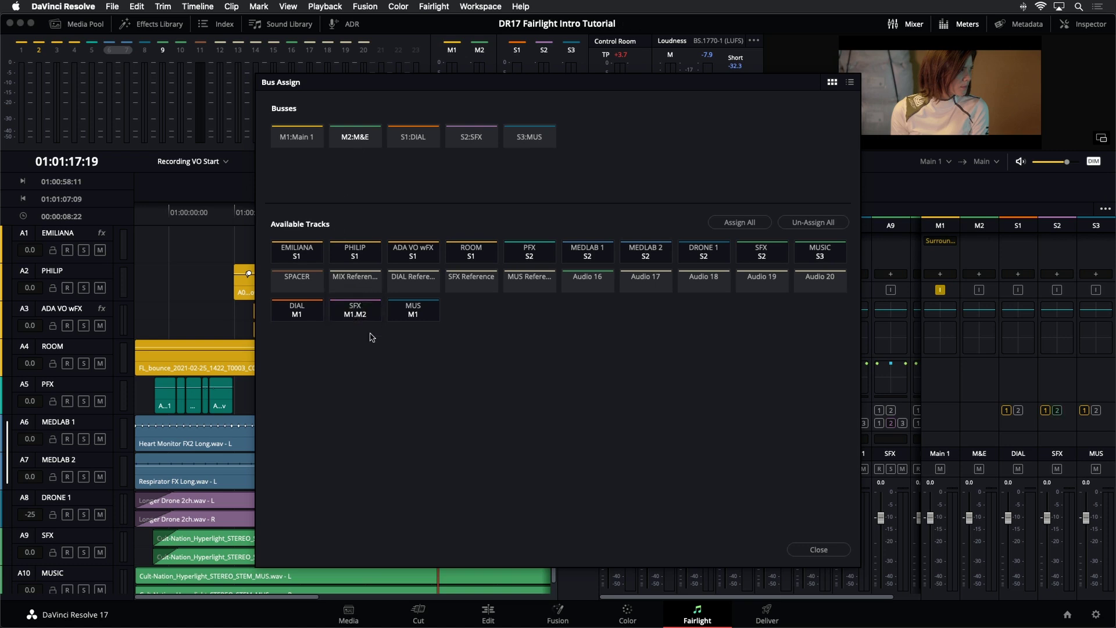
click(427, 310)
click(819, 549)
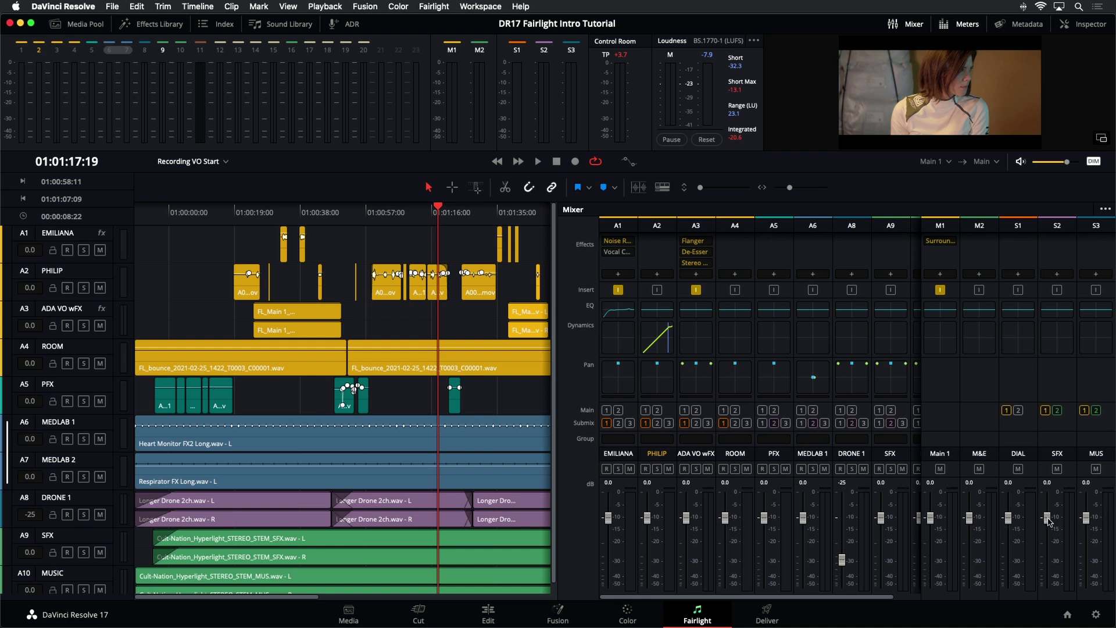
drag(1049, 521, 1085, 522)
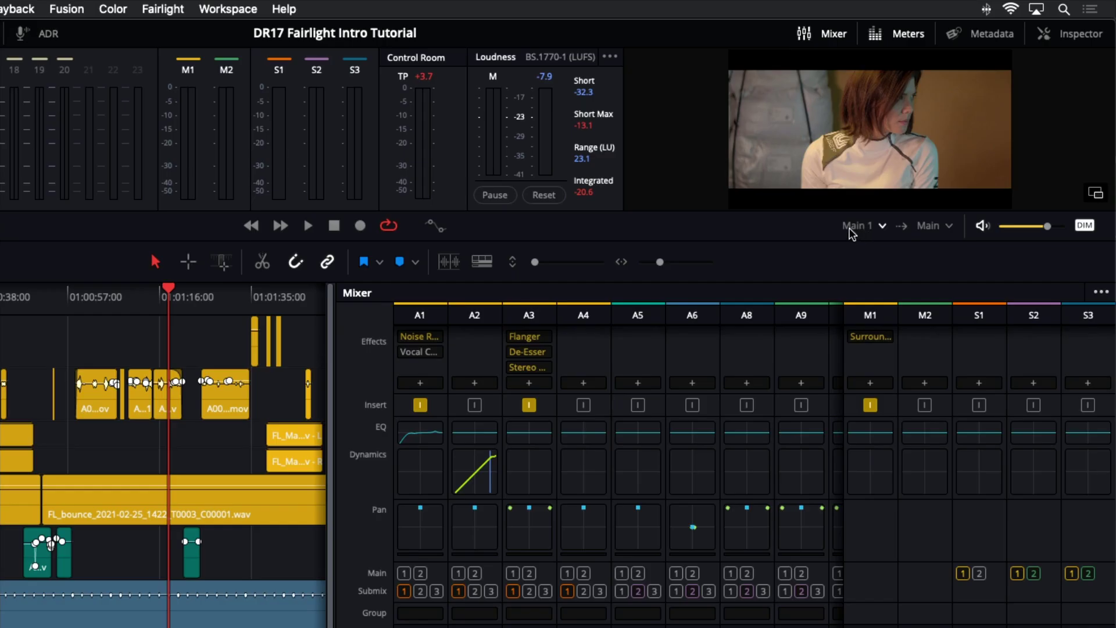
Step: Set the monitored bus to M&E and play a few seconds of the timeline to hear it
click(883, 226)
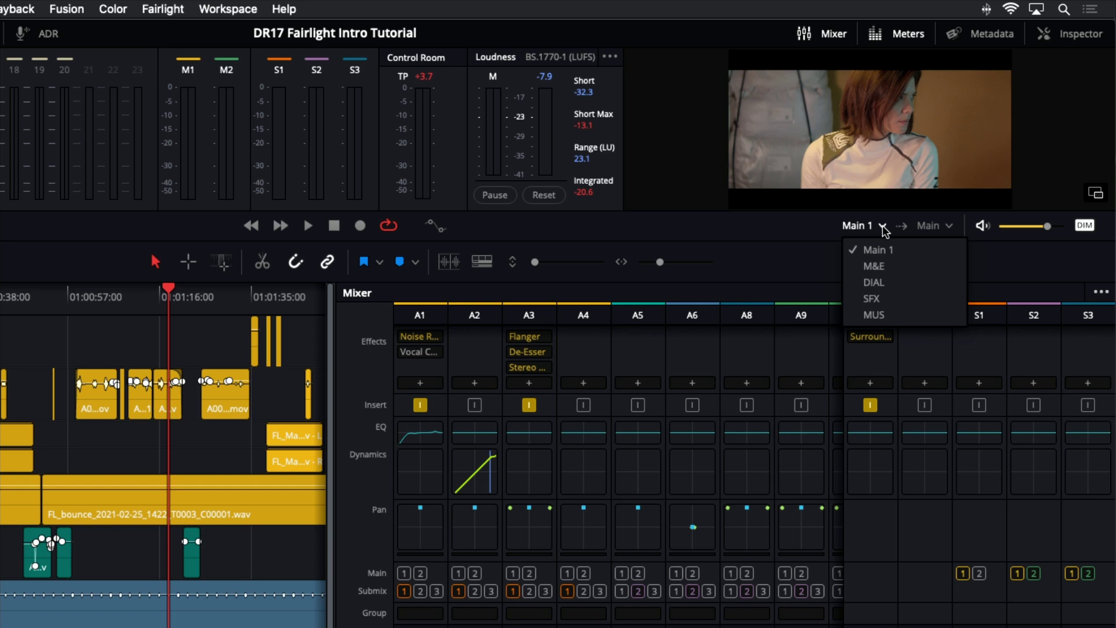
click(873, 267)
key(space)
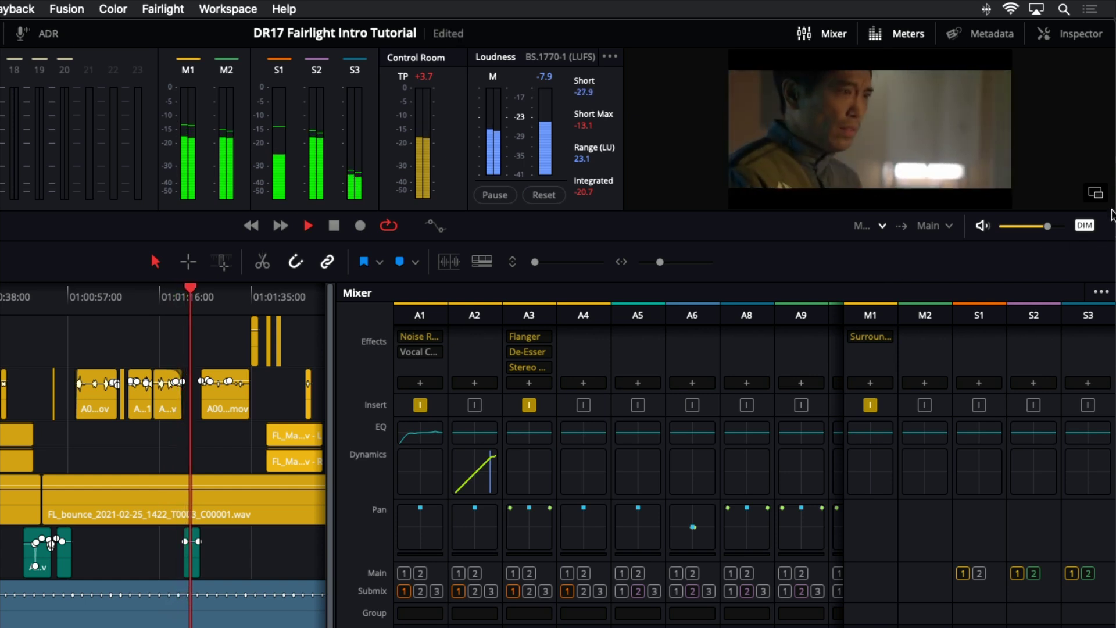
key(space)
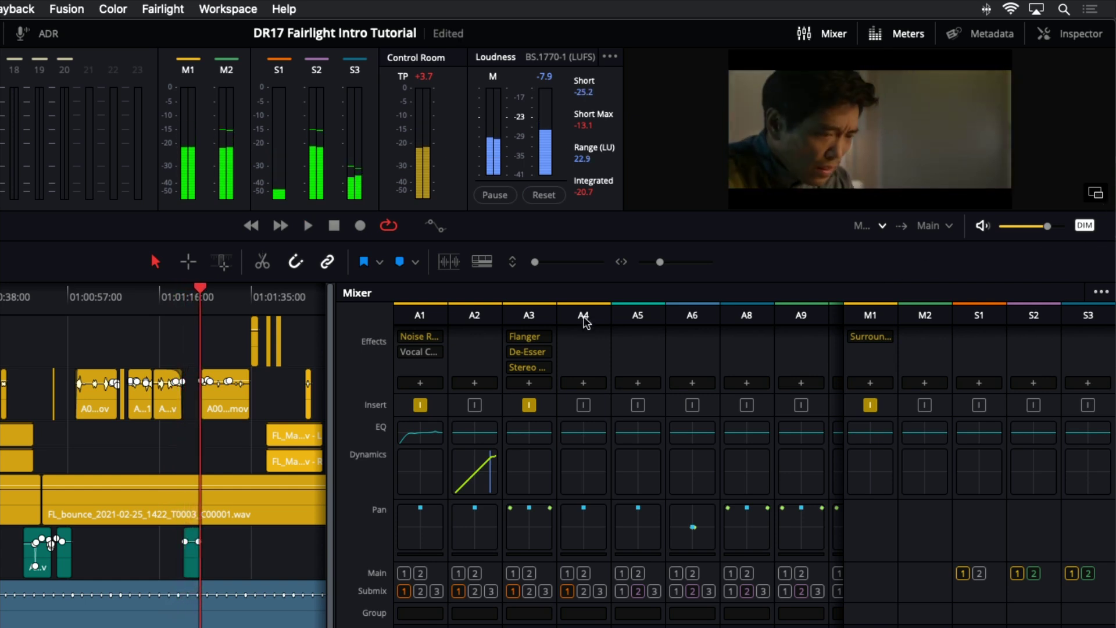
Step: Switch the monitored bus to DIAL, SFX and finally MUS, and turn off the speaker dim
click(876, 227)
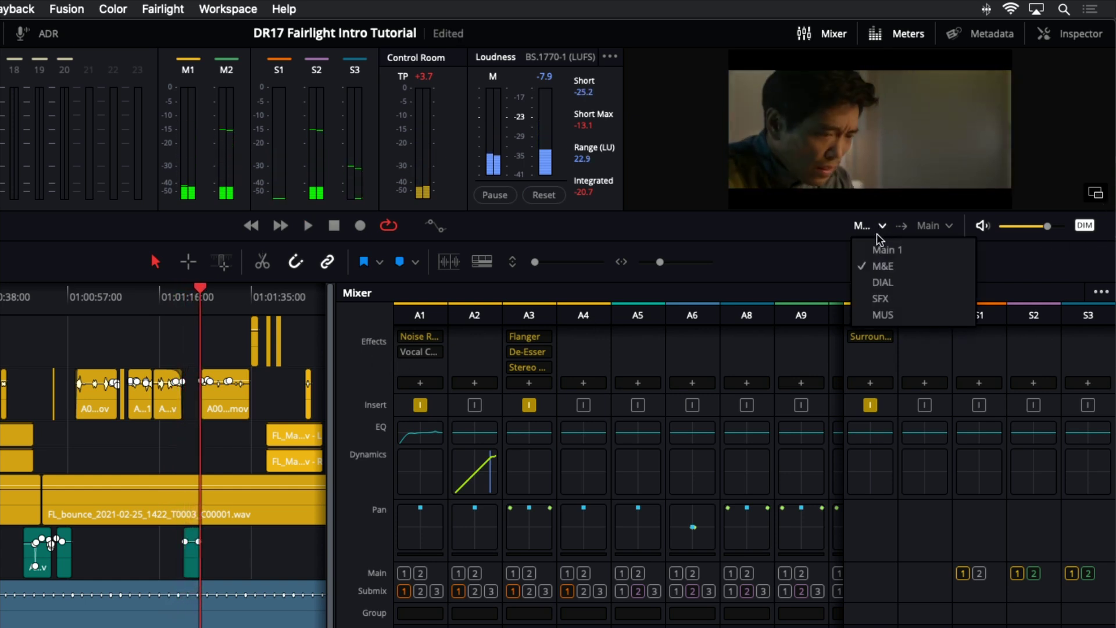
click(882, 283)
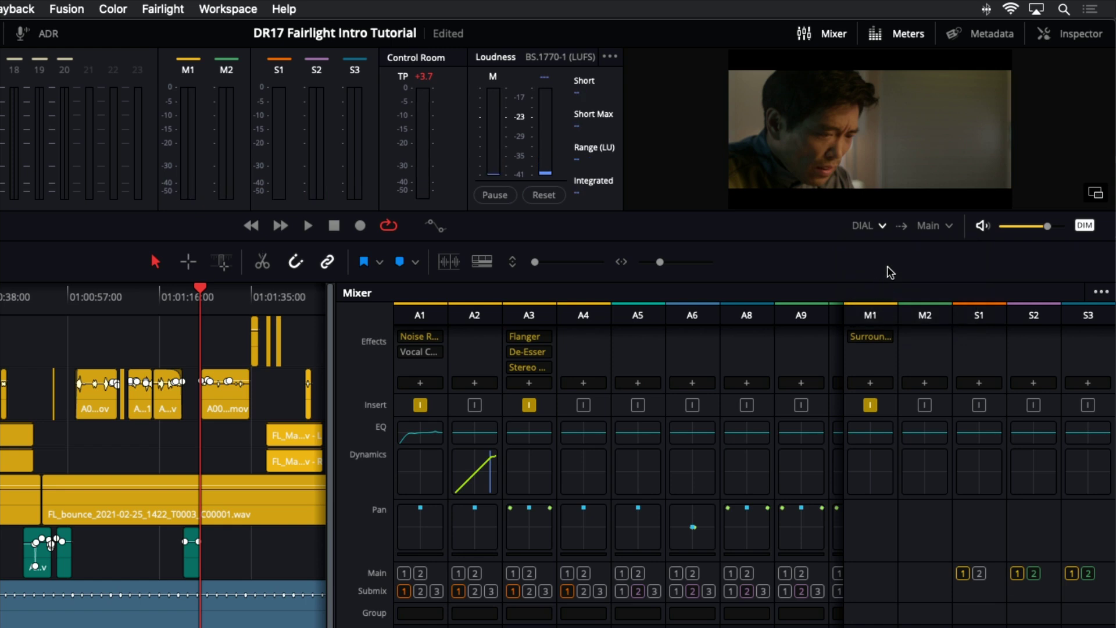
click(882, 227)
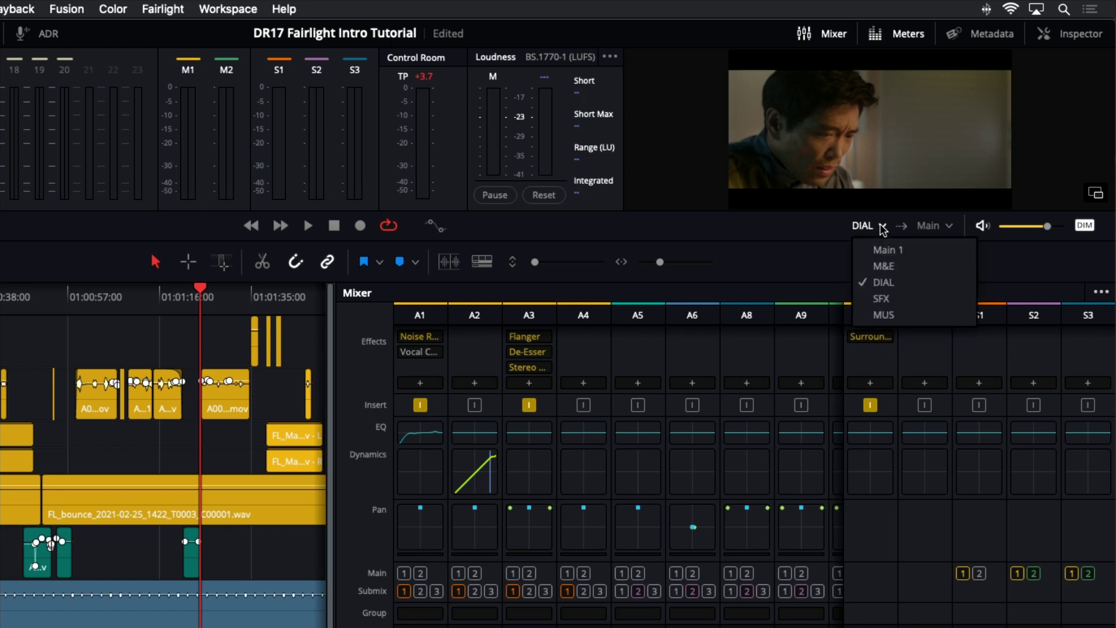
click(883, 295)
click(882, 227)
click(882, 308)
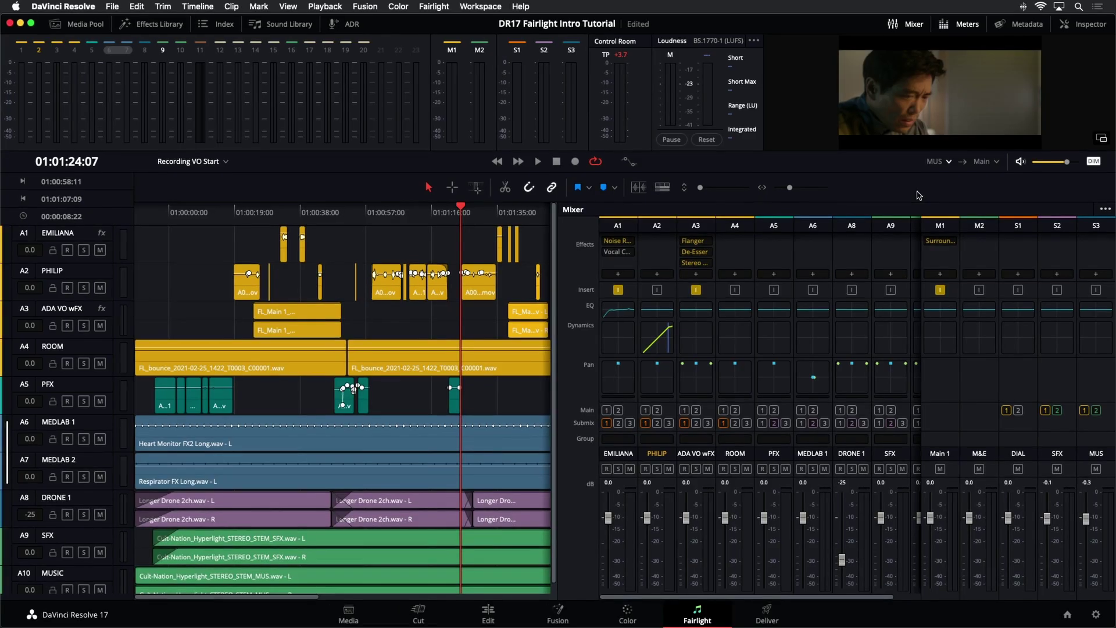
click(1096, 162)
Step: Open the timeline 15 Automation start and play back a few seconds of it
drag(557, 314, 640, 365)
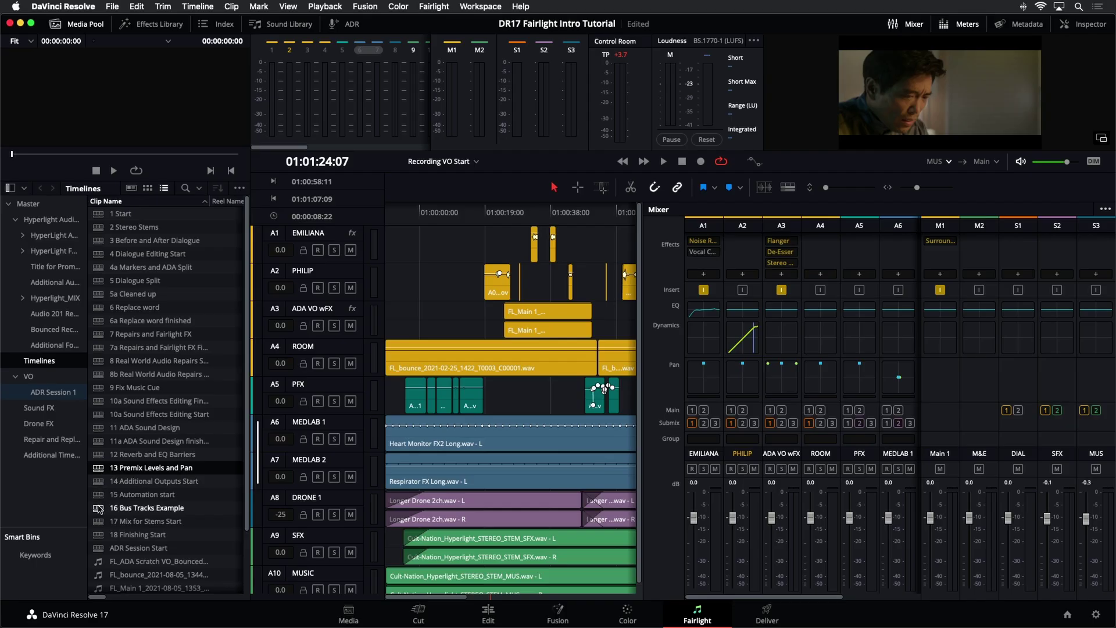
double_click(104, 494)
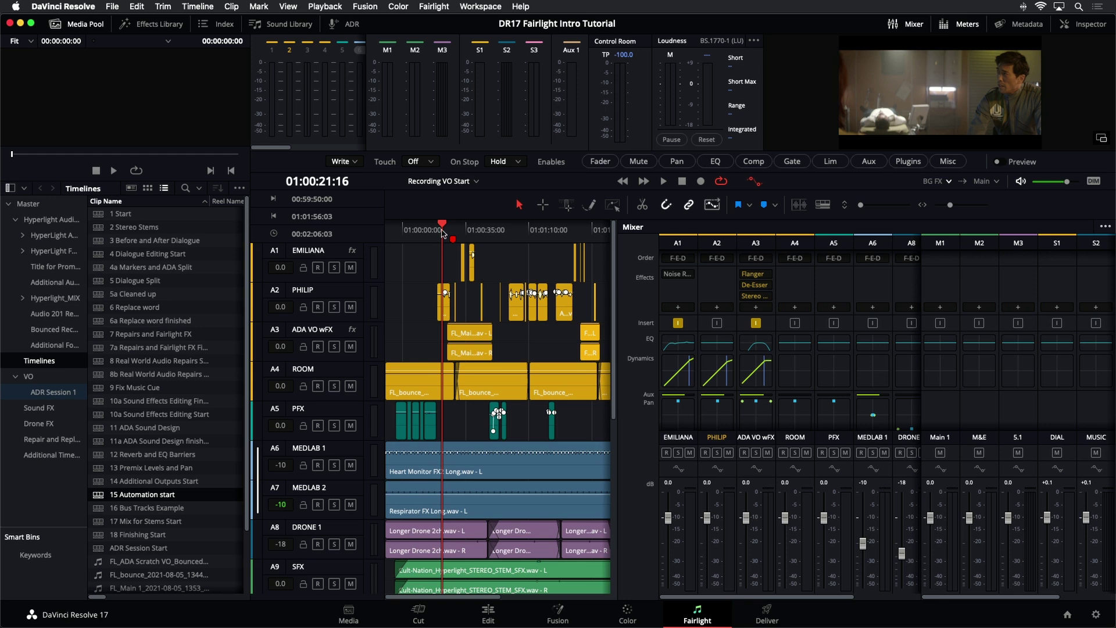
key(space)
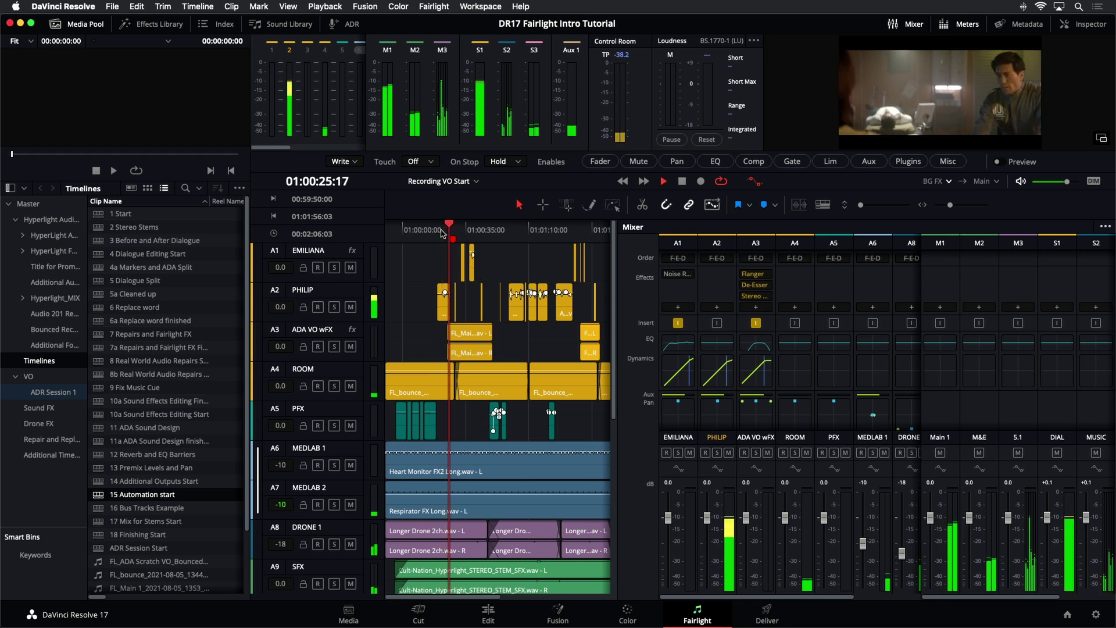
key(space)
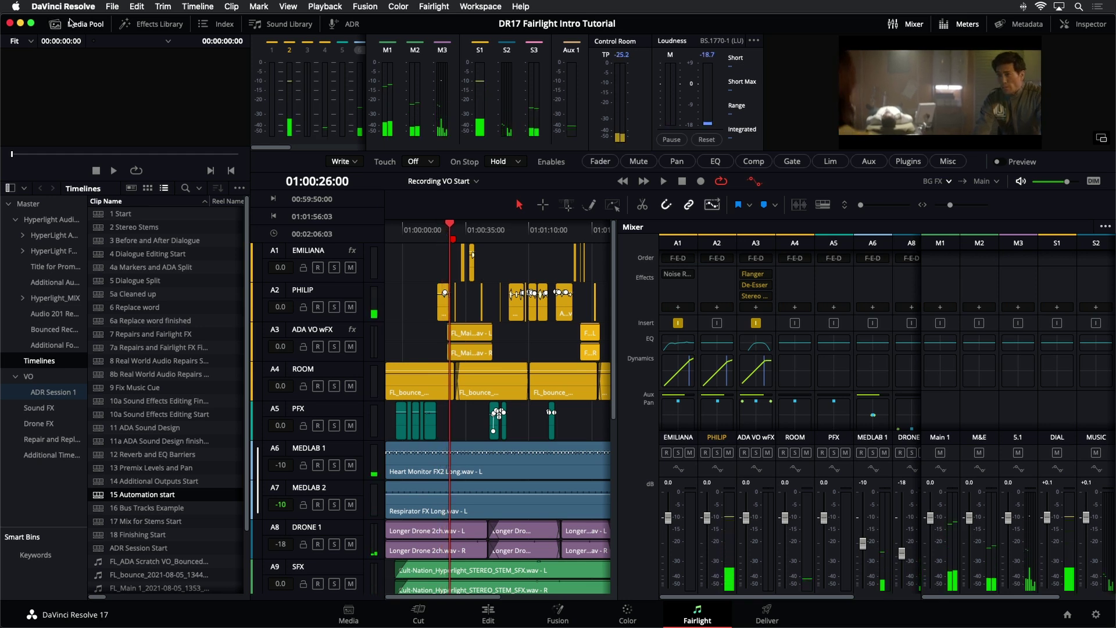
Step: Close the Media Pool, fit the timeline to the window, and narrow the Mixer to two track channels
click(58, 21)
key(shift+z)
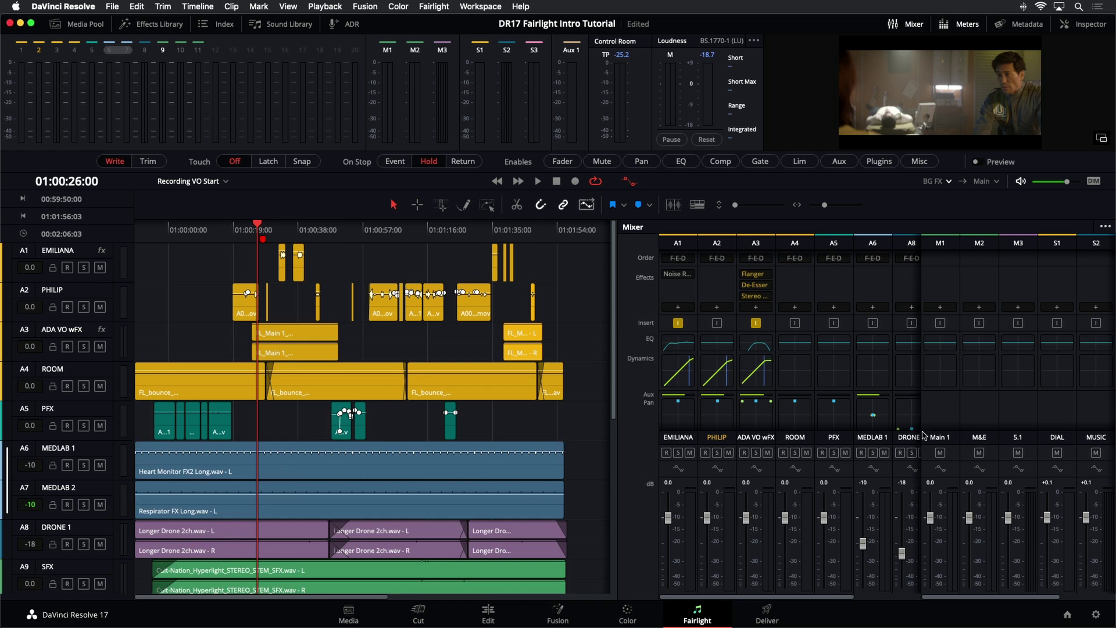
drag(618, 435, 863, 423)
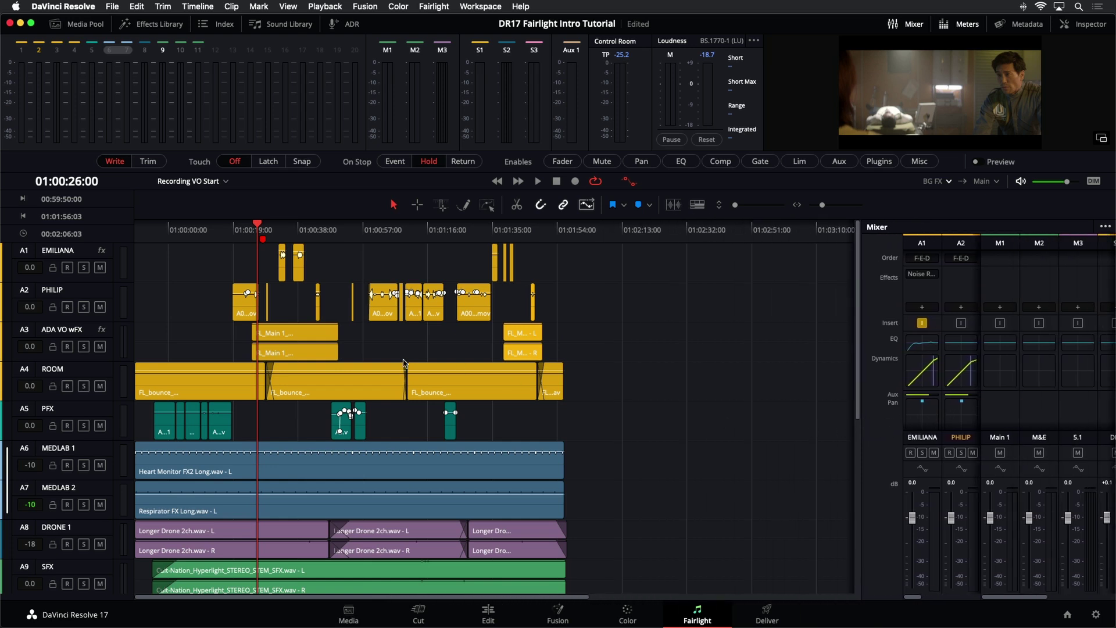
Step: Select the MEDLAB 1 and MEDLAB 2 tracks and enlarge the timeline and track heights until their waveforms show clearly
key(super+equal)
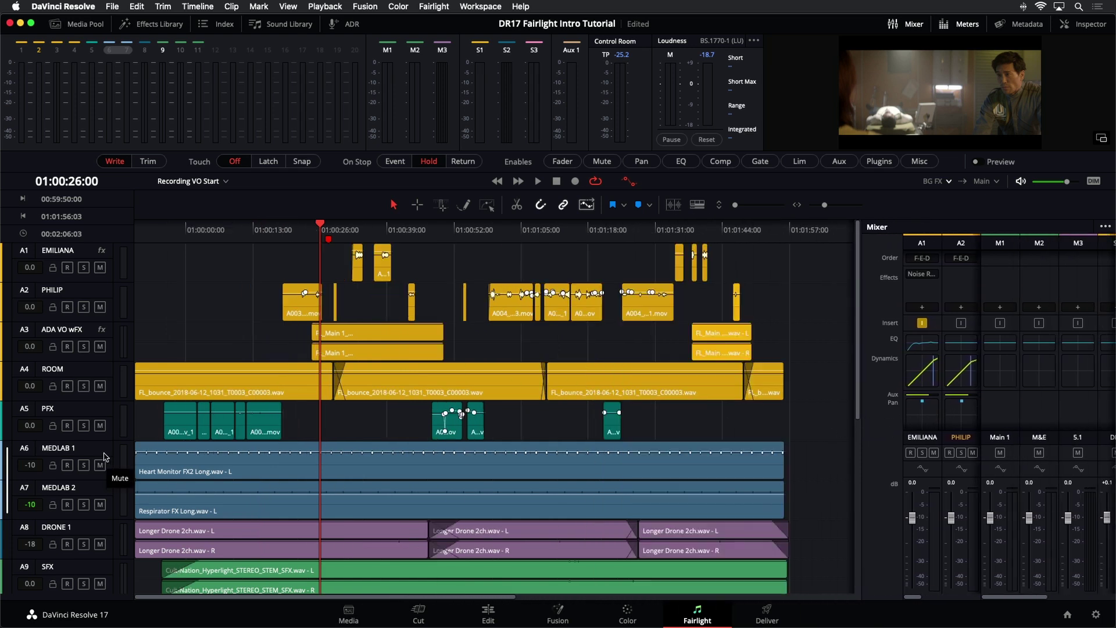
scroll(110, 456, down, 1)
drag(109, 450, 114, 492)
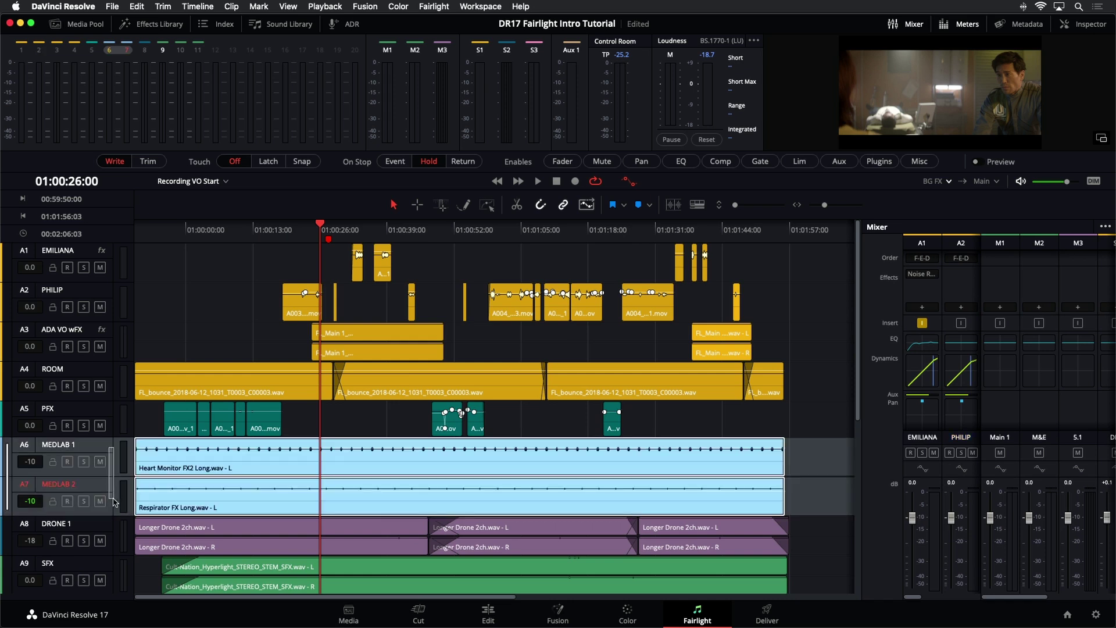
key(super+equal)
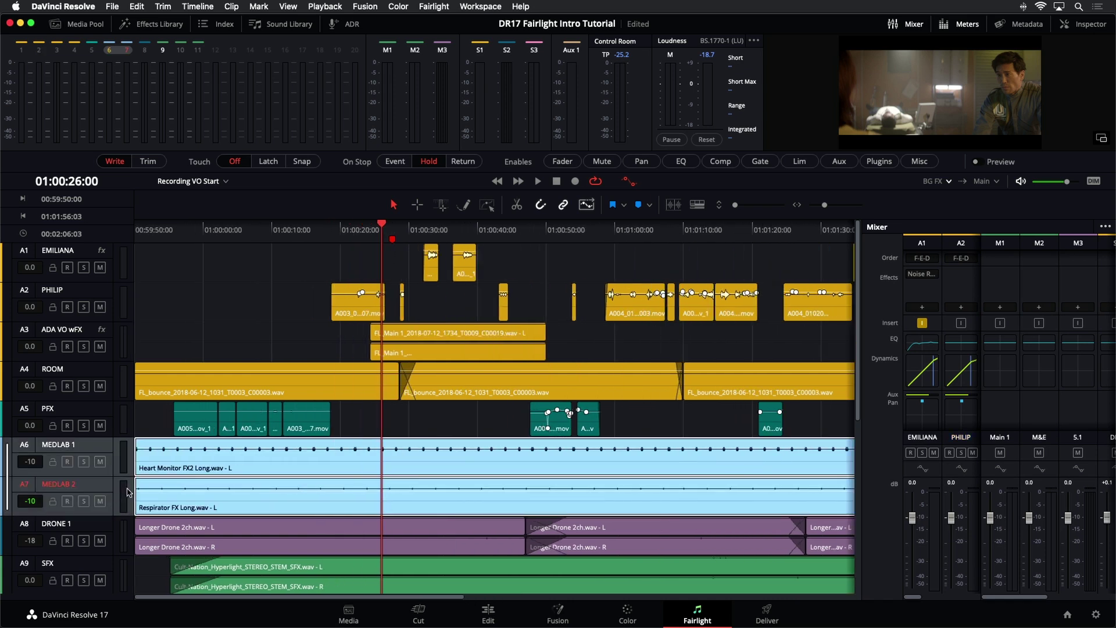
scroll(125, 491, up, 3)
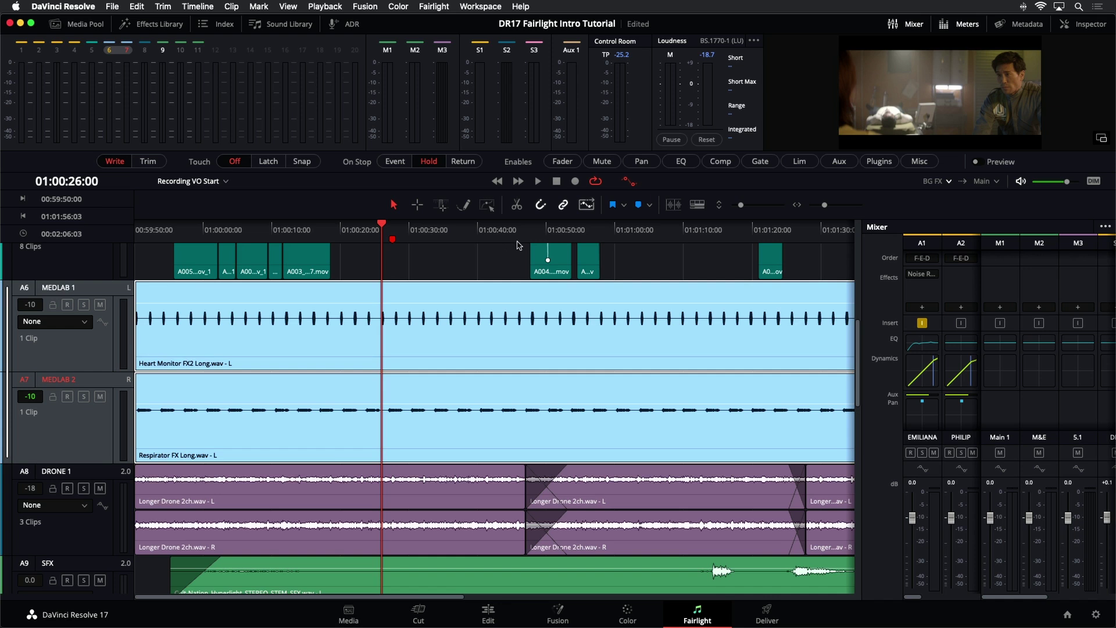
Step: Toggle the automation controls off and back on twice
click(631, 182)
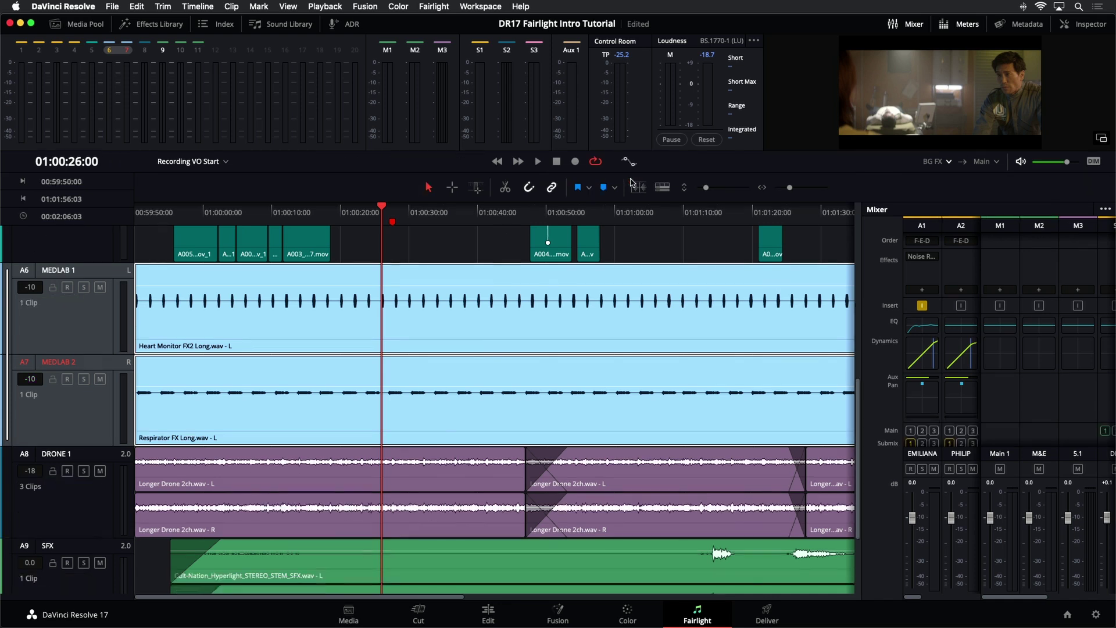
click(629, 166)
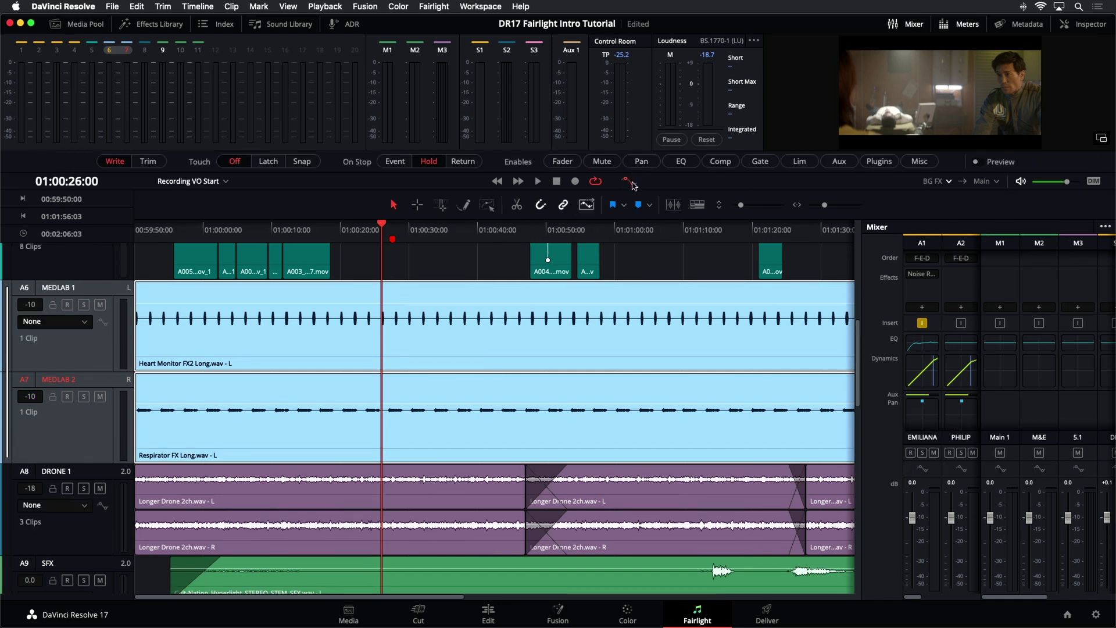
click(631, 182)
click(629, 166)
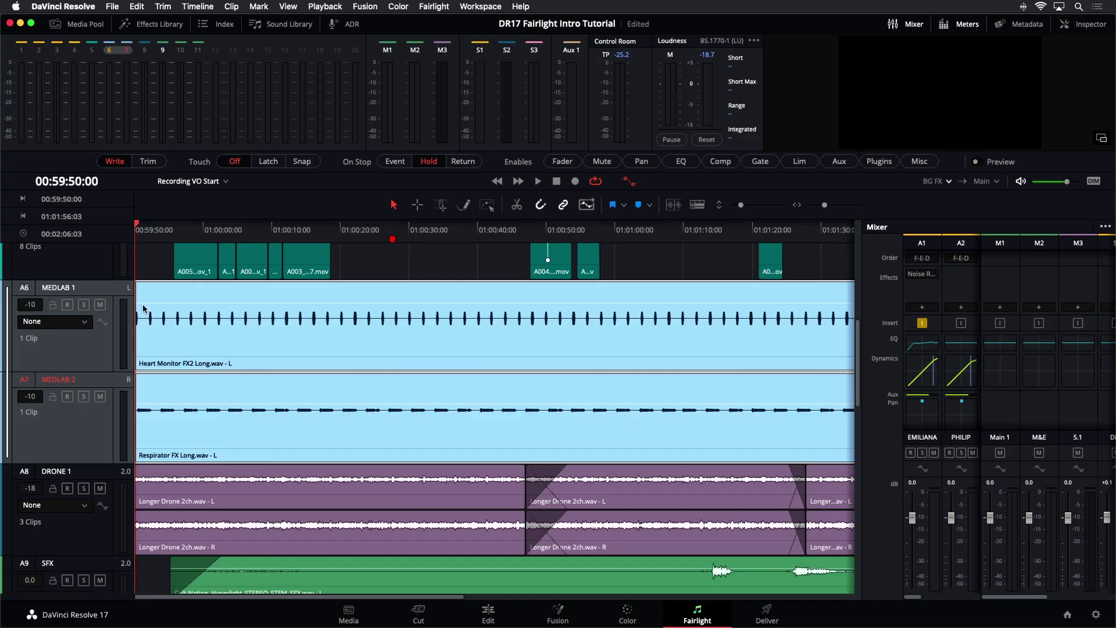
Step: Enable Fader automation and raise the MEDLAB 1 channel fader to -9.0 dB in the Mixer
click(101, 359)
click(543, 164)
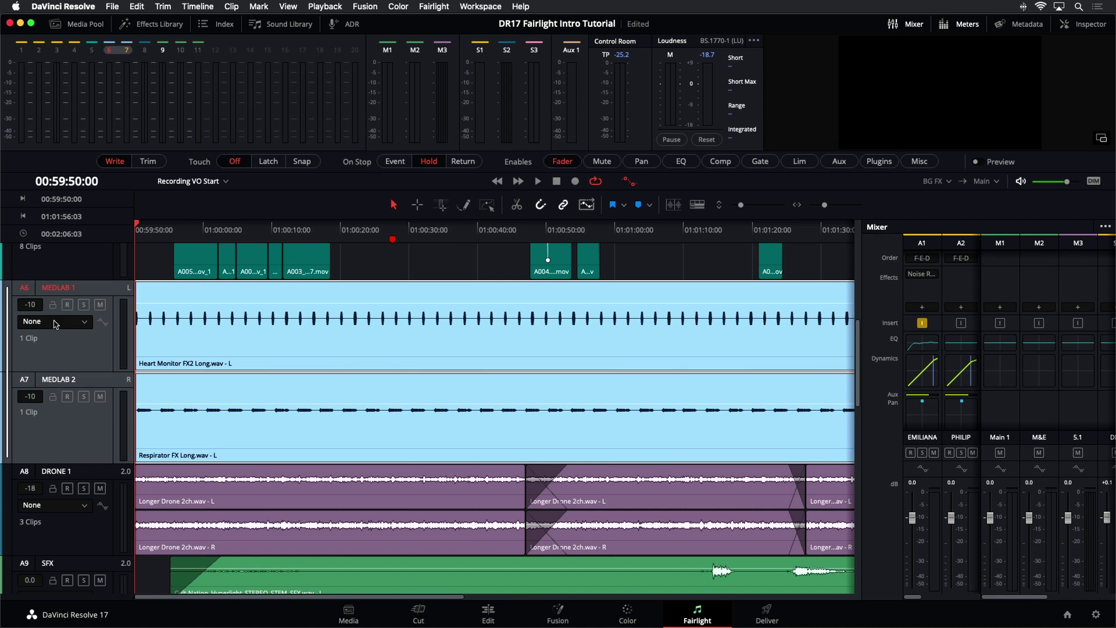
click(982, 581)
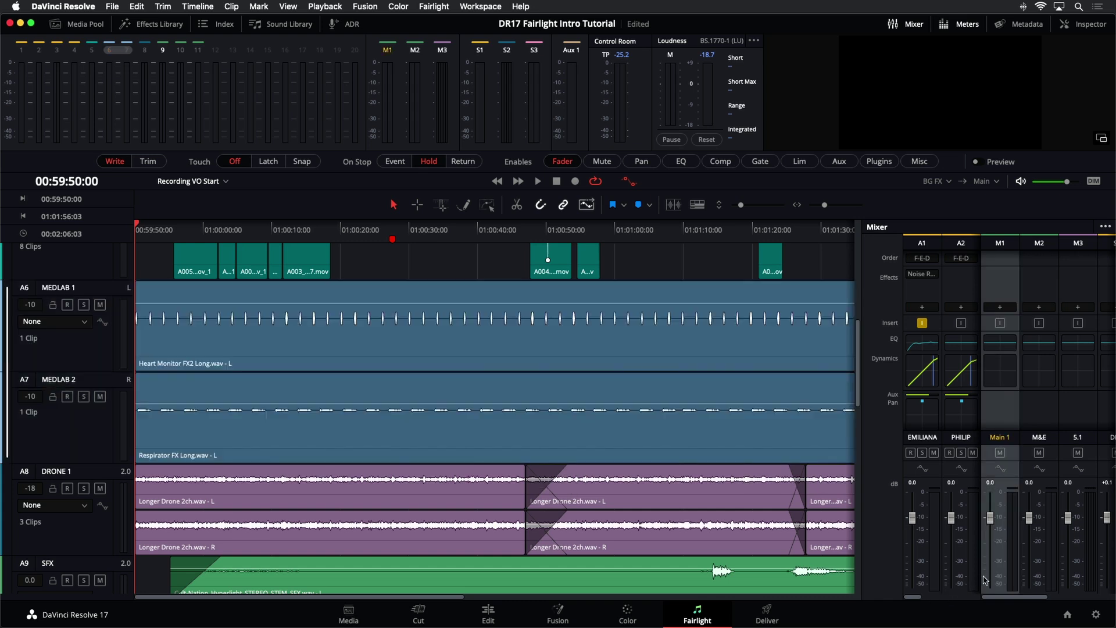
drag(981, 578, 1114, 554)
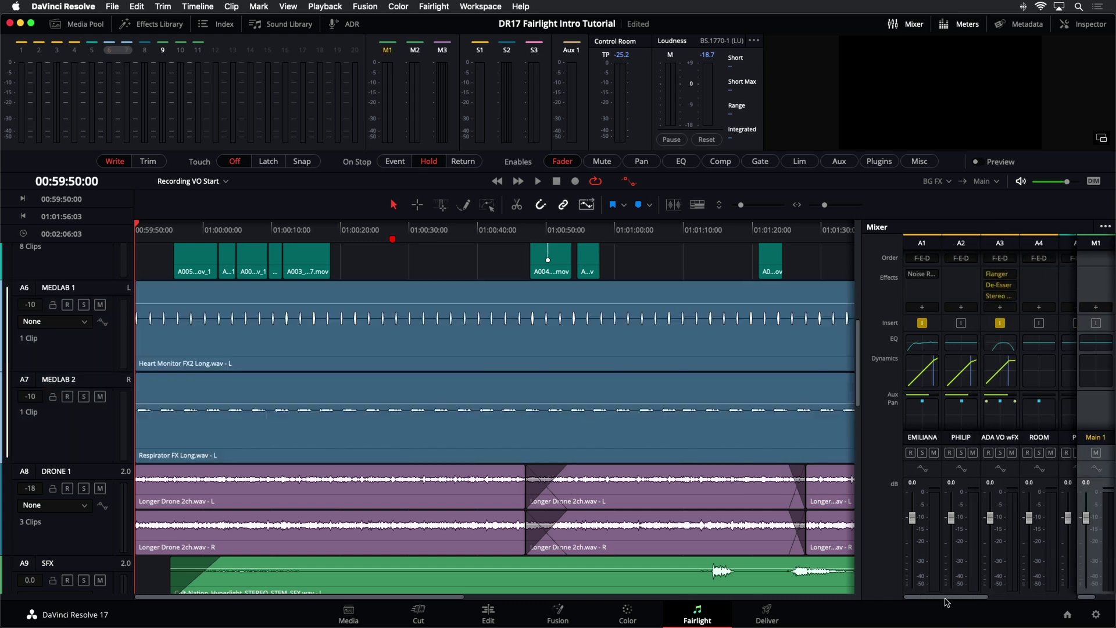
drag(946, 599, 1022, 593)
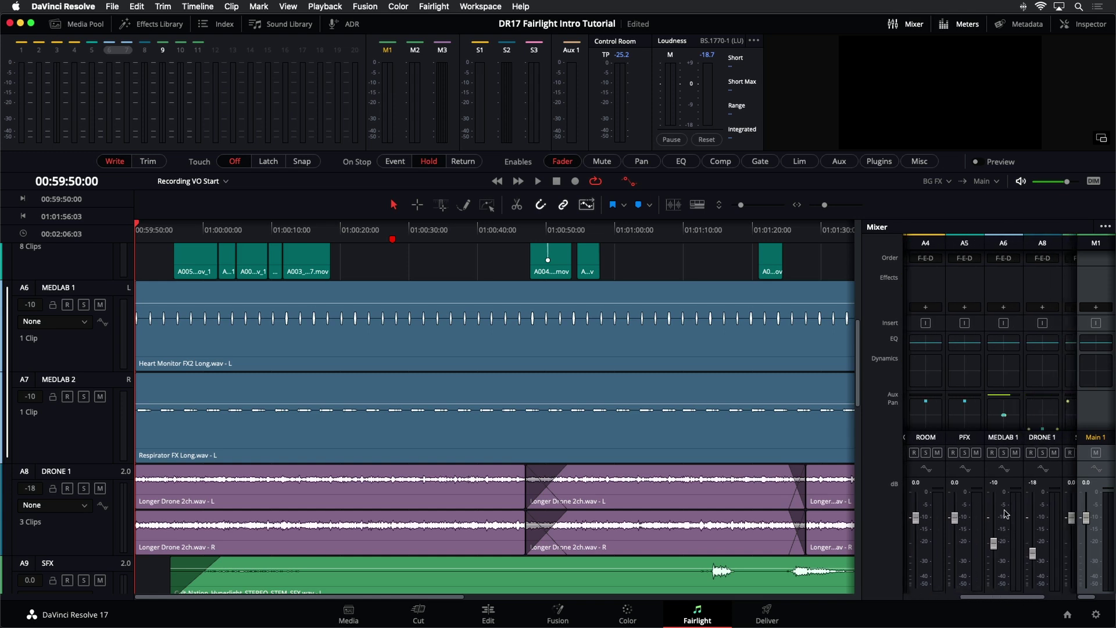
click(1010, 492)
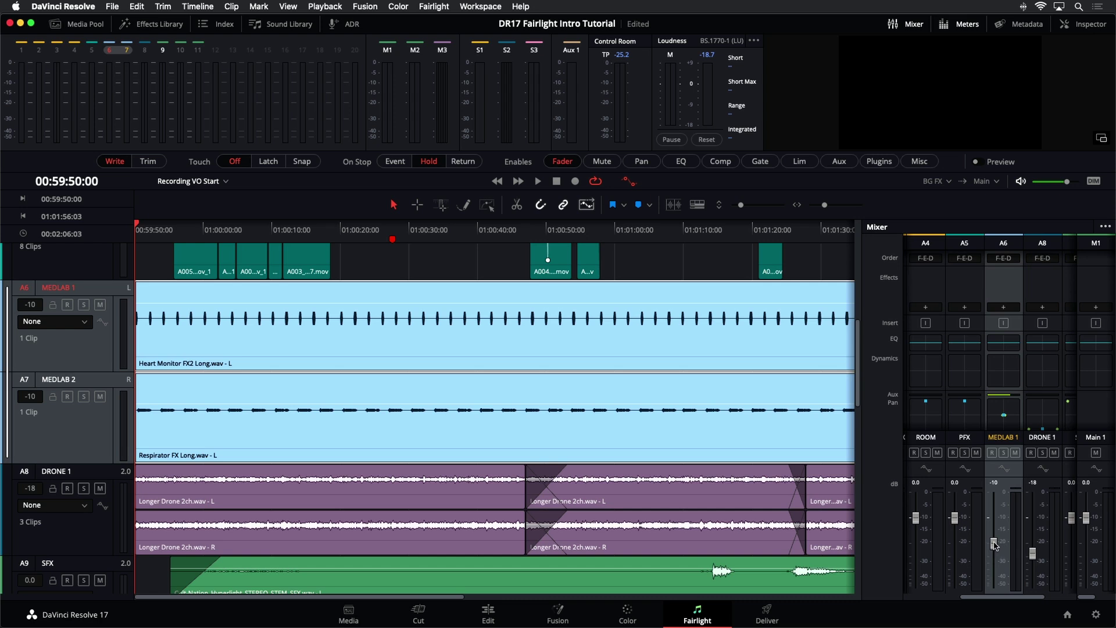
mouse_move(995, 545)
mouse_down()
mouse_move(996, 572)
mouse_move(992, 541)
mouse_up()
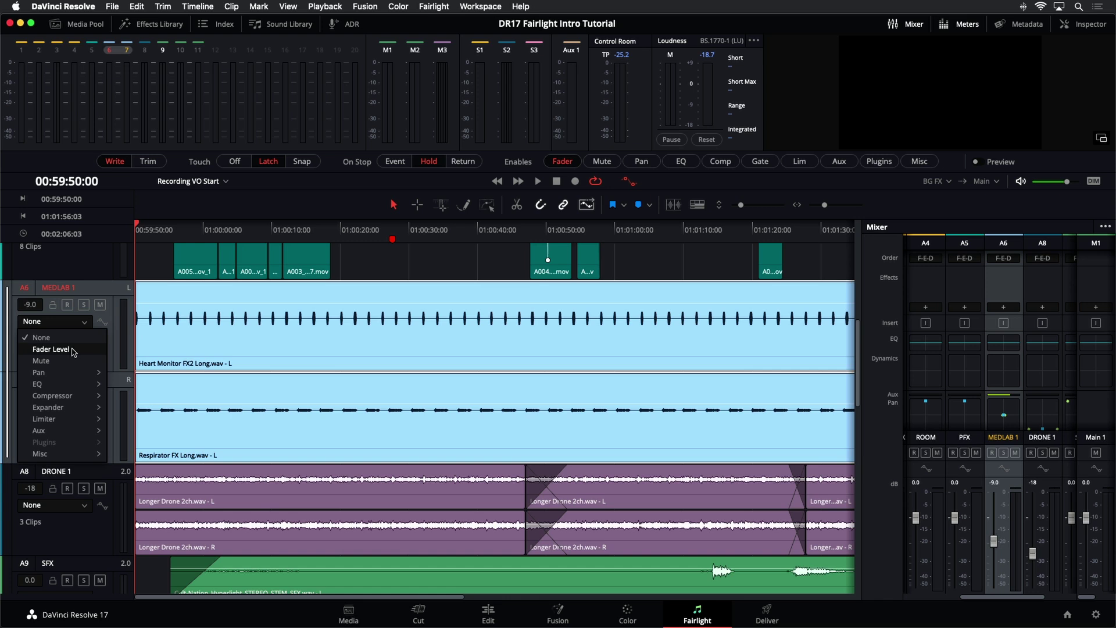
Step: Show and arm Fader Level automation on MEDLAB 1, and record a fader move down to -21 dB during playback from the start
click(73, 350)
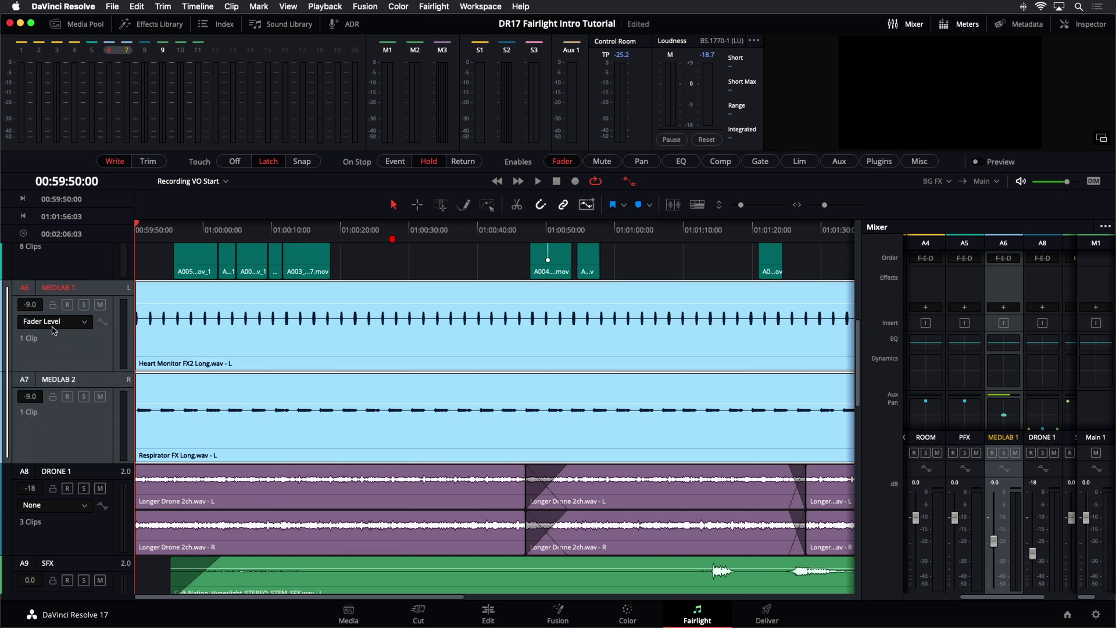
click(103, 324)
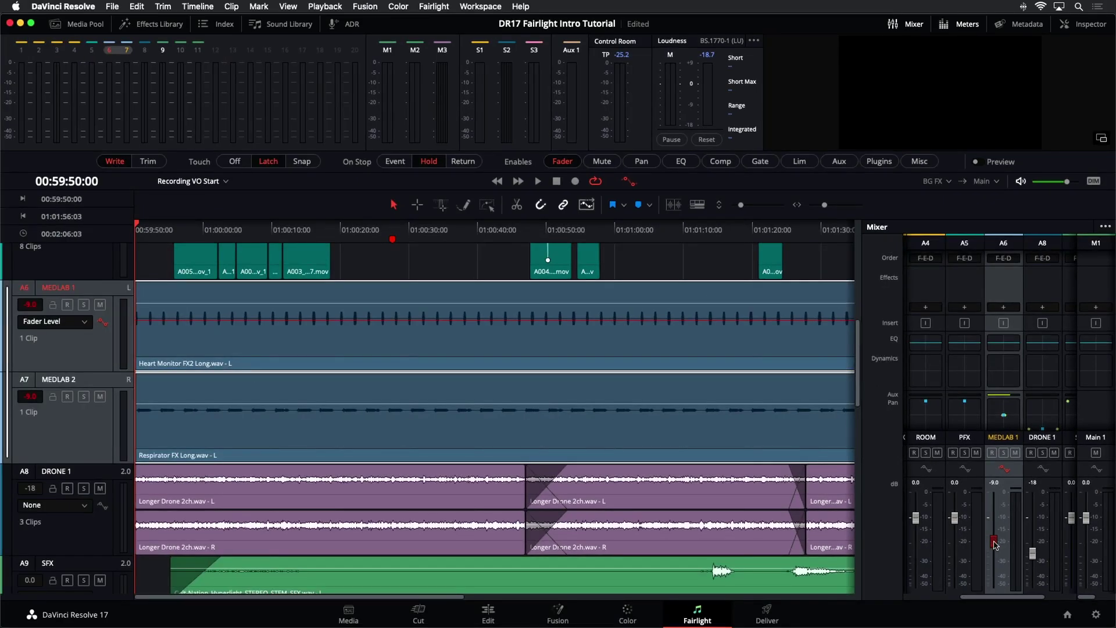
key(space)
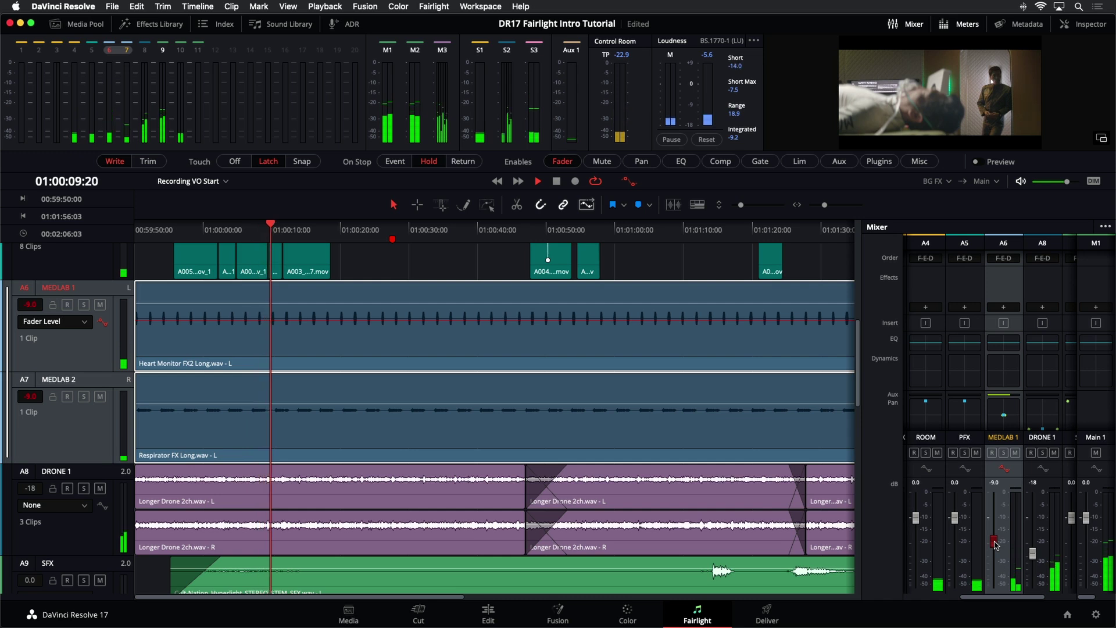
drag(996, 545, 1000, 561)
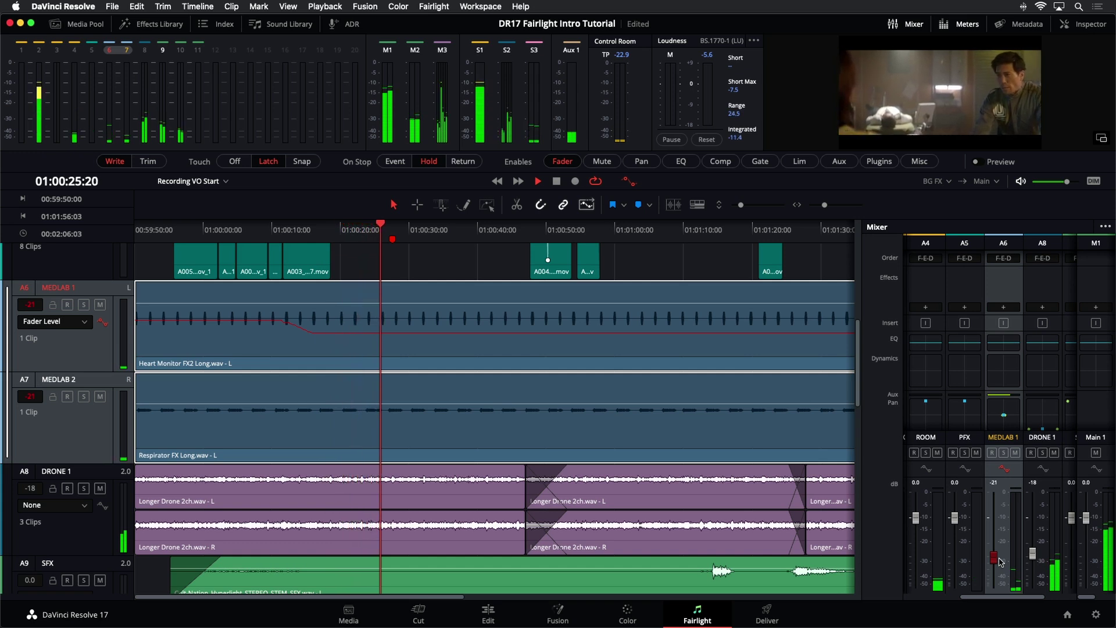
key(space)
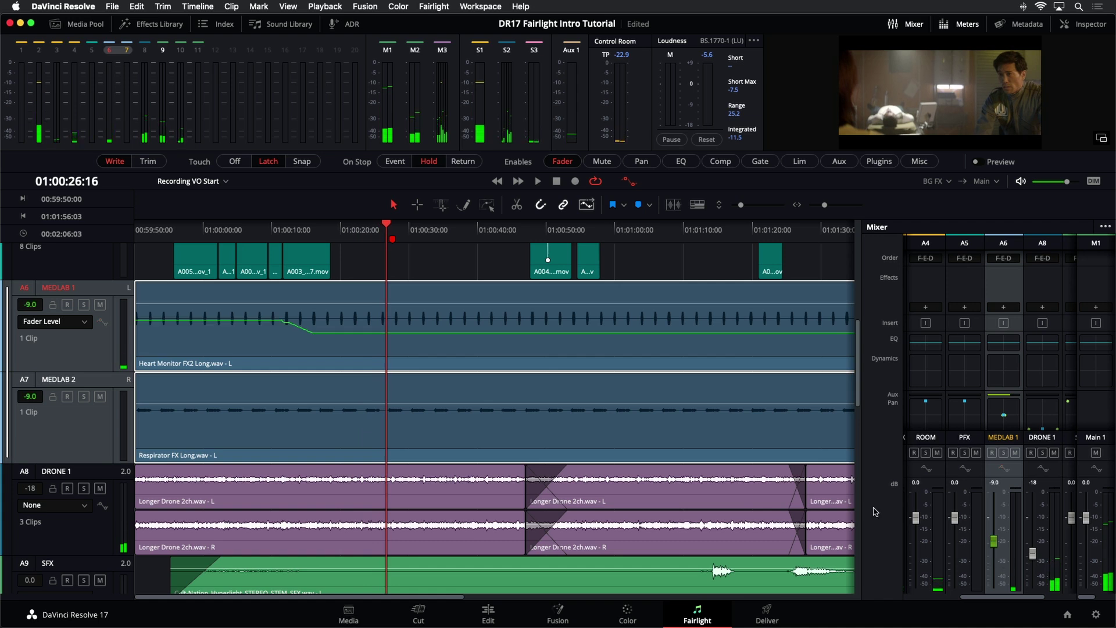
scroll(362, 381, up, 5)
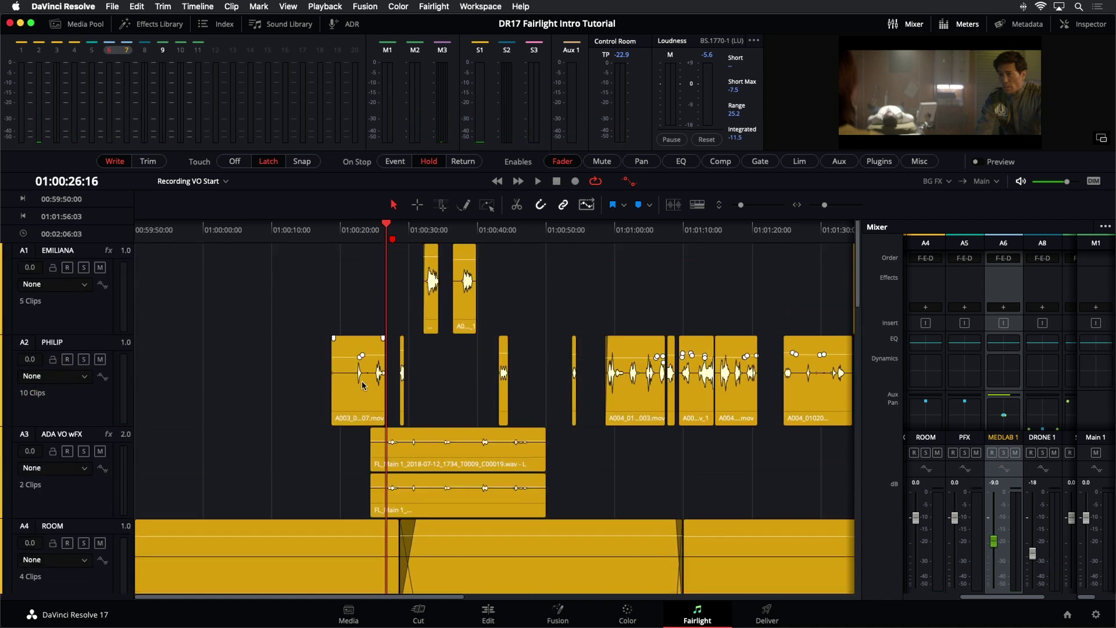
Step: Bring the MEDLAB tracks into view and set the control room monitoring source to Main 1
scroll(363, 383, down, 6)
scroll(362, 364, up, 4)
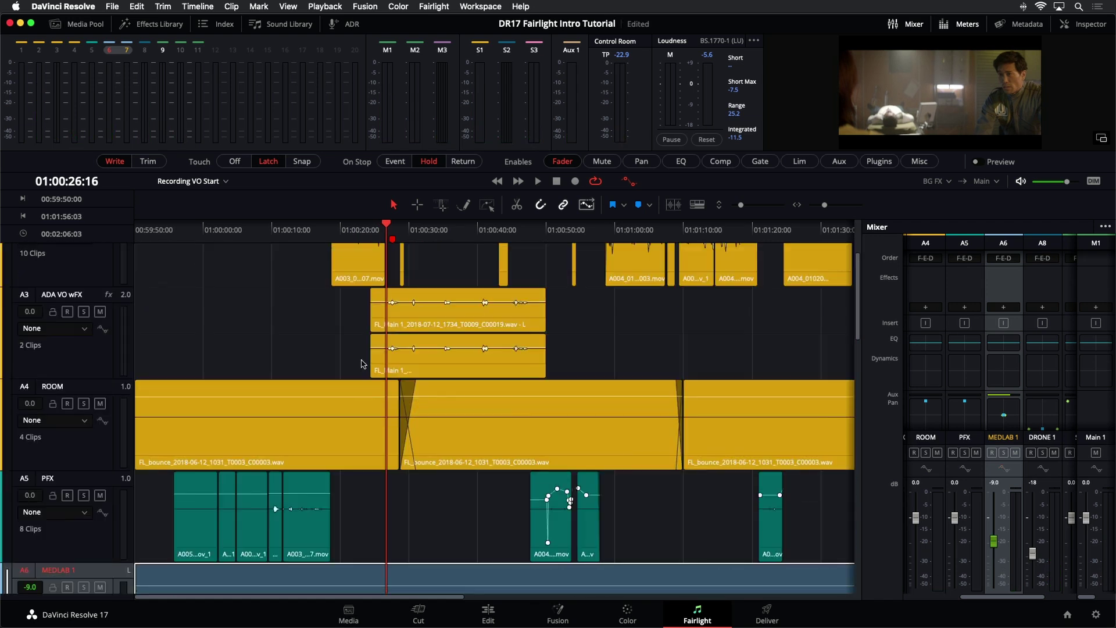
scroll(362, 364, down, 2)
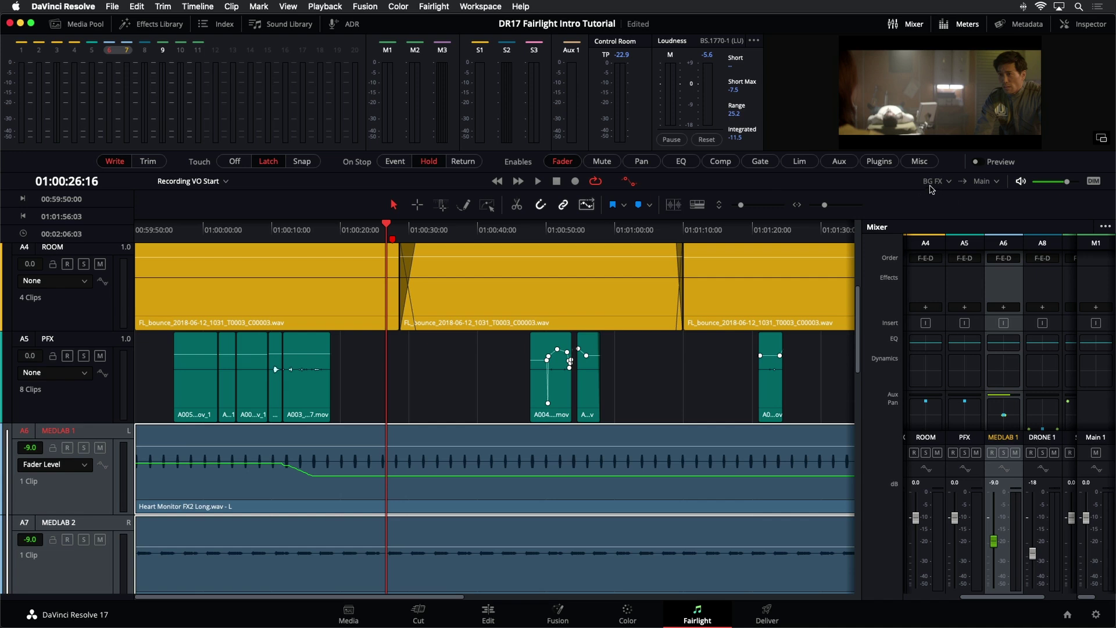
click(950, 183)
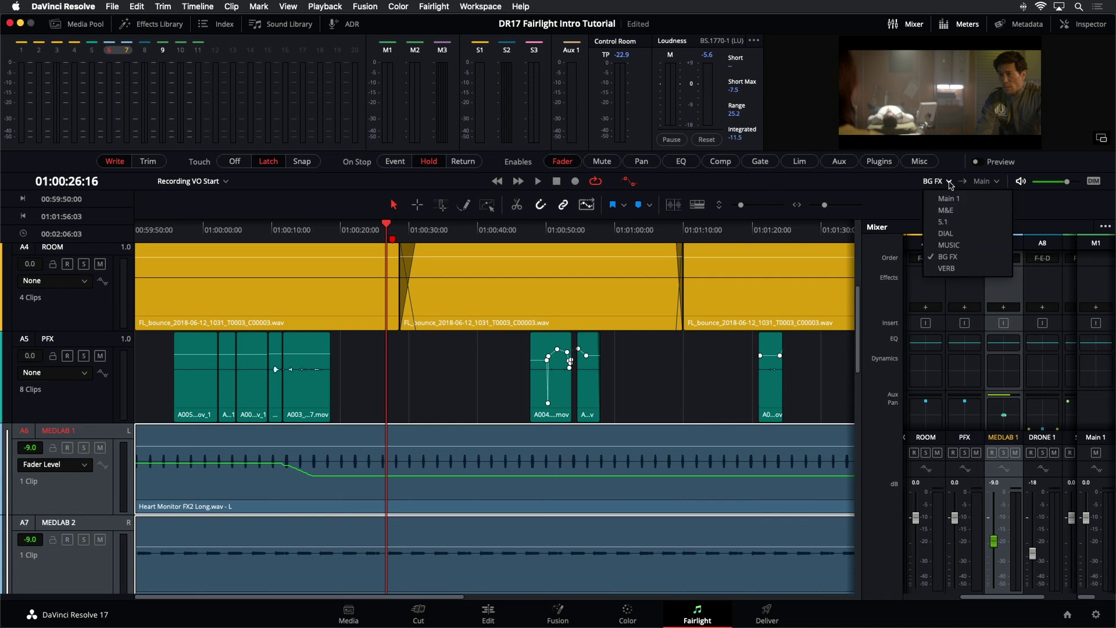
click(949, 199)
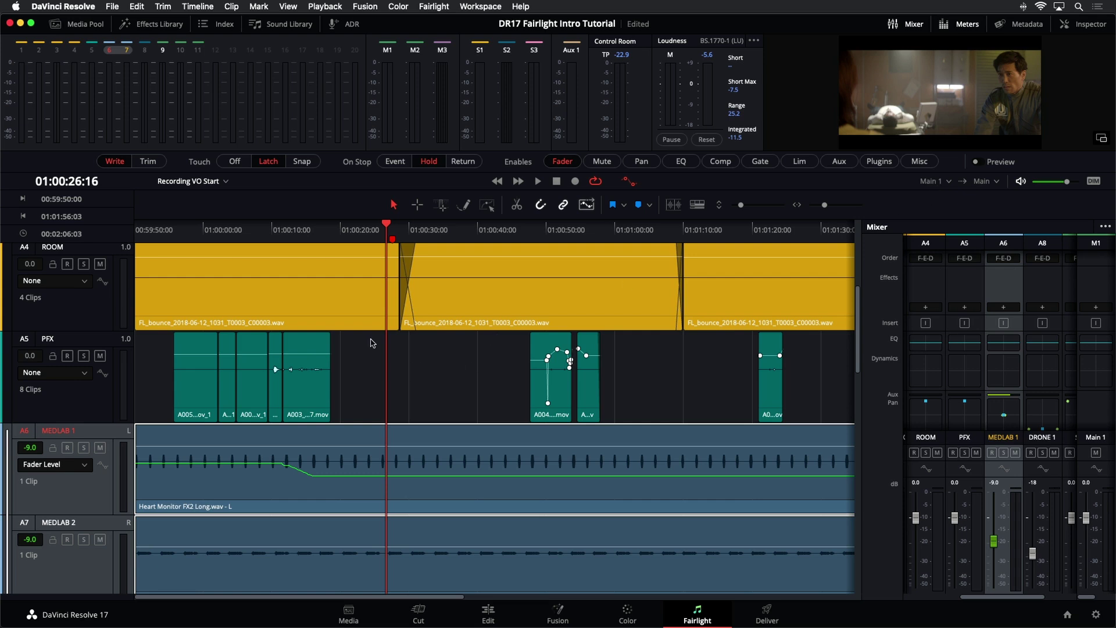
Step: Play the mix from about 01:00:01 for a few seconds to check the monitored output
click(214, 231)
key(space)
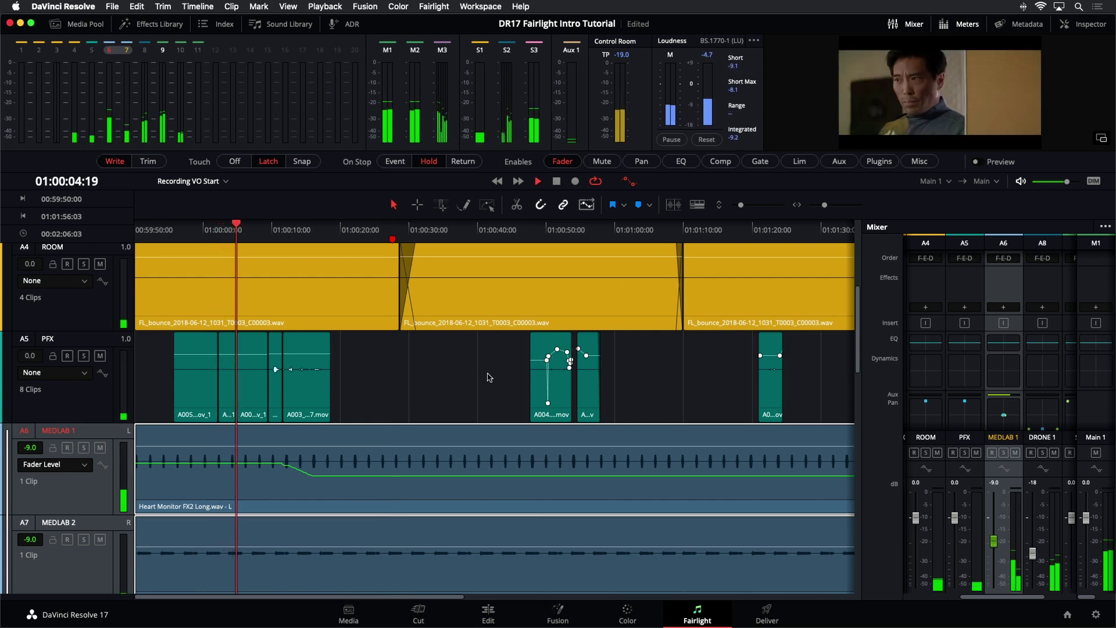
key(space)
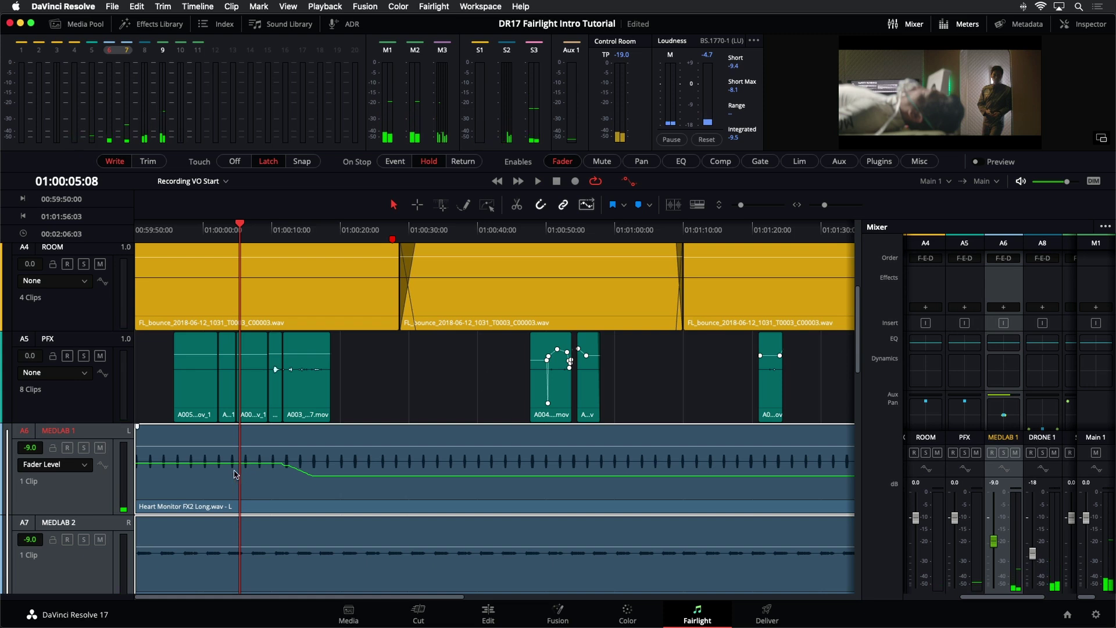
Step: Review the Pan automation parameters available for MEDLAB 1 and open its Audio Pan window
scroll(377, 475, down, 3)
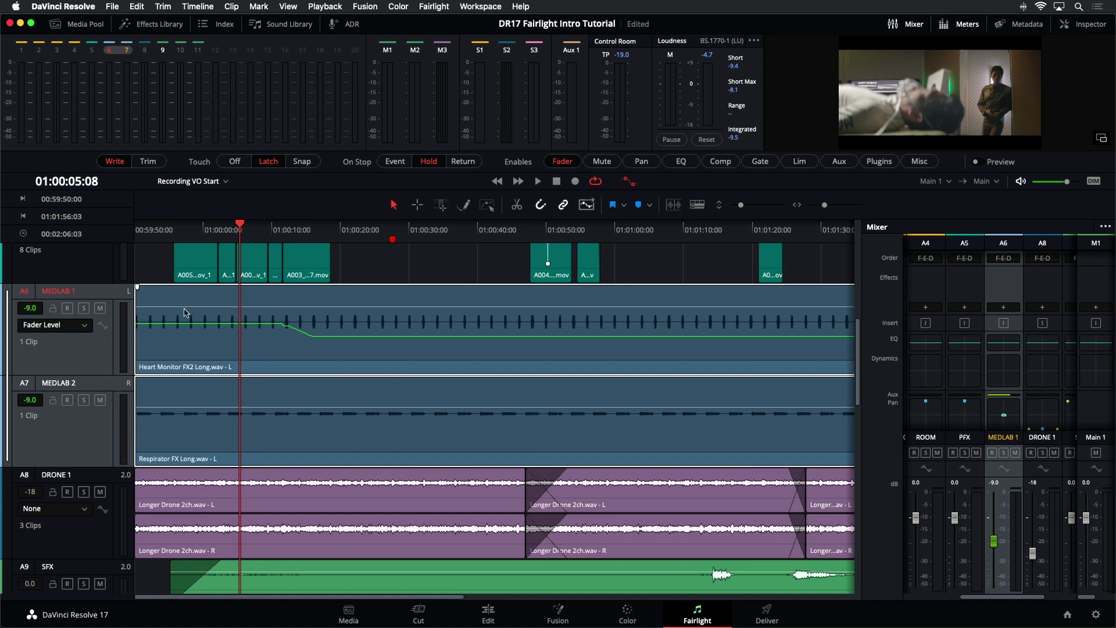
click(81, 329)
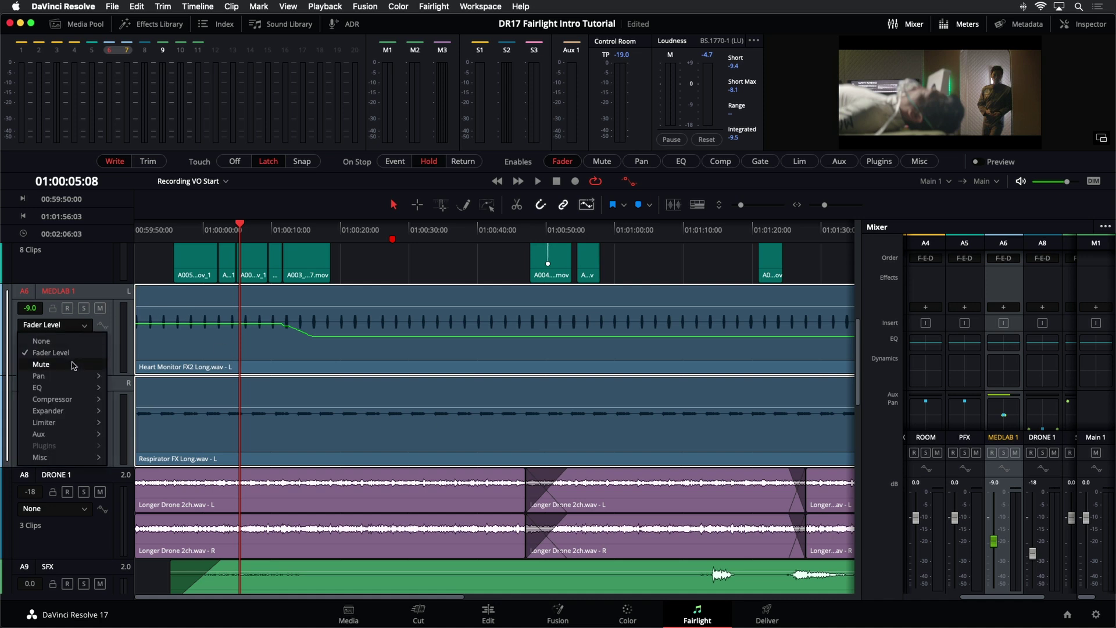
mouse_move(79, 376)
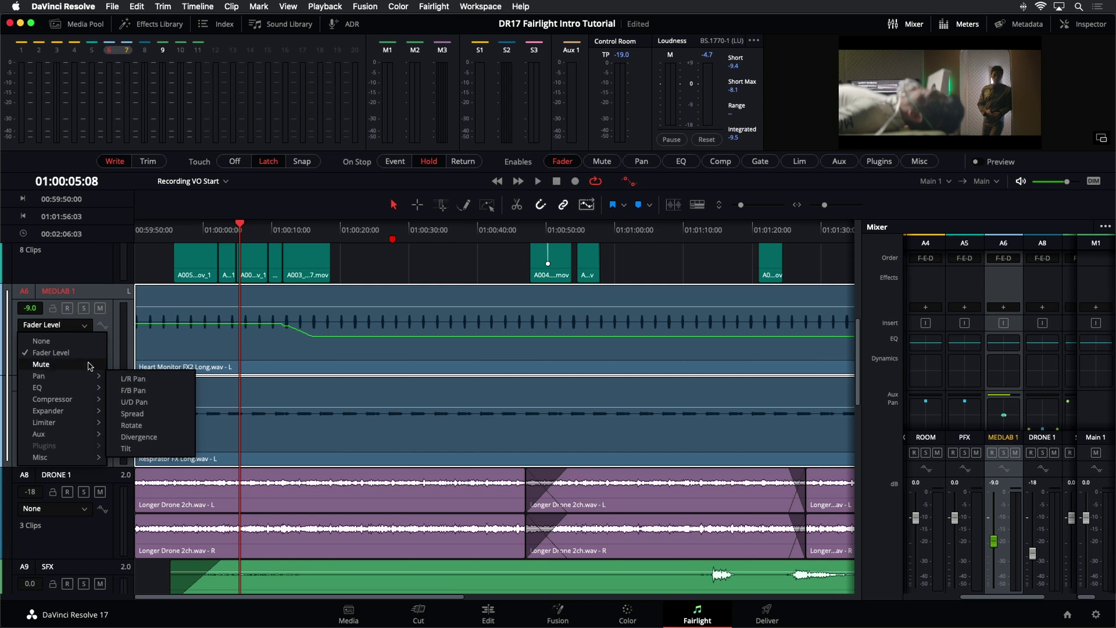
click(991, 396)
double_click(991, 396)
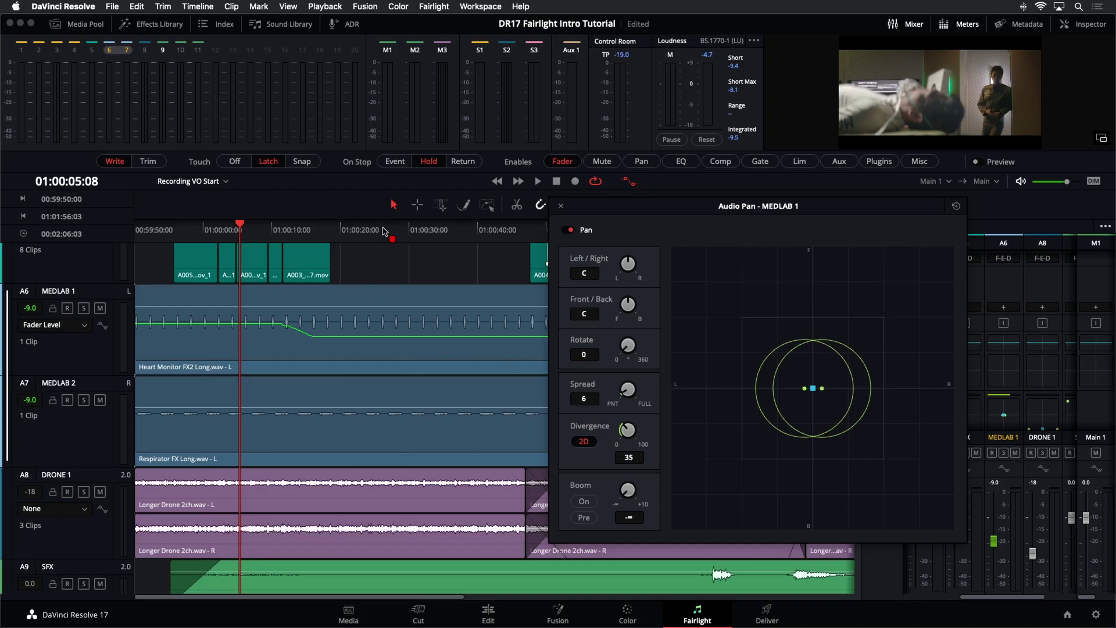
Step: Place the playhead at 01:00:27:15 and set automation to Pan only, with On Stop set to Event
click(393, 230)
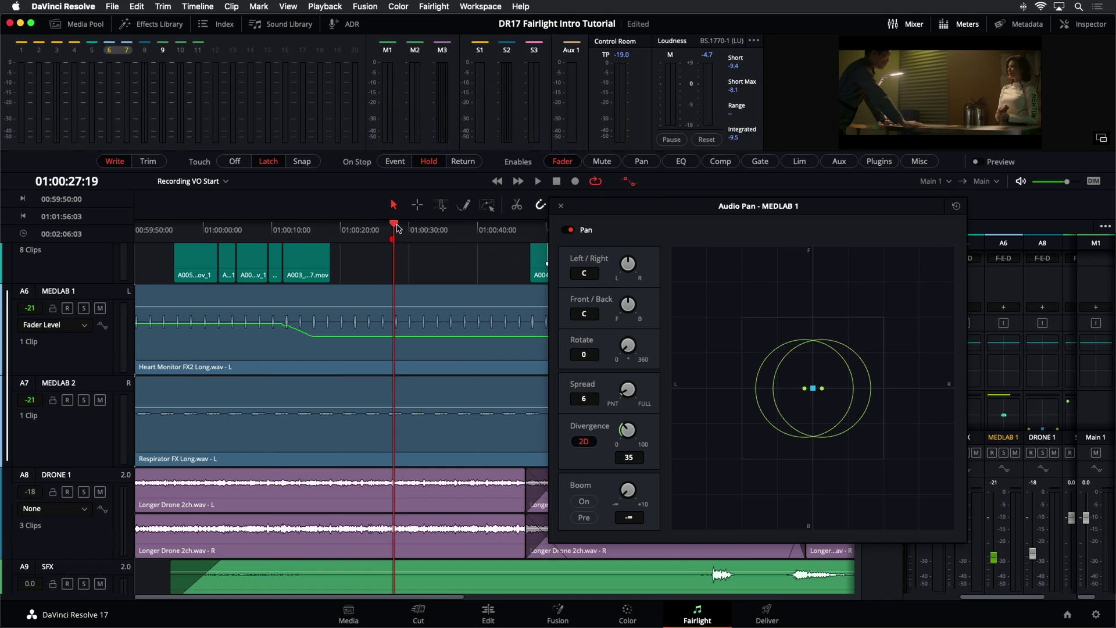
click(392, 225)
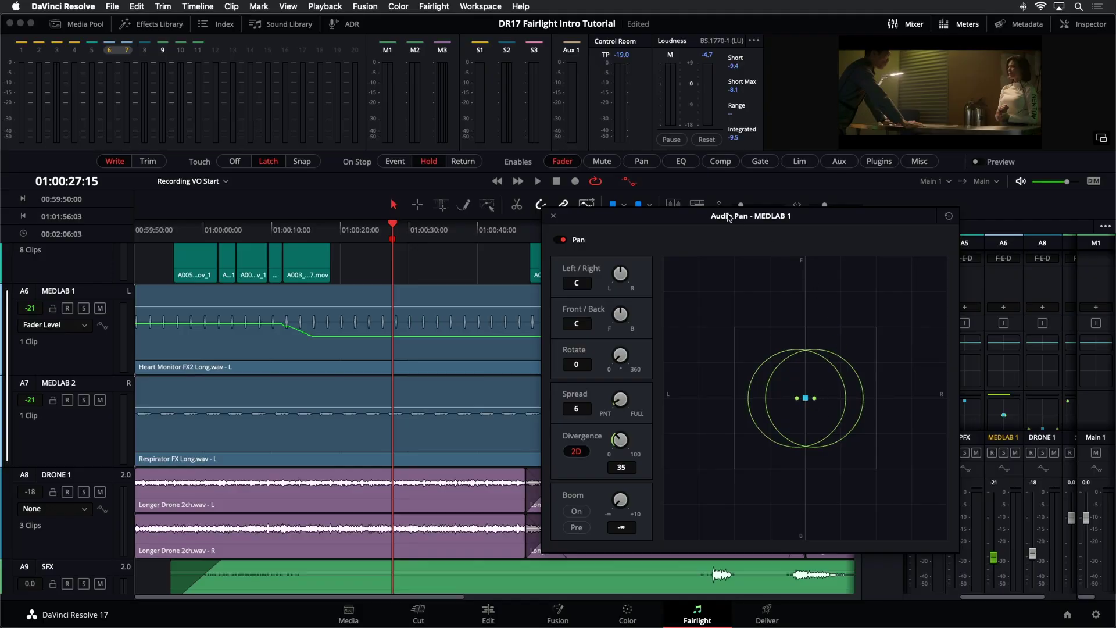
click(642, 161)
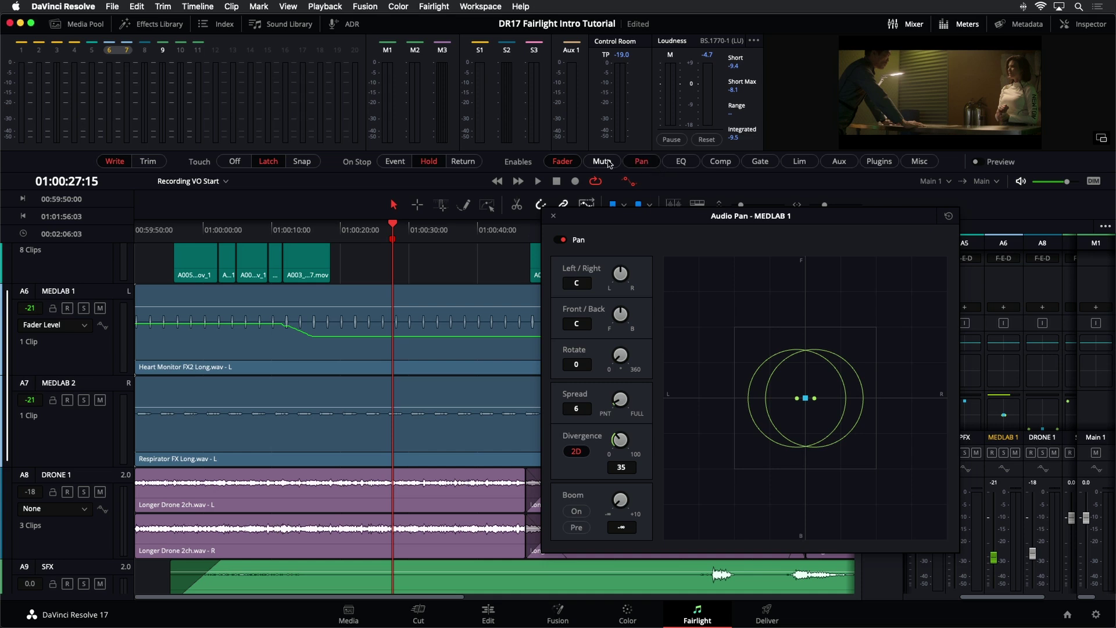
click(568, 163)
click(388, 167)
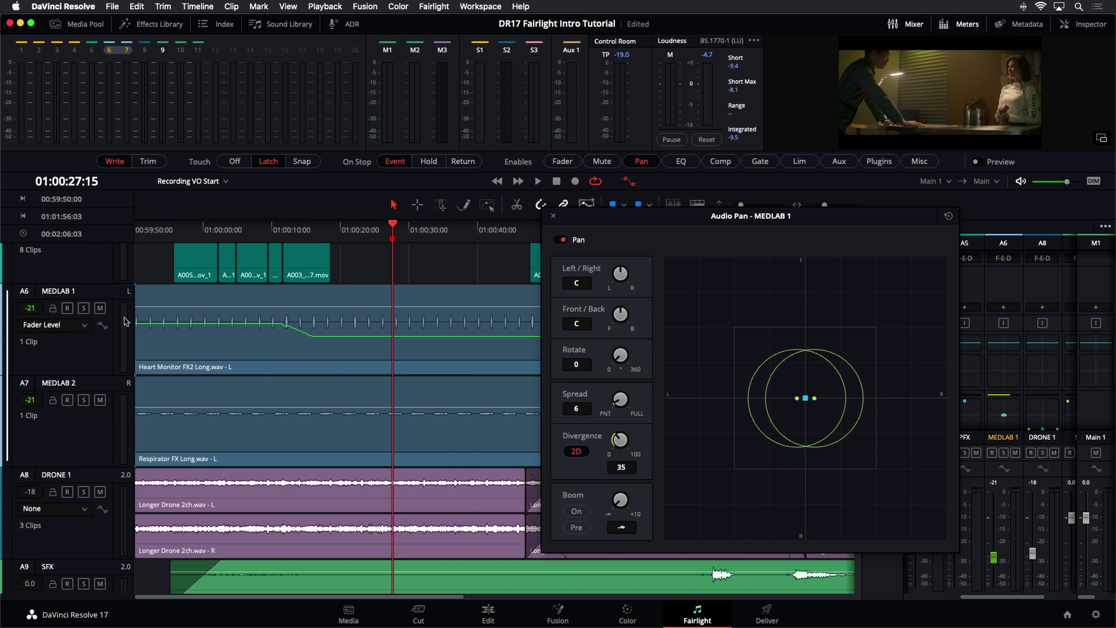
Step: Show and arm L/R Pan automation on MEDLAB 1, and add a centre keyframe at the playhead with the pencil tool
click(85, 328)
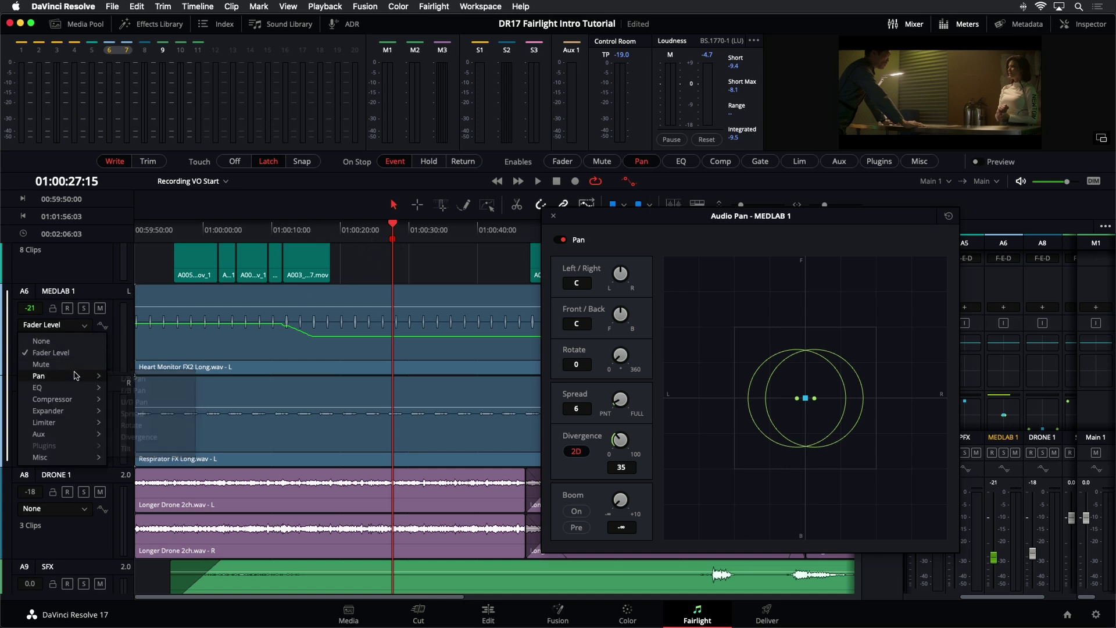
mouse_move(62, 379)
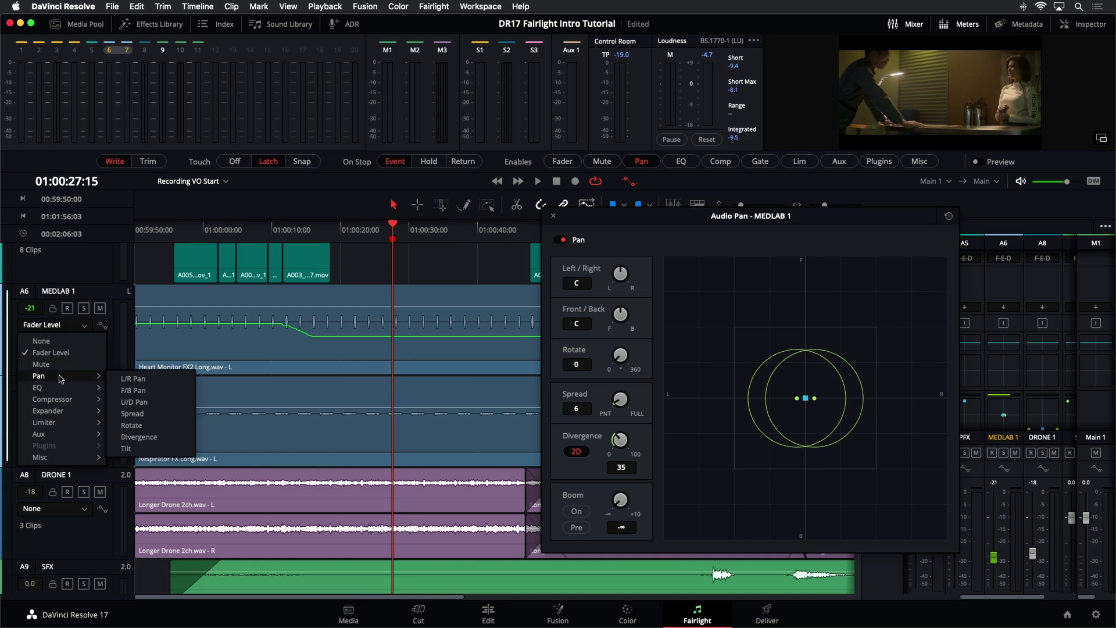
click(133, 379)
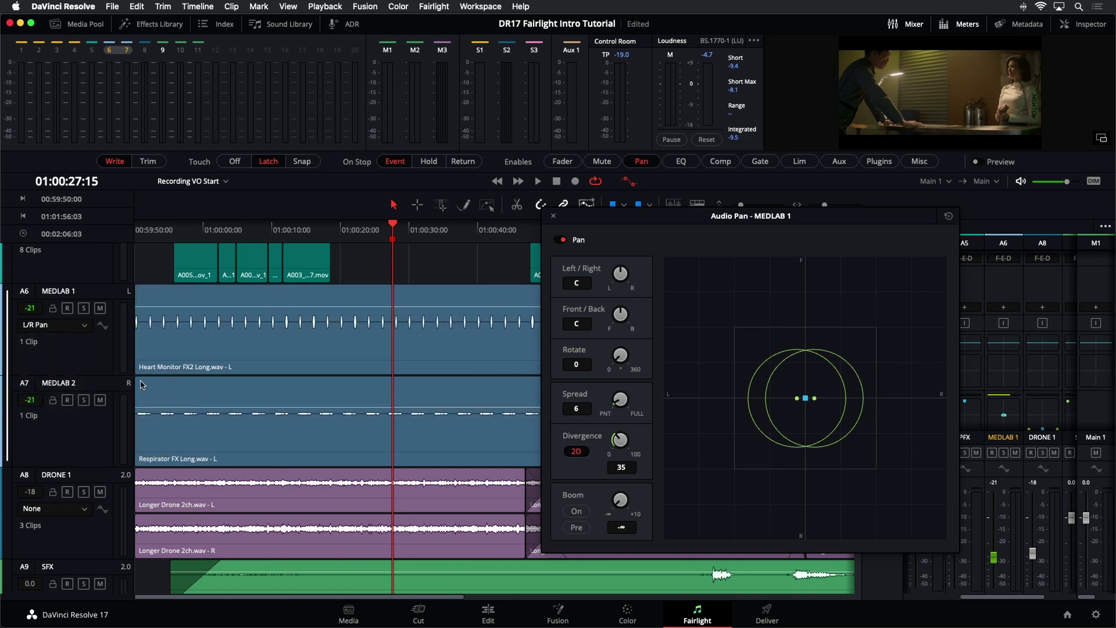
click(102, 327)
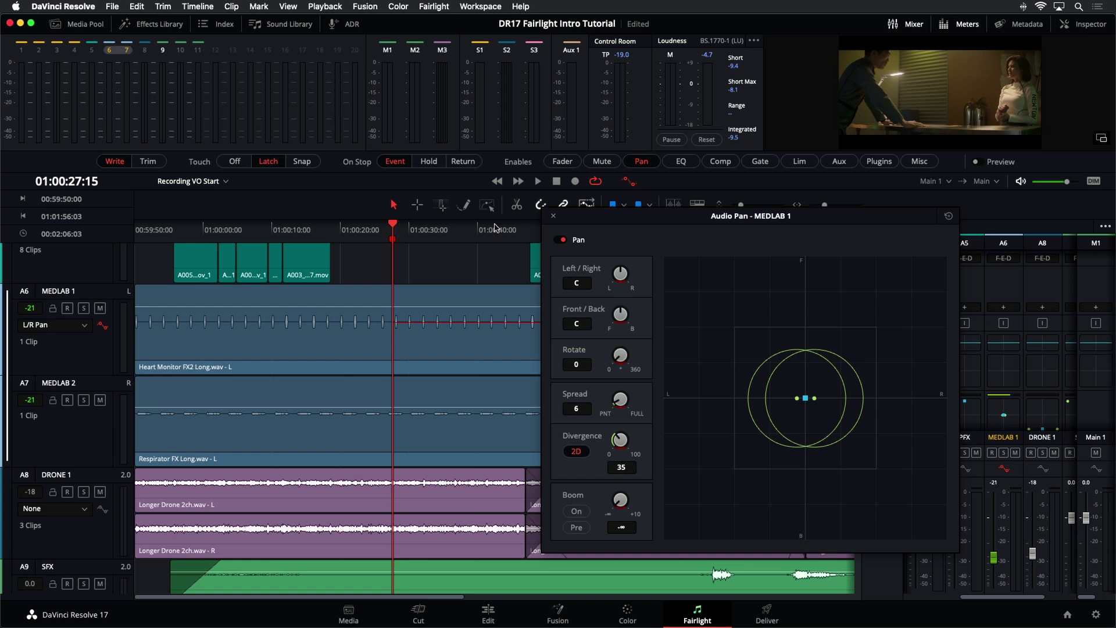
click(396, 325)
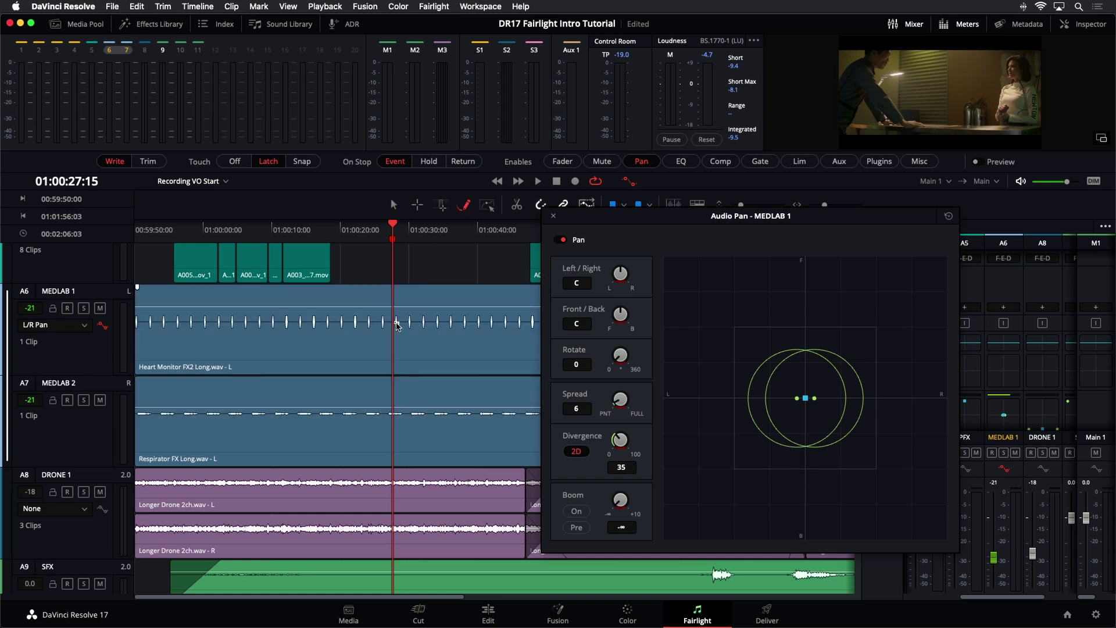
click(397, 324)
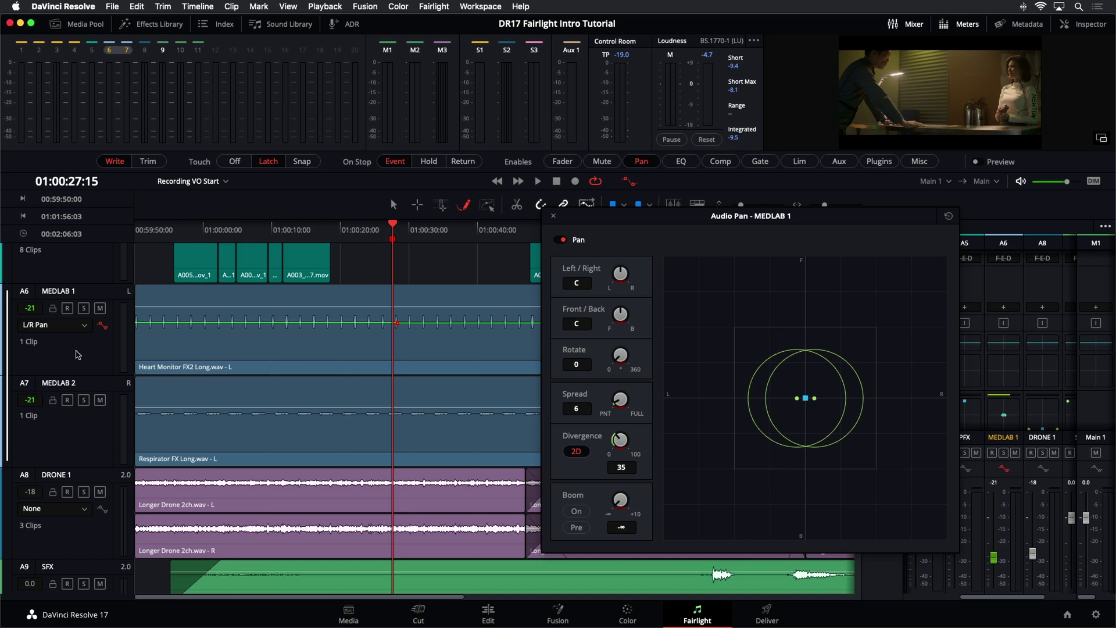
Step: Show F/B Pan automation on MEDLAB 1, add a centre keyframe at the playhead, and save the project
click(66, 325)
mouse_move(67, 377)
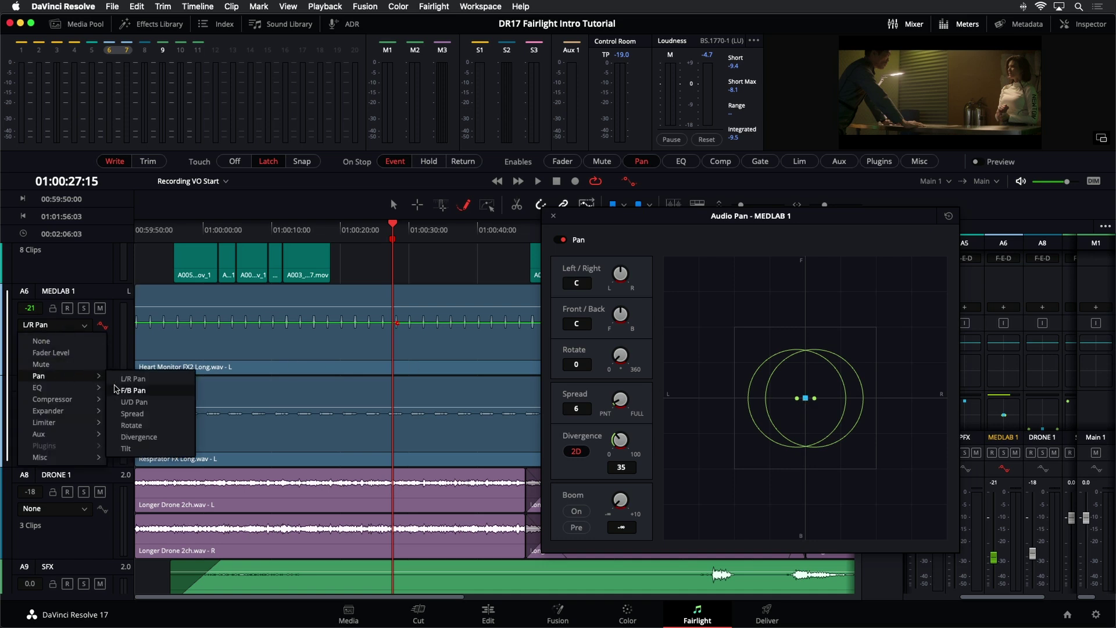
click(129, 390)
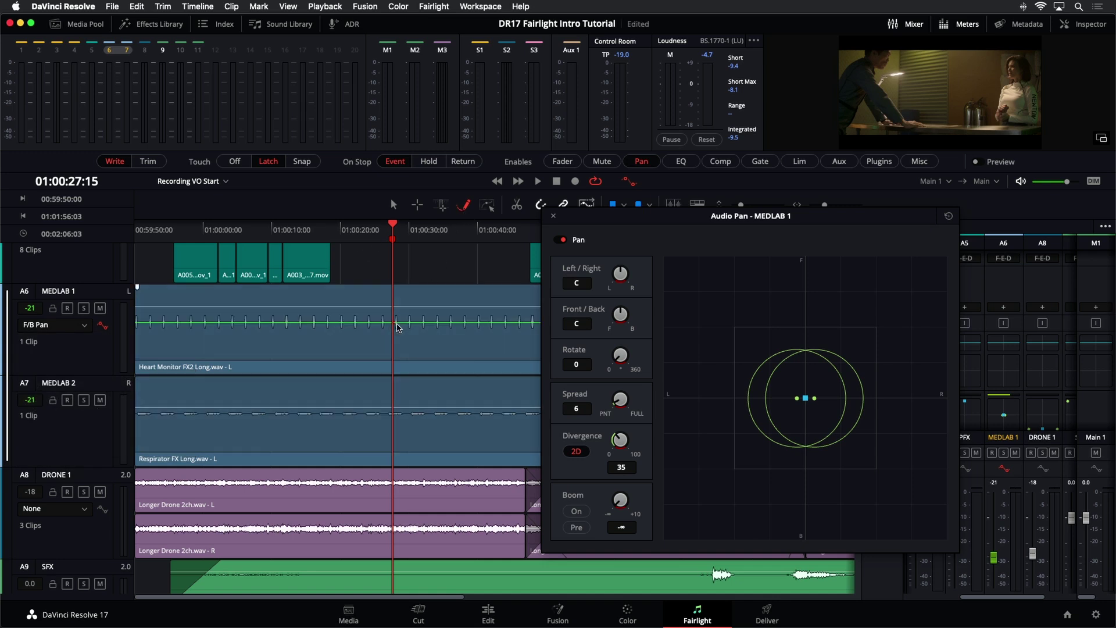
key(super+s)
Step: Show the L/R Pan curve on MEDLAB 1 and move the playhead to the timeline start at 00:59:50:00
click(79, 325)
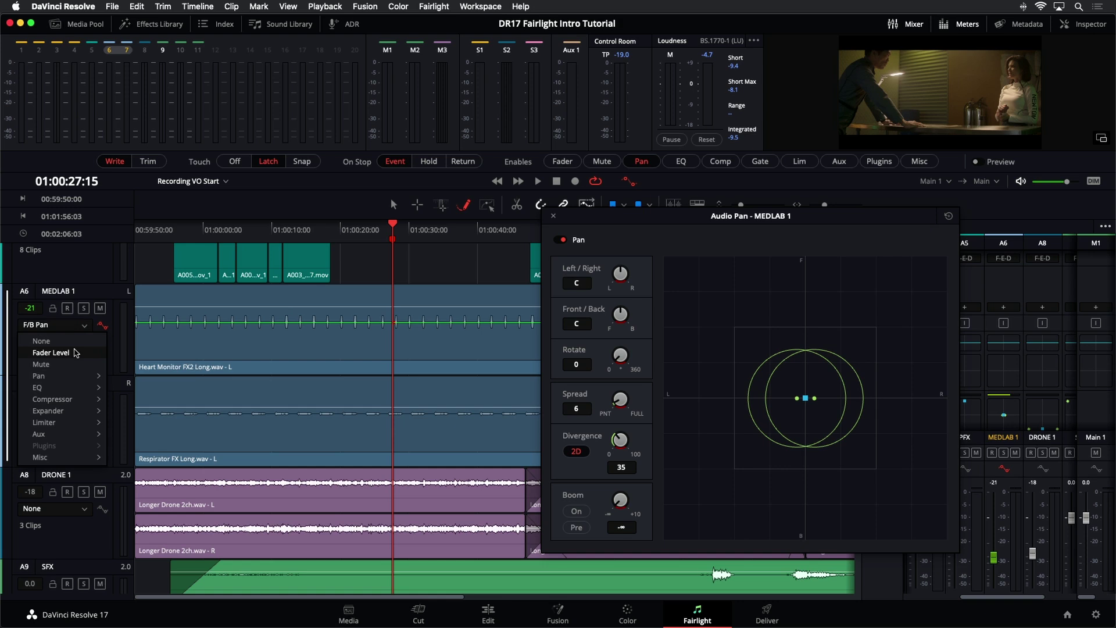
mouse_move(93, 376)
click(134, 381)
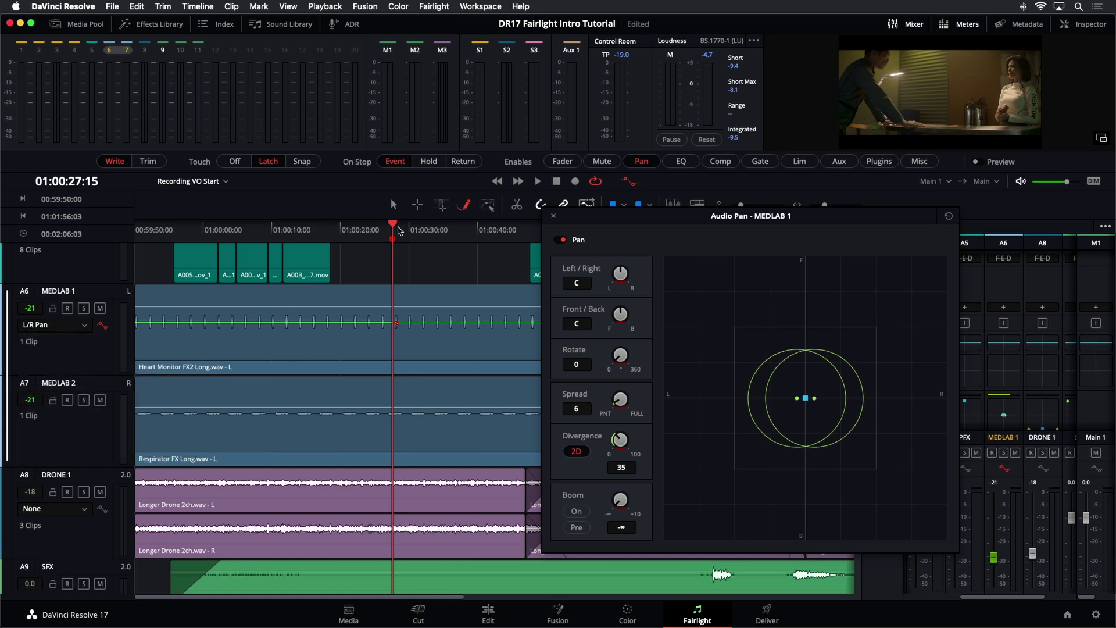
drag(393, 228, 137, 227)
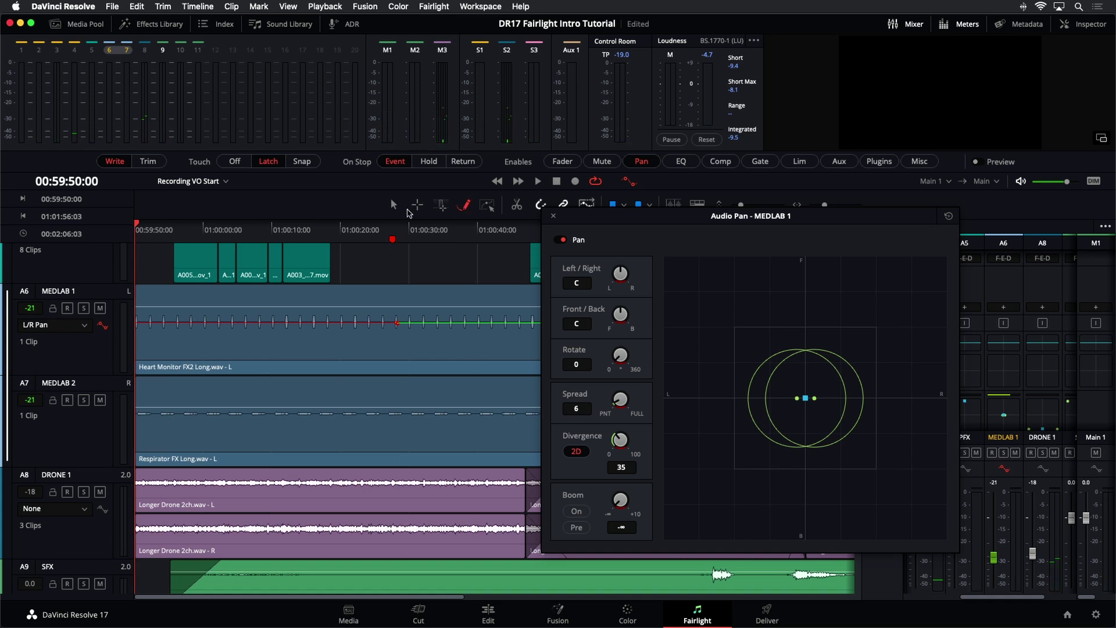
Step: Switch back to the selection tool and position the MEDLAB 1 pan at 79R and 100F
click(394, 206)
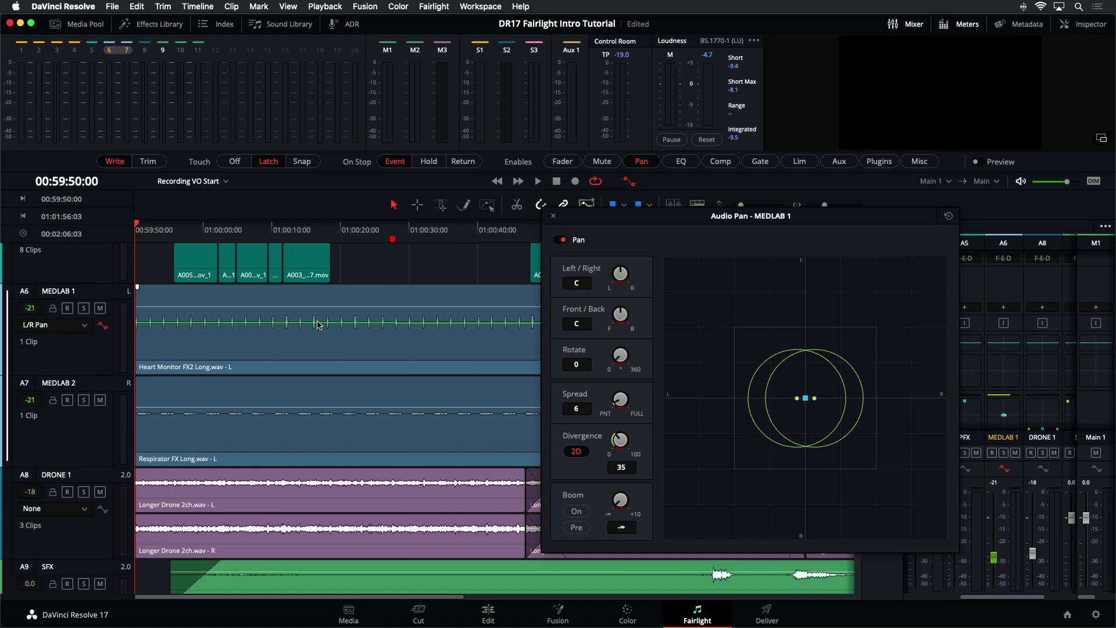
click(463, 205)
drag(807, 399, 918, 241)
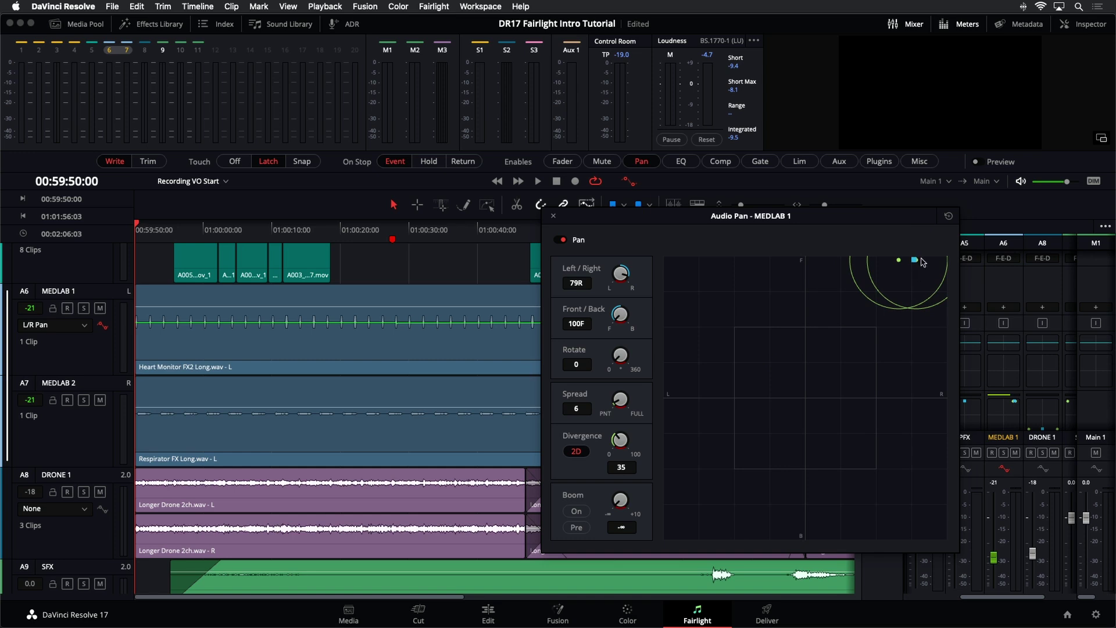
Step: Examine the F/B Pan curve on MEDLAB 1, then return to its L/R Pan curve
click(77, 330)
mouse_move(61, 381)
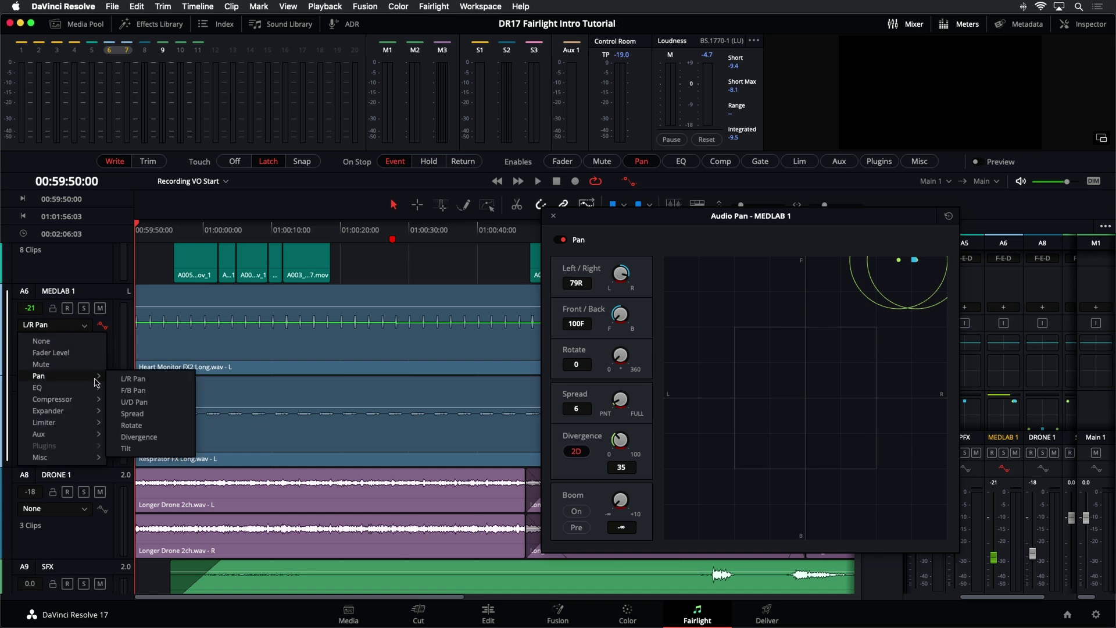
click(126, 390)
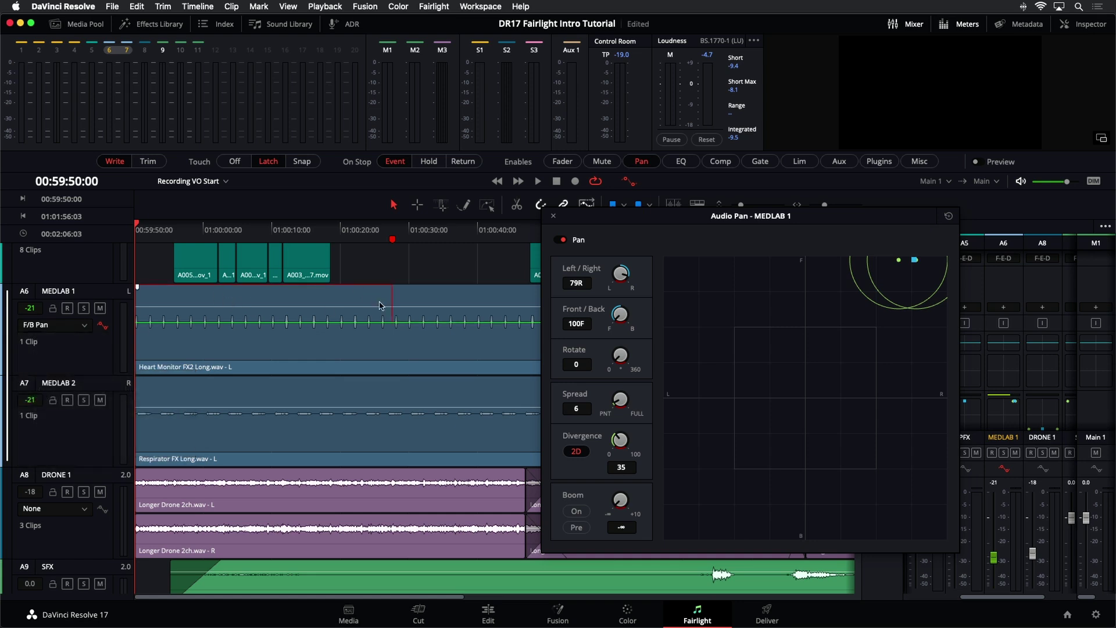
click(36, 326)
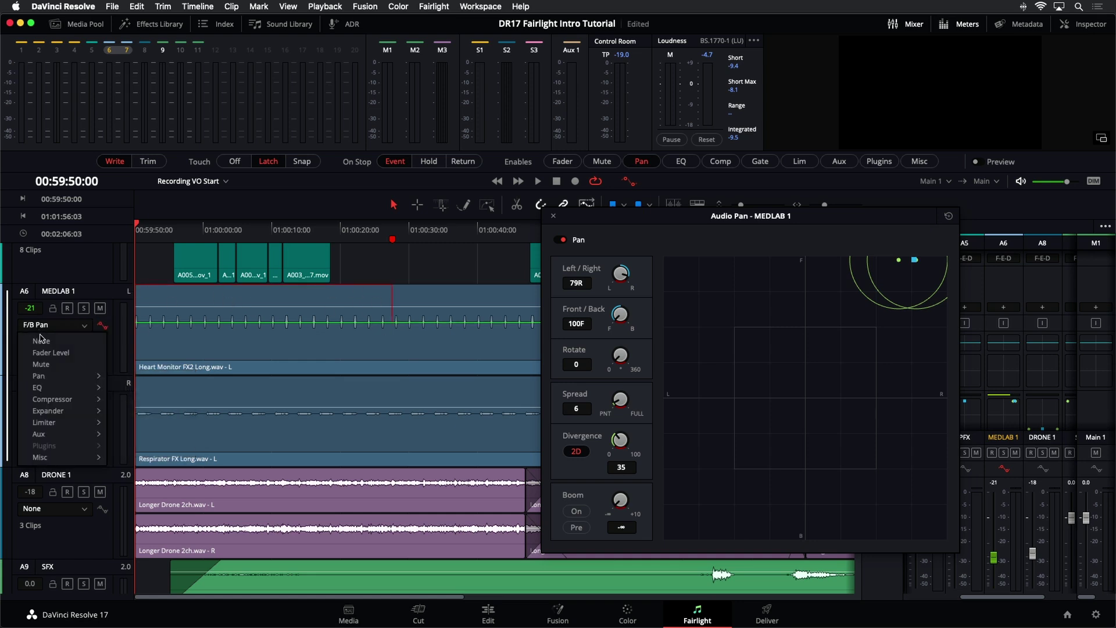
mouse_move(38, 376)
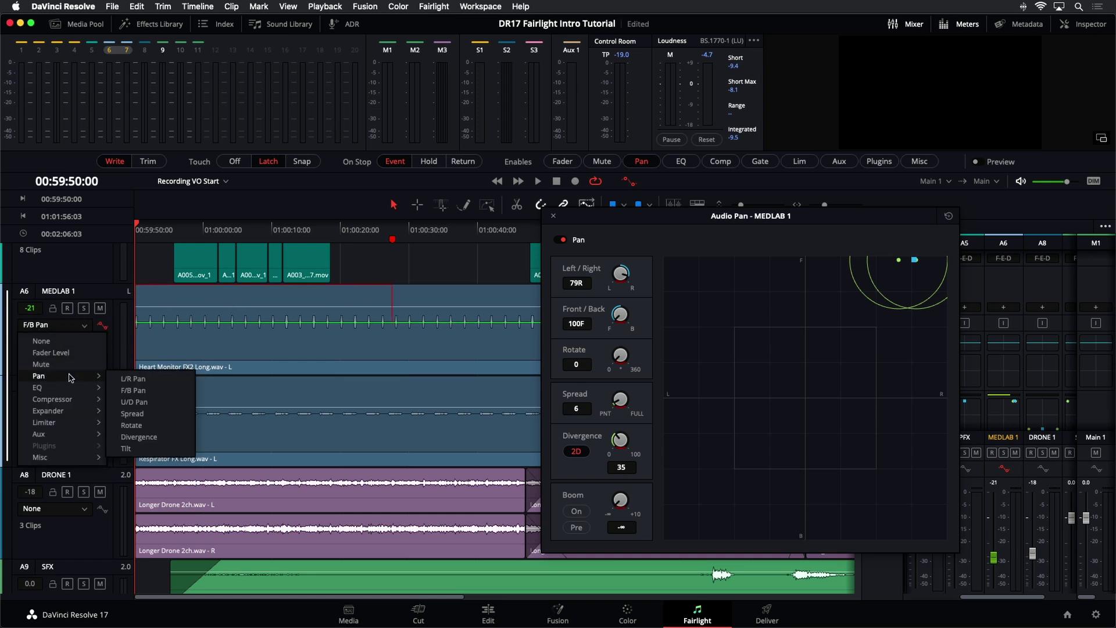
click(134, 381)
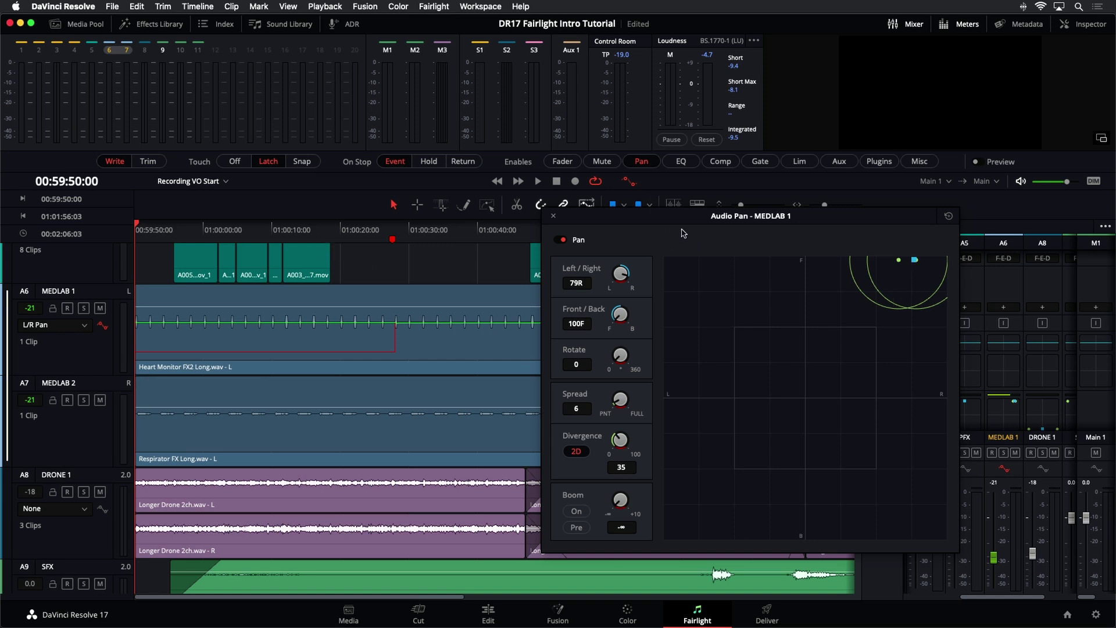
Step: Record a pan move across the front from 79R to 52L on MEDLAB 1 during playback from the start
key(space)
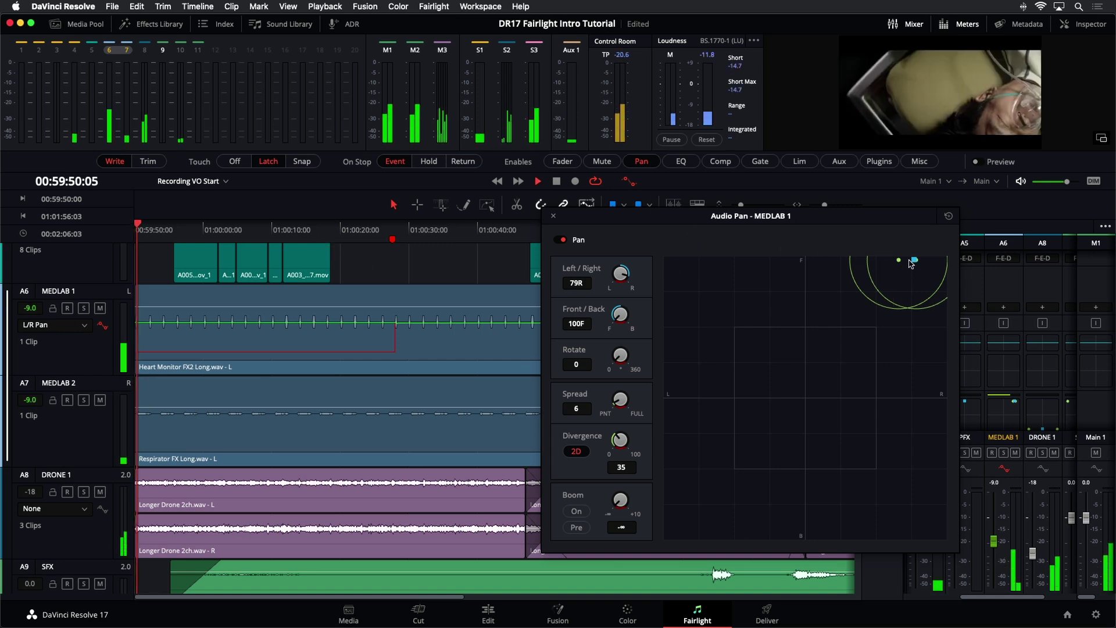
drag(915, 260, 731, 207)
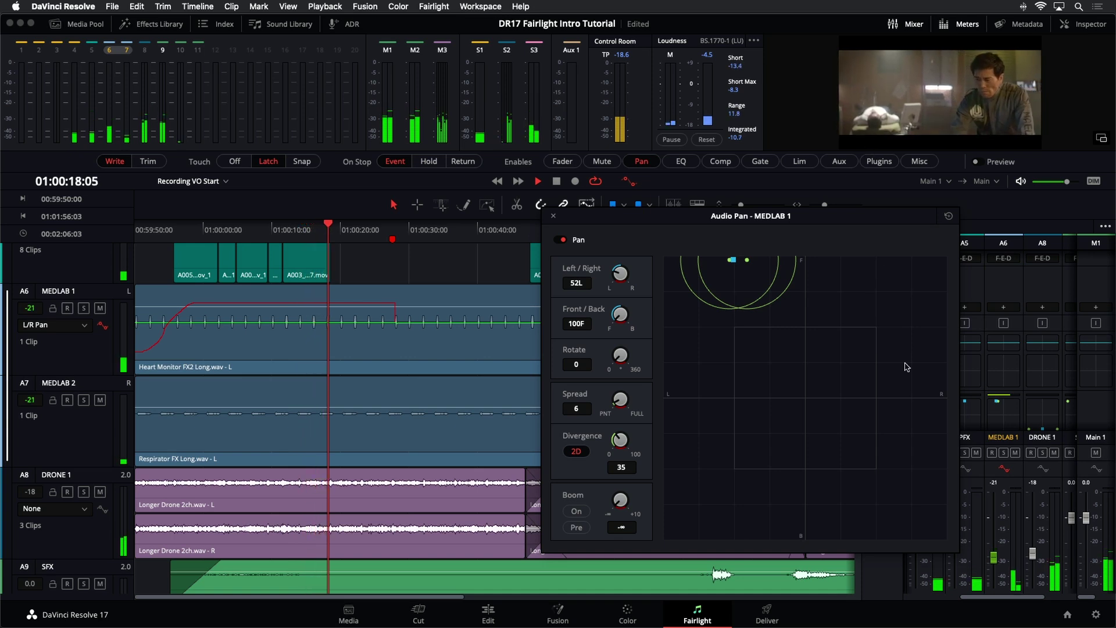
key(space)
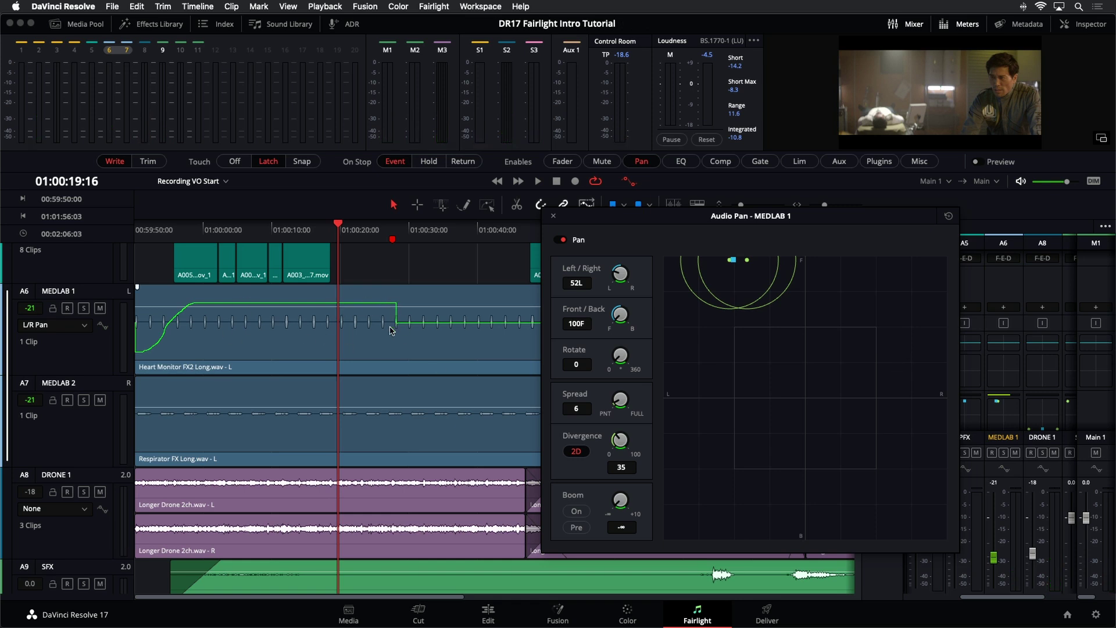
Step: Play back the recorded pan move on MEDLAB 1 from the timeline start and close the track's pan window
key(Home)
key(space)
key(space)
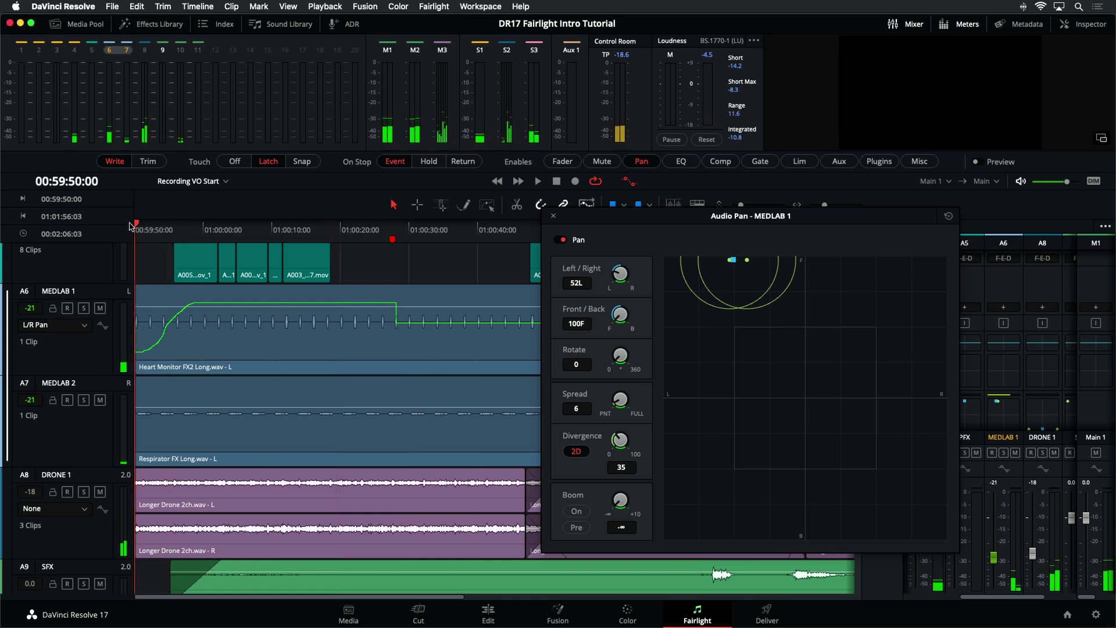
key(space)
key(space)
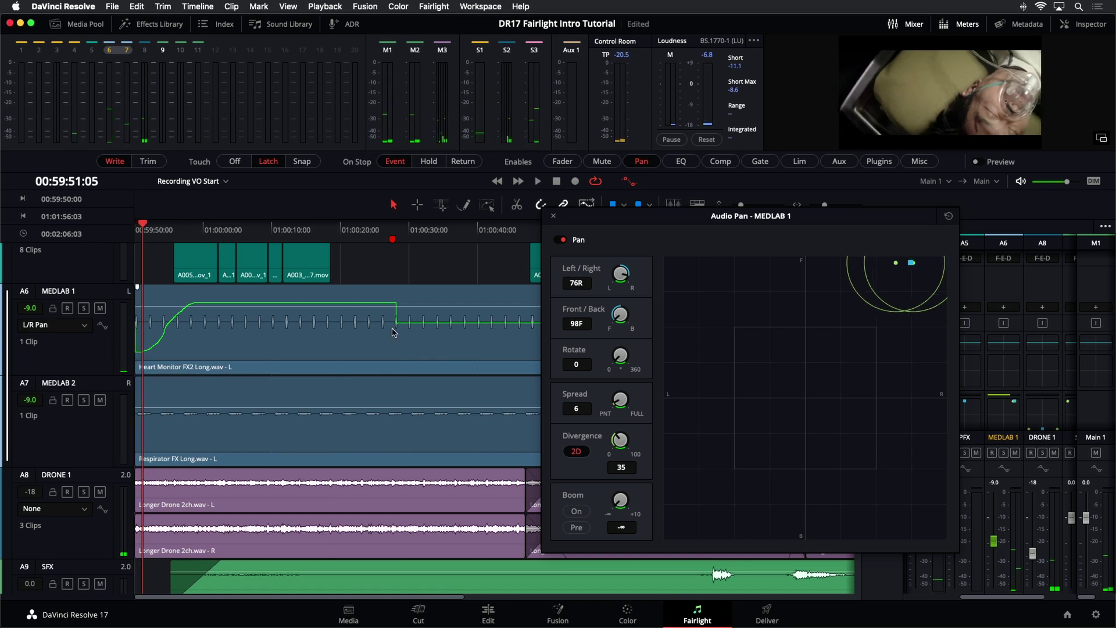
click(553, 216)
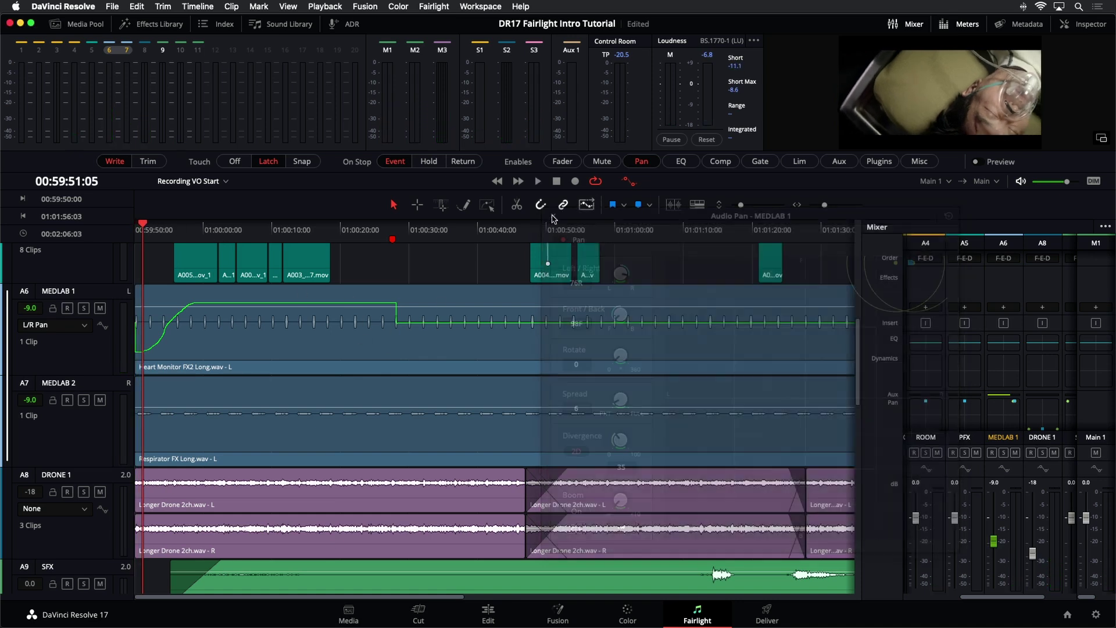
Step: Select the MEDLAB 1 track, enable automation for plug-ins instead of pan, and insert the Fairlight FX Echo effect on it
click(84, 348)
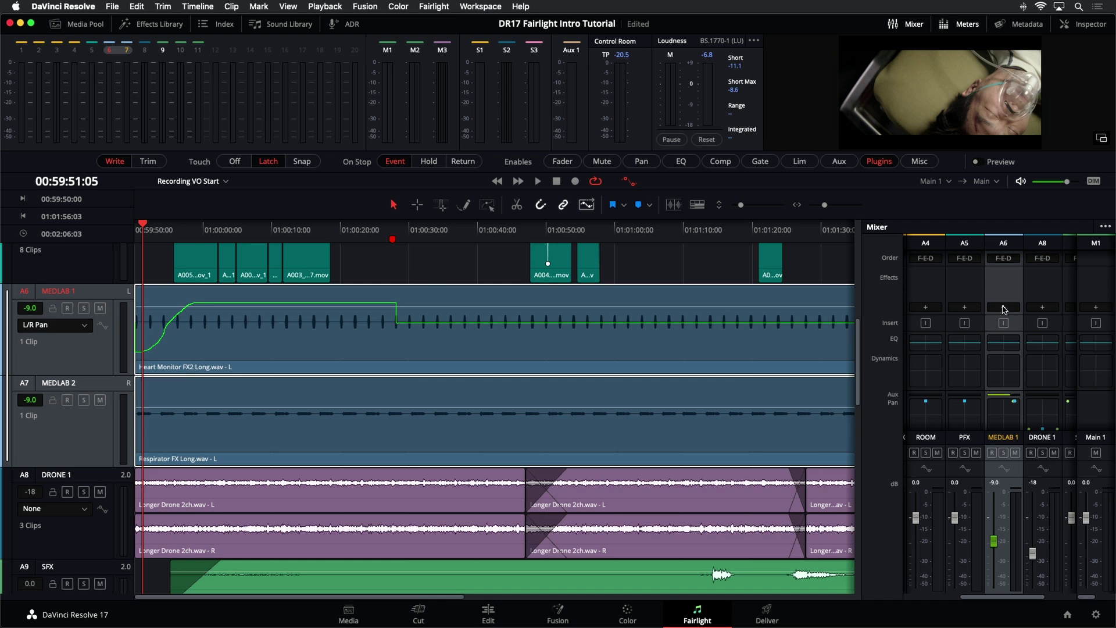
click(1004, 310)
mouse_move(998, 334)
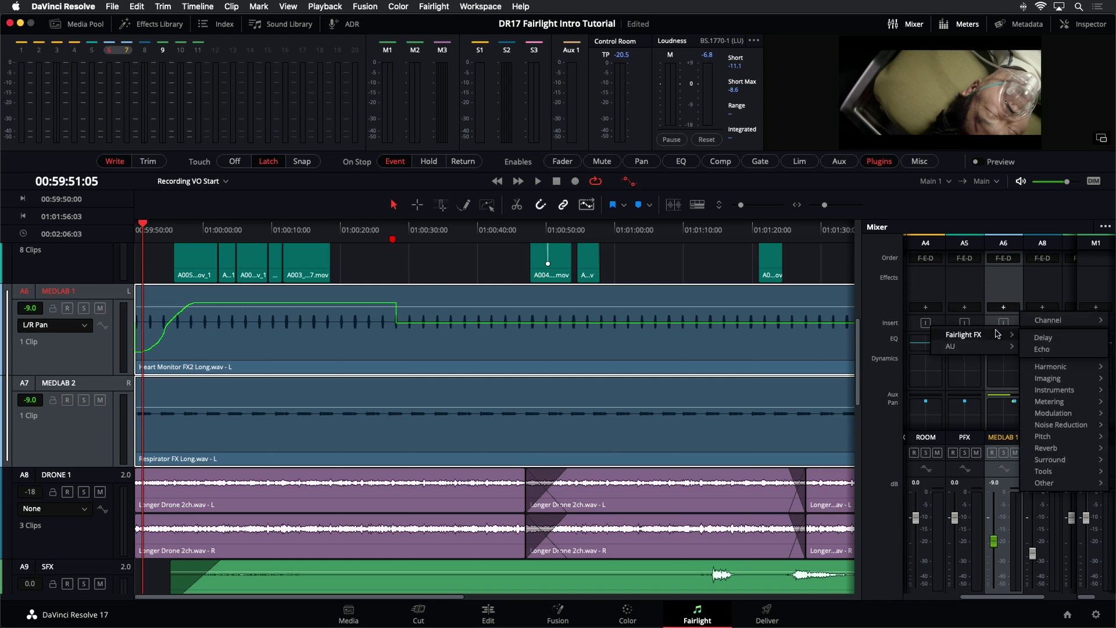
click(1042, 349)
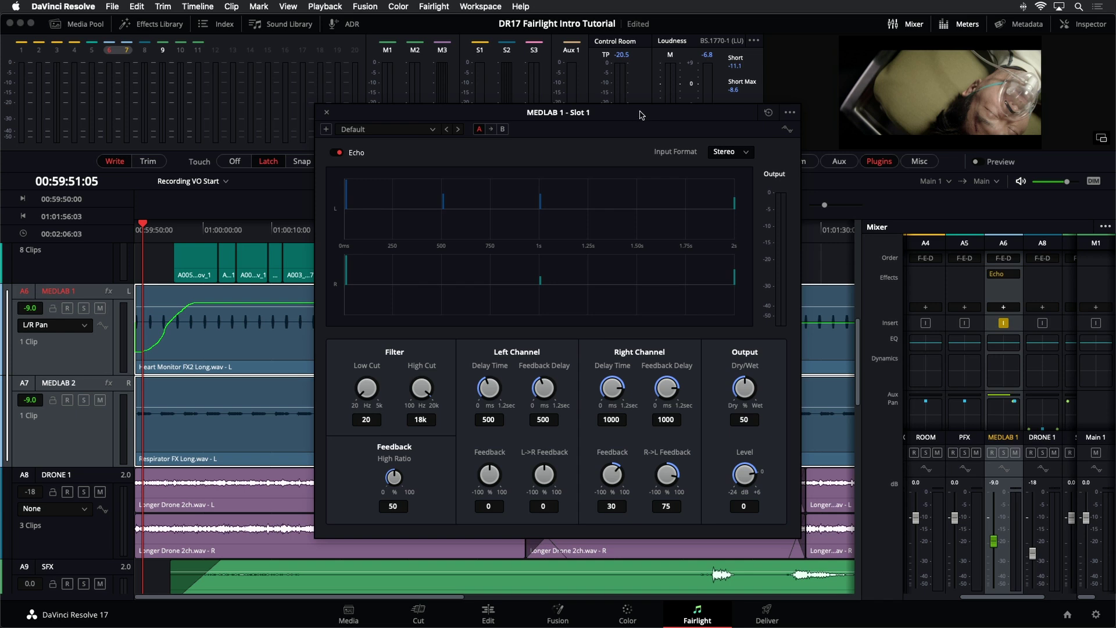
Step: Load the Large Hall preset in the Echo effect, audition it, and set its output Dry/Wet to 0
drag(640, 114, 678, 121)
click(468, 136)
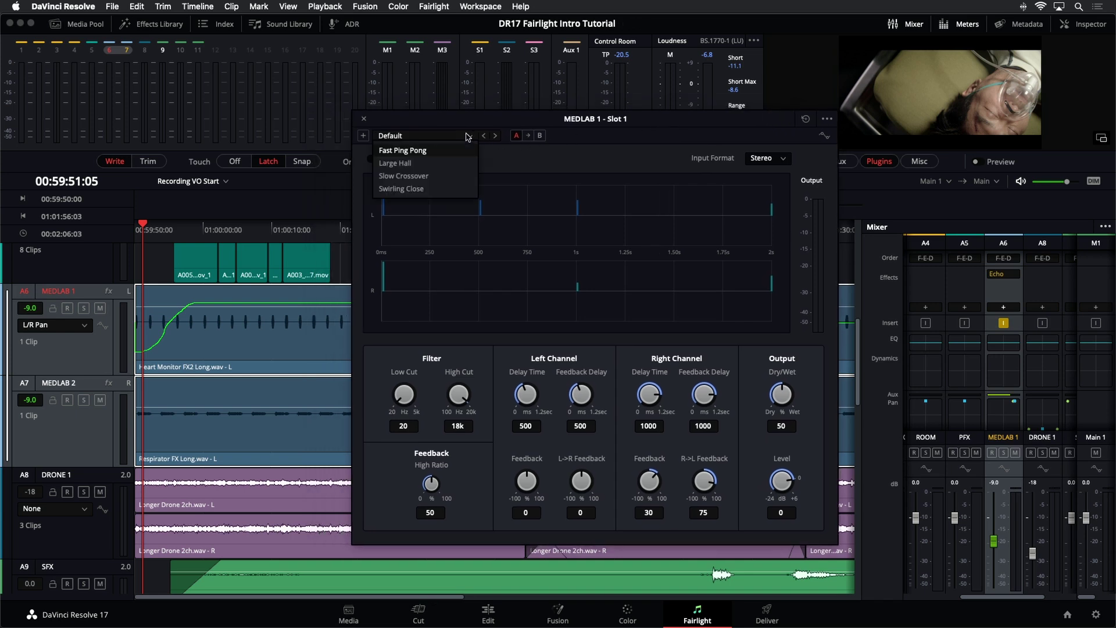
click(407, 164)
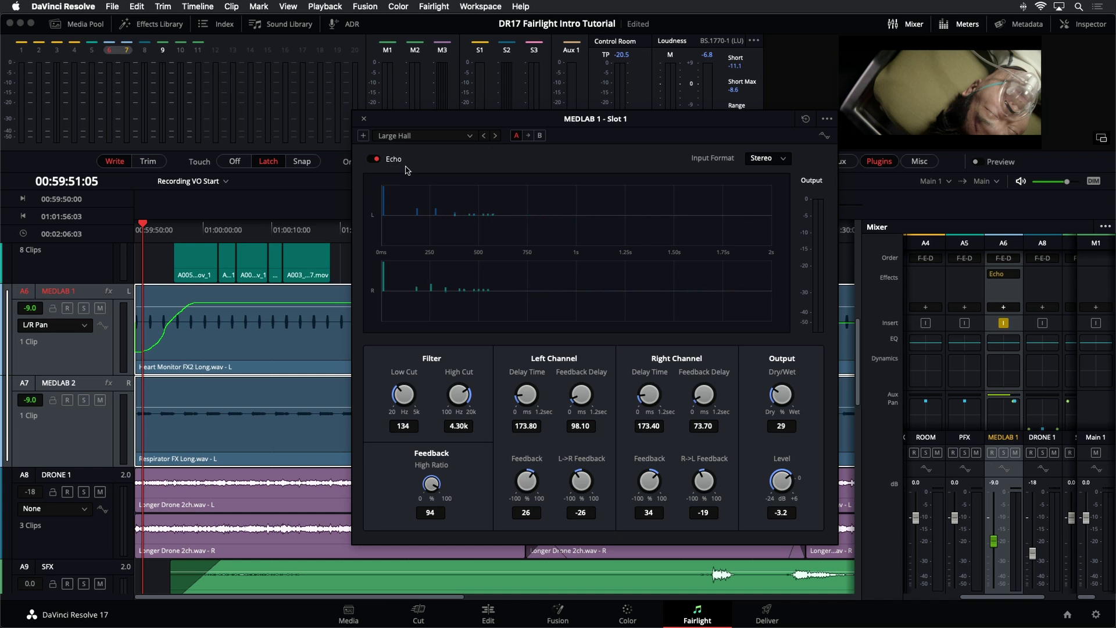
key(space)
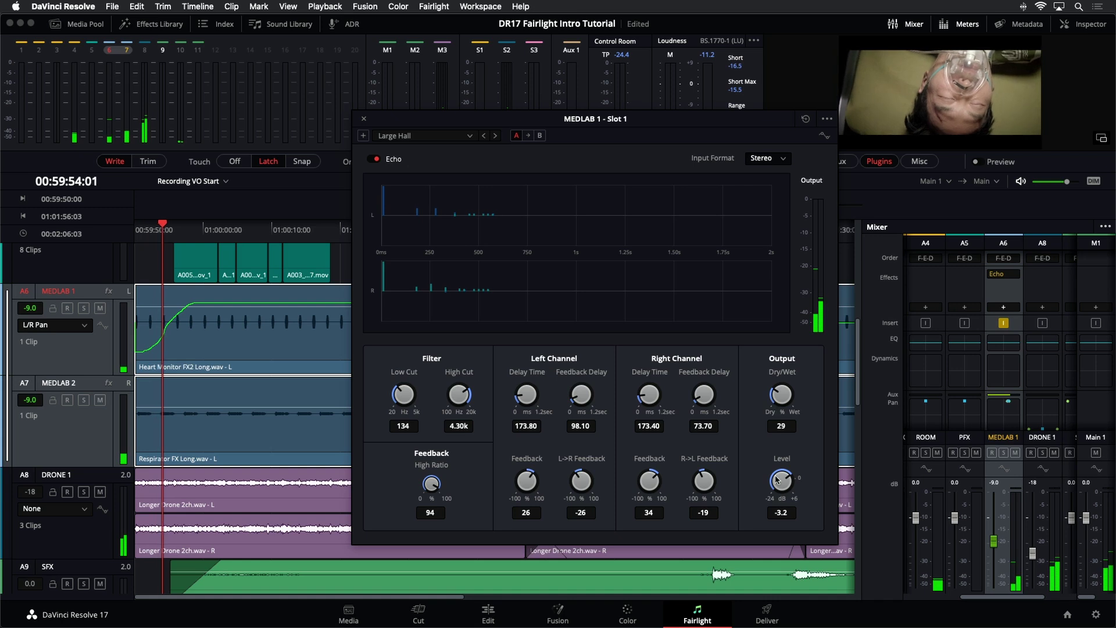
key(space)
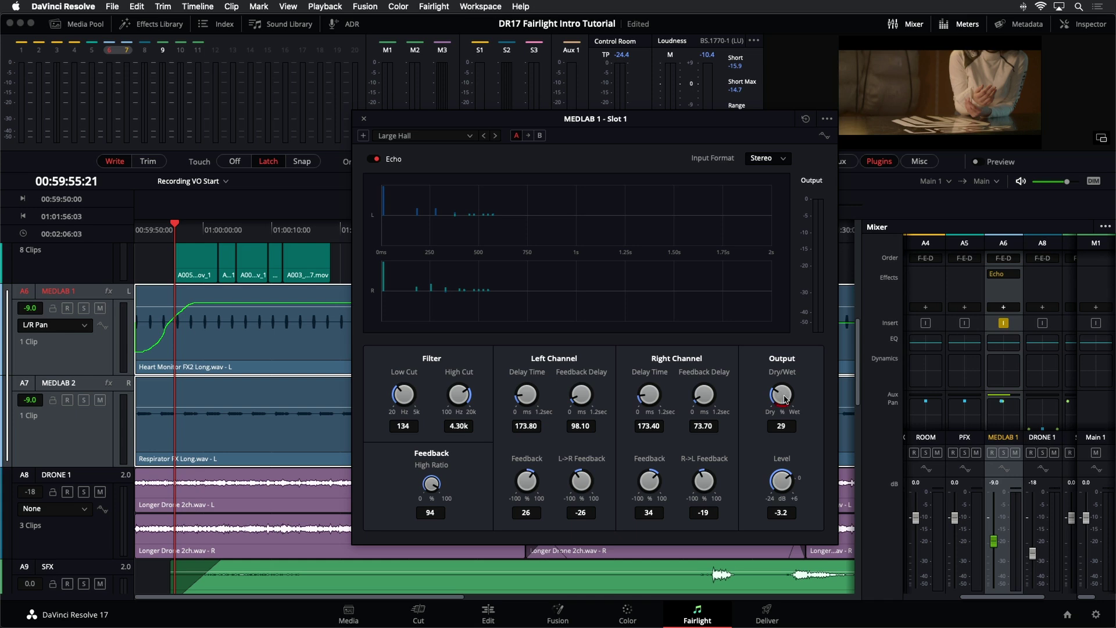
drag(785, 399, 759, 408)
drag(772, 401, 686, 436)
Step: Show the Echo plug-in's Dry/Wet automation curve on the MEDLAB 1 track
drag(448, 125, 486, 199)
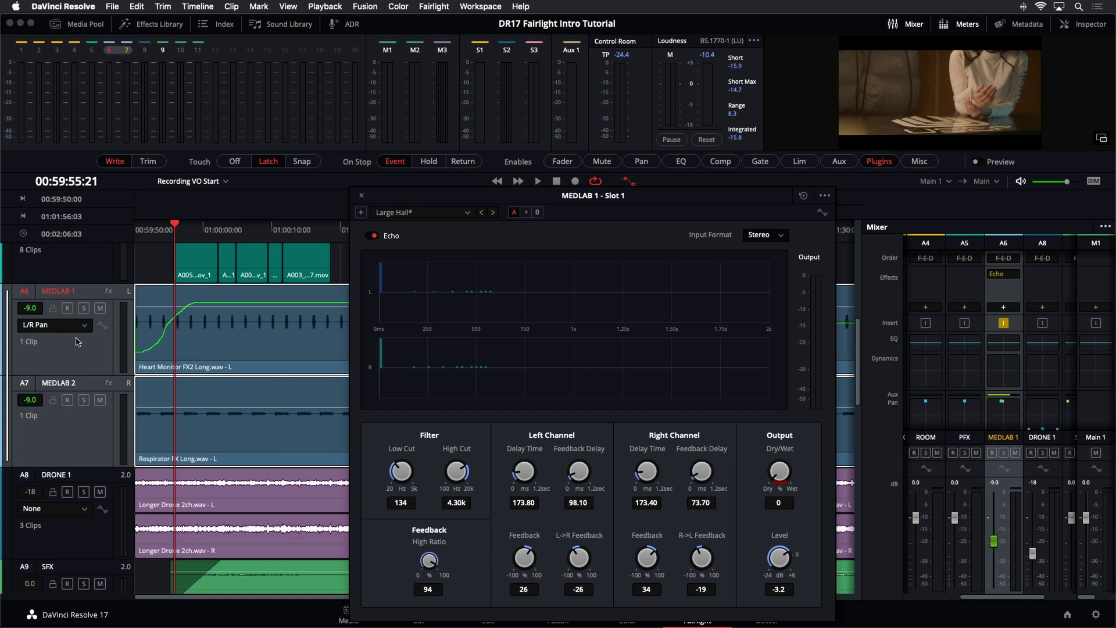
click(75, 325)
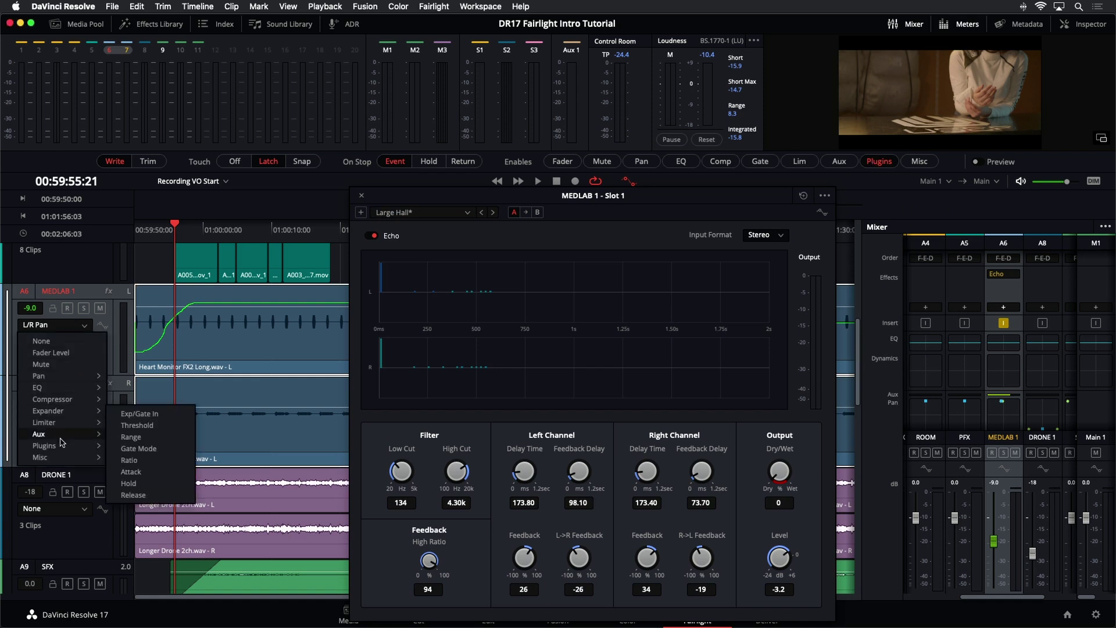
mouse_move(61, 447)
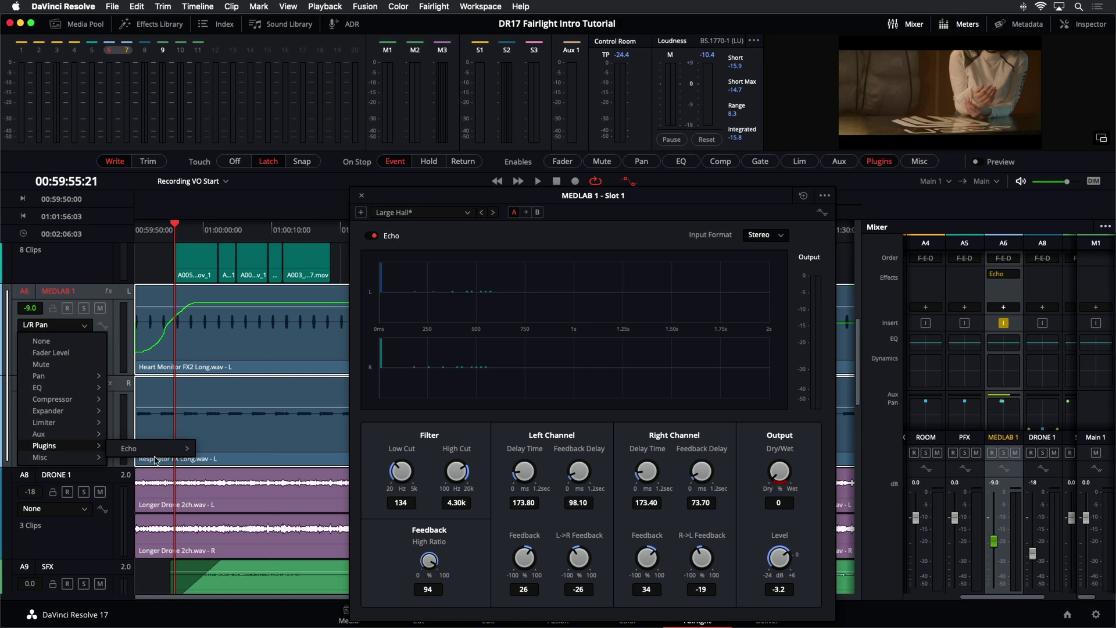
mouse_move(186, 449)
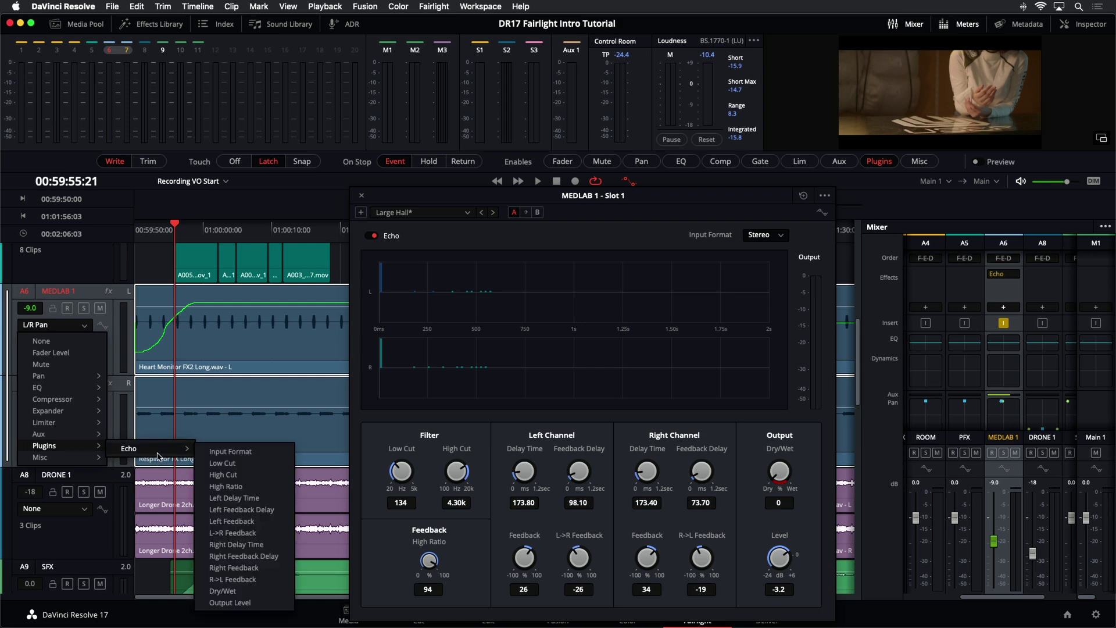
click(257, 592)
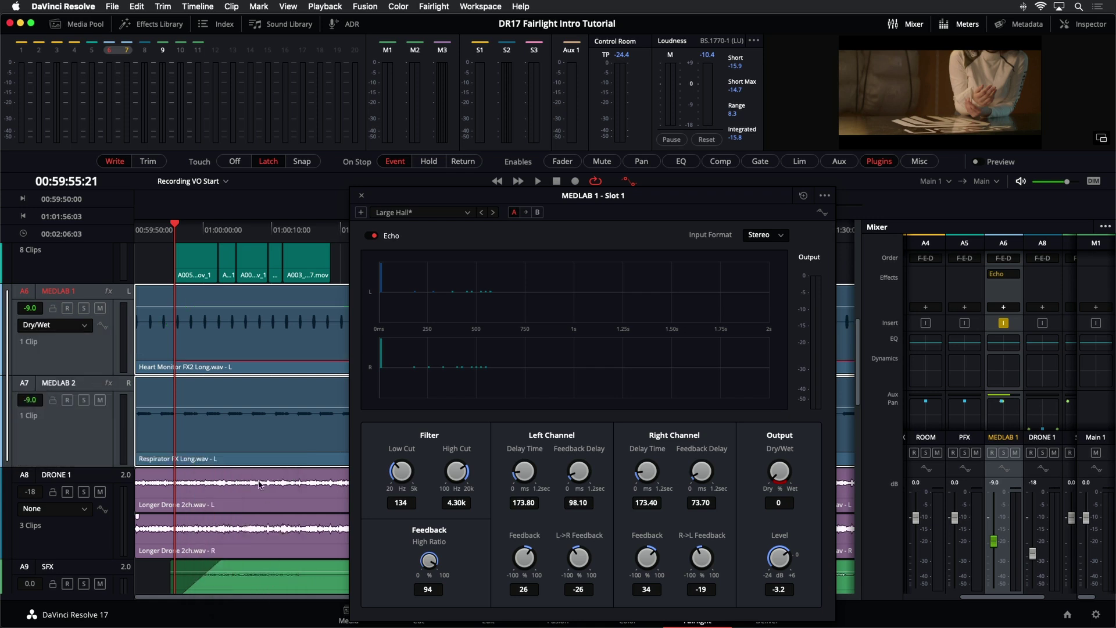
Step: Move the playhead to the timeline start at 00:59:50:00 and enlarge the video viewer, repositioning the Echo window
drag(154, 234, 118, 234)
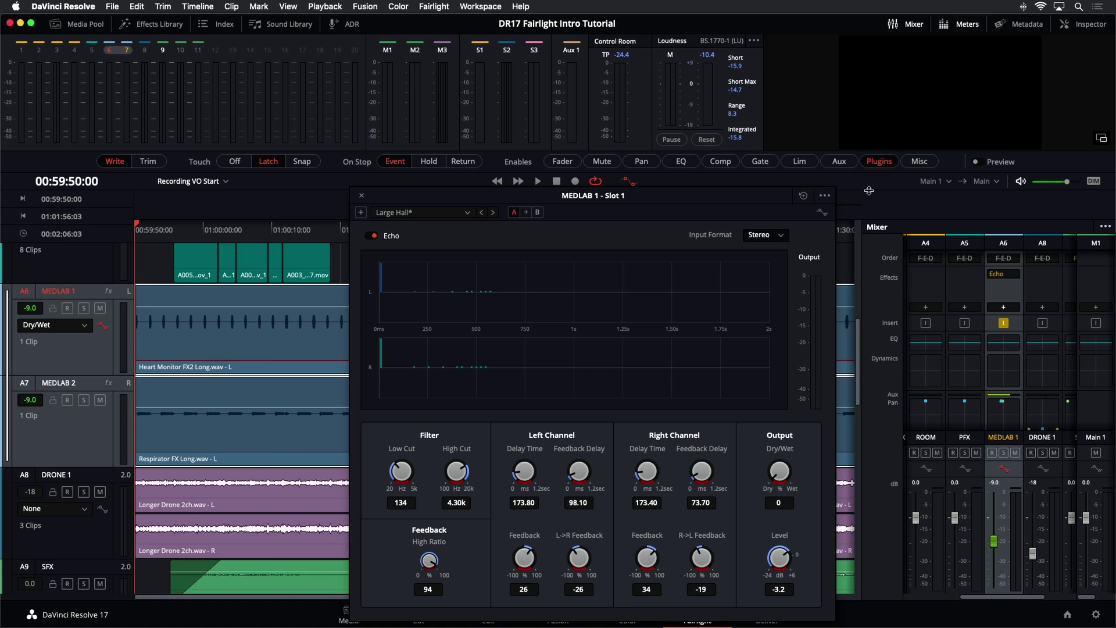
drag(869, 191, 865, 295)
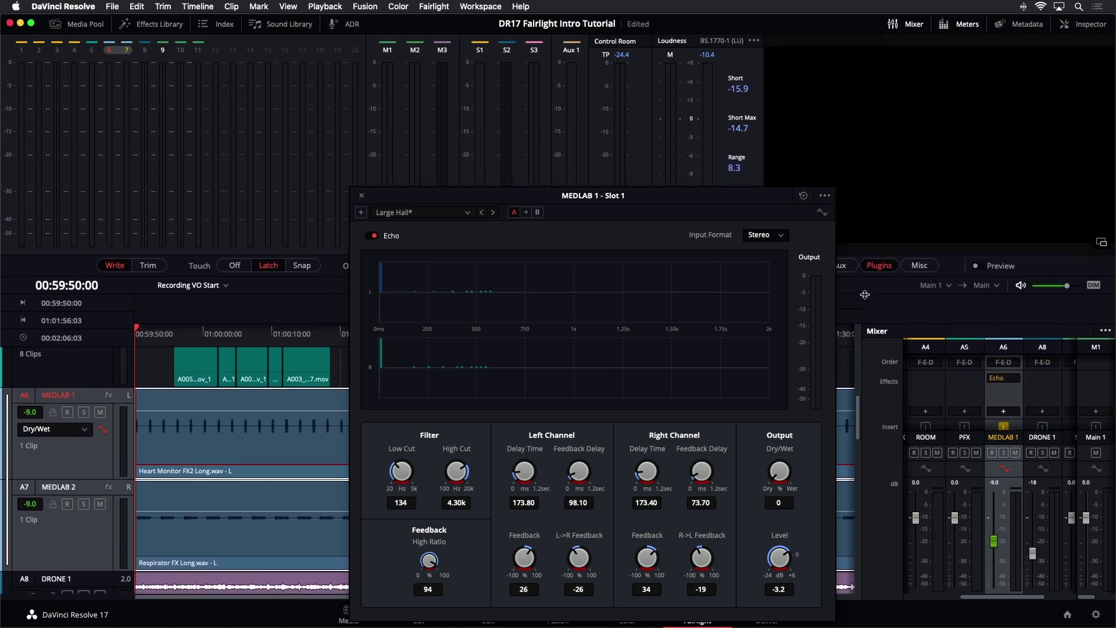
drag(763, 173, 679, 155)
mouse_move(685, 204)
mouse_down()
mouse_move(585, 204)
mouse_move(701, 206)
mouse_move(693, 192)
mouse_move(648, 193)
mouse_move(695, 190)
mouse_up()
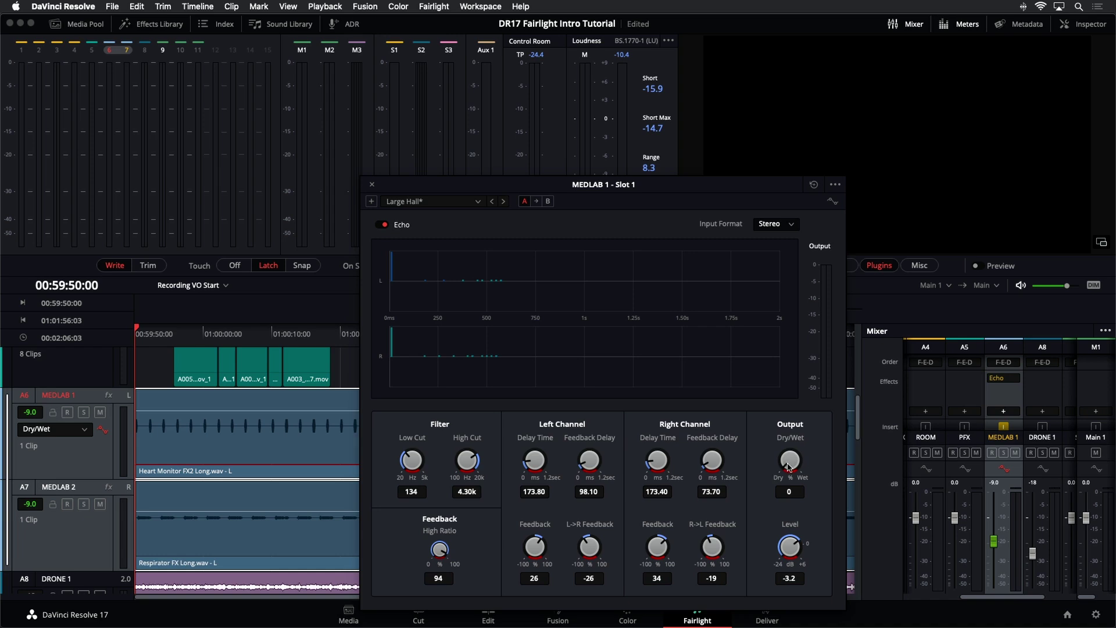
Step: Record Echo Dry/Wet moves on MEDLAB 1 during playback: up to about 25, down to 0.3, and back up to 26.6
key(space)
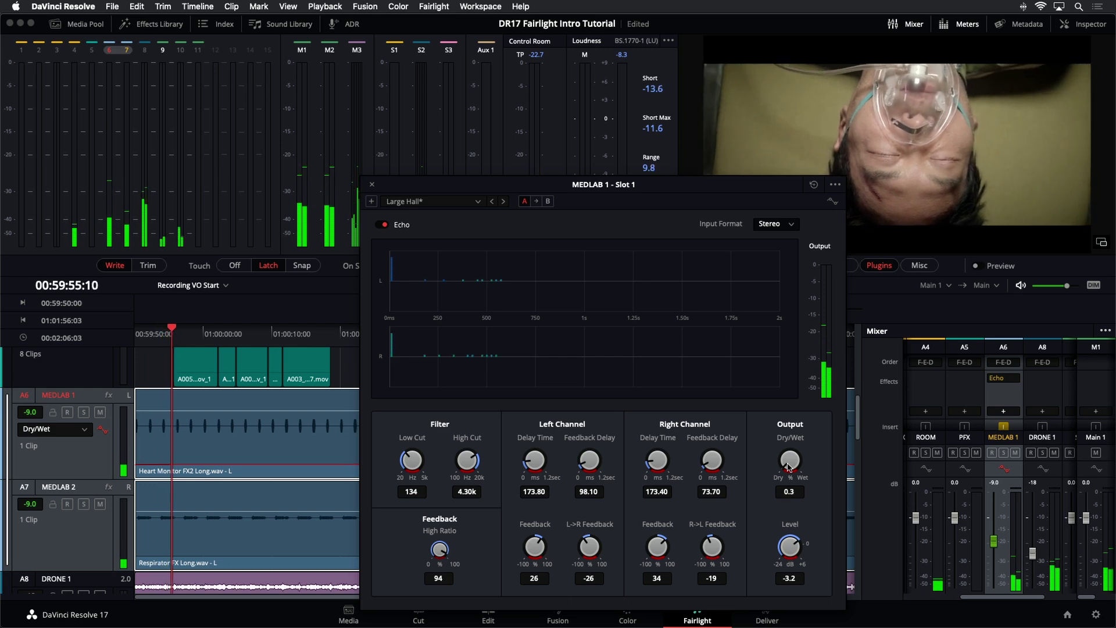
drag(789, 467, 830, 430)
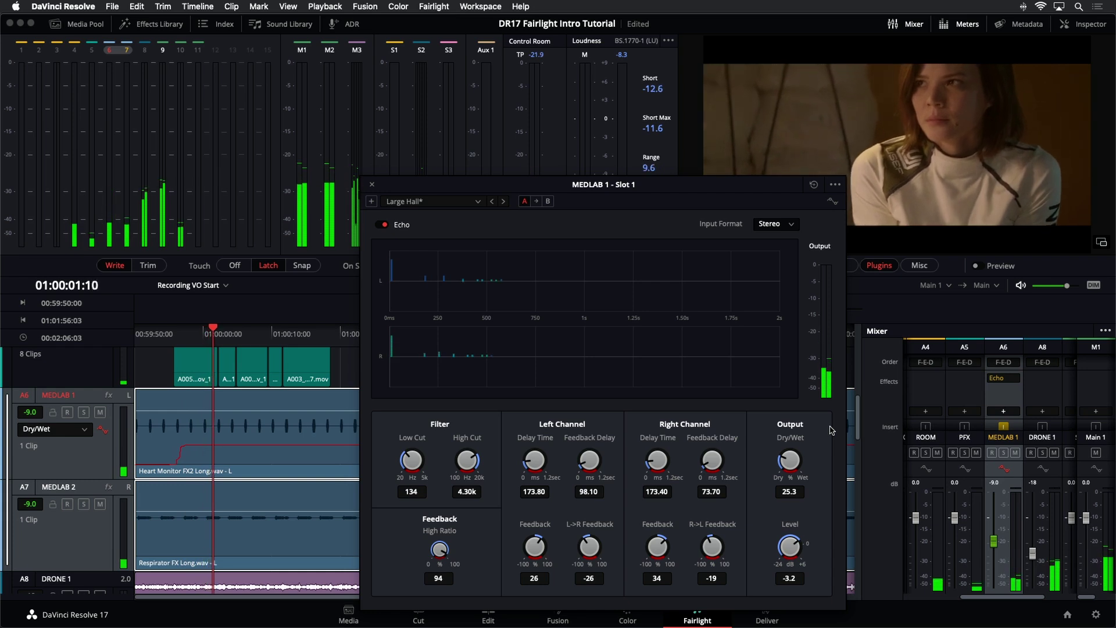
drag(832, 430, 828, 430)
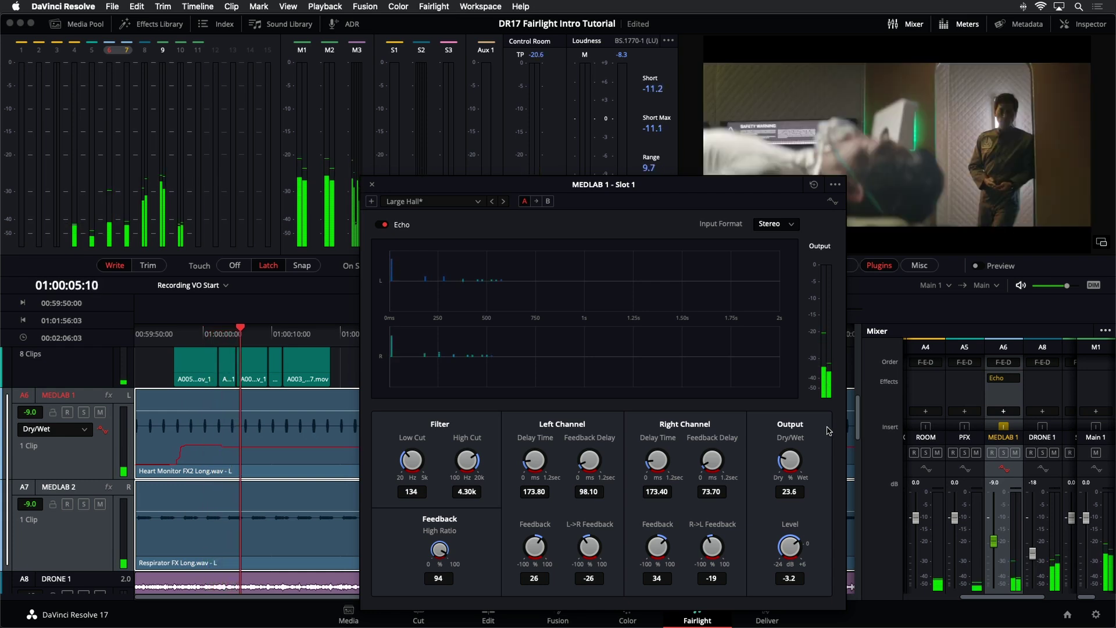
drag(828, 430, 754, 459)
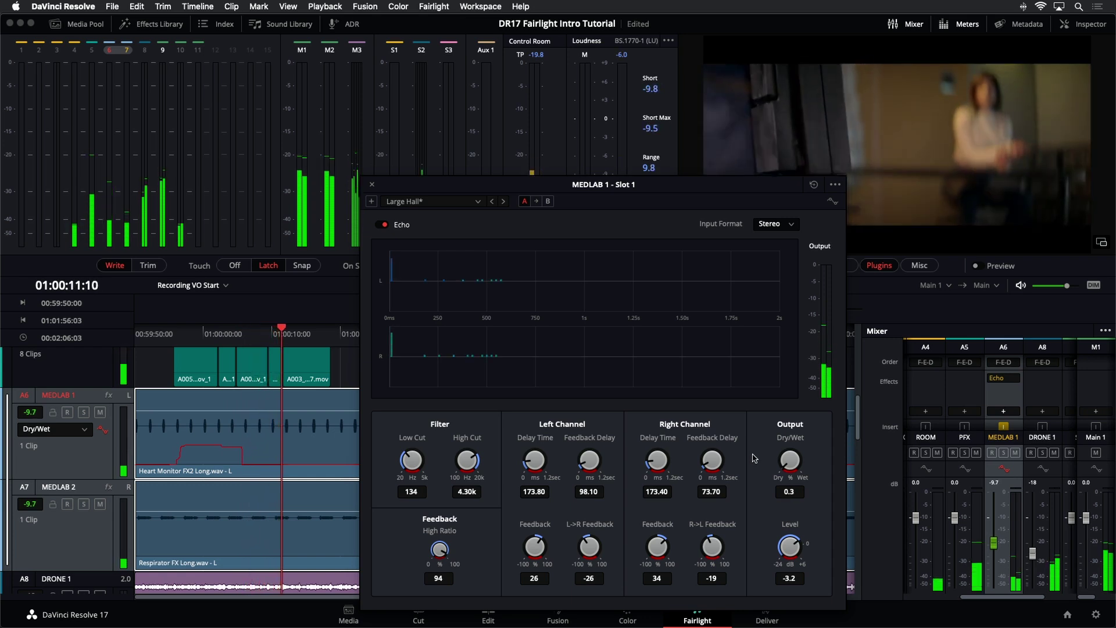
drag(755, 459, 804, 426)
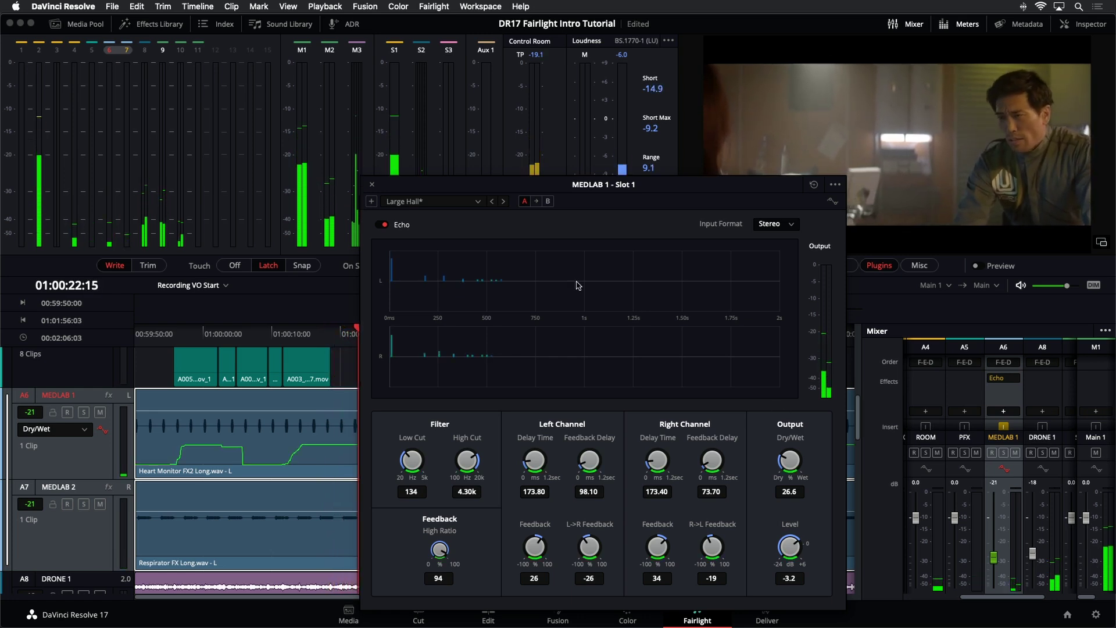
Step: Close the Echo window, deselect the MEDLAB clips, and reset the interface layout
drag(503, 183, 753, 194)
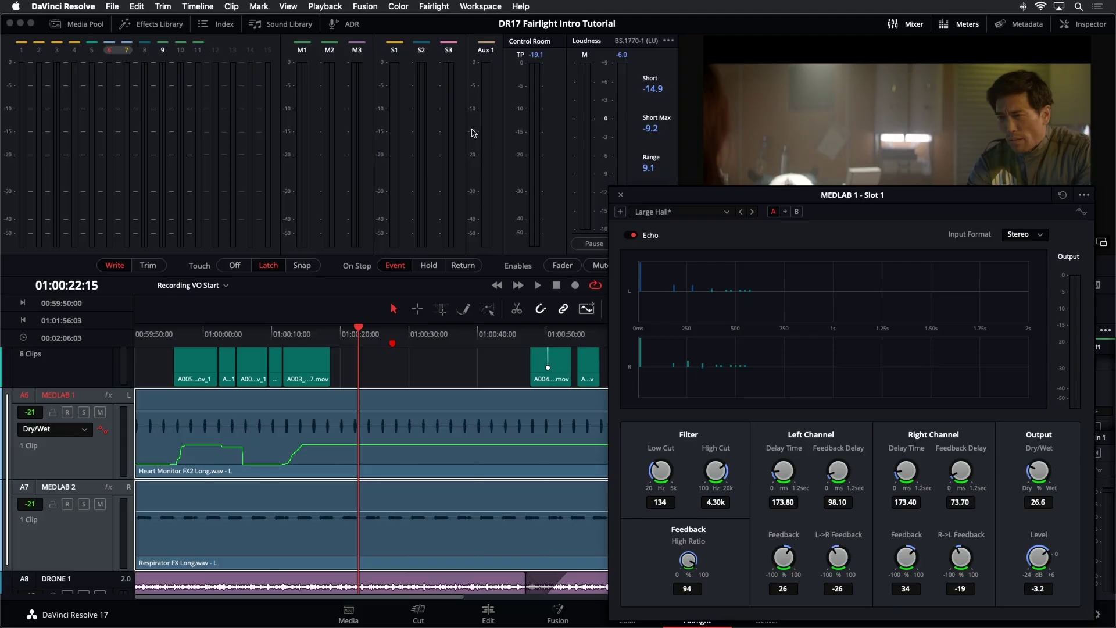
click(621, 196)
click(498, 368)
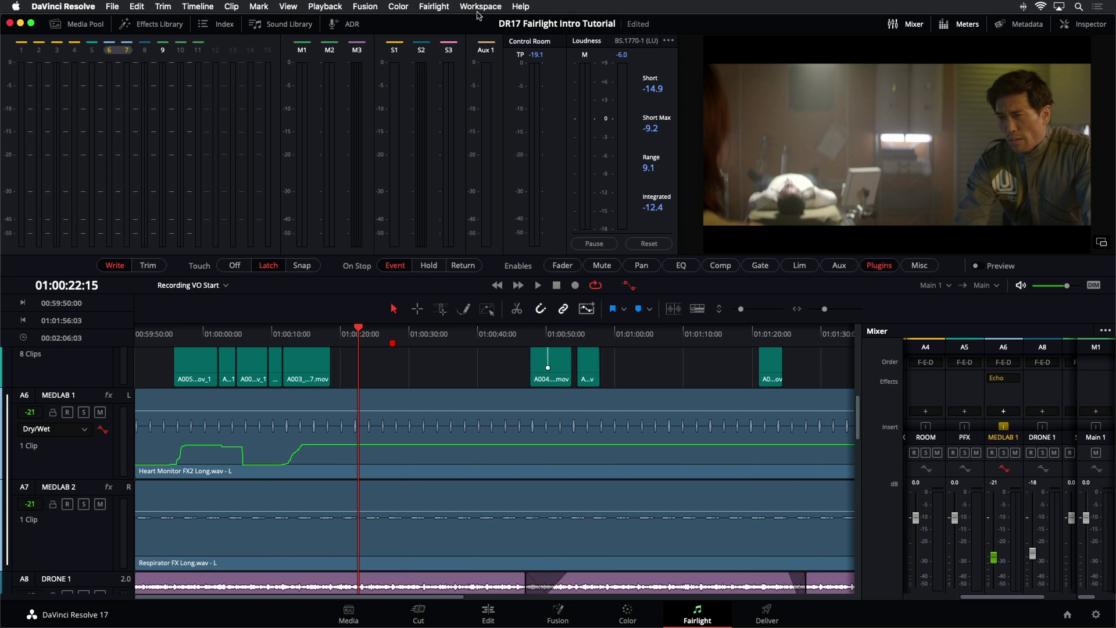
click(476, 11)
click(482, 185)
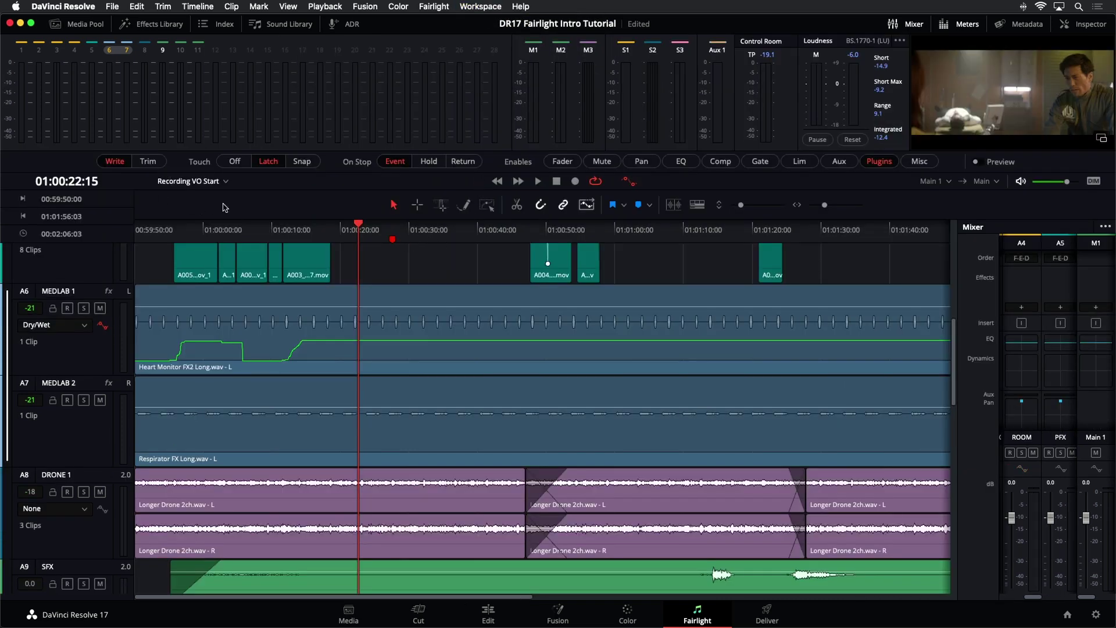
Step: Open the 16 Bus Tracks Example timeline from the Timelines bin in list view and widen the track area beside the mixer
click(86, 24)
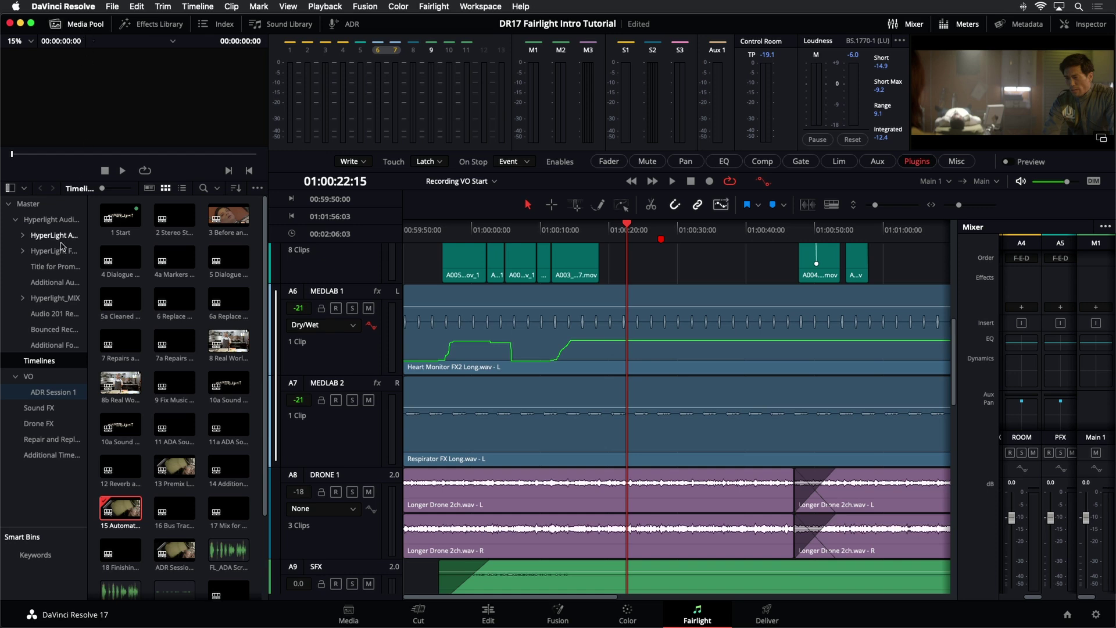
click(182, 188)
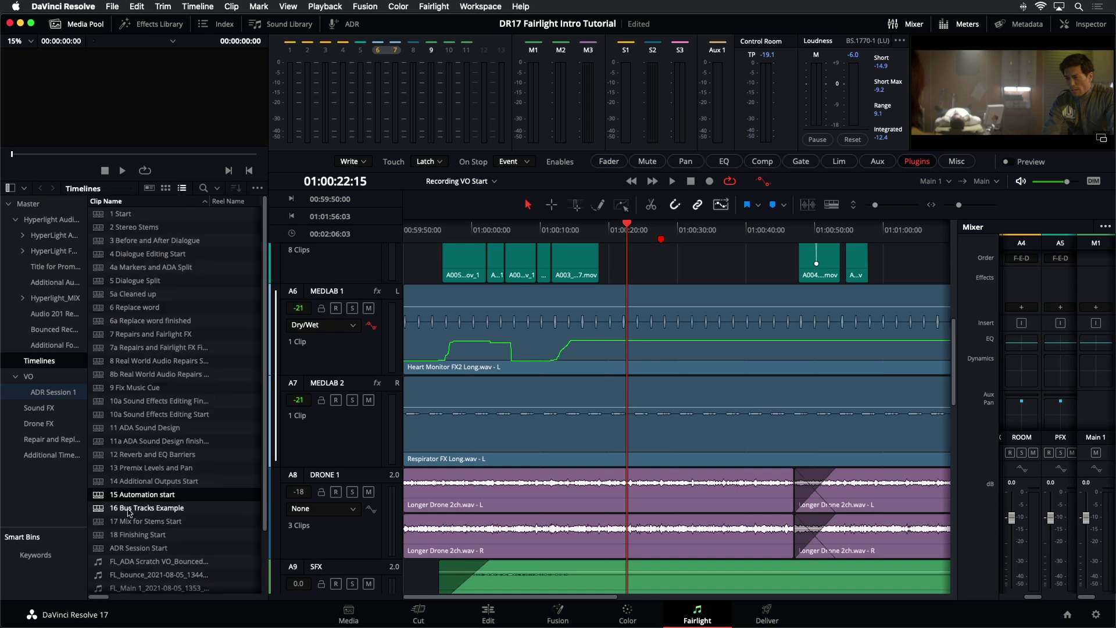
click(102, 509)
double_click(103, 509)
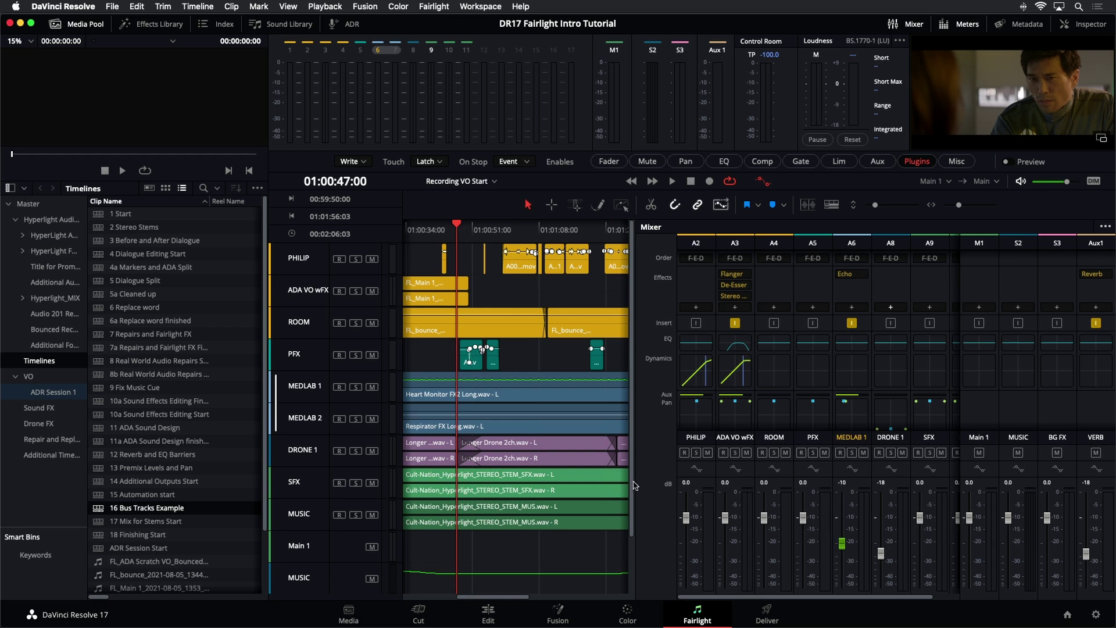
drag(636, 480, 817, 440)
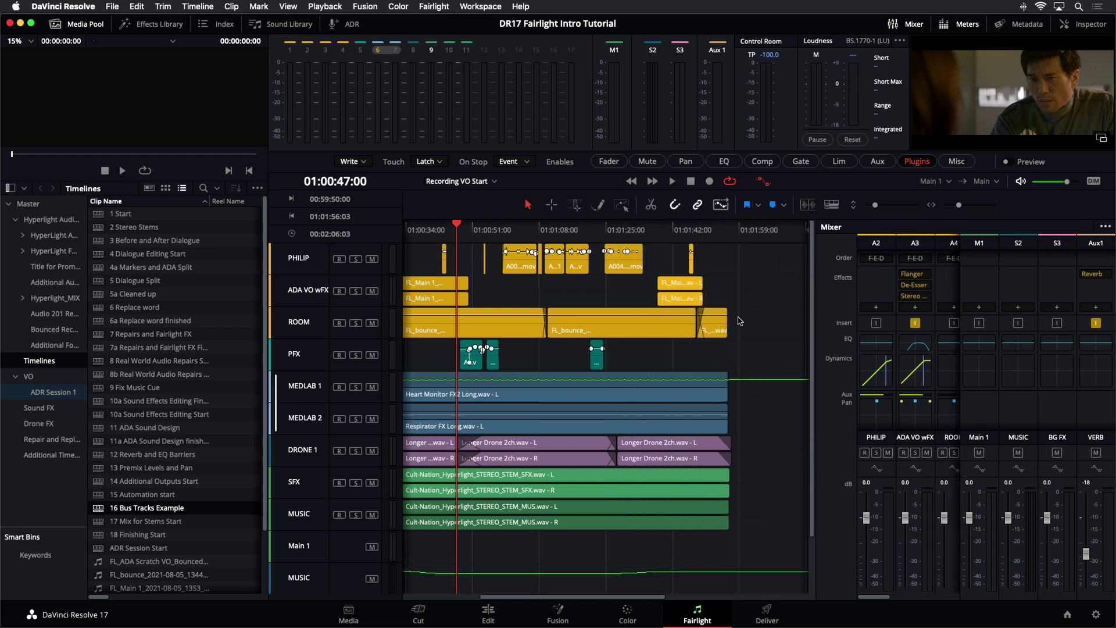
Step: View the bus tracks below the audio tracks, hide the Media Pool, and show the track list in the Index
scroll(601, 428, down, 2)
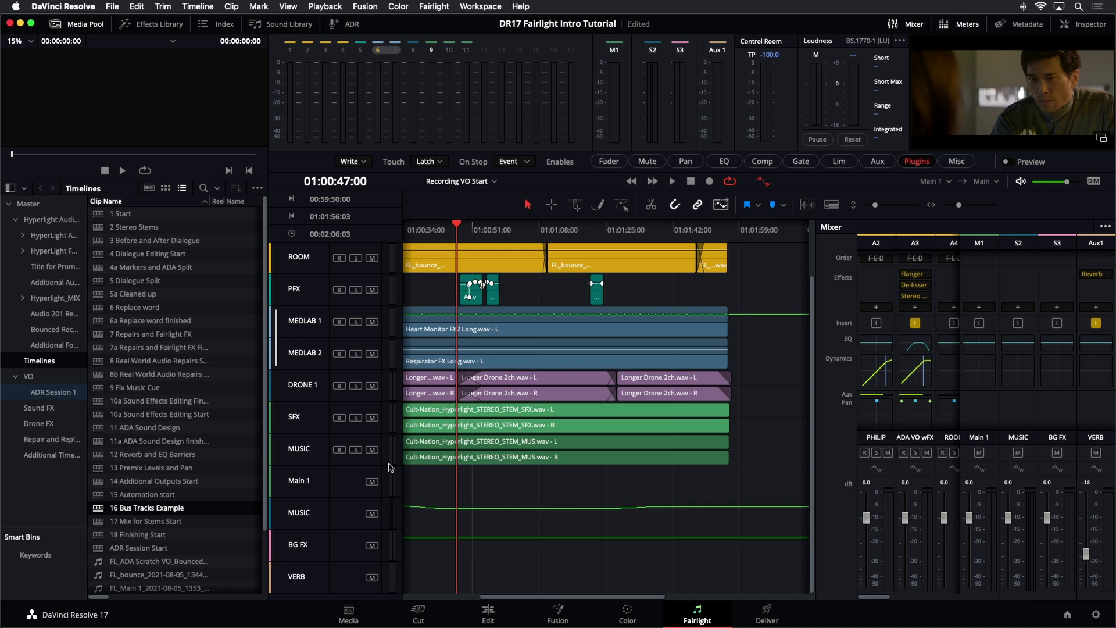
click(85, 26)
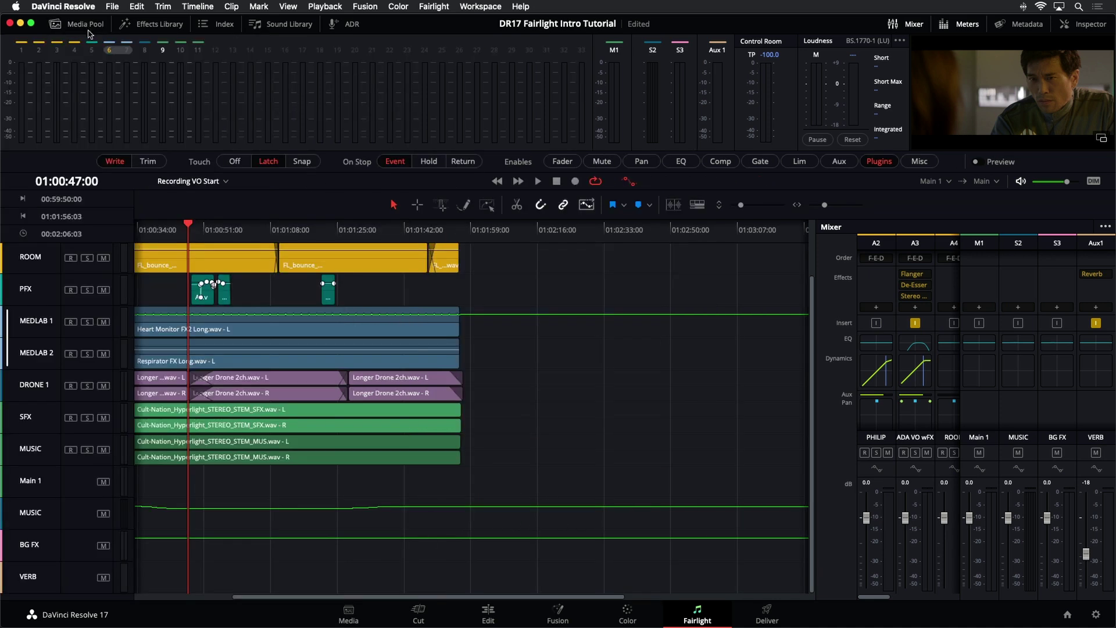
click(224, 25)
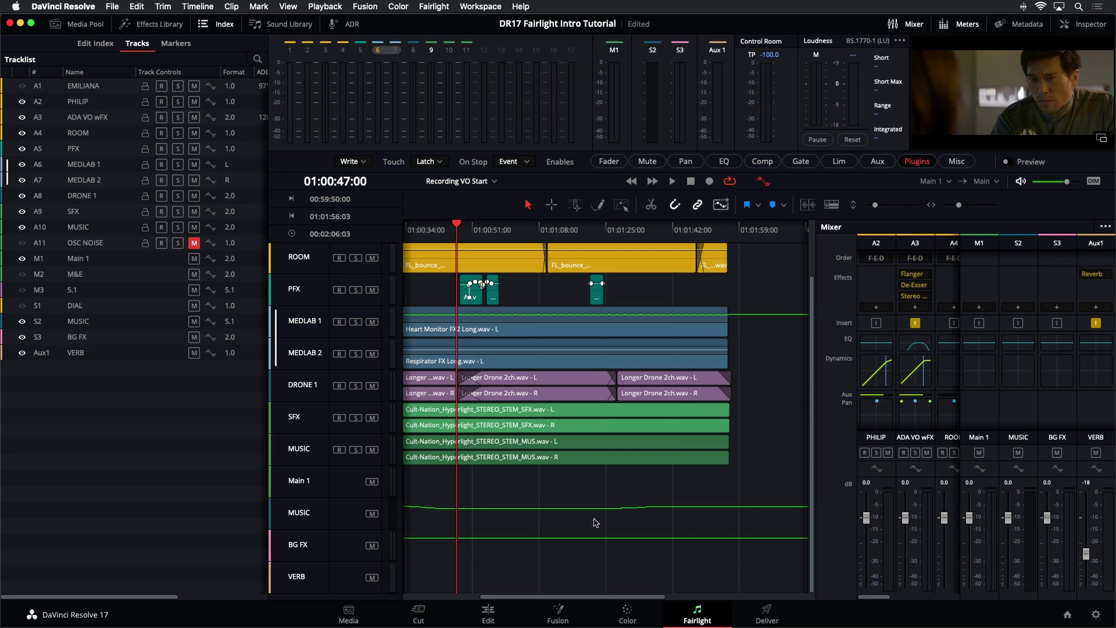
Step: Play the 16 Bus Tracks Example timeline from its start
scroll(584, 502, up, 2)
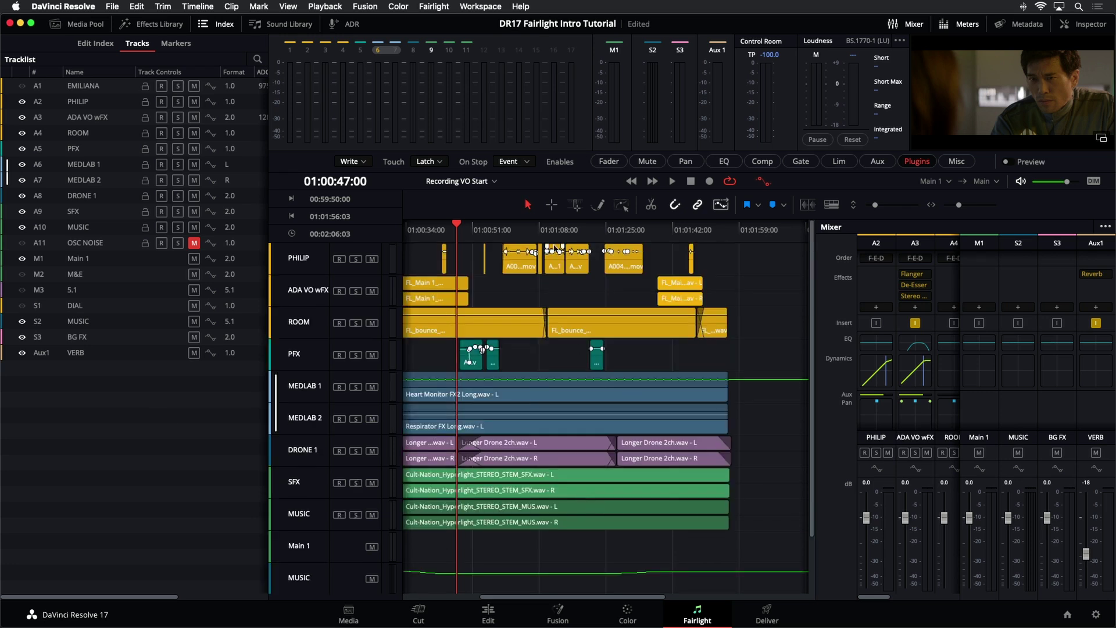
key(Home)
key(space)
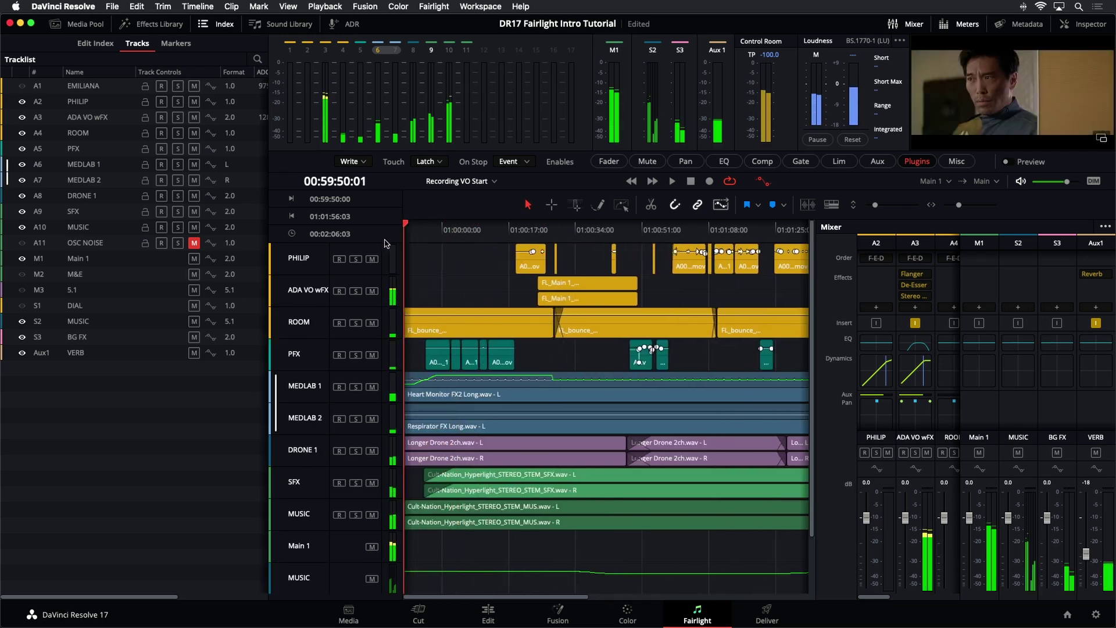
Step: View the whole timeline and the automation curves on the MUSIC and BG FX bus tracks below the audio tracks
scroll(557, 428, down, 1)
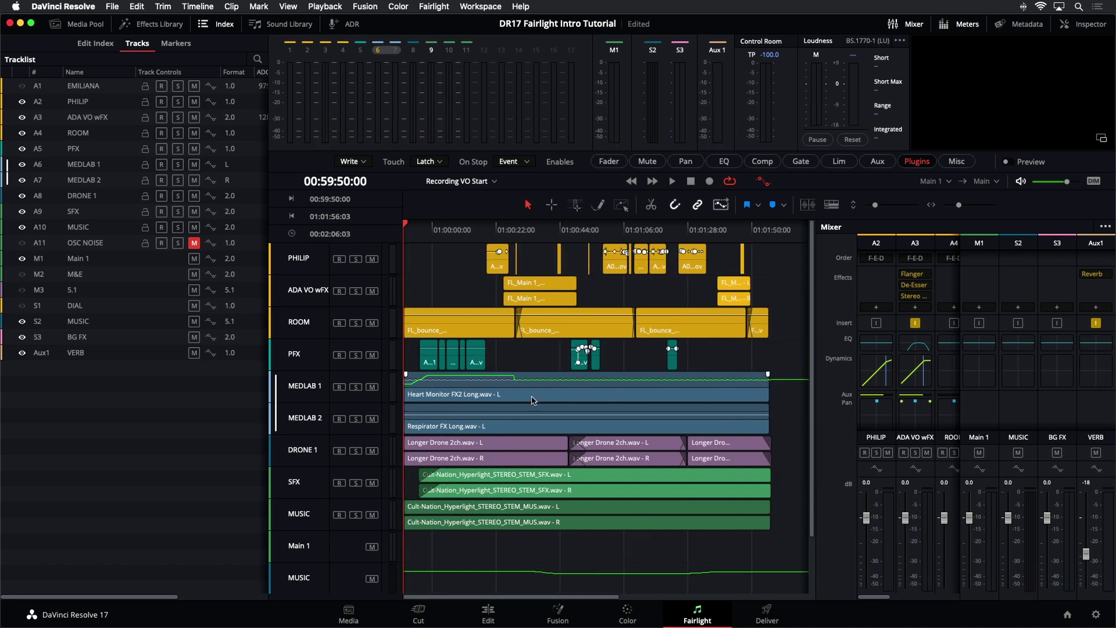
drag(813, 512, 825, 590)
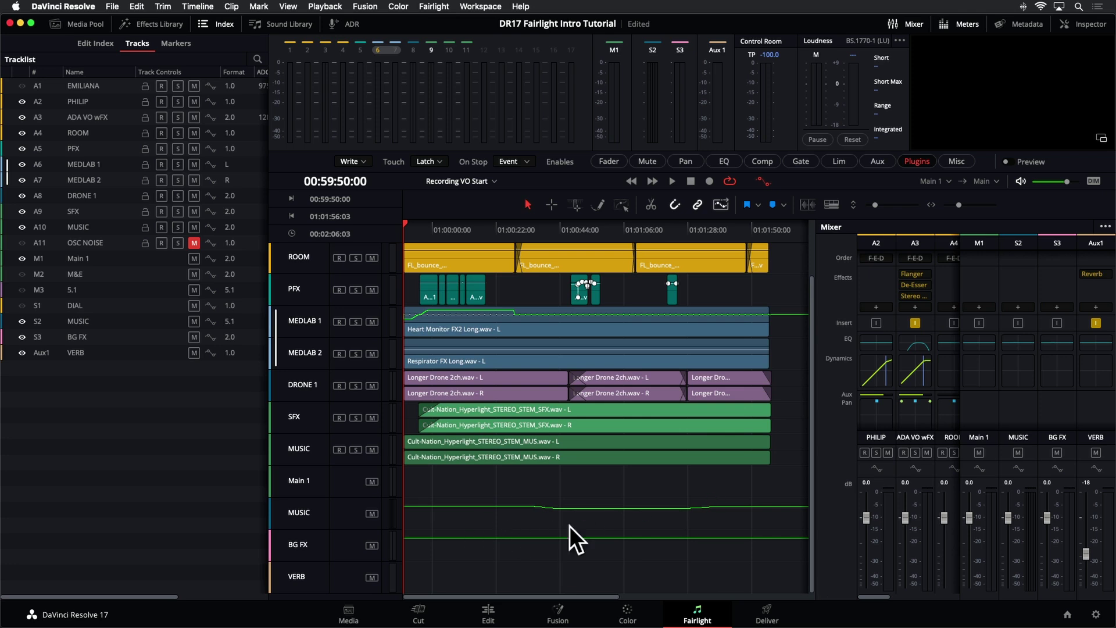
scroll(673, 478, up, 2)
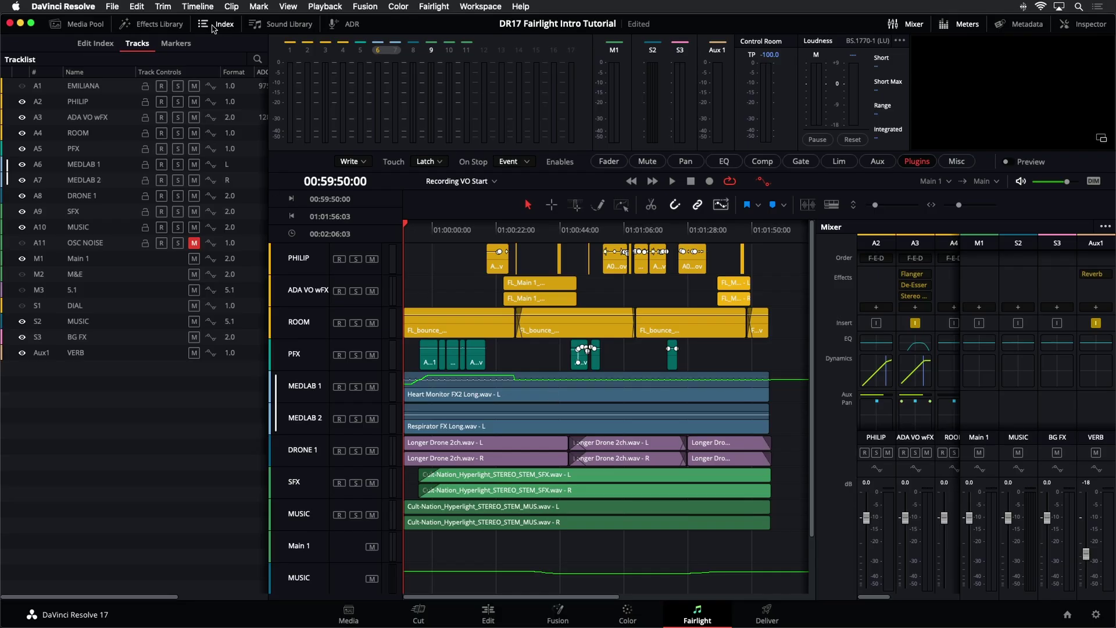
Step: Hide the Index, zoom in on the timeline and widen the track area beside the mixer
click(213, 28)
key(super+equal)
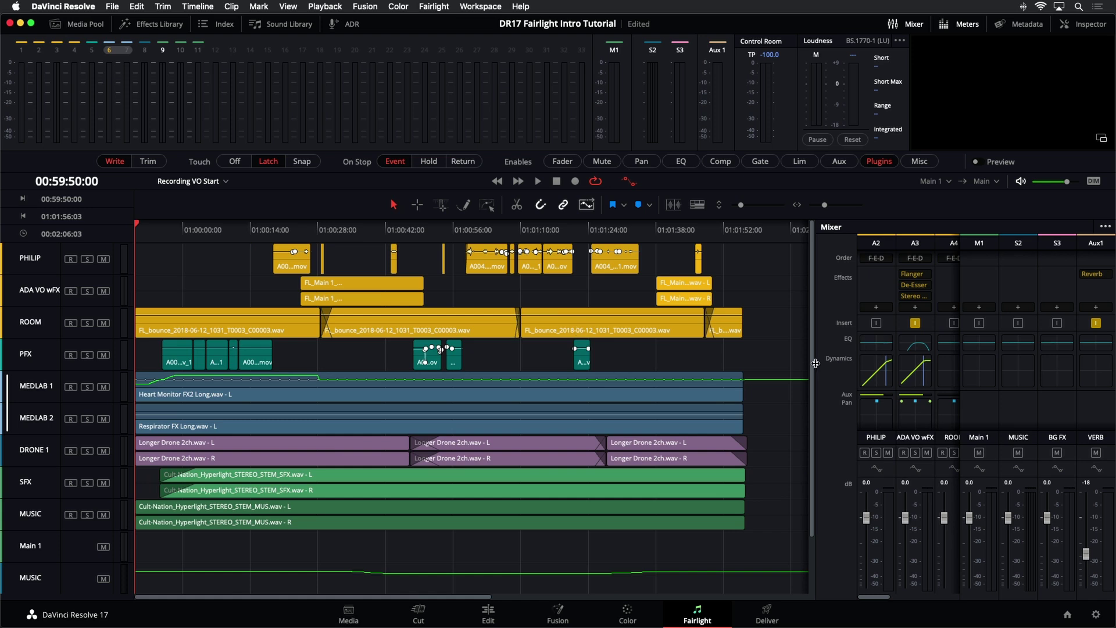
drag(816, 364, 939, 359)
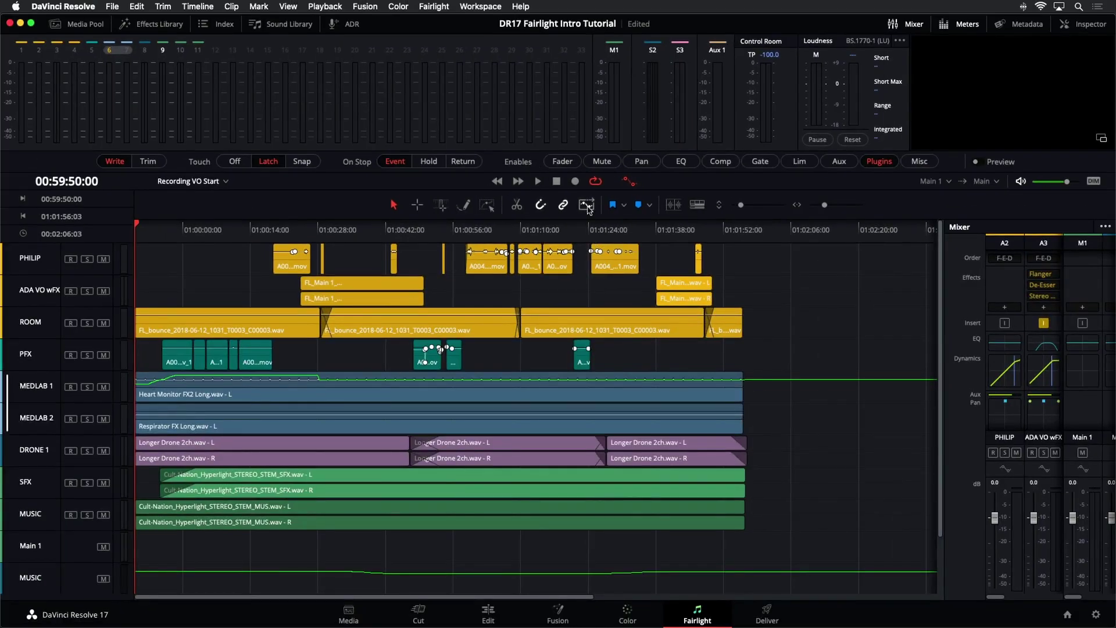
Step: Enlarge the MEDLAB 1 track and try moving its Heart Monitor clip along the timeline with Automation Follows Edit off and on
click(588, 208)
drag(110, 403, 142, 472)
drag(265, 473, 451, 473)
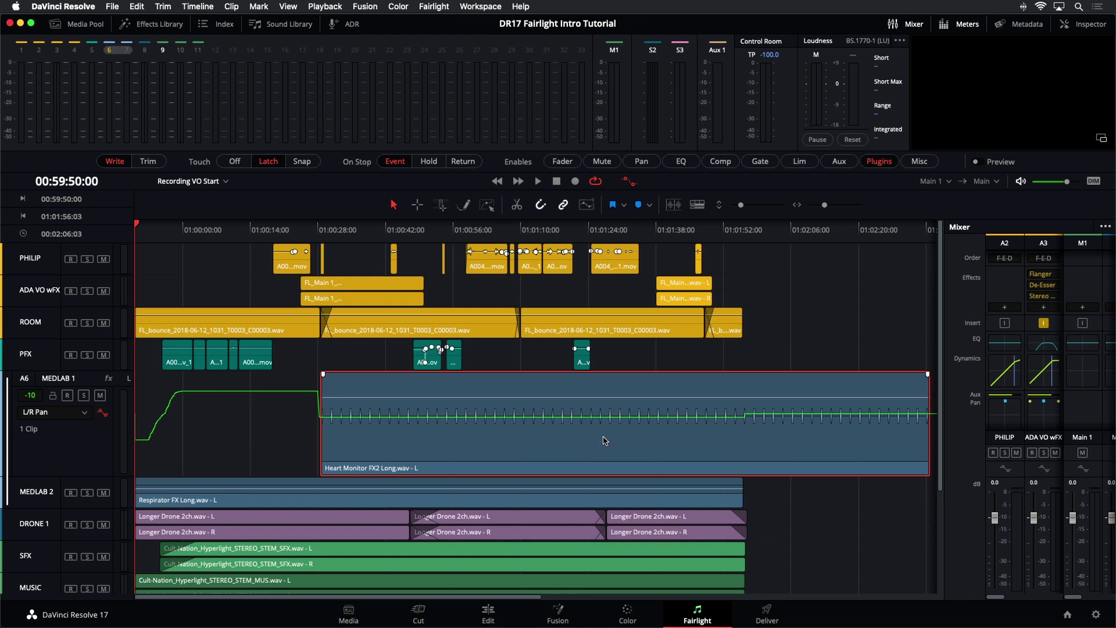
key(super+z)
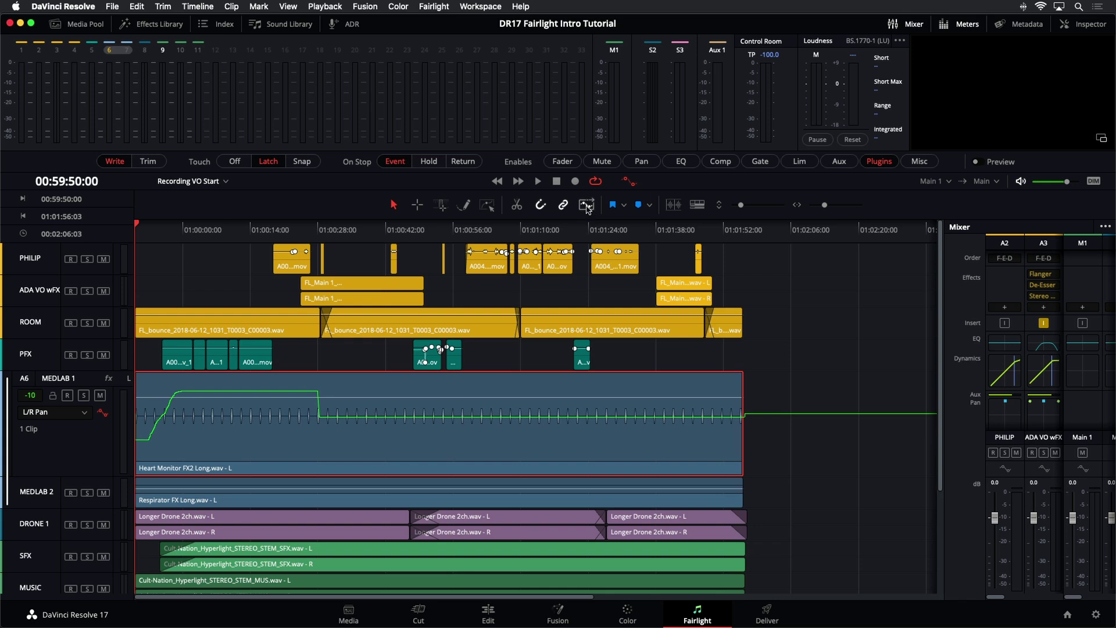
drag(436, 424, 570, 423)
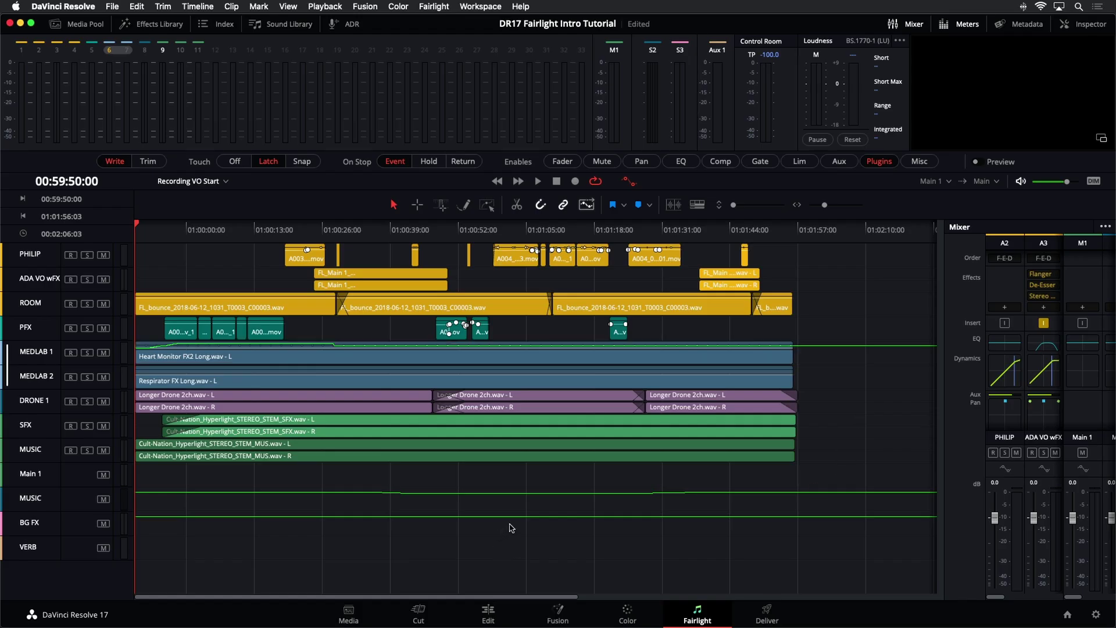
Step: Cut all timeline clips with their automation, move the playhead forward 10 seconds (+1000), and paste them there
key(super+a)
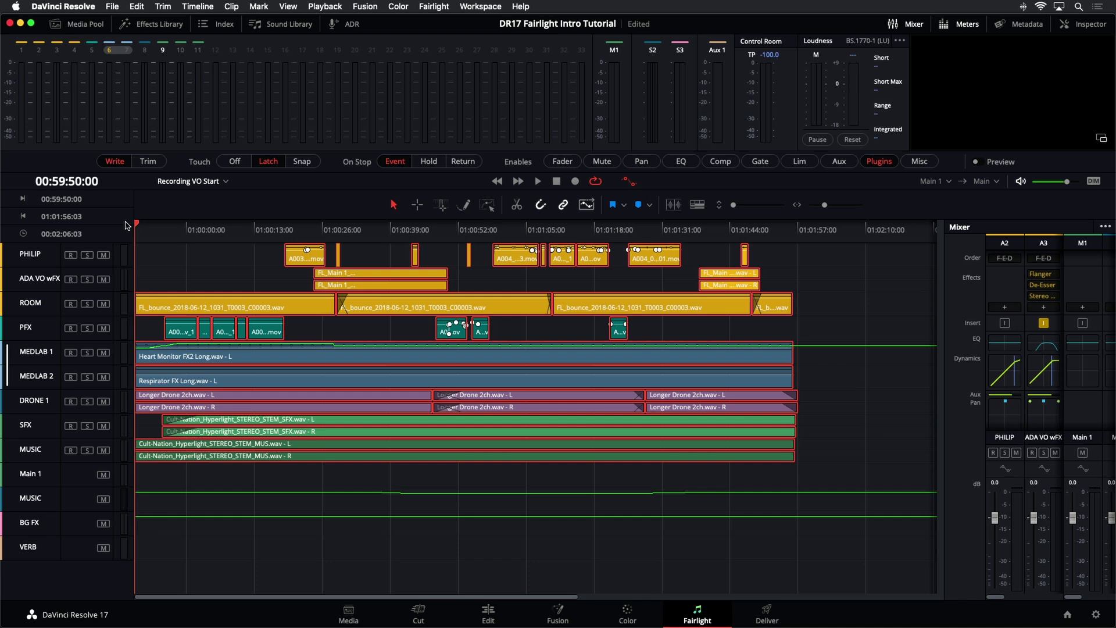
key(space)
key(space)
key(Delete)
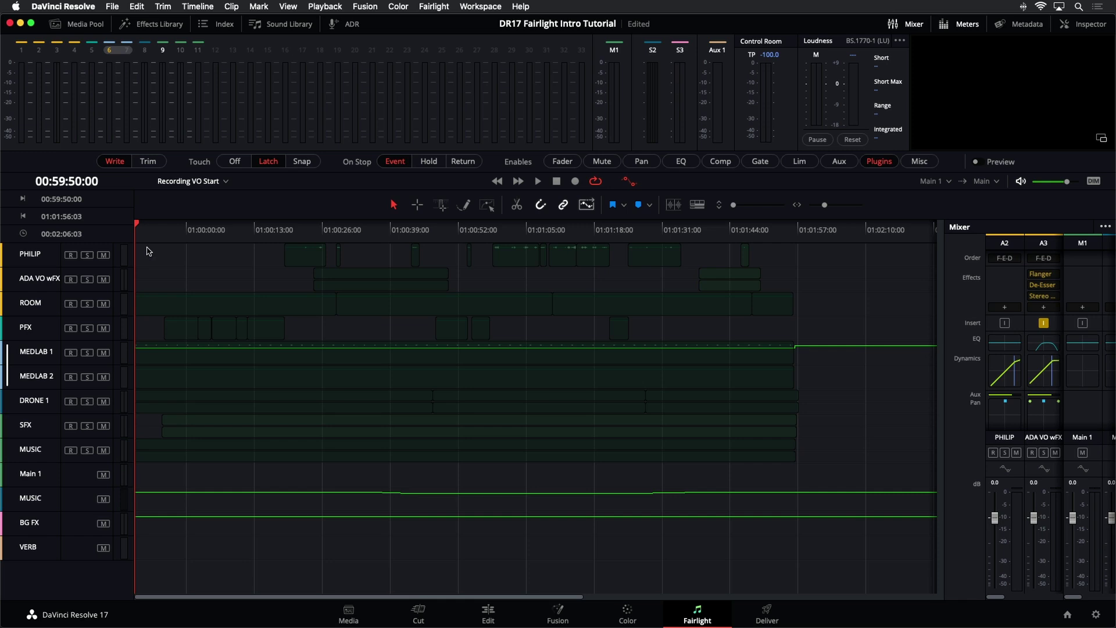
key(super+s)
click(86, 184)
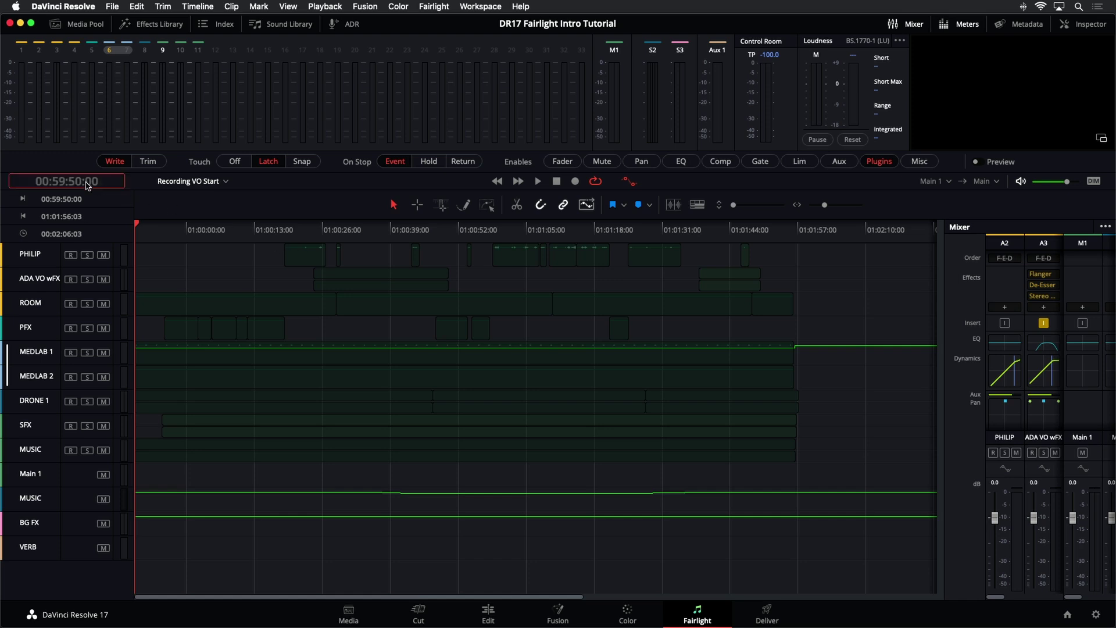
text(+1000)
key(Return)
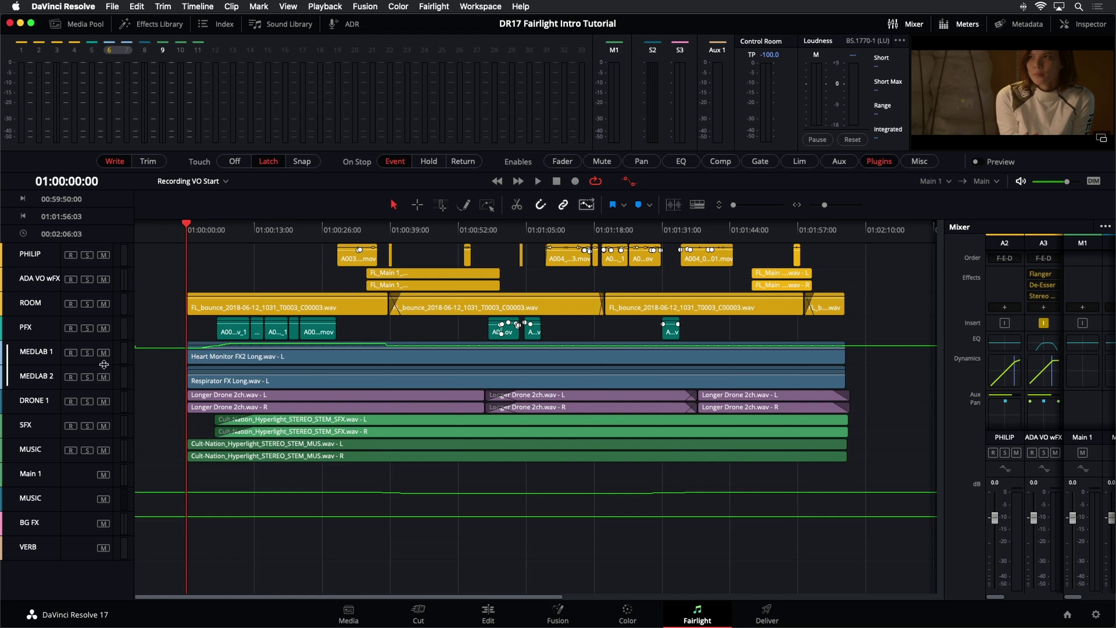
Step: Enlarge the MEDLAB 1 and Main 1 tracks and enable Loudness History on the Main 1 bus track
drag(103, 365, 101, 436)
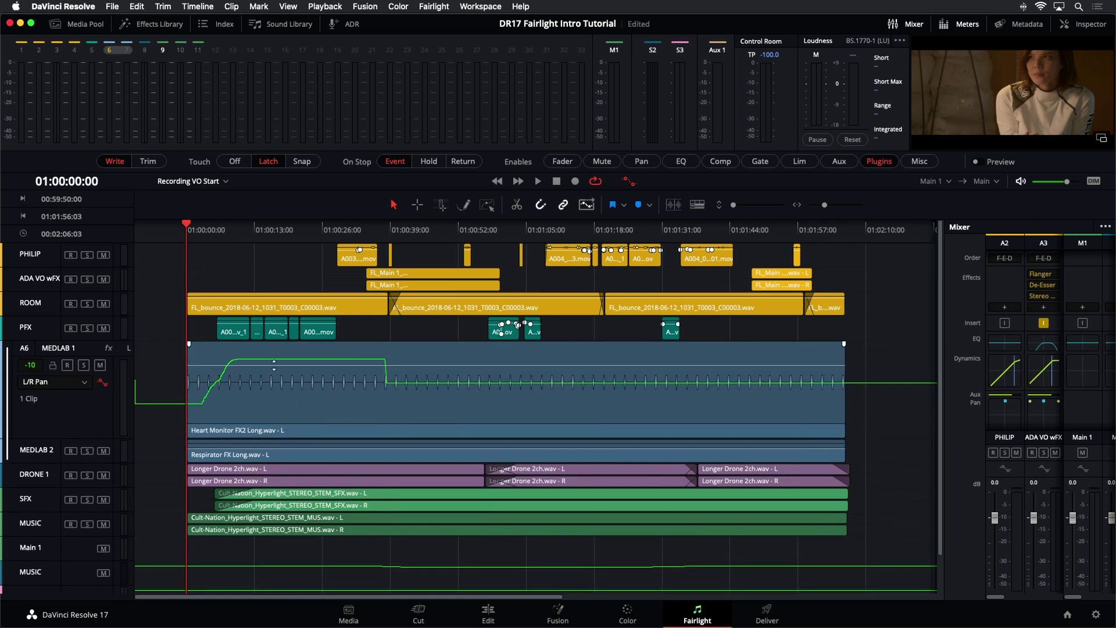
scroll(337, 412, down, 2)
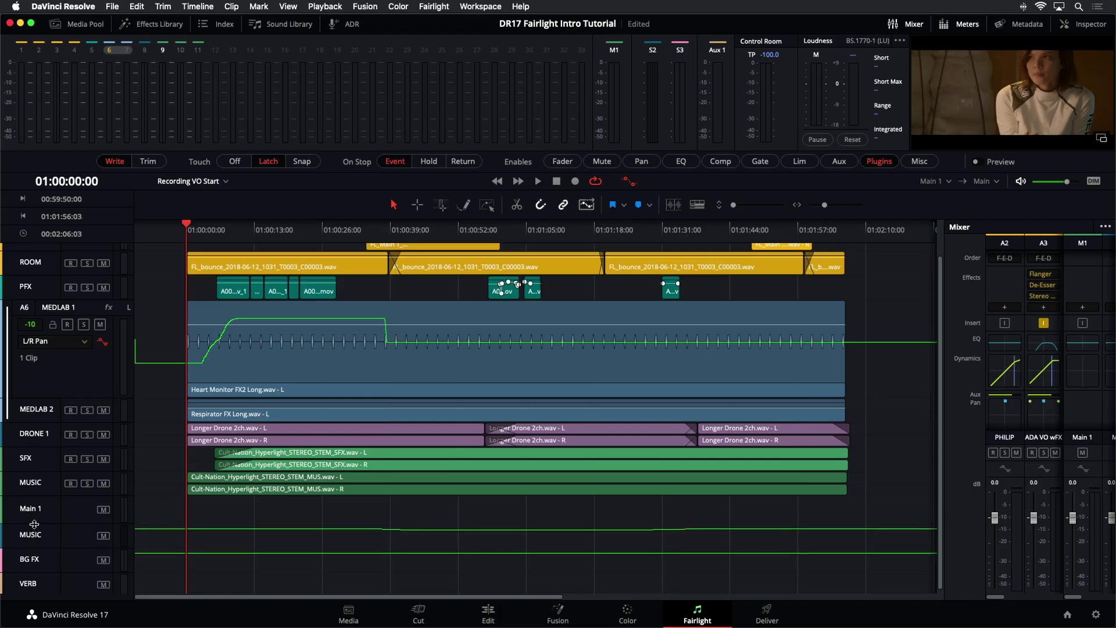
drag(34, 524, 37, 591)
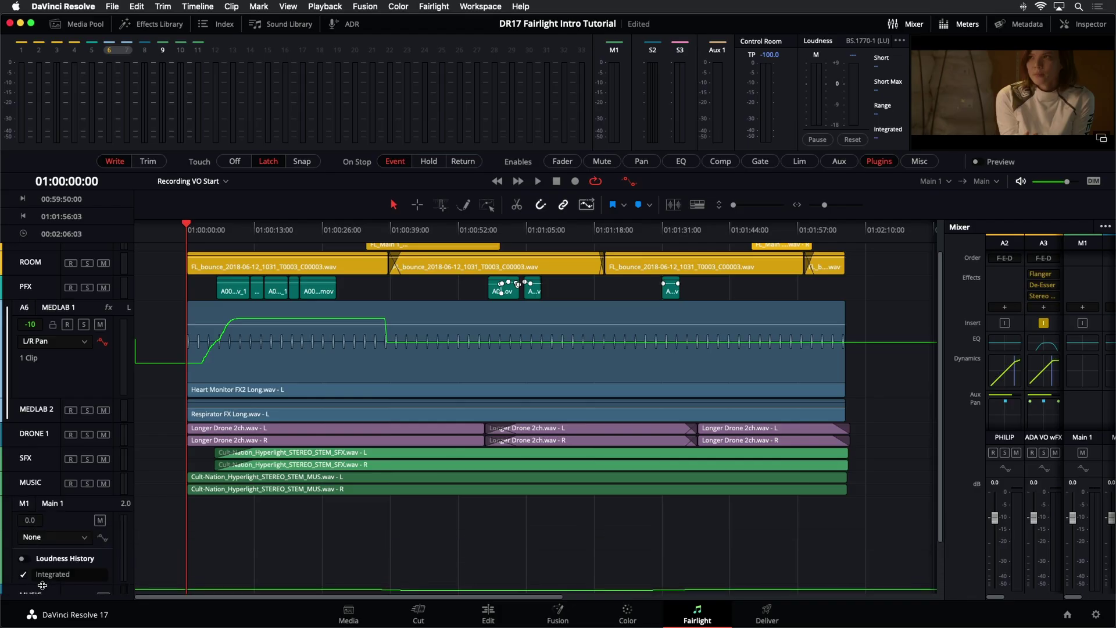
scroll(223, 545, down, 3)
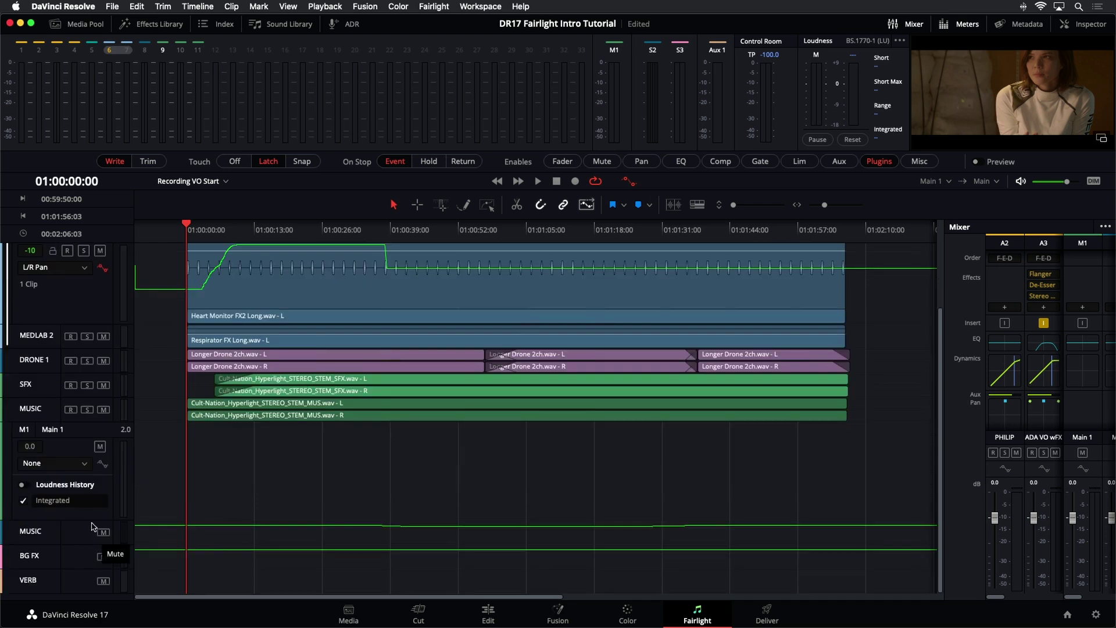
drag(92, 519, 88, 551)
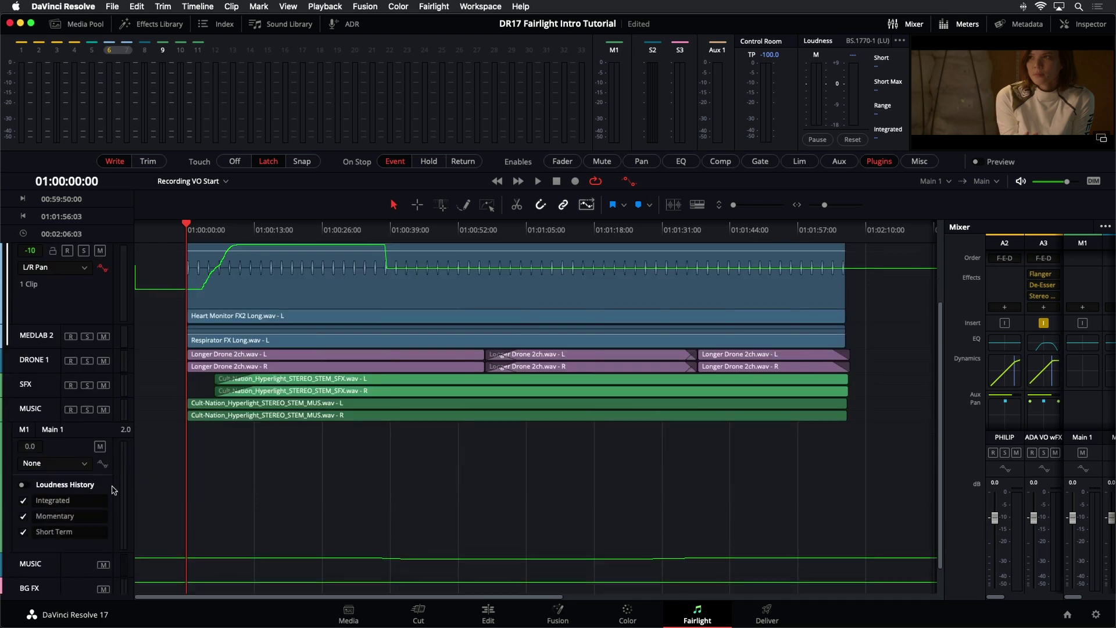
click(23, 486)
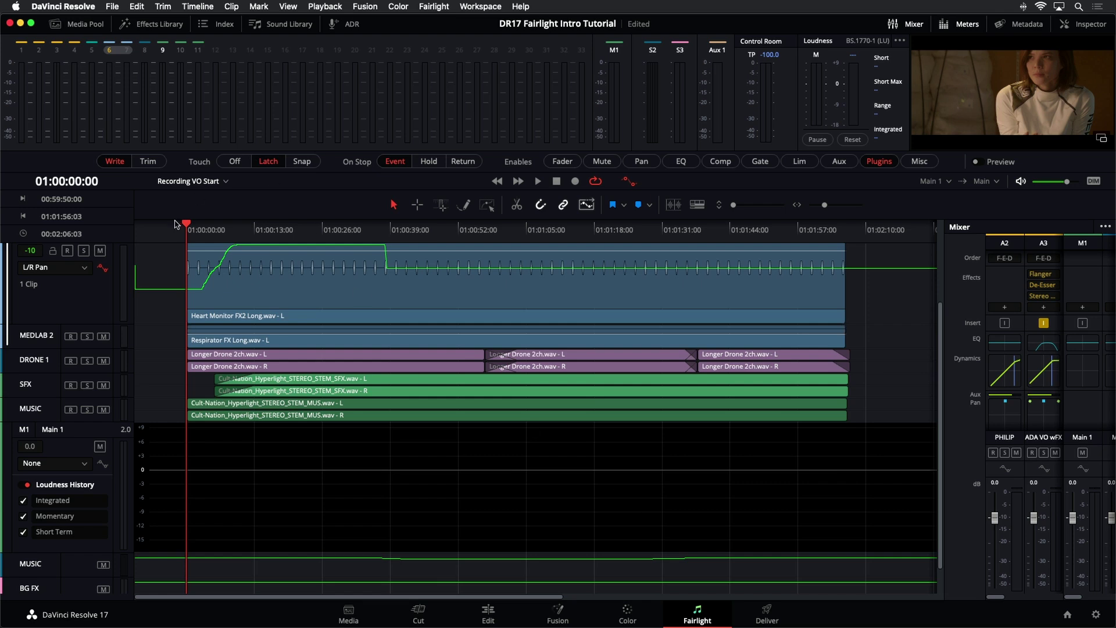
Step: Reset and start the loudness metering, and play from 00:59:52:21 to about 01:00:28:20 to record the Main 1 loudness history
click(150, 229)
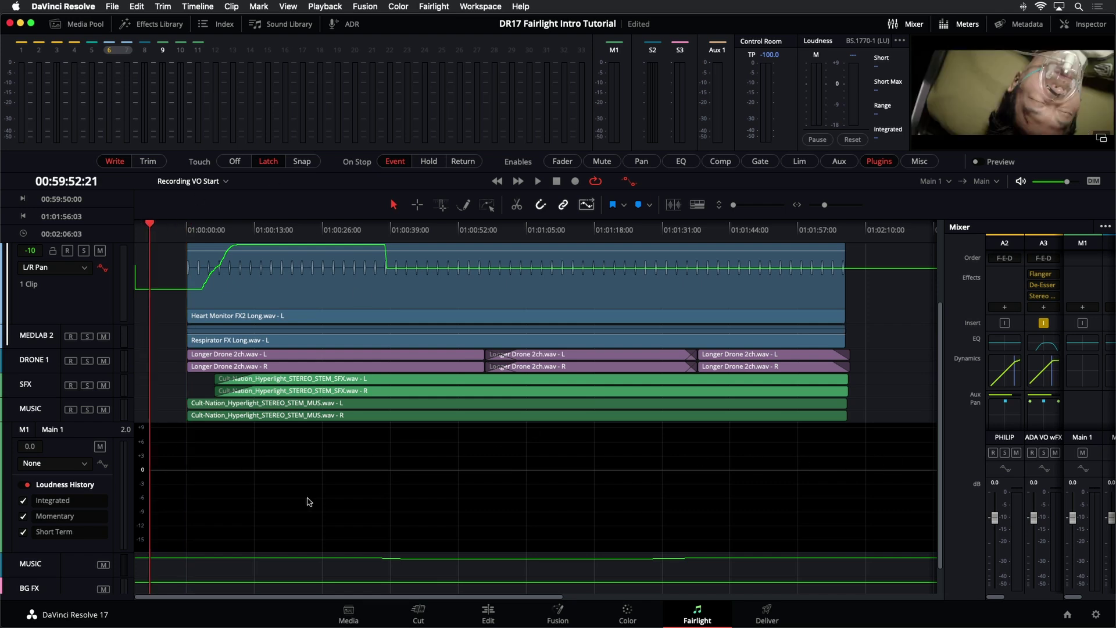
click(860, 142)
click(826, 141)
key(space)
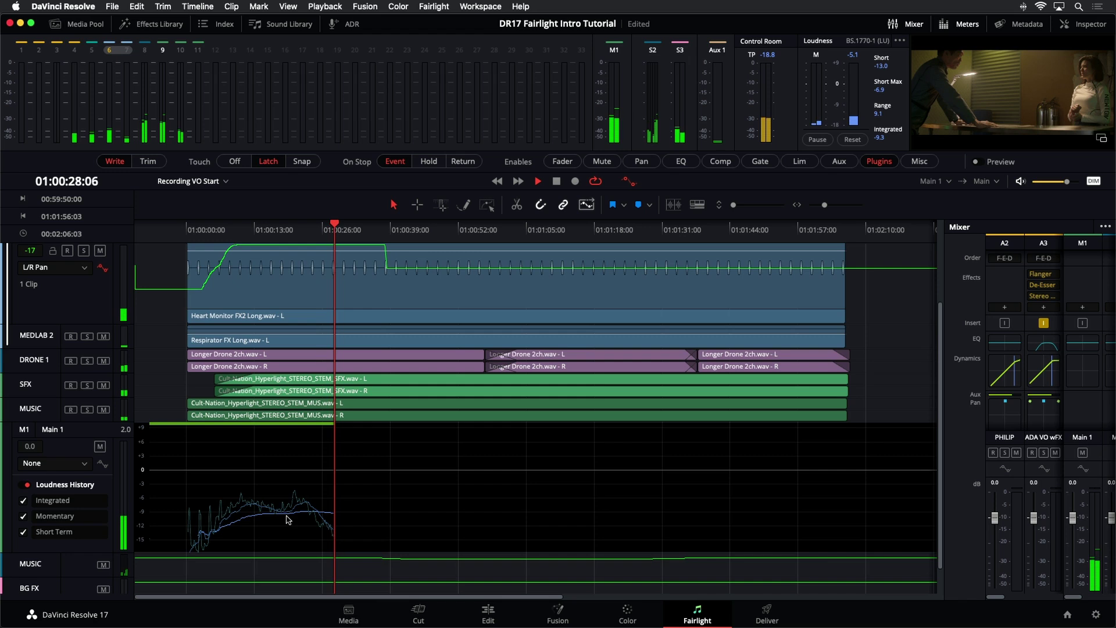
key(space)
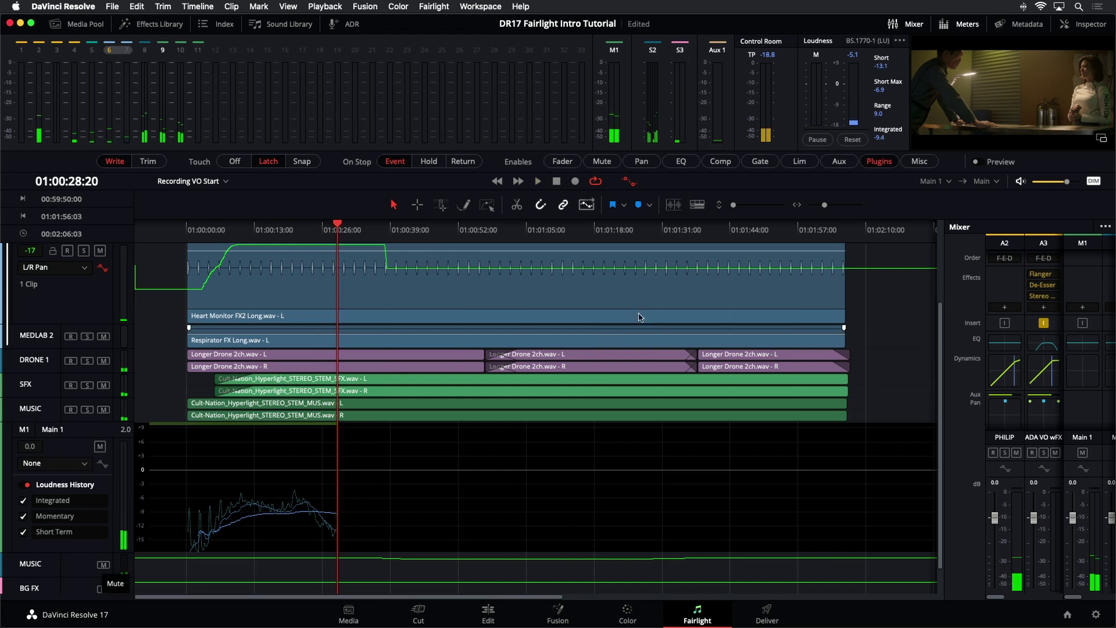
Step: Toggle automation off, on and off again to compare the track area with and without the bus tracks
click(629, 181)
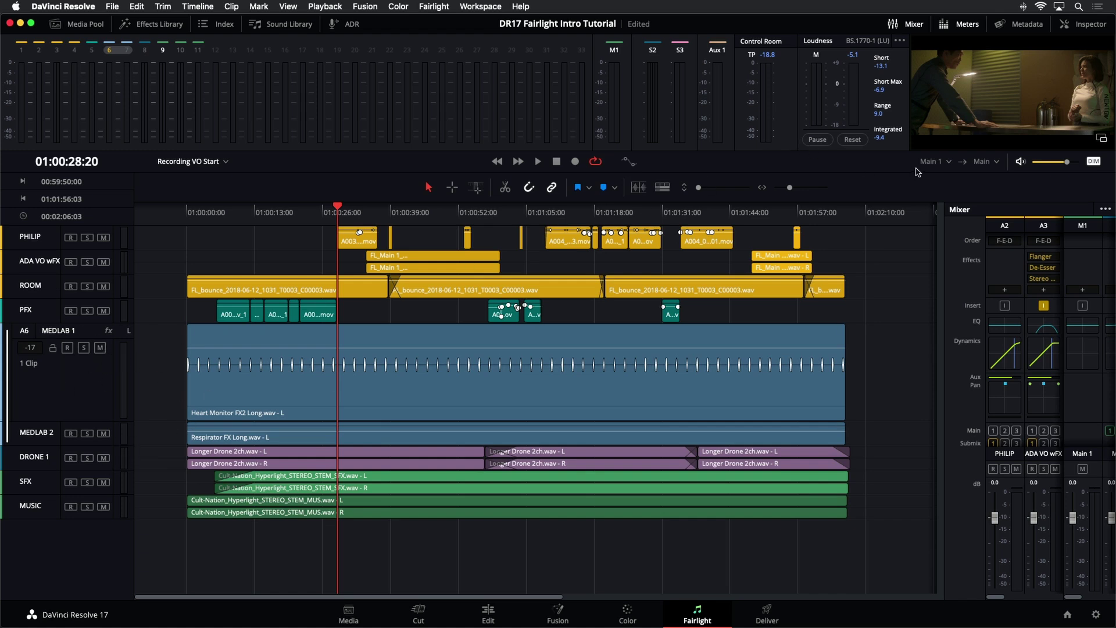
click(628, 162)
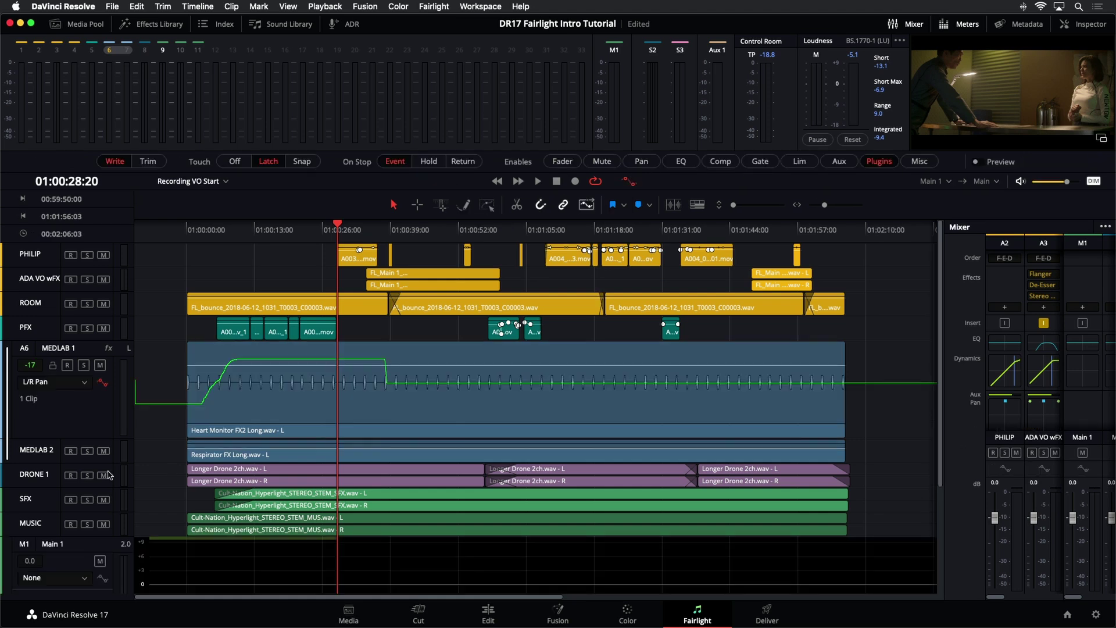
click(629, 181)
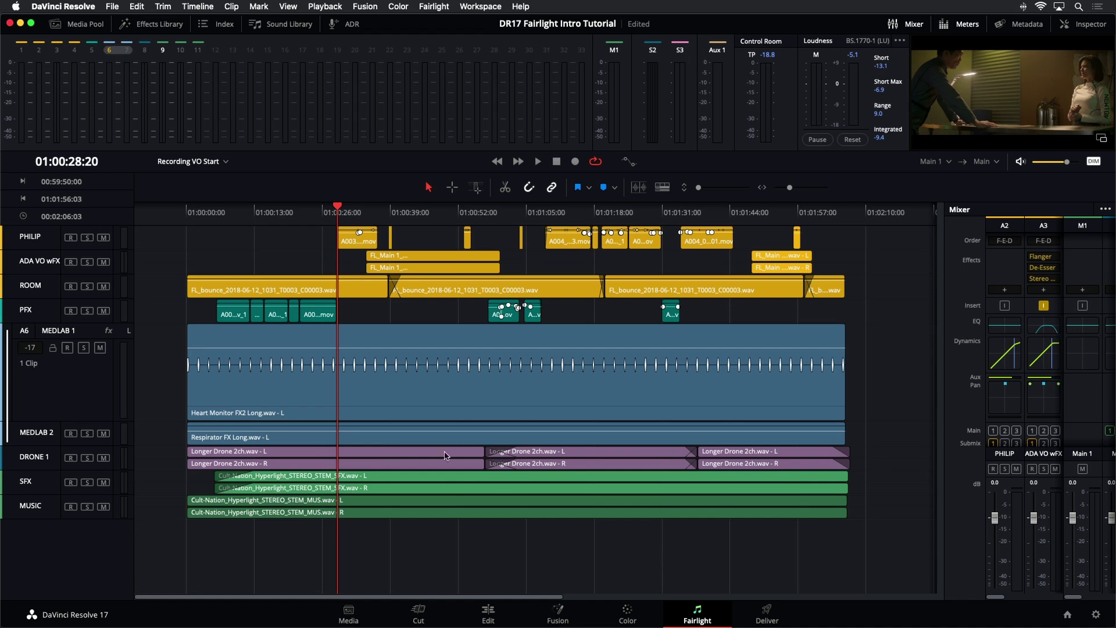
Step: Open the 17 Mix for Stems Start timeline from the Timelines bin and widen the track area beside the mixer
click(74, 26)
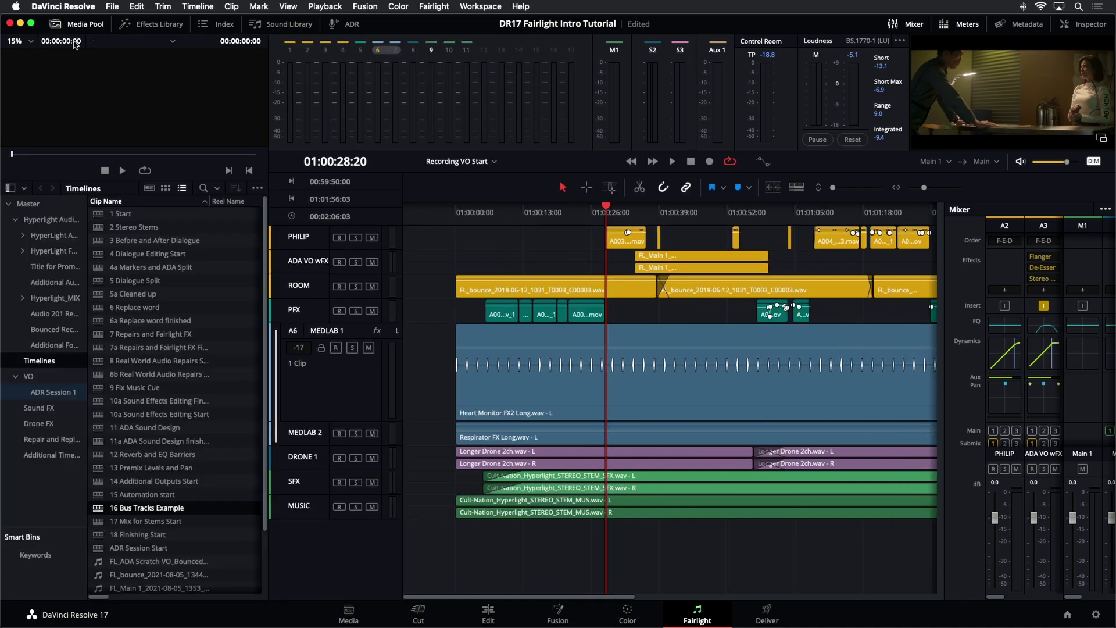
scroll(112, 514, down, 3)
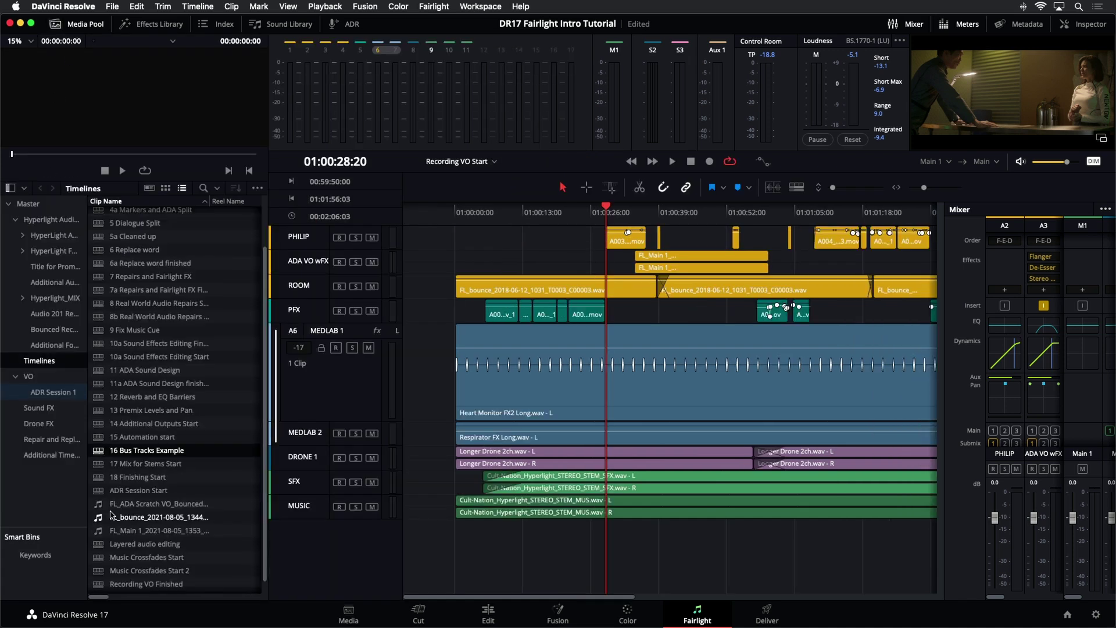
click(100, 465)
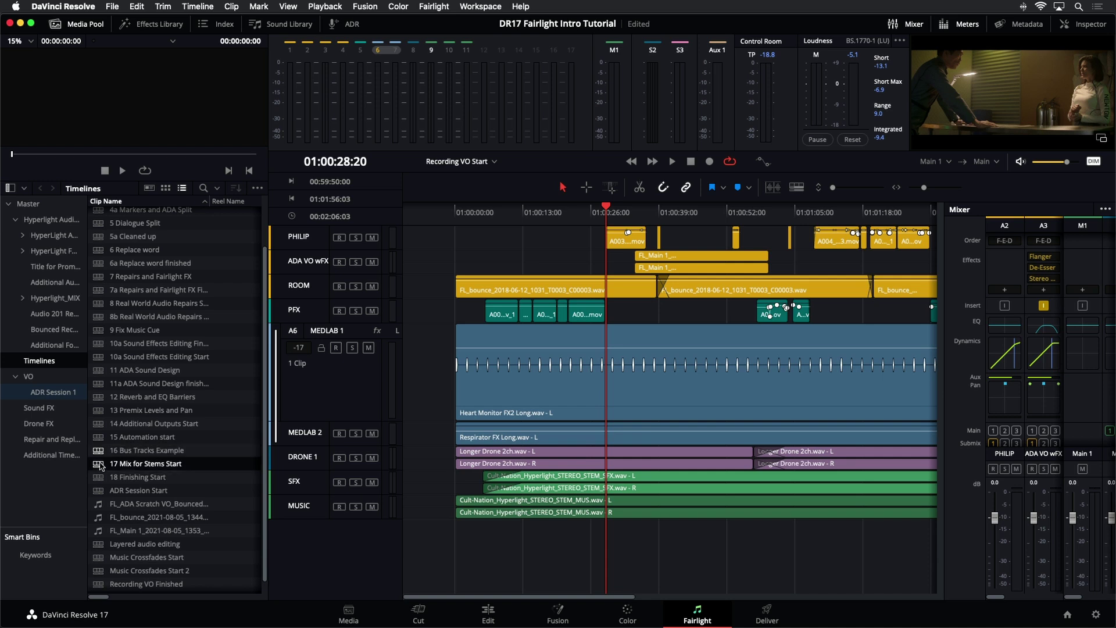
double_click(101, 465)
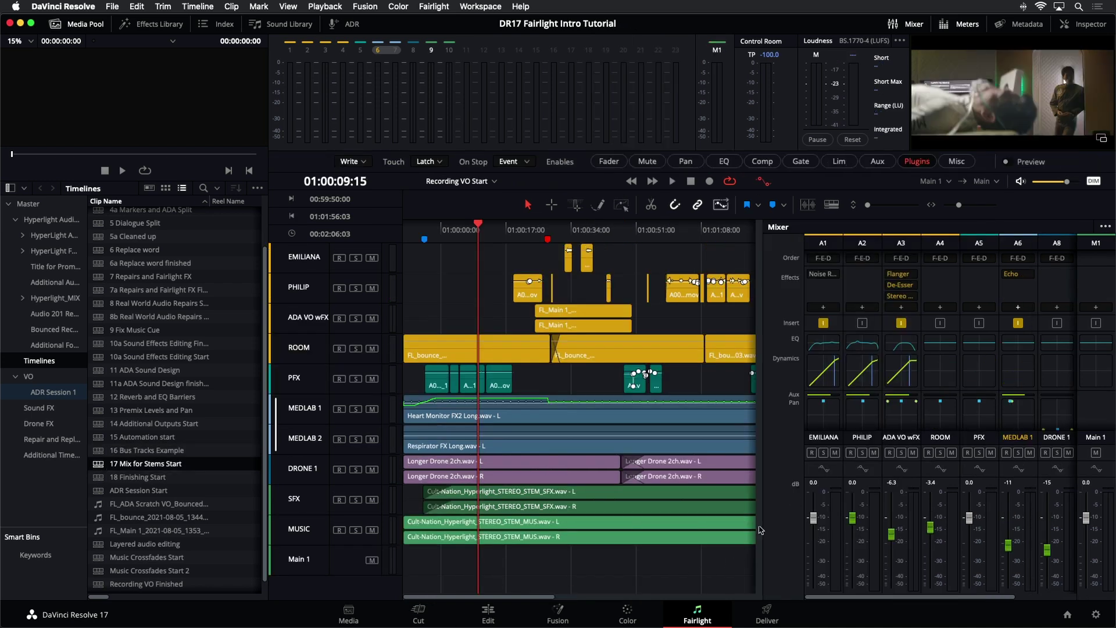
drag(761, 535, 962, 503)
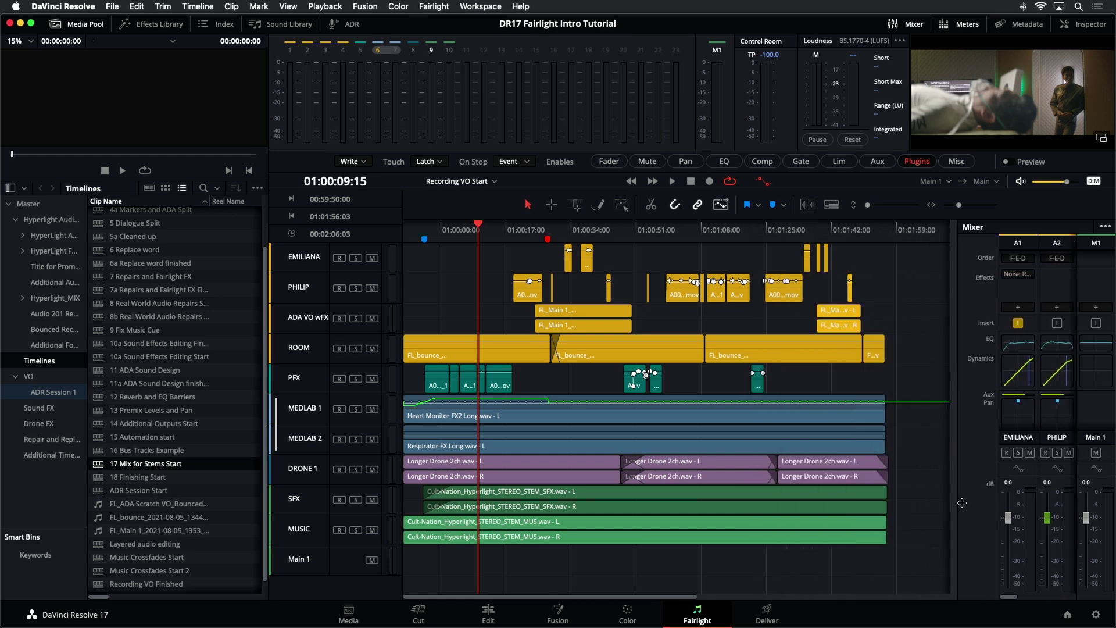
Step: Hide the Media Pool, turn automation on, and return the playhead to the start of the timeline
click(77, 22)
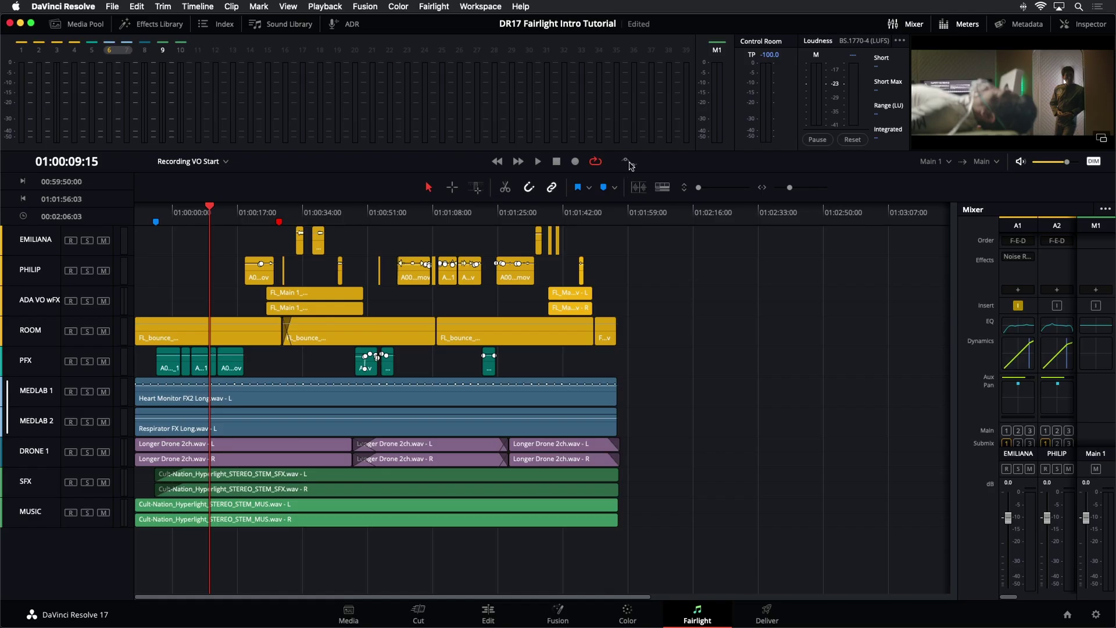
click(628, 163)
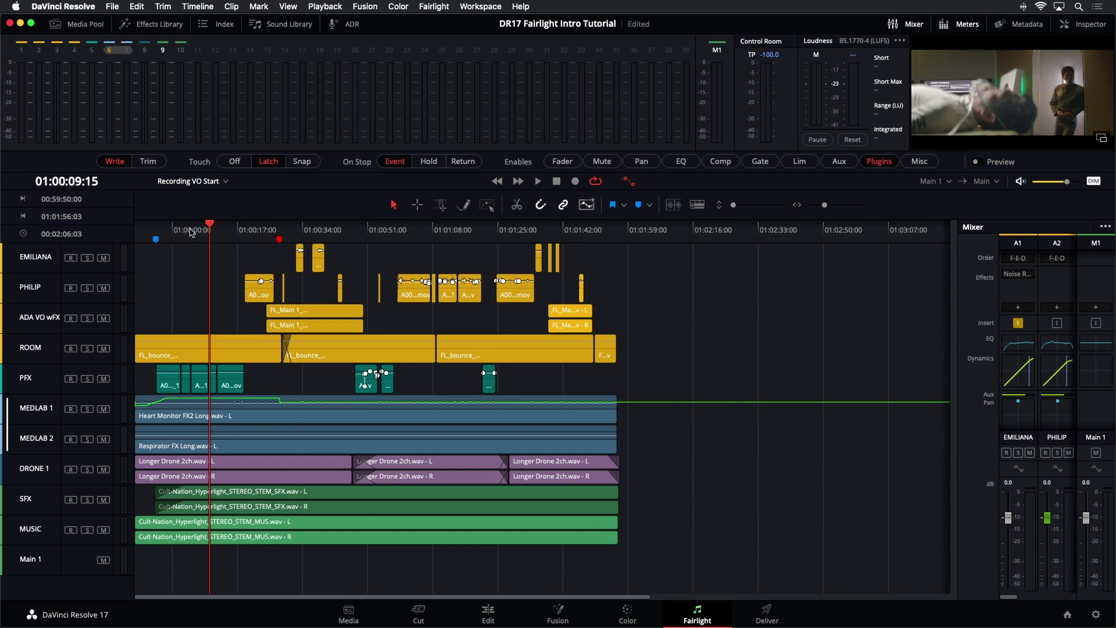
key(Home)
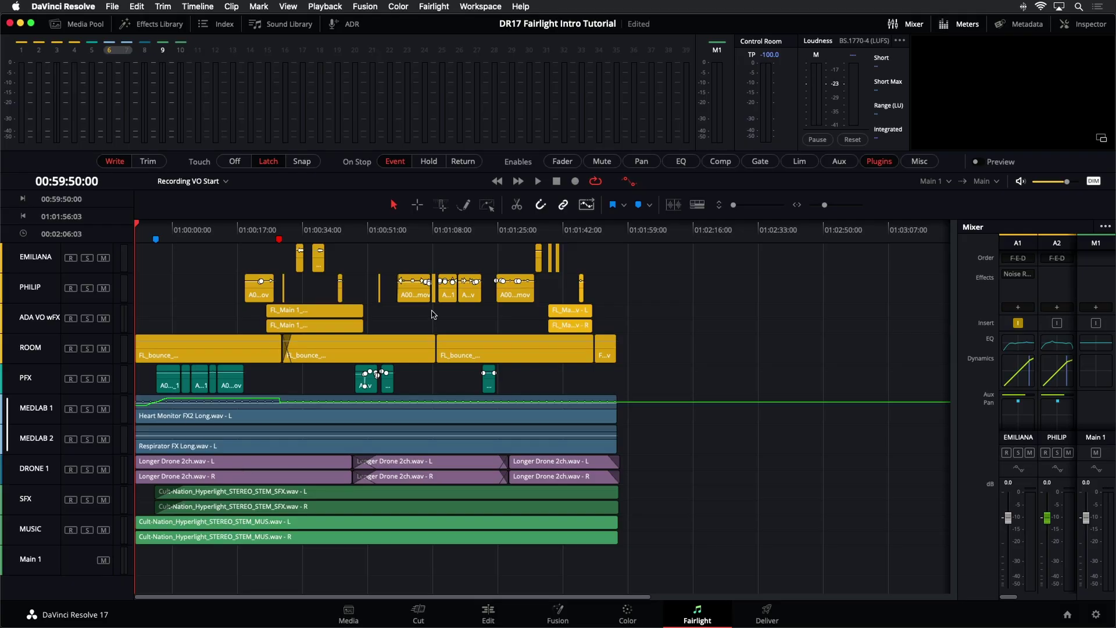
Step: View the list of buses available as the control room monitoring source
click(950, 182)
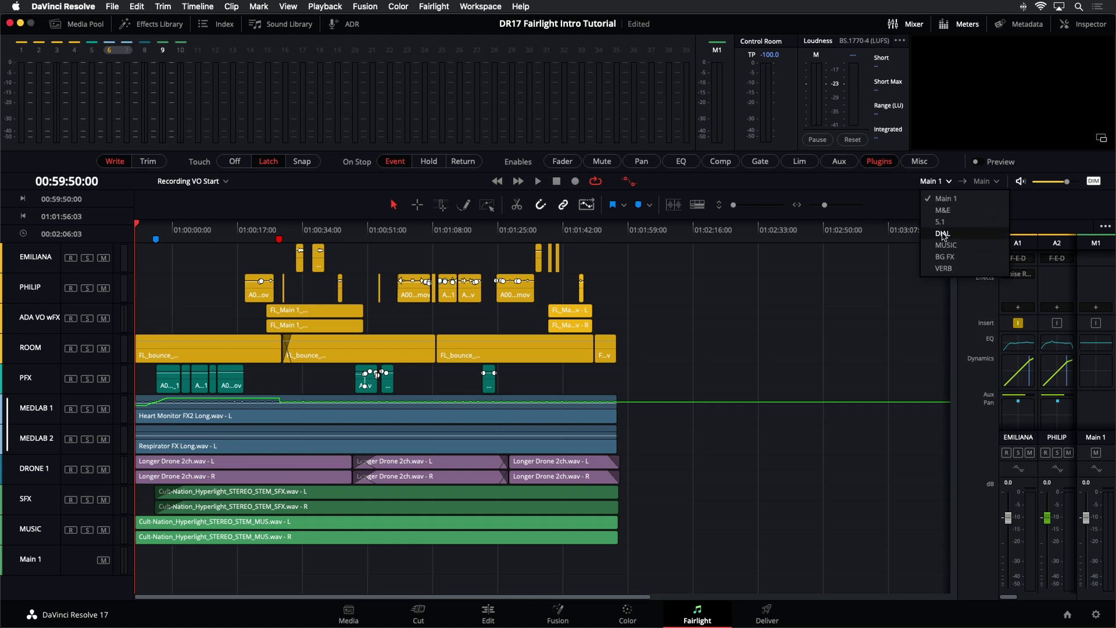
click(861, 268)
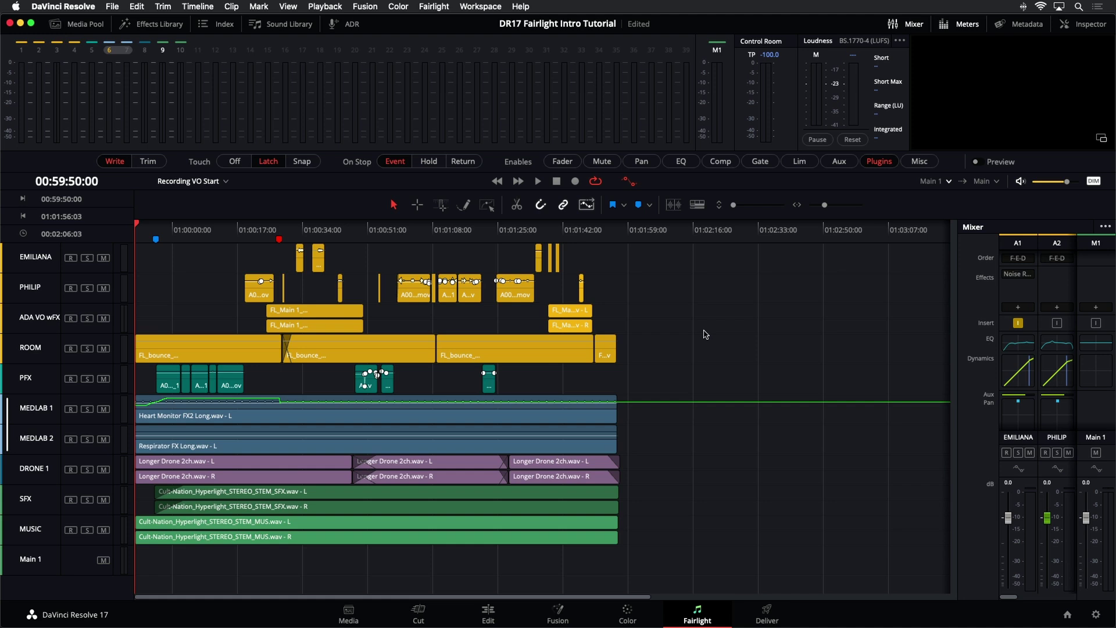
Step: Open Bounce Mix to Track and set the Main 1 bus to bounce to a new track, leaving the 5.1 bus unbounced
click(185, 7)
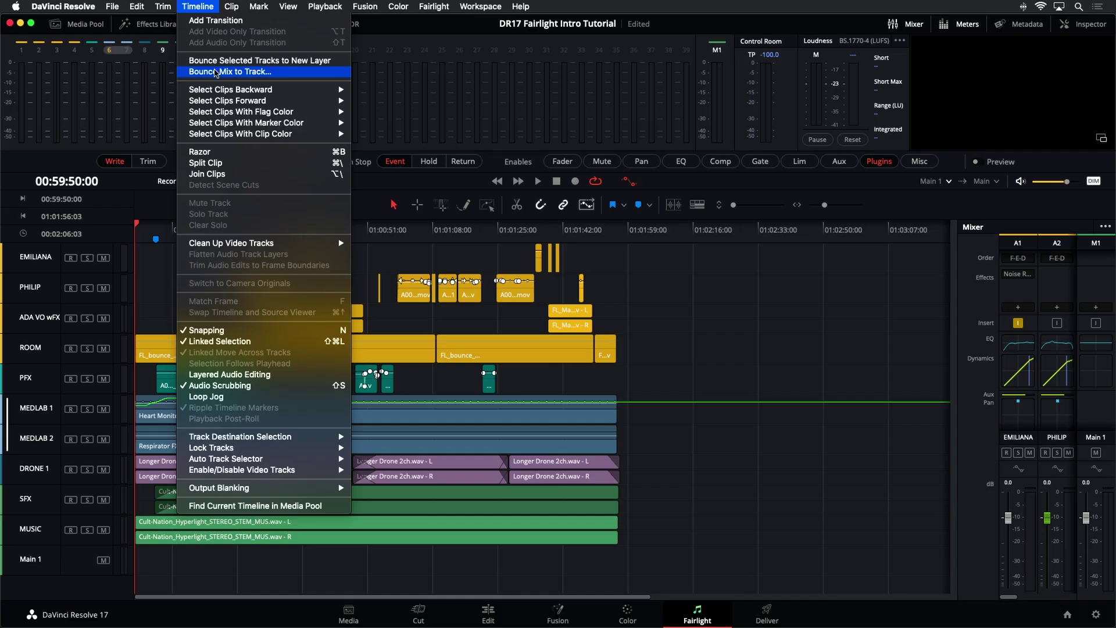
click(216, 72)
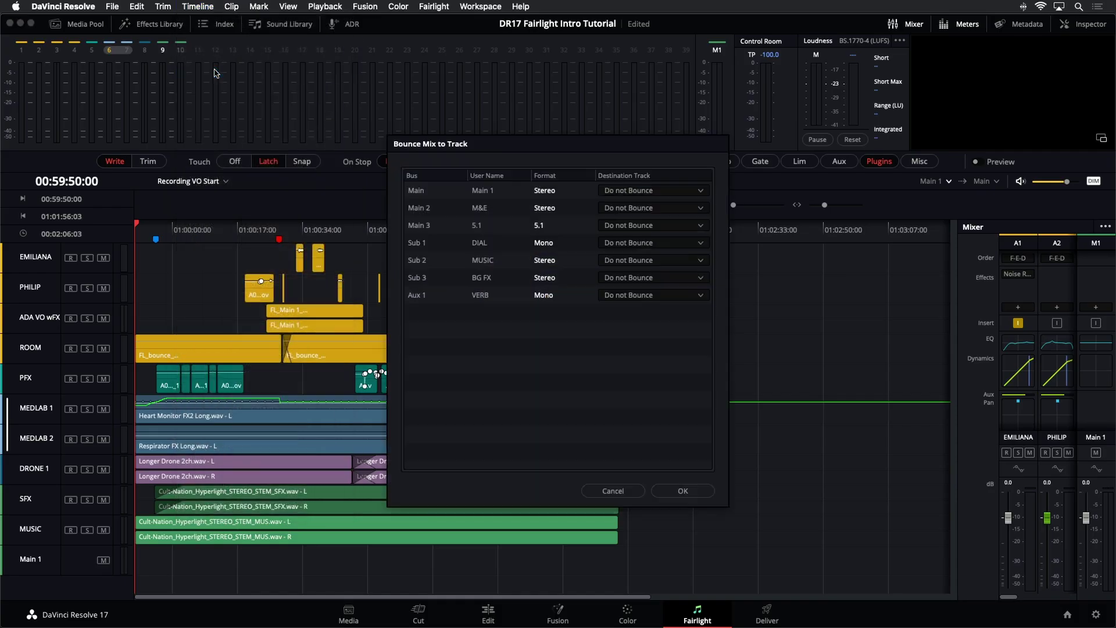
drag(446, 139, 549, 157)
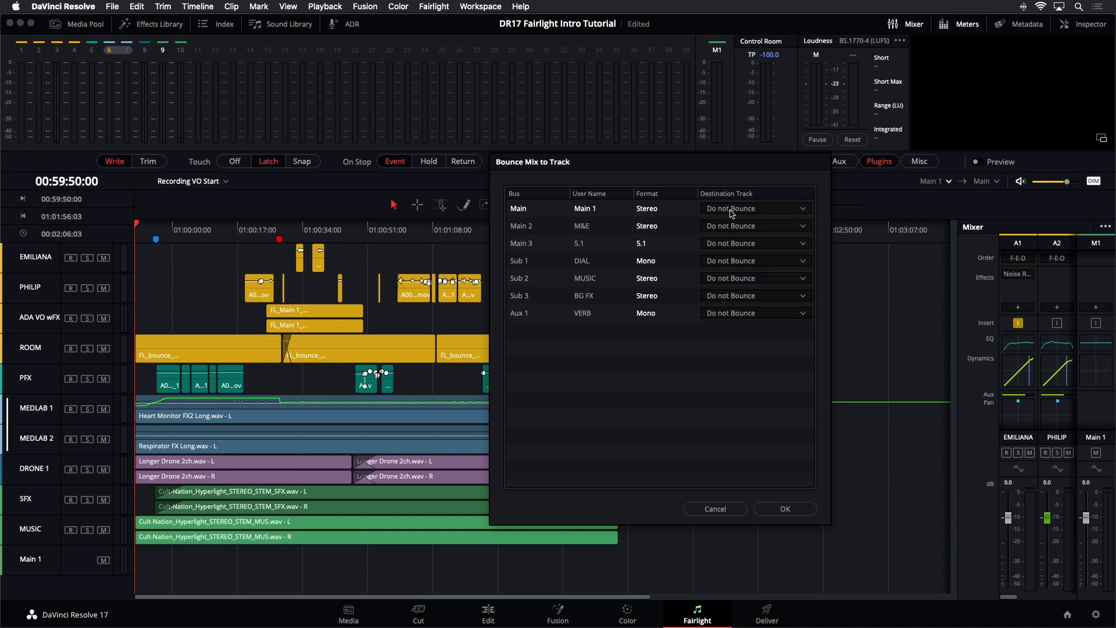
click(732, 211)
click(733, 239)
click(727, 244)
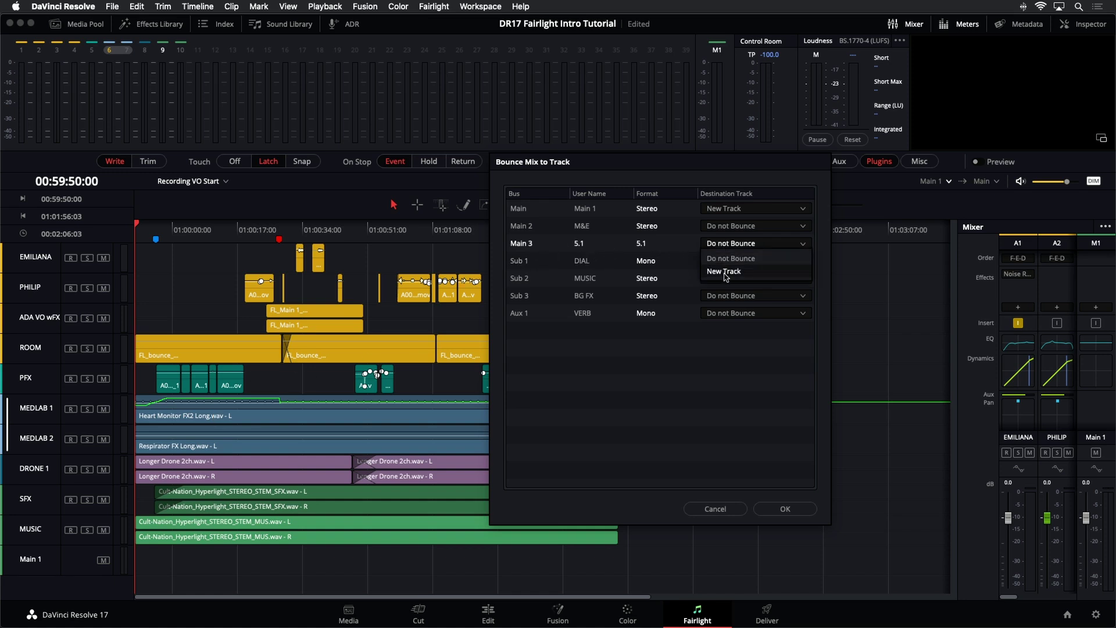
click(614, 457)
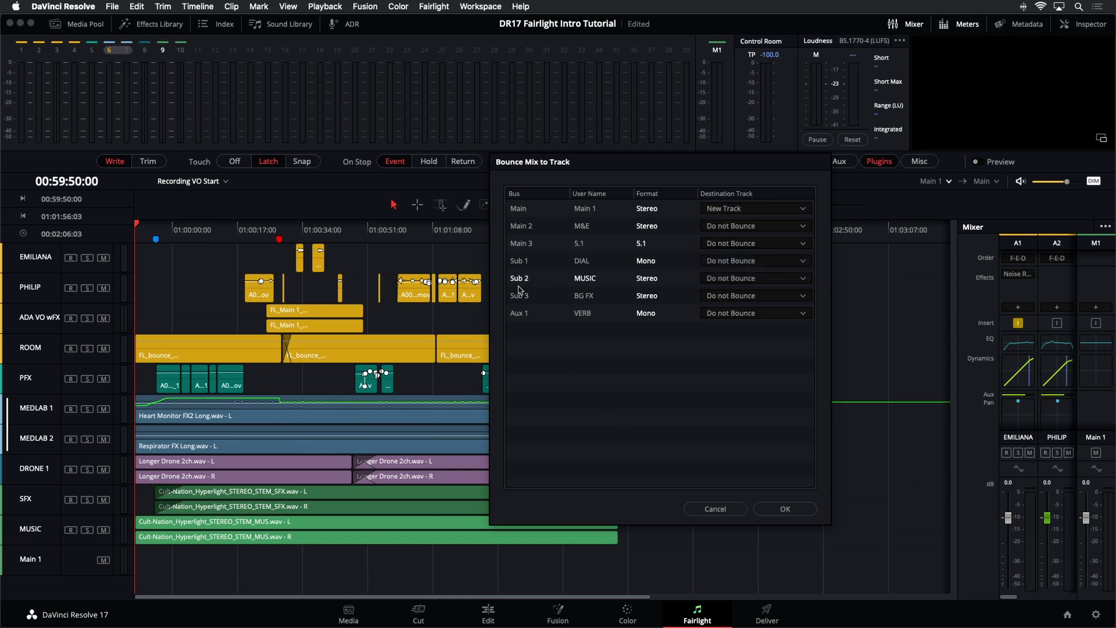
Step: Set the DIAL submix to bounce to a new track and run the bounce
click(725, 263)
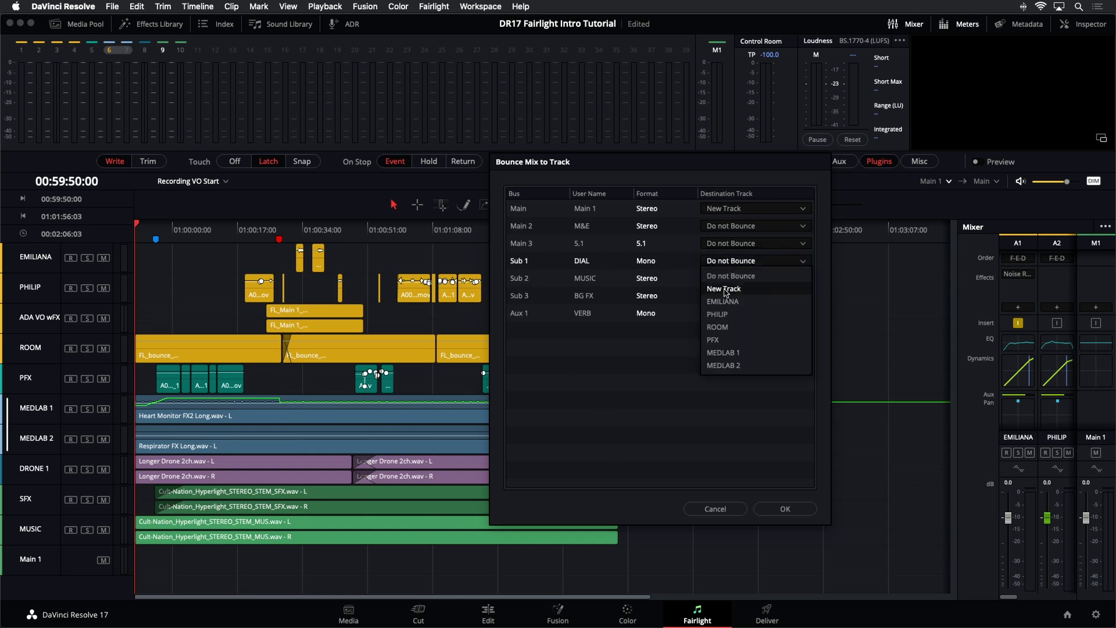
click(724, 289)
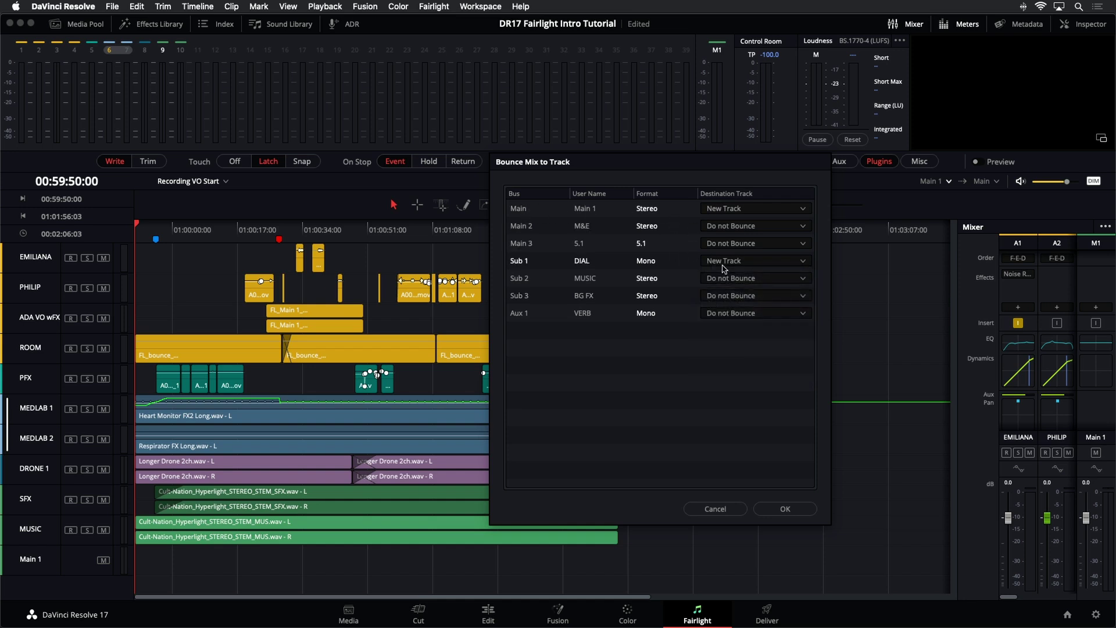
click(785, 510)
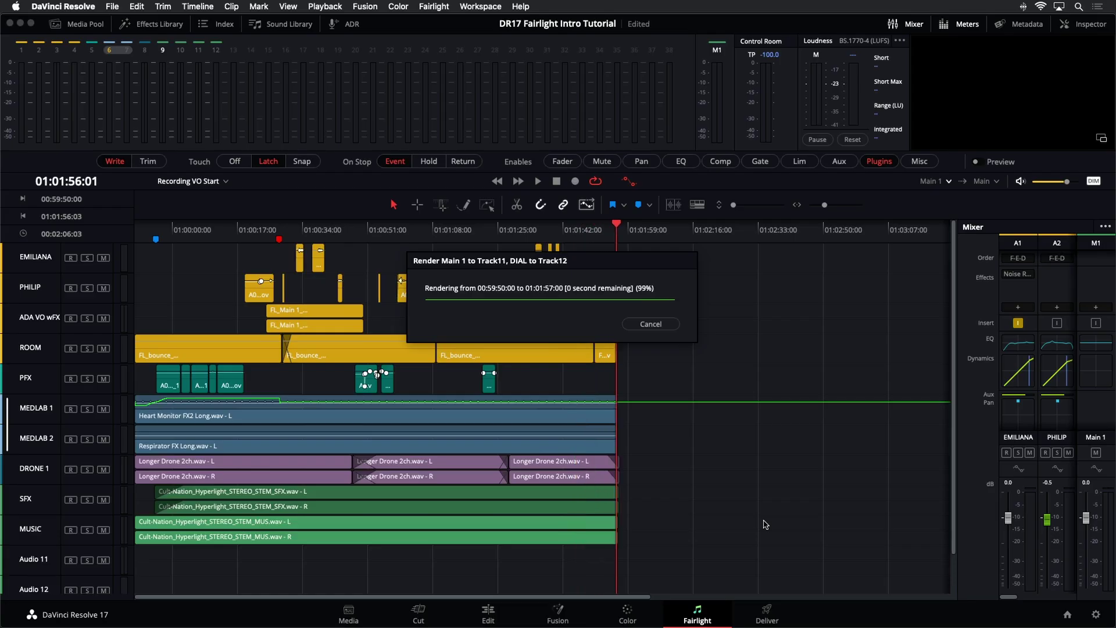
Step: Select the bounced tracks Audio 11 and Audio 12, enlarge their waveforms for inspection, and clear the selection
scroll(24, 547, down, 2)
drag(23, 532, 29, 554)
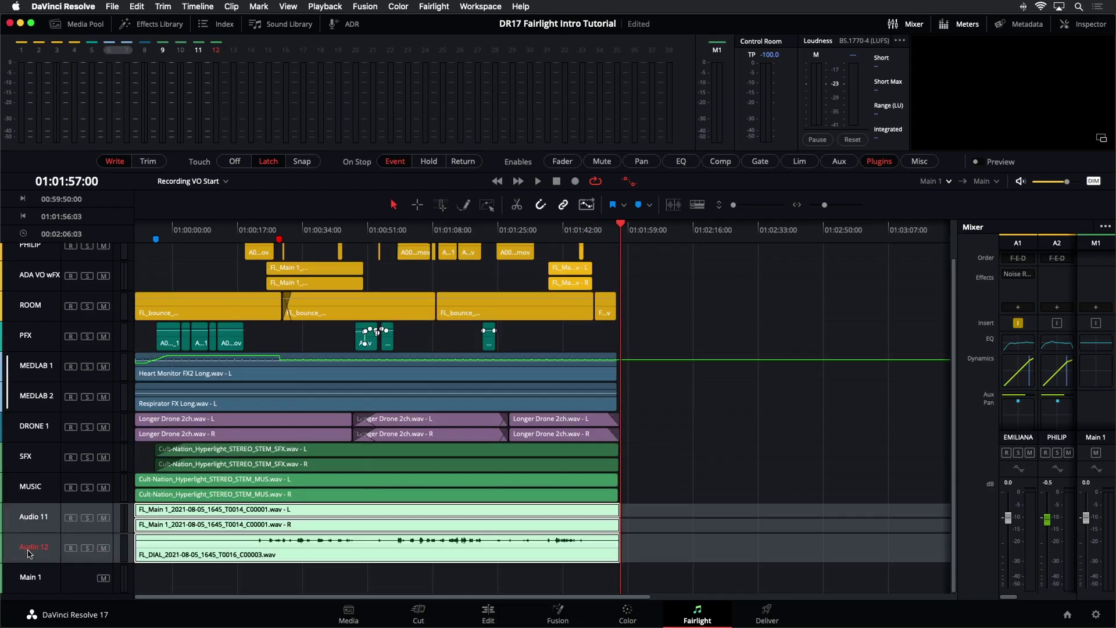
scroll(56, 555, down, 3)
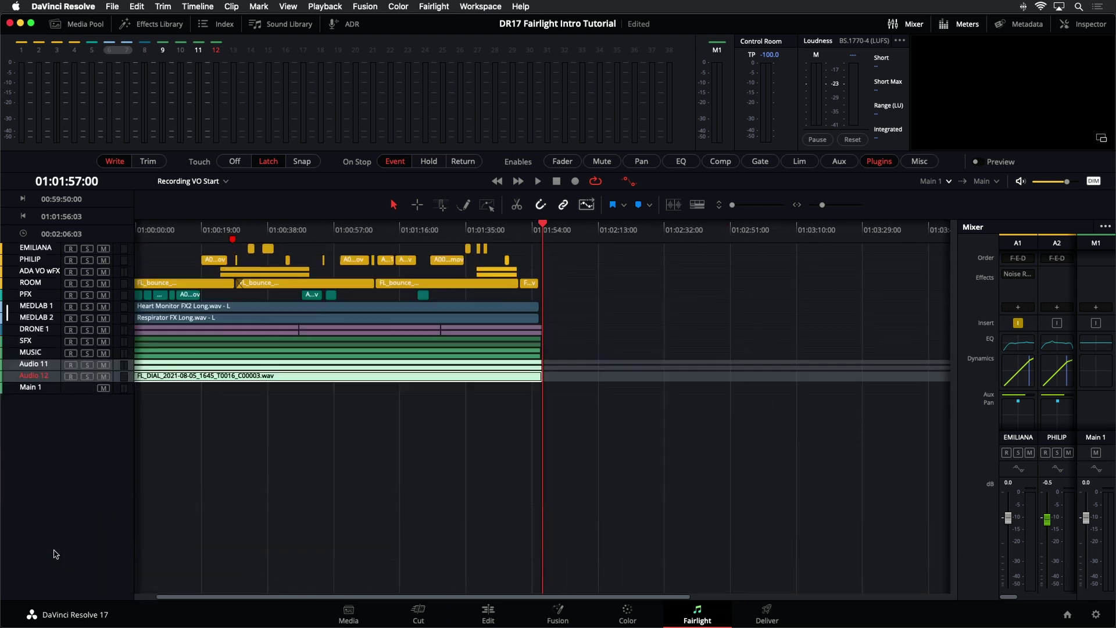
scroll(56, 553, up, 5)
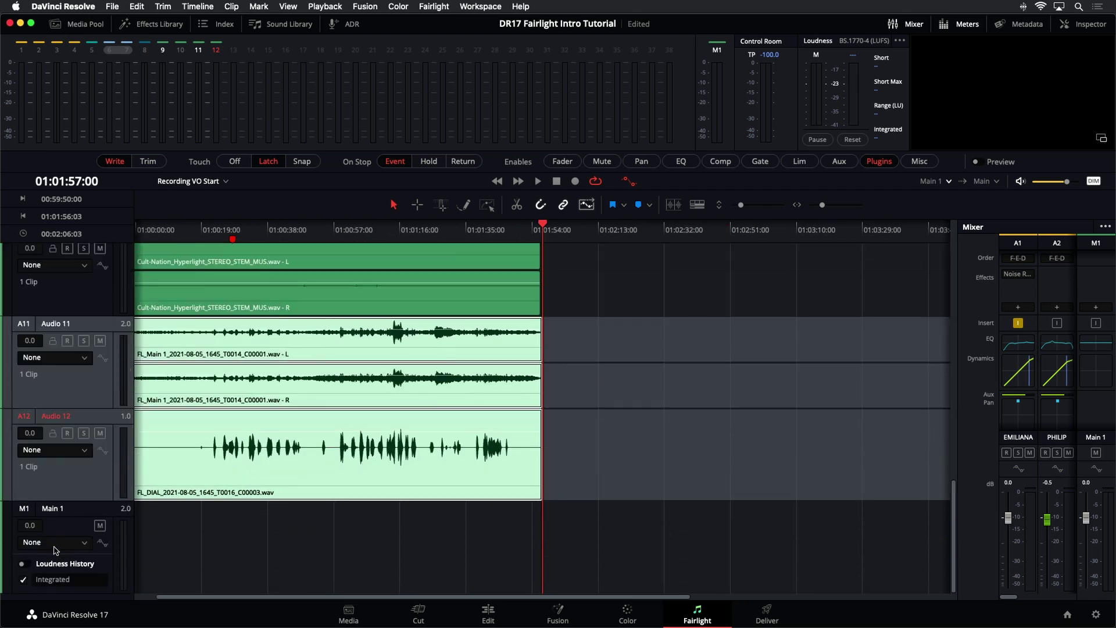
click(766, 445)
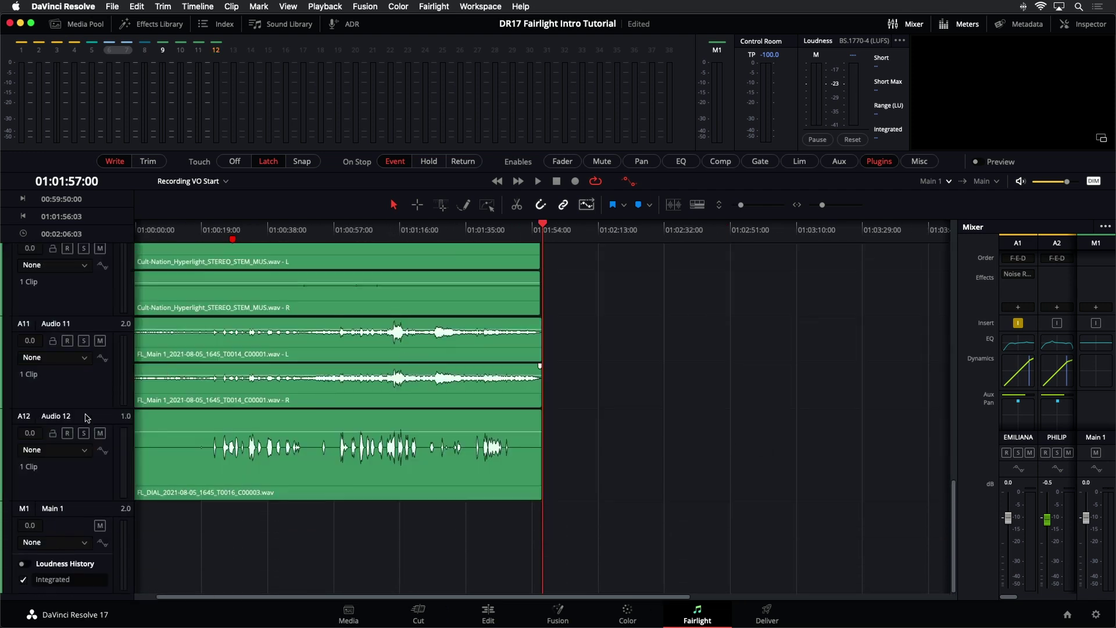
scroll(89, 409, up, 2)
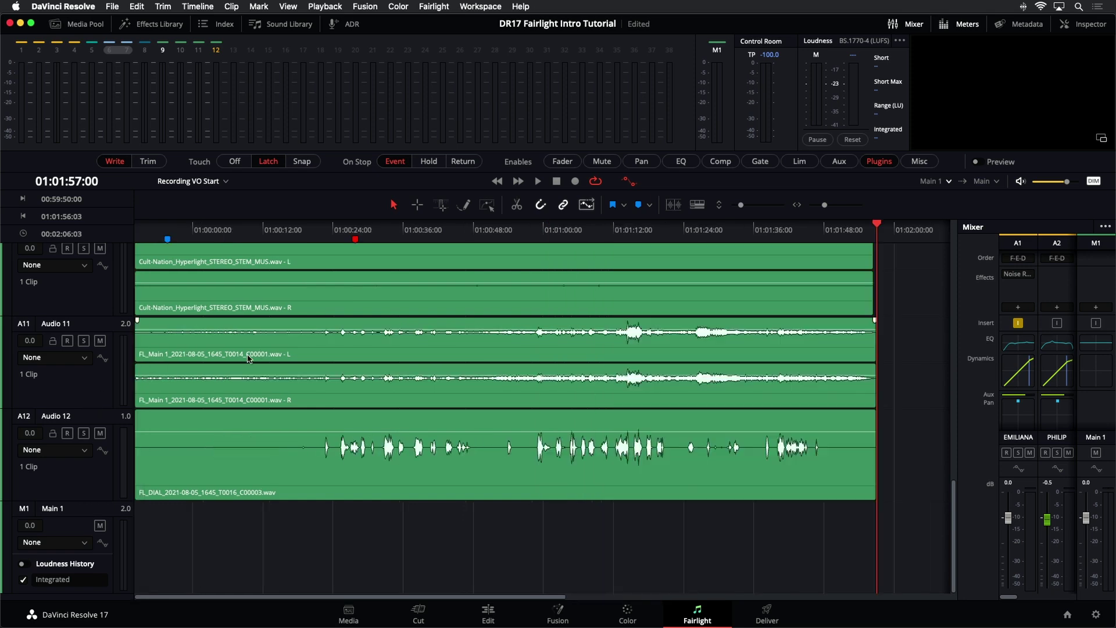
Step: Solo Audio 11, play the bounced Main 1 mix from about 01:00:31, and turn its solo off
click(83, 341)
click(375, 228)
key(space)
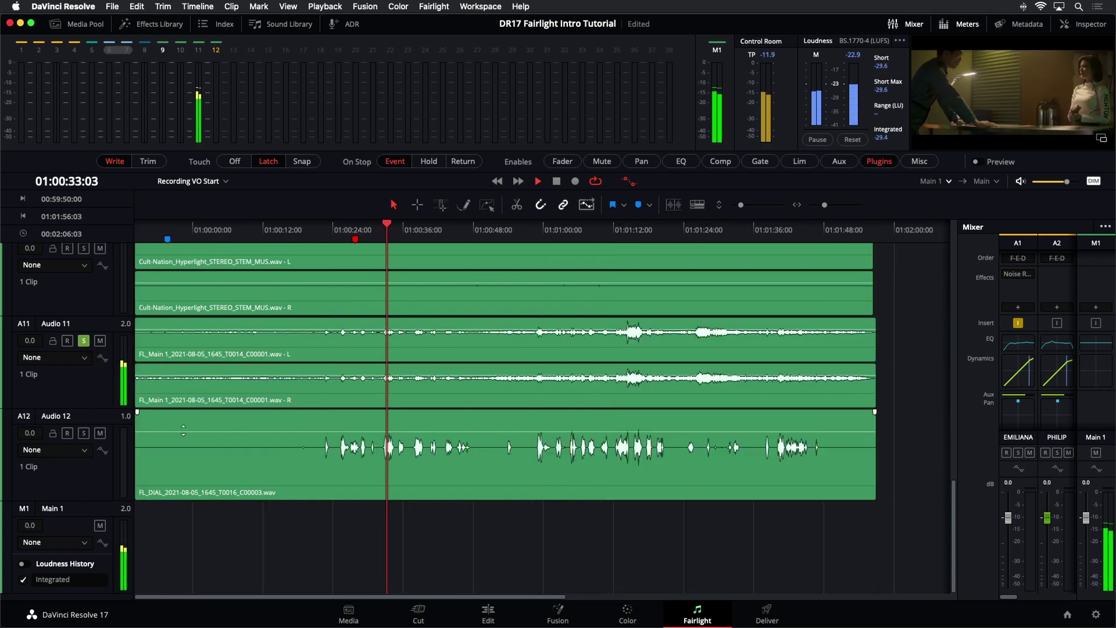
key(space)
click(83, 340)
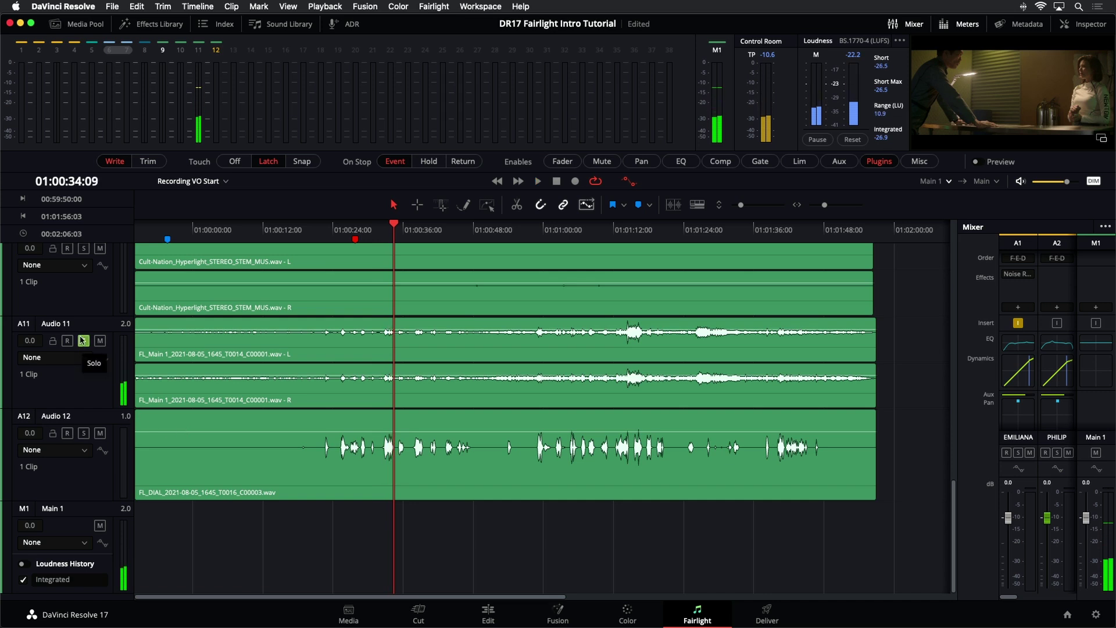
Step: Solo Audio 12 and play the bounced DIAL stem from about 01:00:24
click(83, 433)
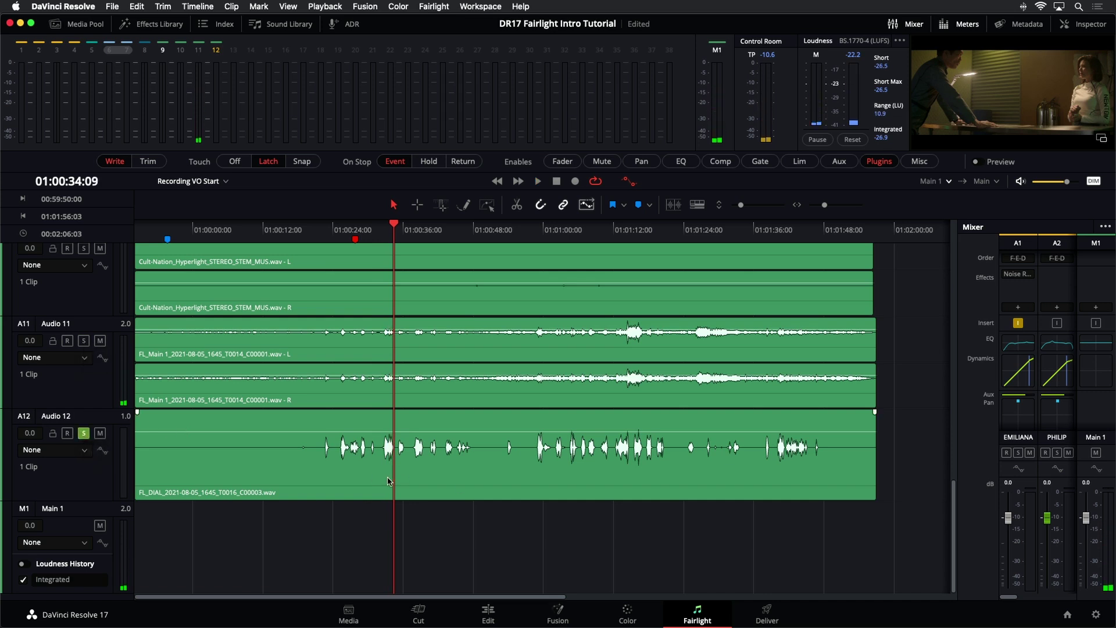
click(335, 241)
key(space)
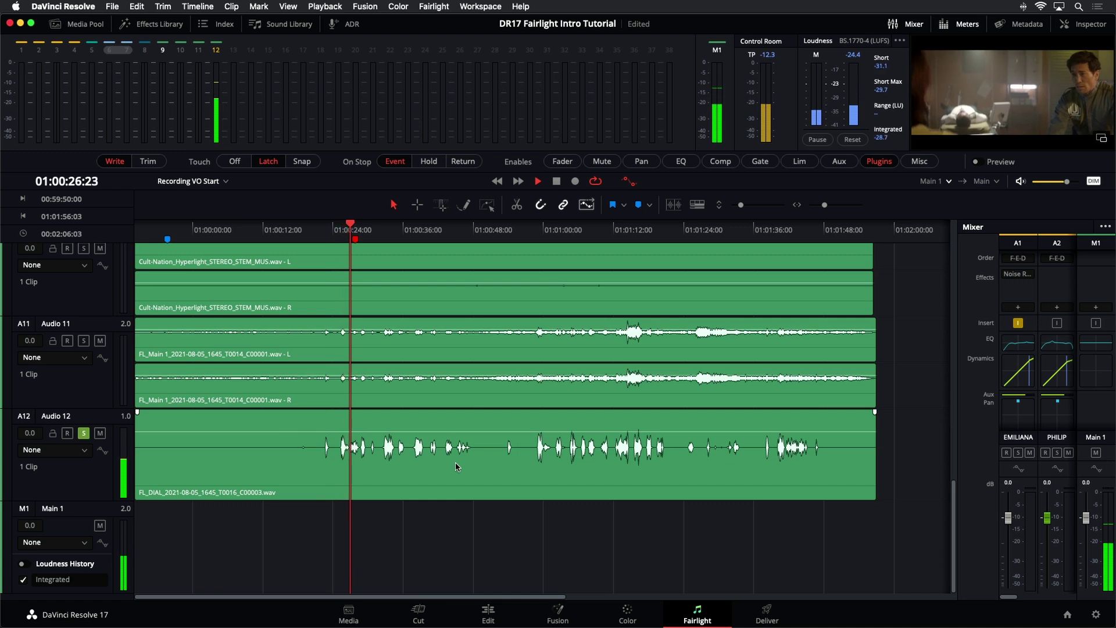
key(space)
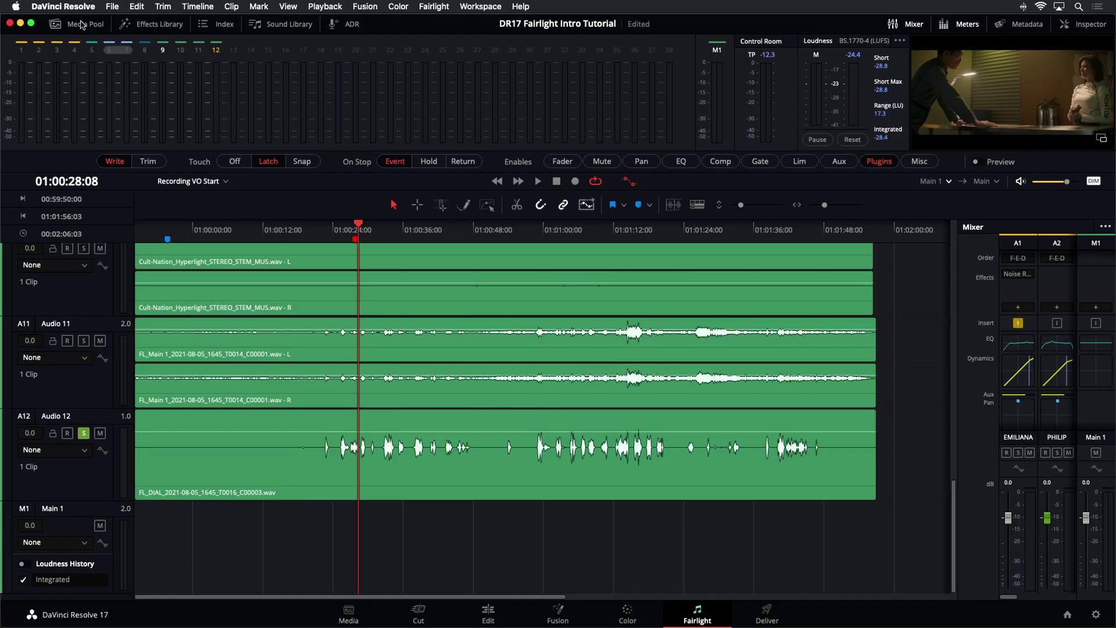
Step: Show the Media Pool and load the FL_bounce_2021-08-05_1344 clip from the Timelines bin into the viewer
click(82, 25)
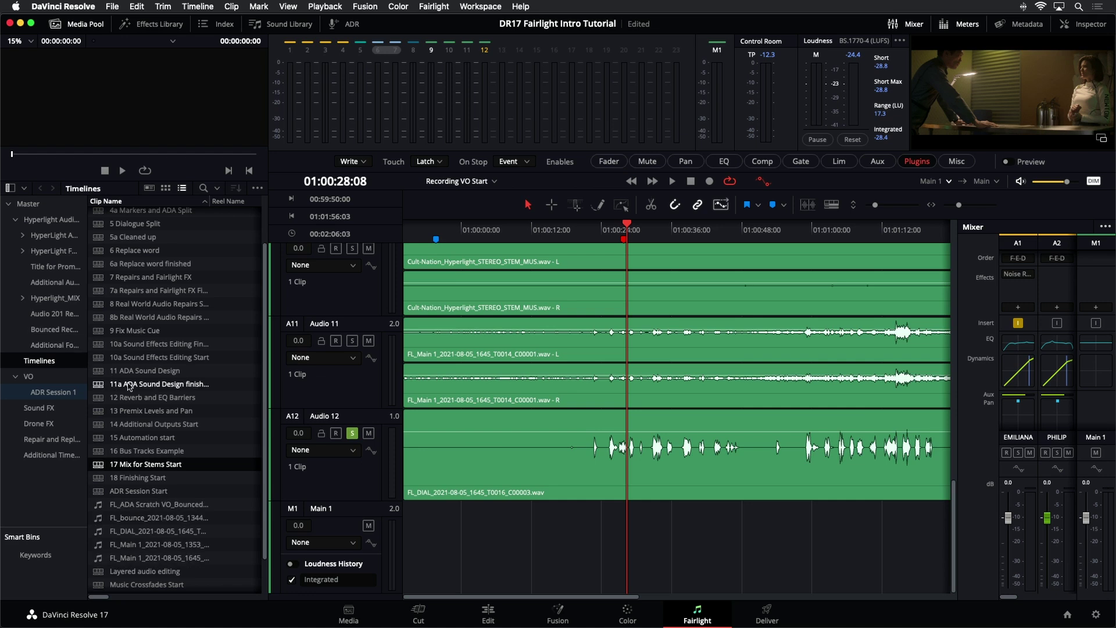
click(133, 518)
click(133, 520)
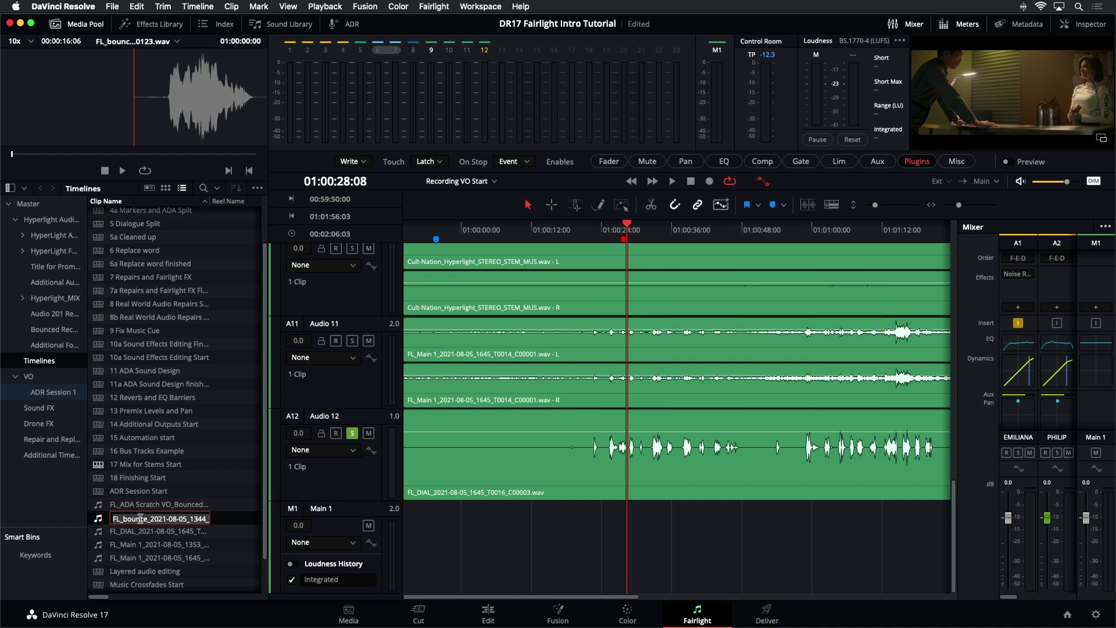
click(738, 494)
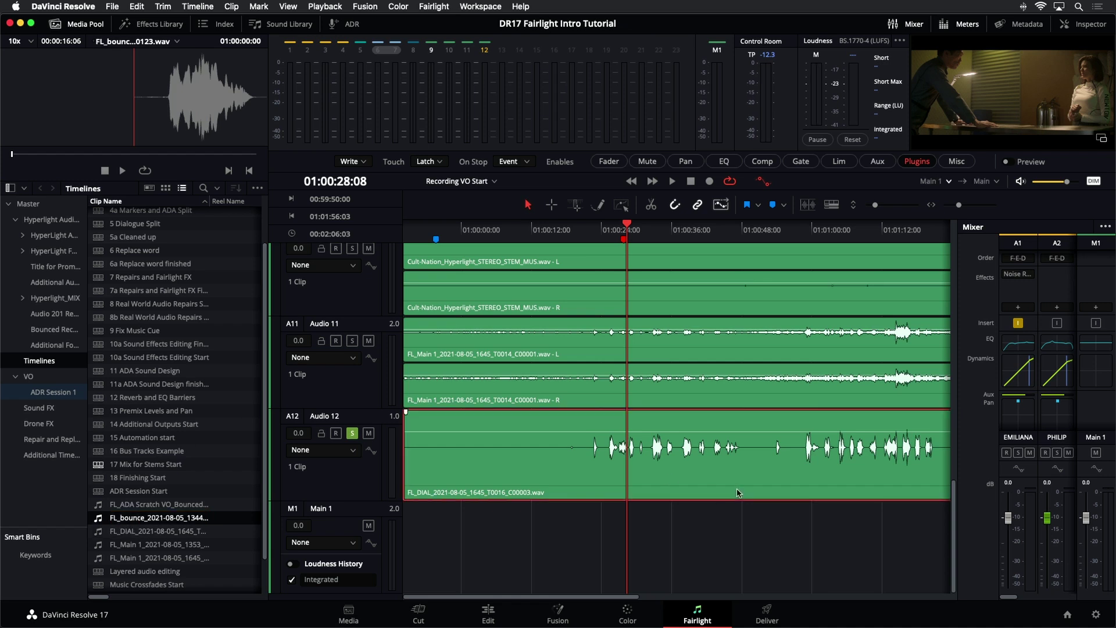
Step: View the render settings on the Deliver page and return to the Fairlight page
right_click(706, 475)
click(661, 480)
click(767, 614)
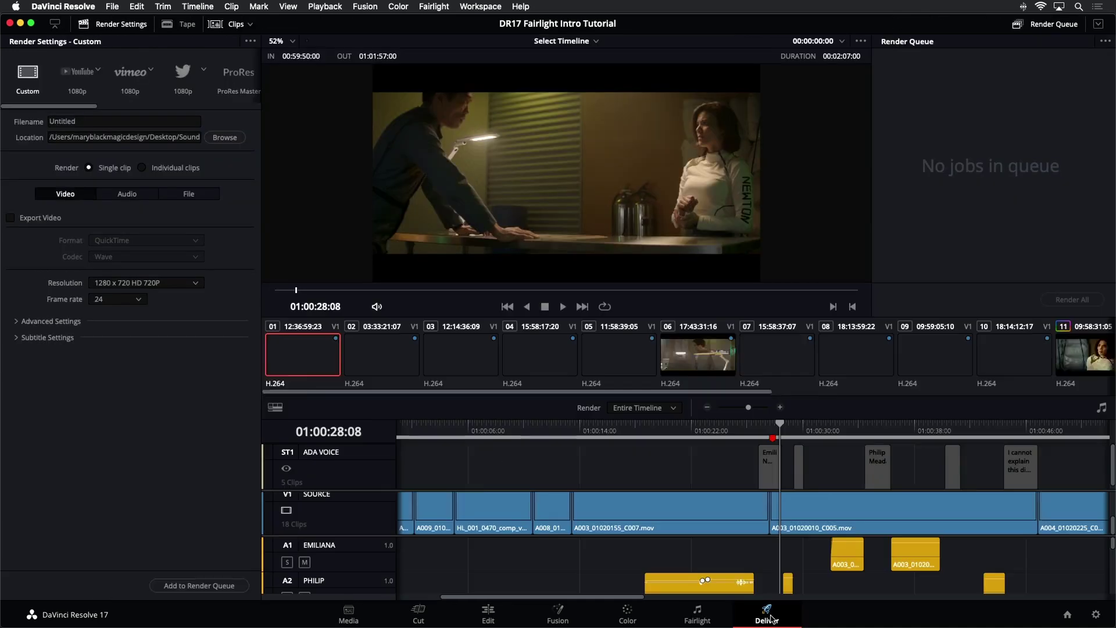
click(698, 615)
click(589, 552)
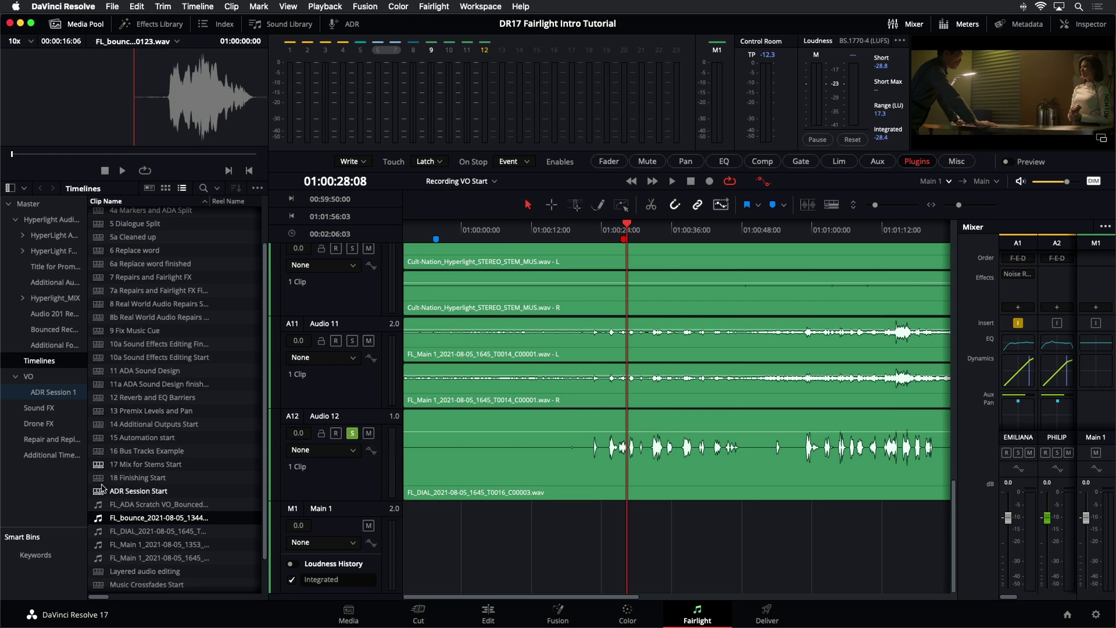
Step: Open the 18 Finishing Start timeline from the Timelines bin and hide the Media Pool
click(100, 480)
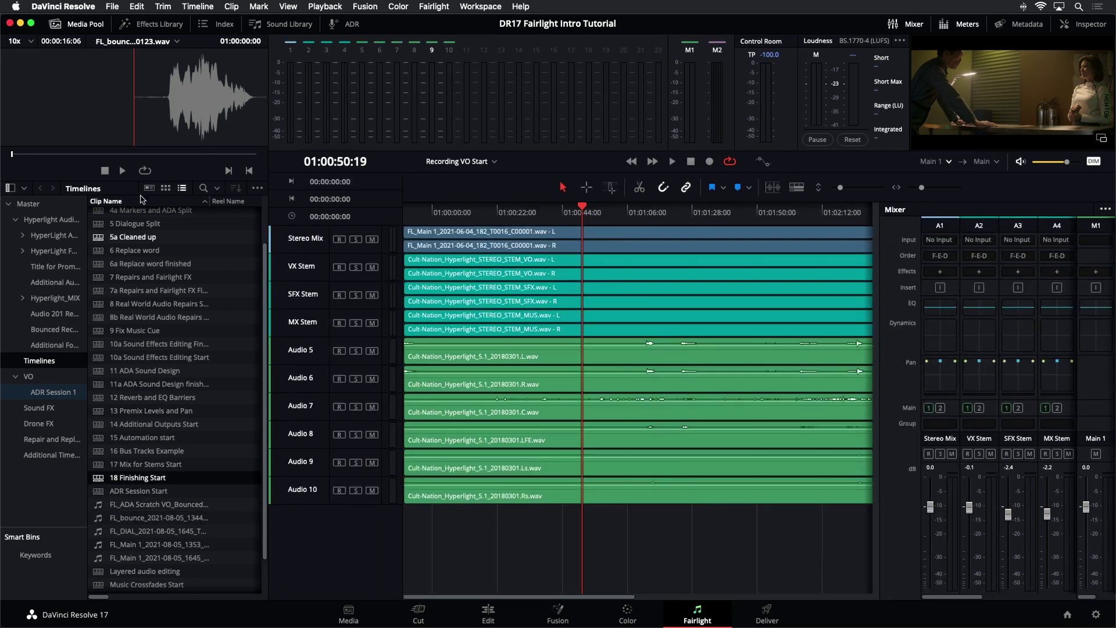
click(56, 24)
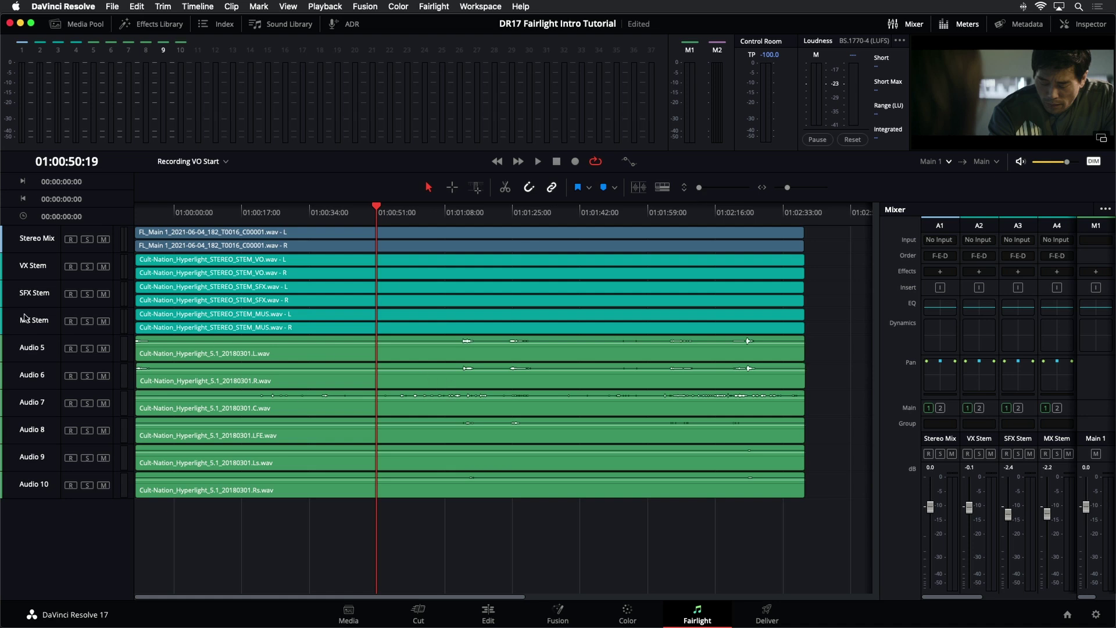
Step: Select the Stereo Mix, VX Stem, SFX Stem and MX Stem tracks one after another to review them
click(57, 234)
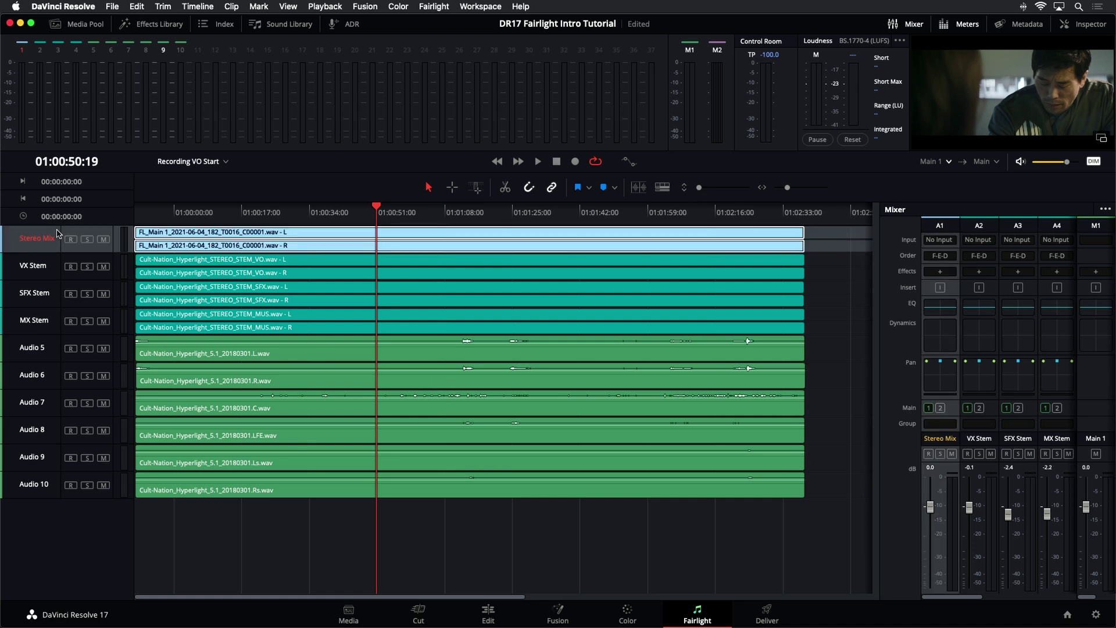
click(44, 276)
click(52, 307)
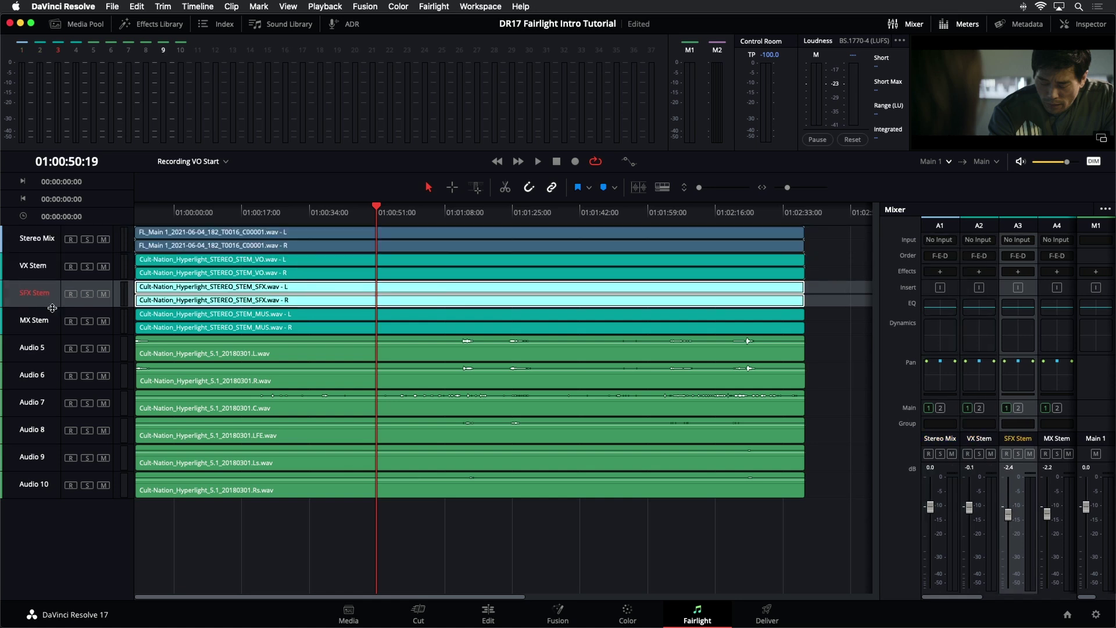
click(52, 326)
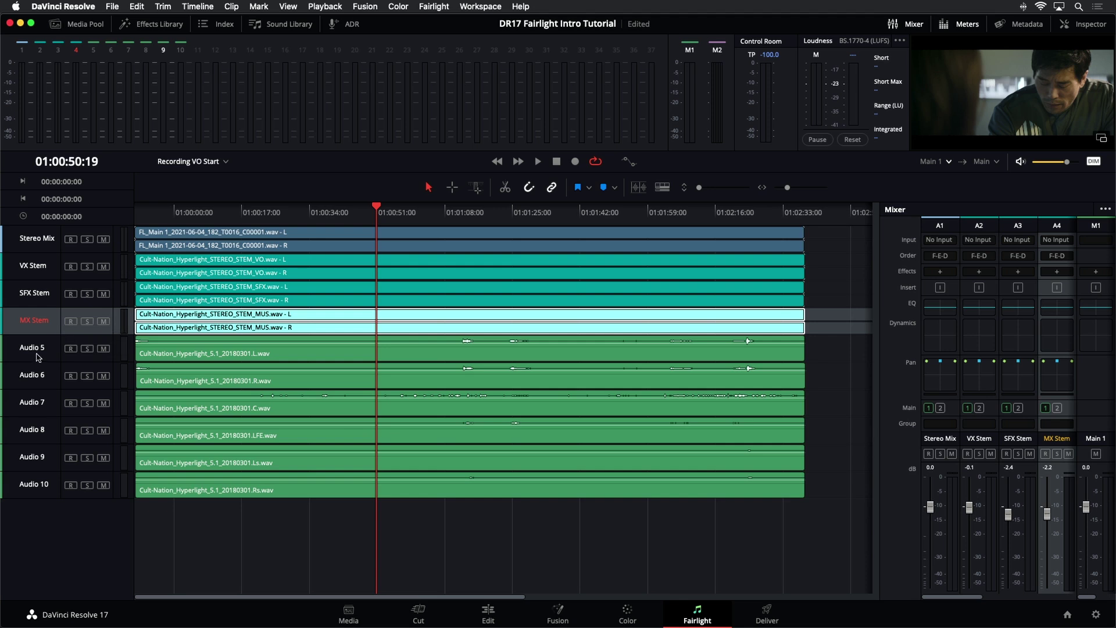
Step: Select tracks Audio 5 through Audio 10, enlarge their waveforms, and solo all six
drag(39, 356, 50, 484)
key(super+equal)
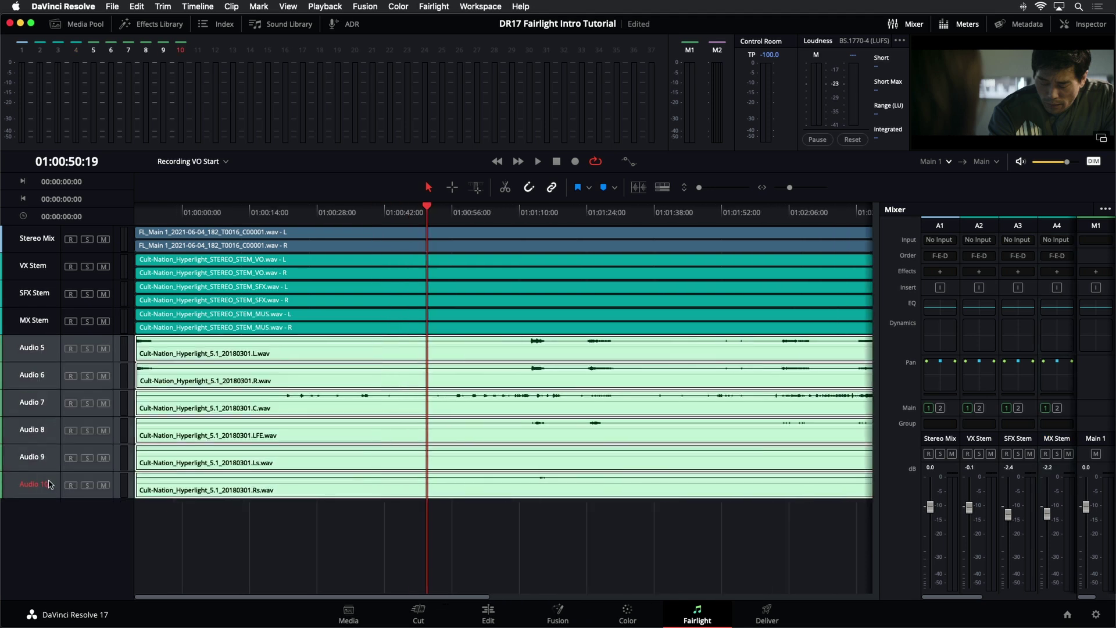
key(super+shift+equal)
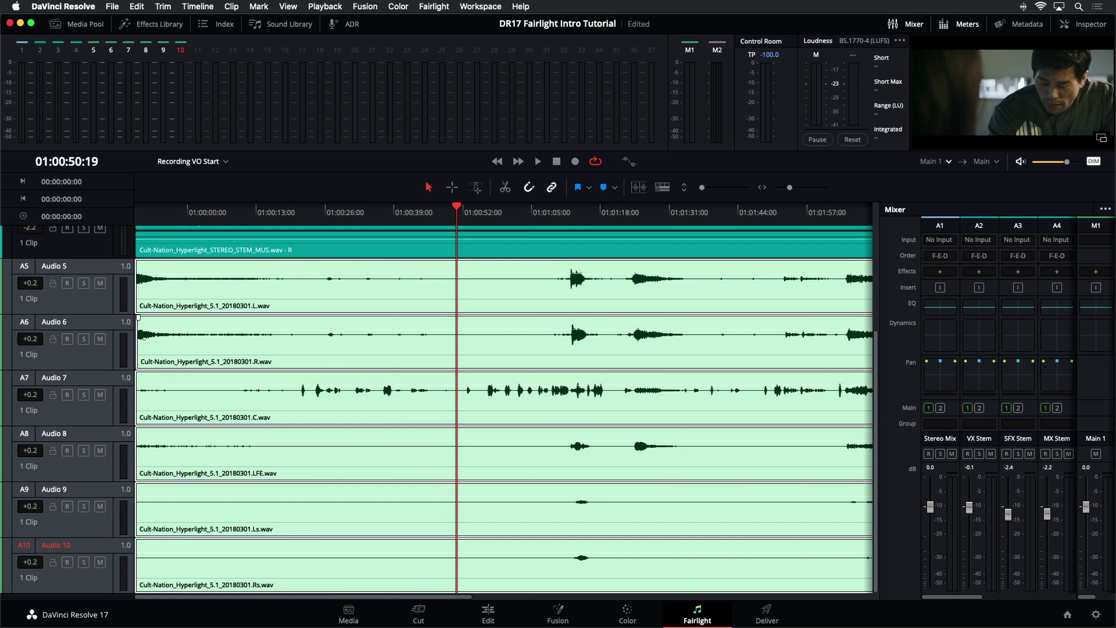
drag(83, 284, 83, 562)
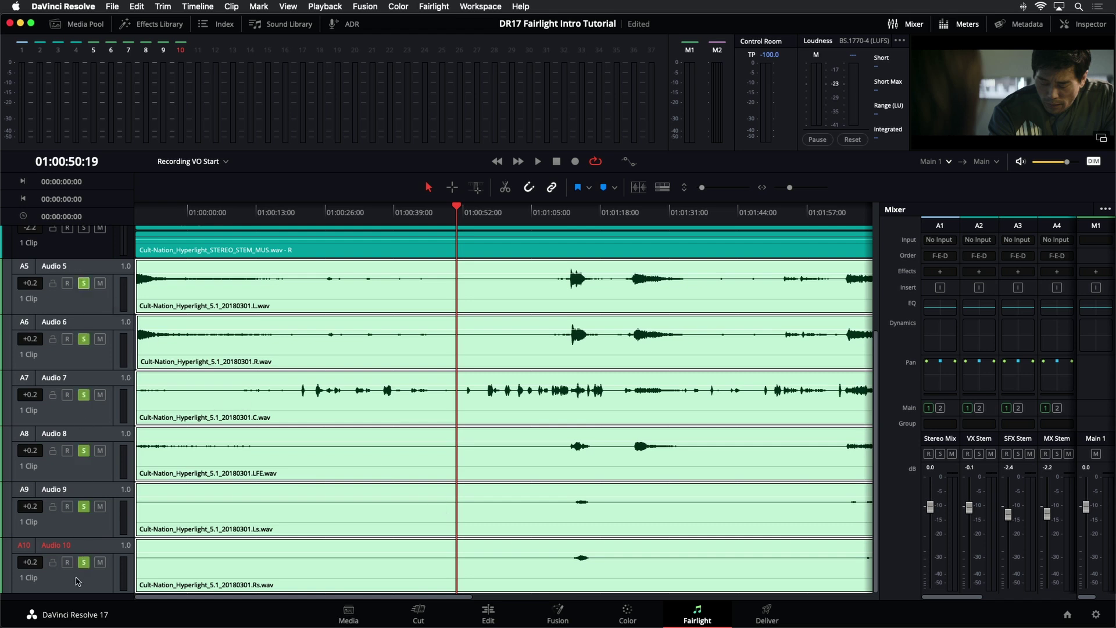
Step: Play a few seconds of the six soloed tracks and switch the control room monitoring source to 5.1
key(space)
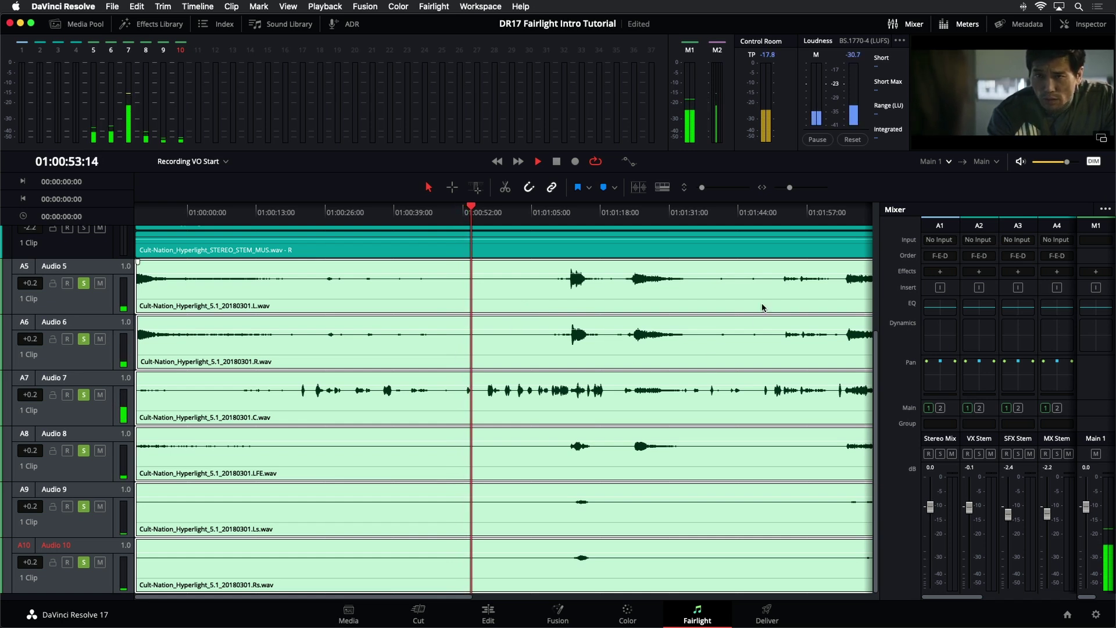
key(space)
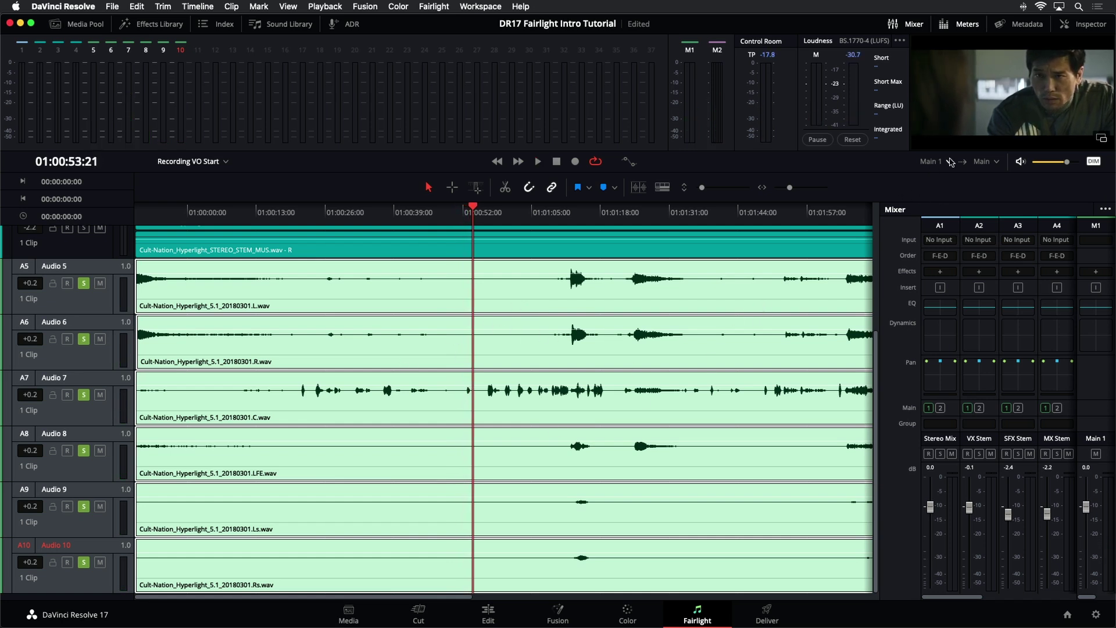
click(949, 162)
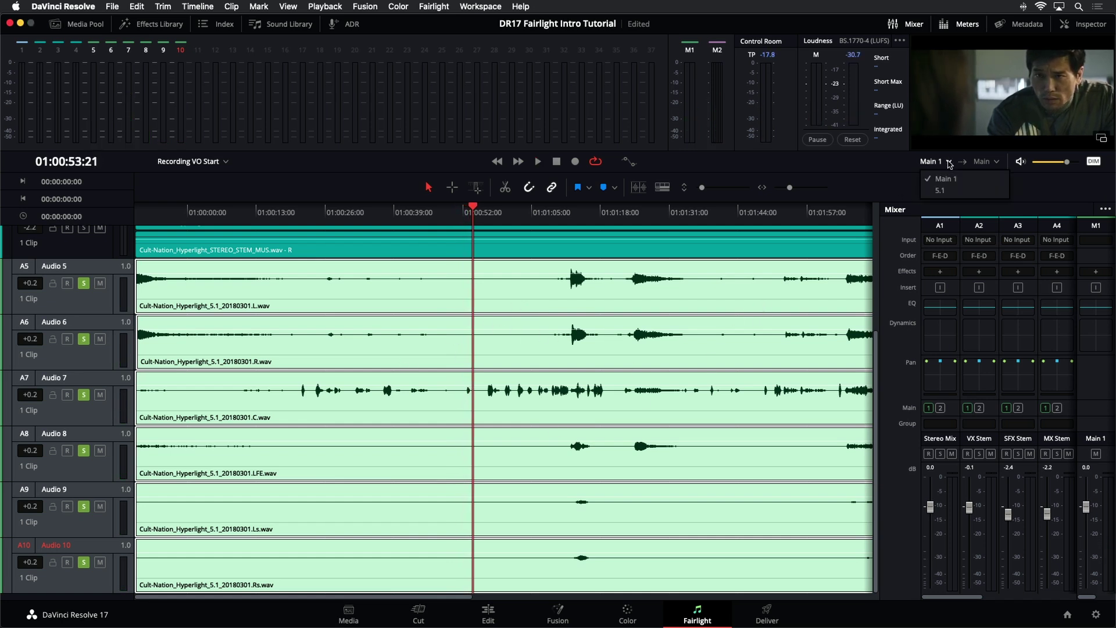
click(941, 192)
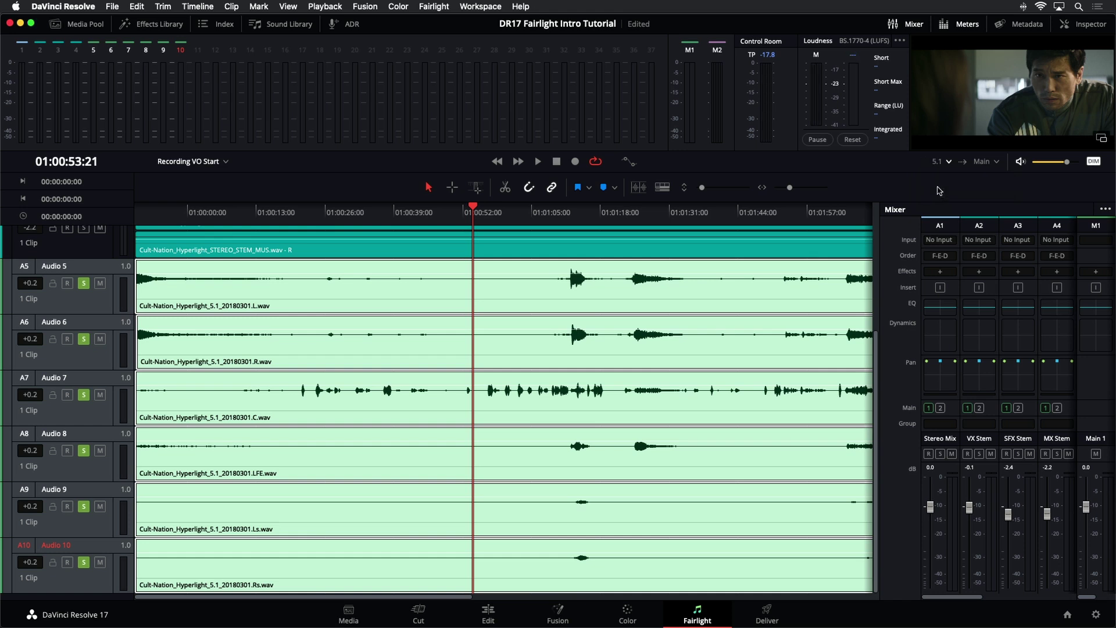
Step: Play short passages of the six soloed 5.1 tracks to check their track, bus and loudness meter levels
key(space)
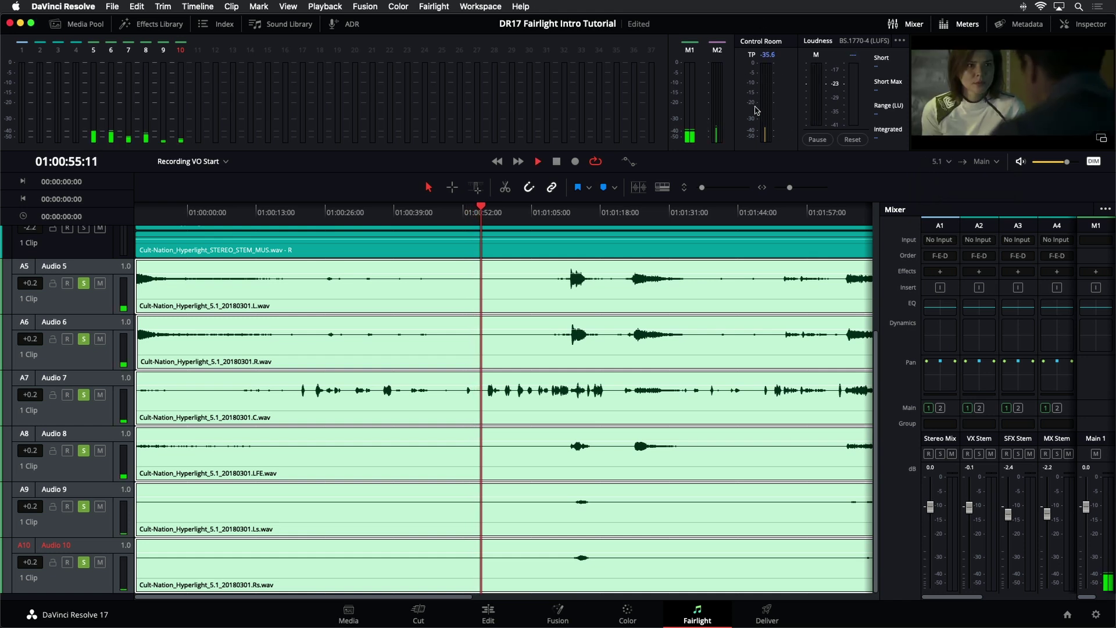
key(space)
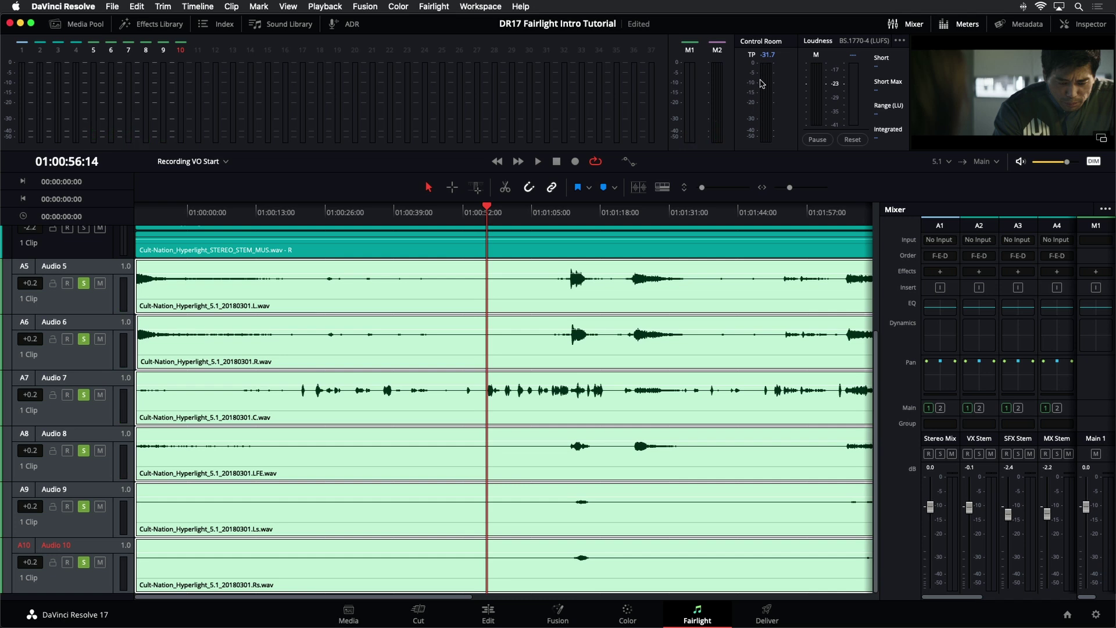
key(space)
key(space)
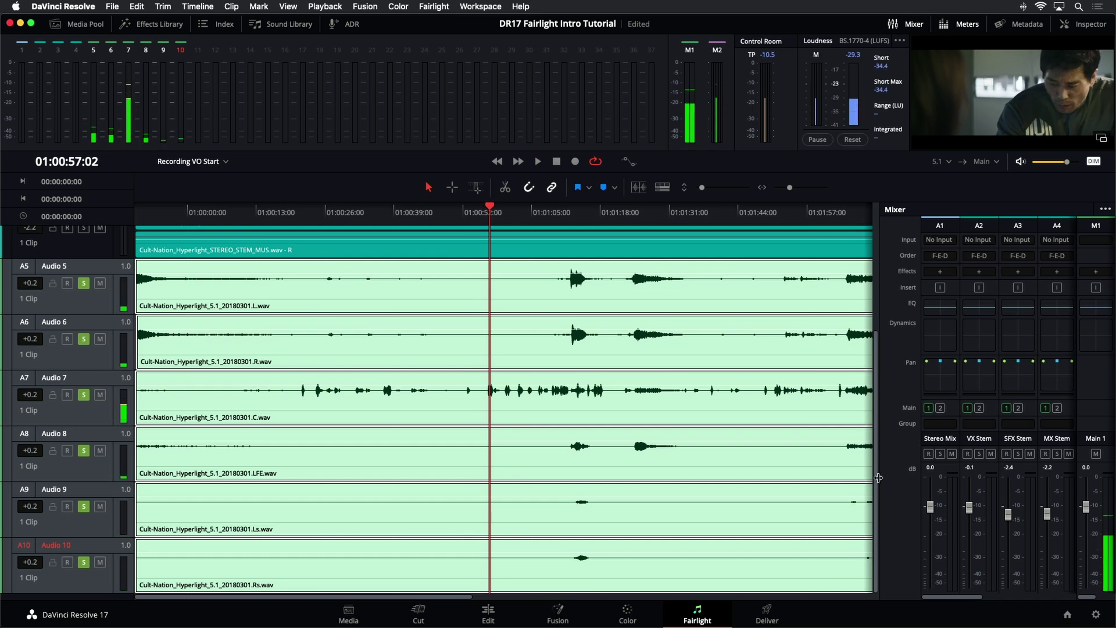
Step: Widen the Mixer to show the Audio 5 and following channel strips, and open the pan window for Audio 5
drag(879, 479, 666, 479)
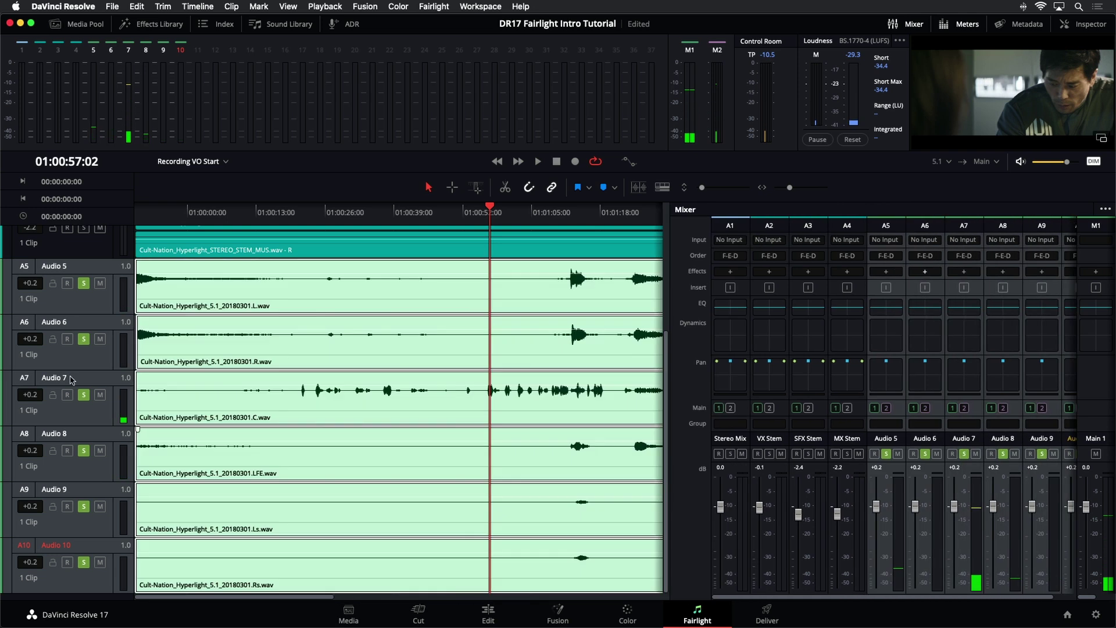
click(117, 356)
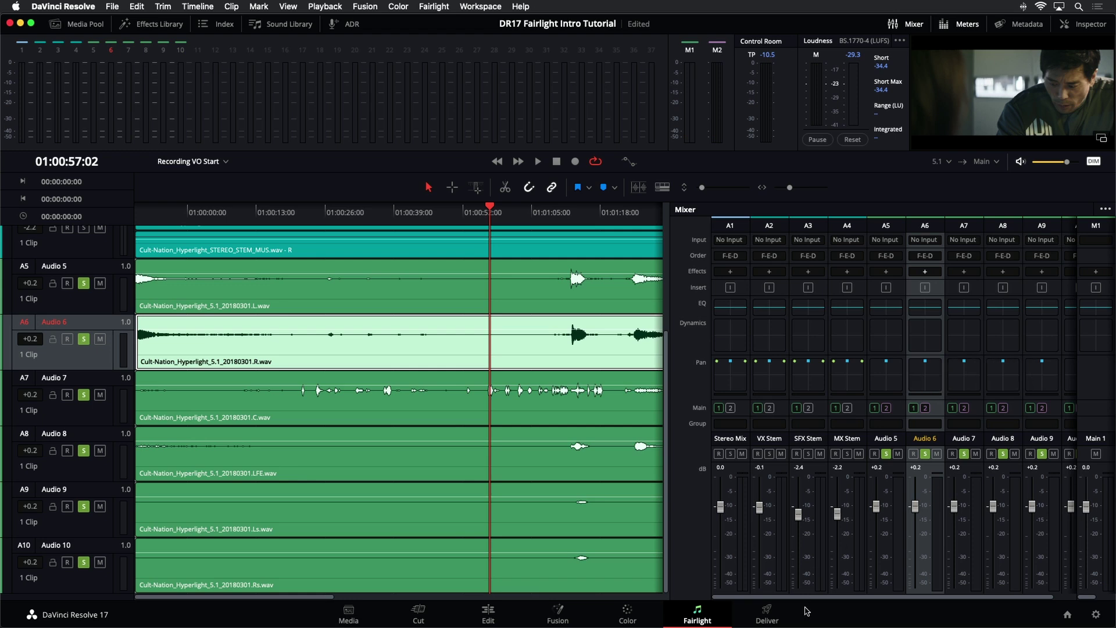
double_click(895, 387)
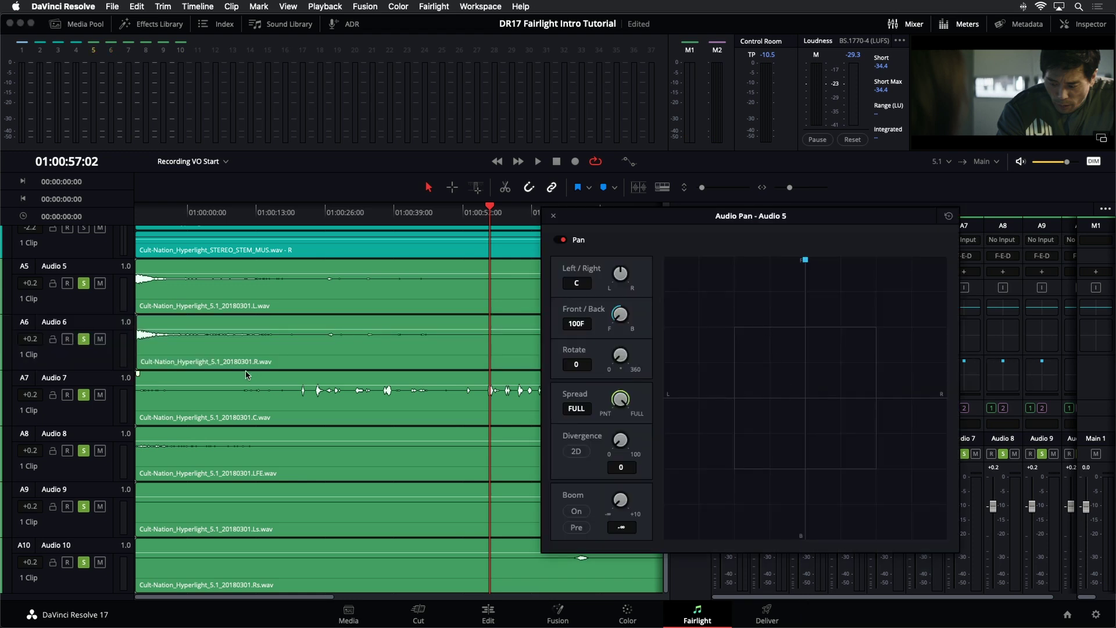
Step: Compare the pan settings of Audio 5 through Audio 10 by stepping through the tracks and back, then close the pan window
click(81, 303)
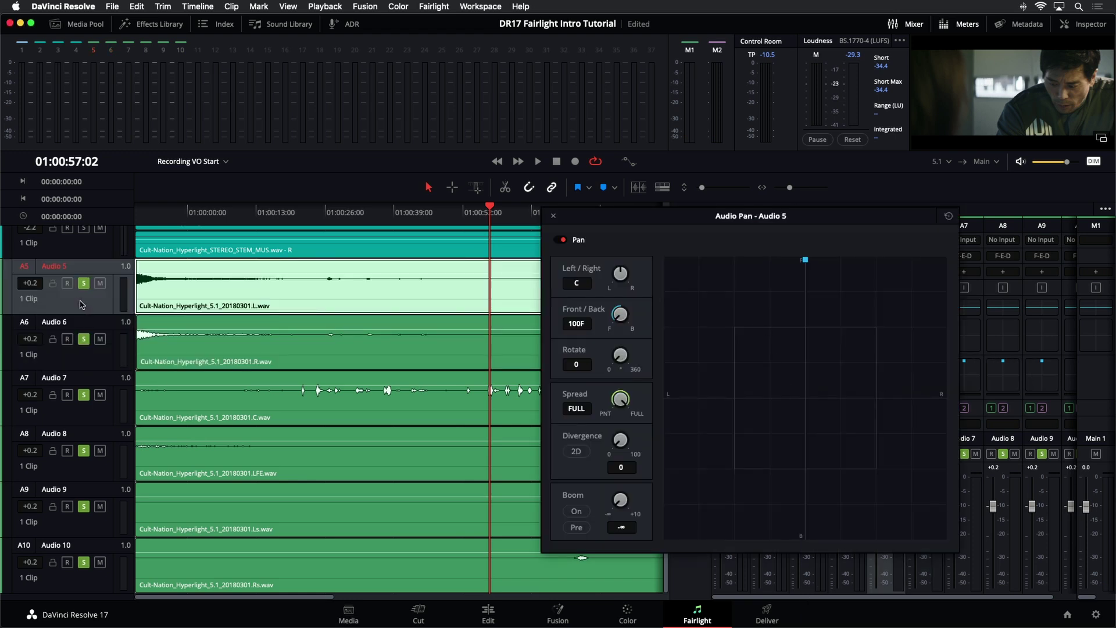
key(Down)
key(Down)
key(Down)
key(Down)
key(Down)
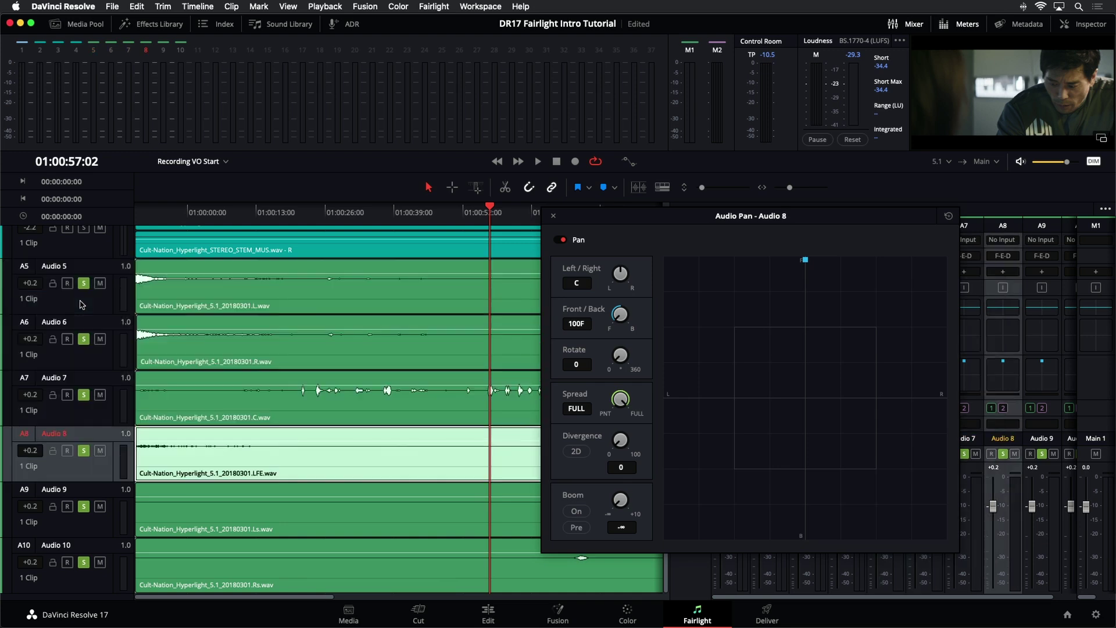
key(Up)
key(Up)
key(Up)
key(Up)
key(Up)
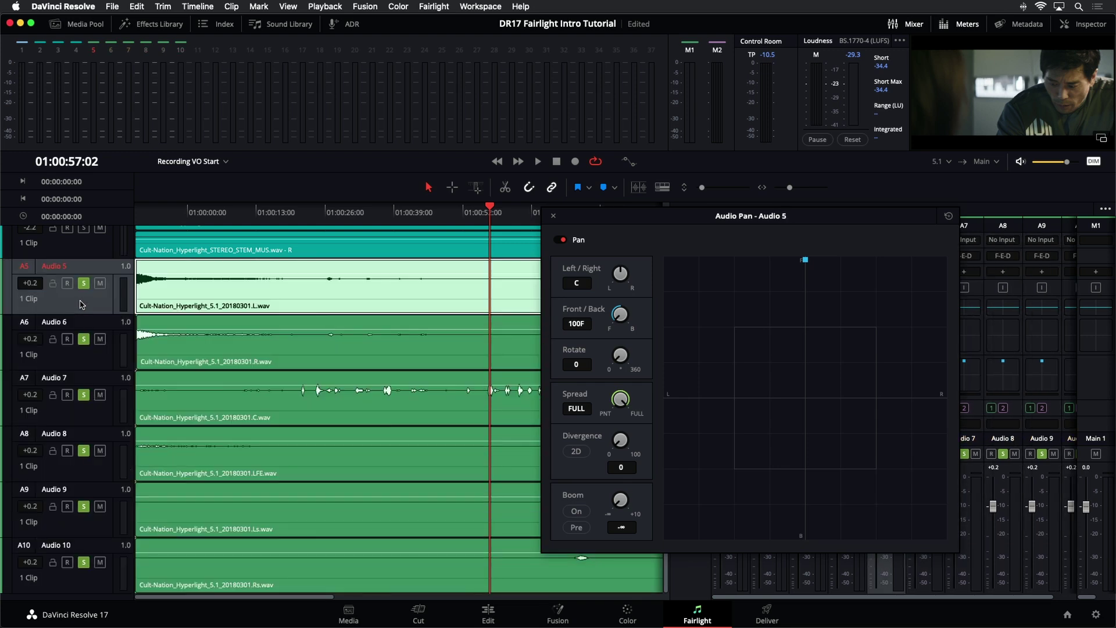
click(554, 216)
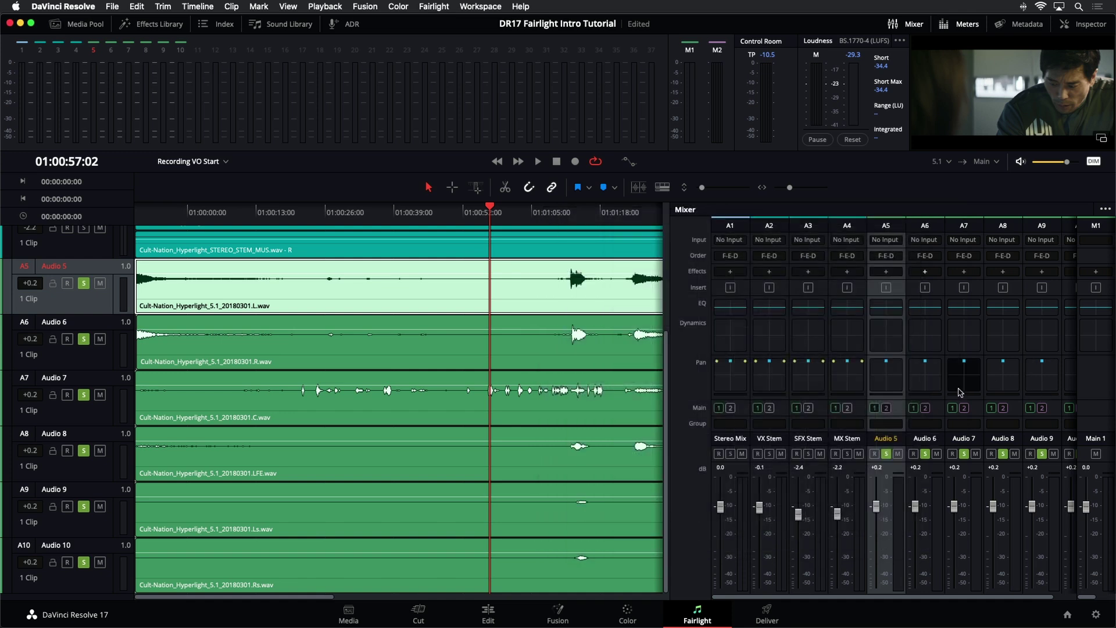
Step: Link tracks Audio 5 through Audio 10 as a 5.1 group and close the Link Group window
drag(97, 358, 98, 559)
click(102, 364)
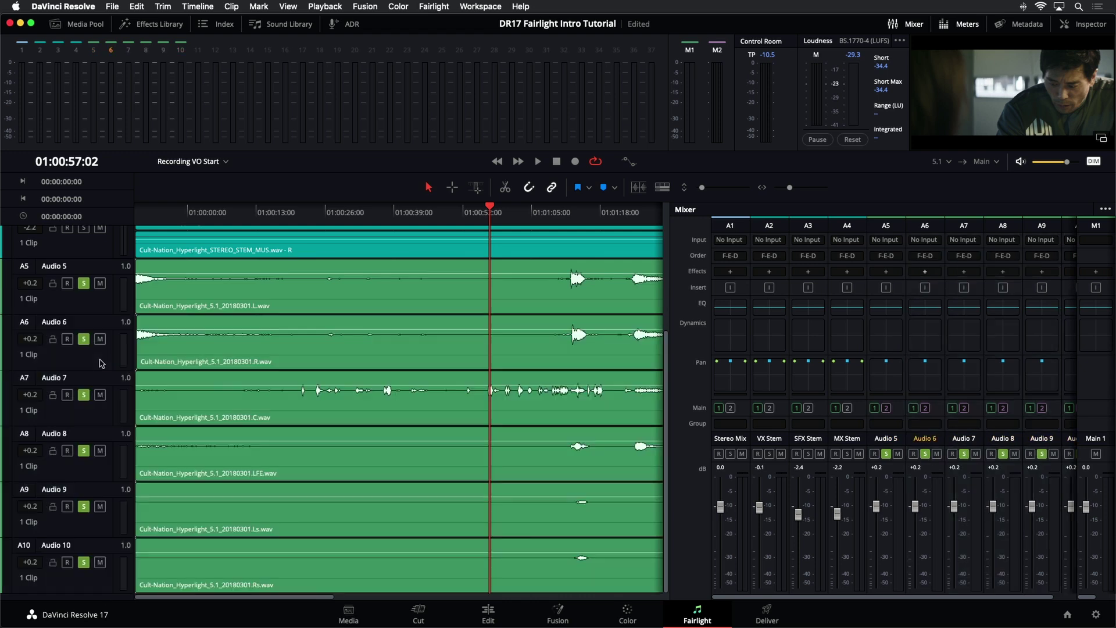
click(446, 6)
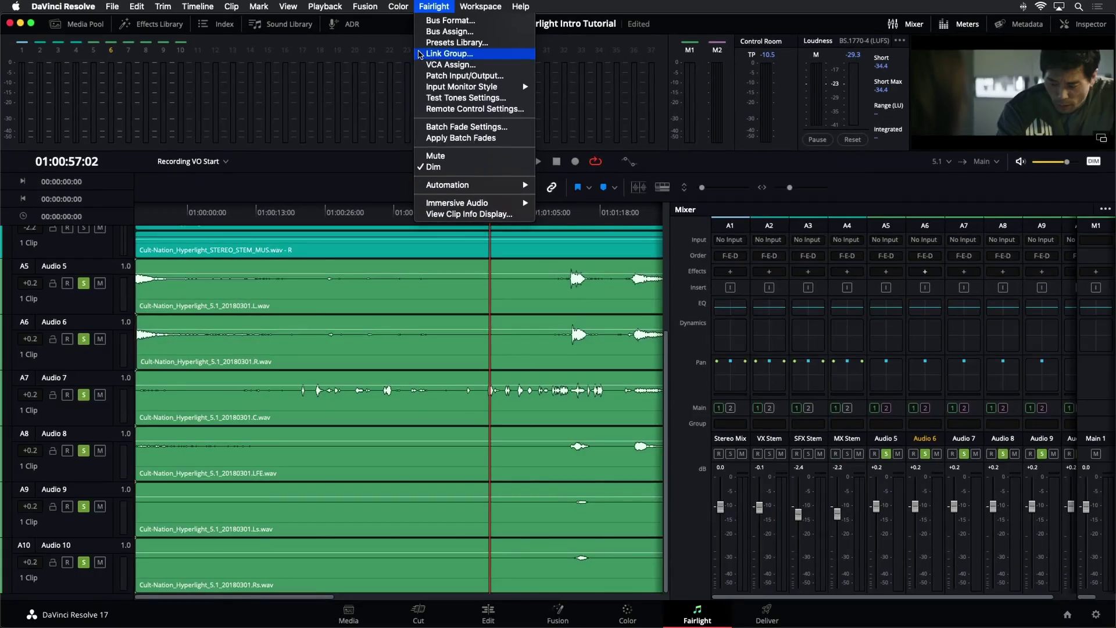
click(448, 53)
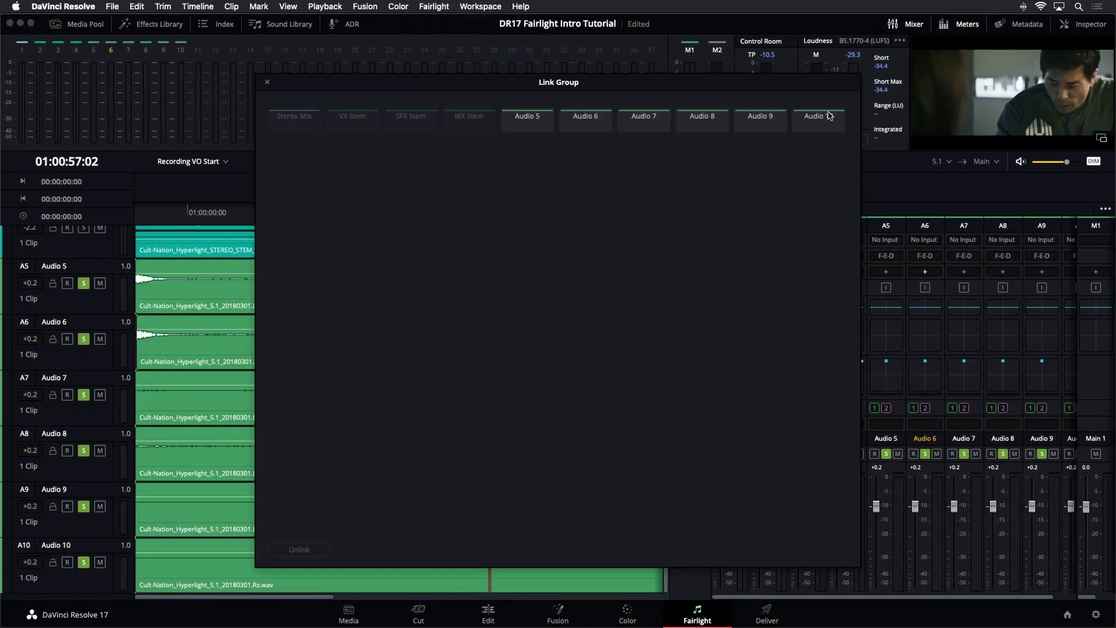
click(522, 127)
shift+click(828, 128)
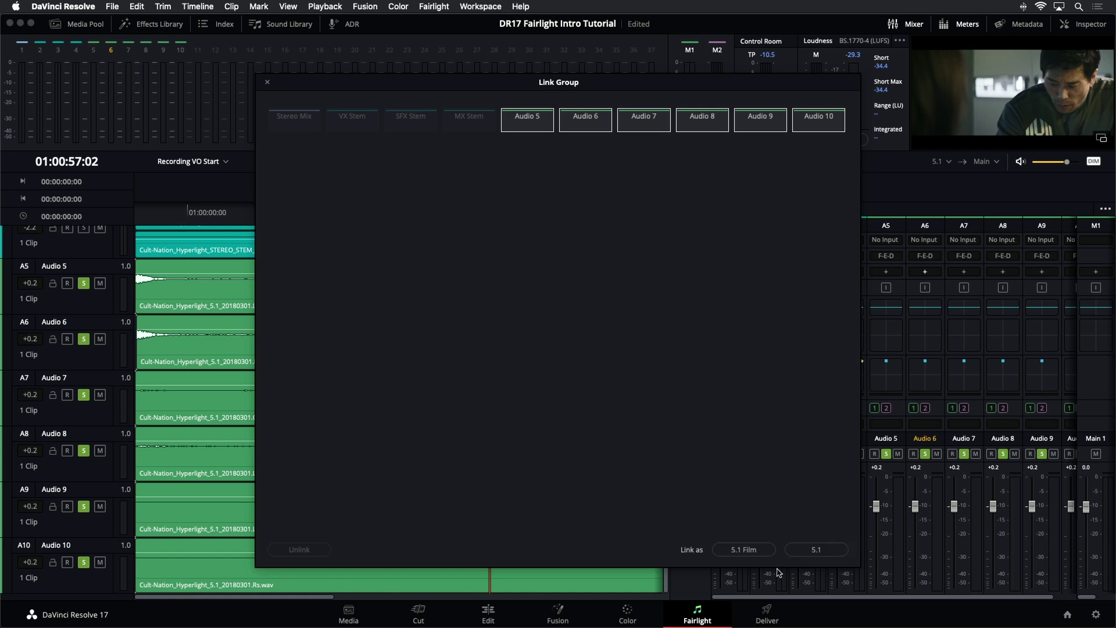
click(816, 552)
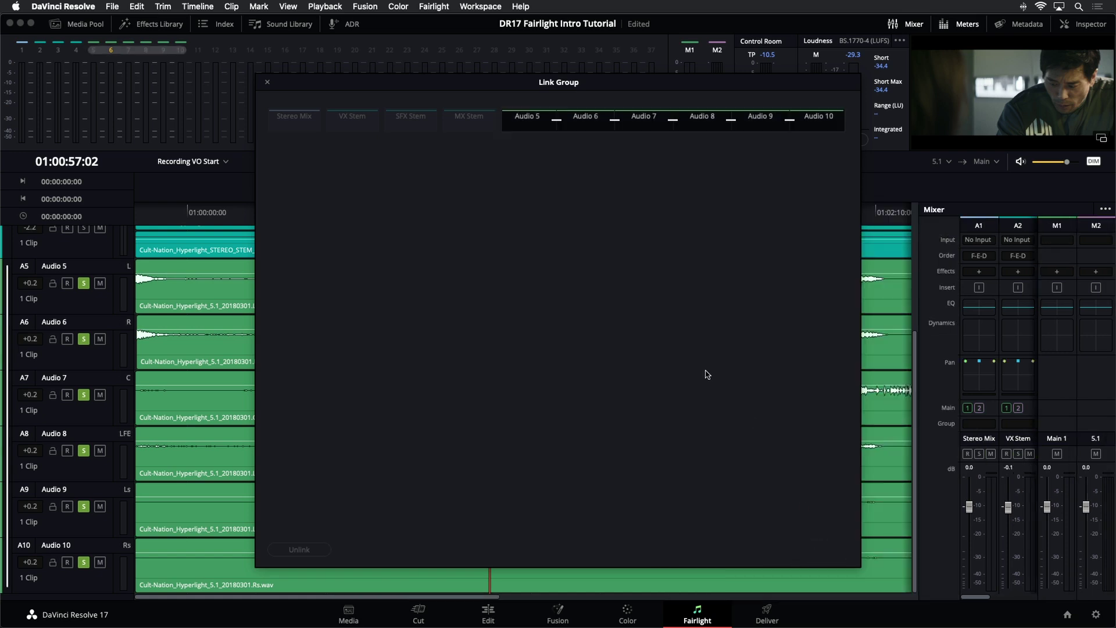
click(267, 82)
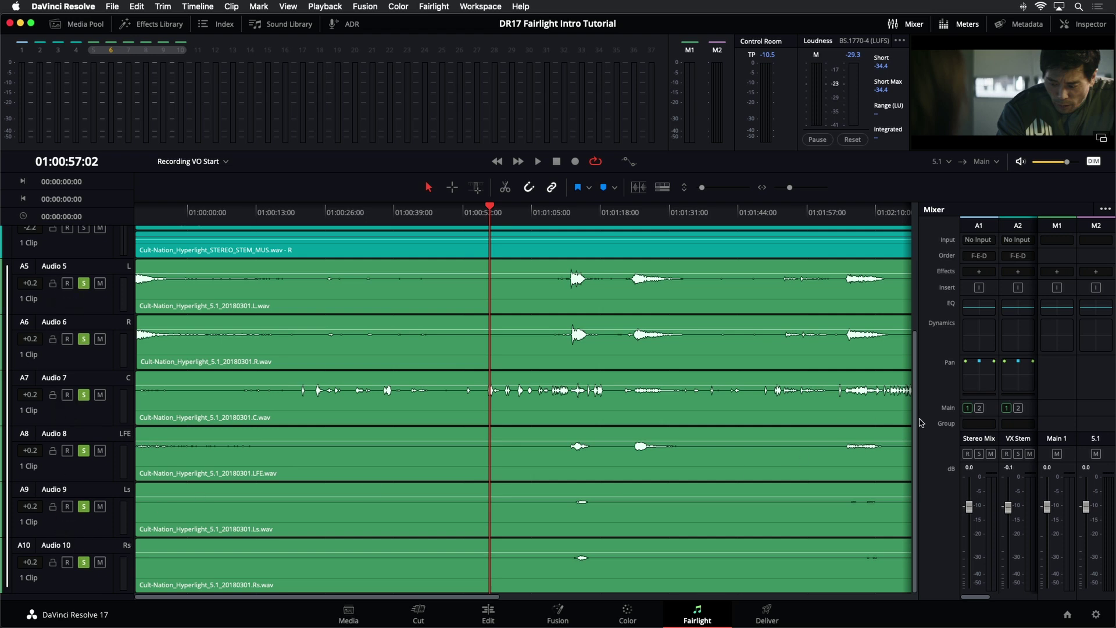
Step: Widen the Mixer to show the linked Audio 5 strip, open its pan window and briefly play the group
drag(919, 419, 802, 421)
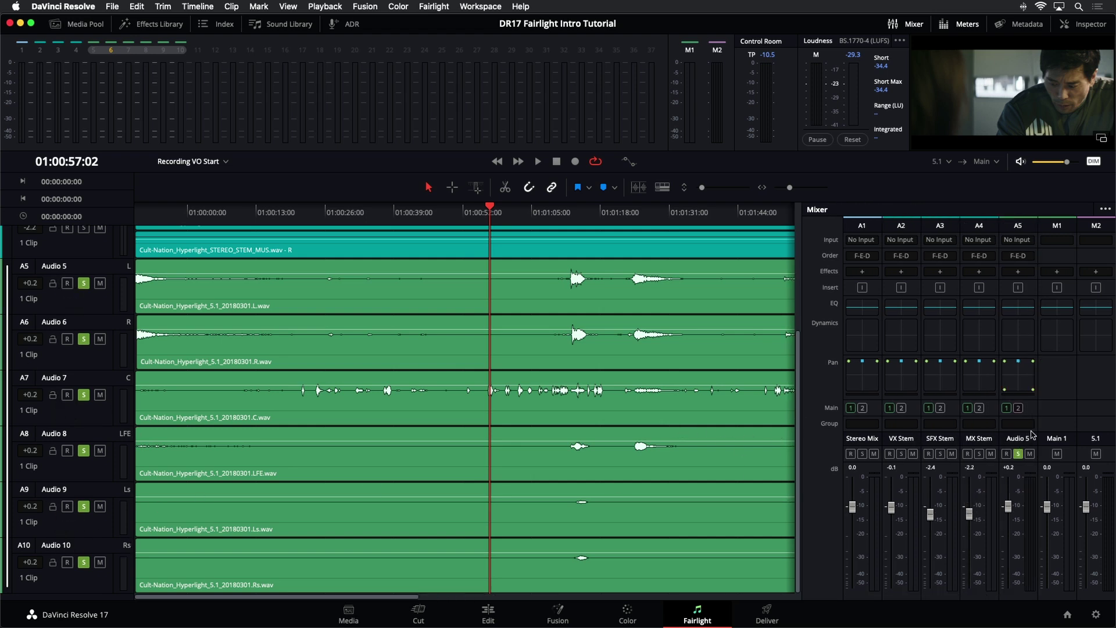
double_click(1018, 375)
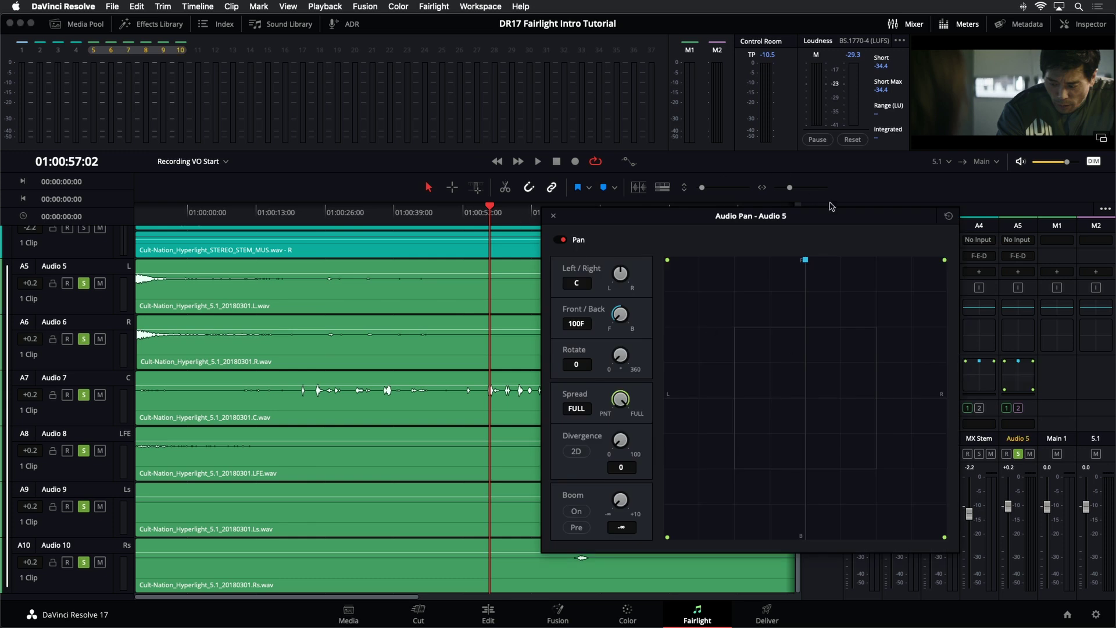
key(space)
key(space)
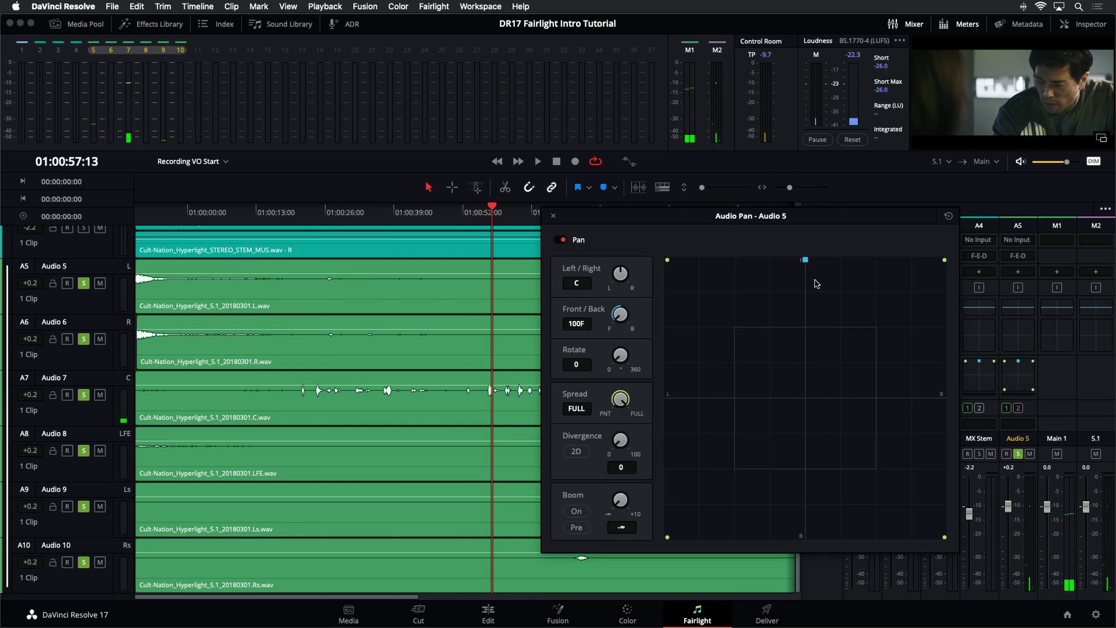
Step: Turn on Boom for the linked Audio 5 group, set its level to about -0.2, and close the pan window
click(577, 511)
drag(620, 503, 737, 465)
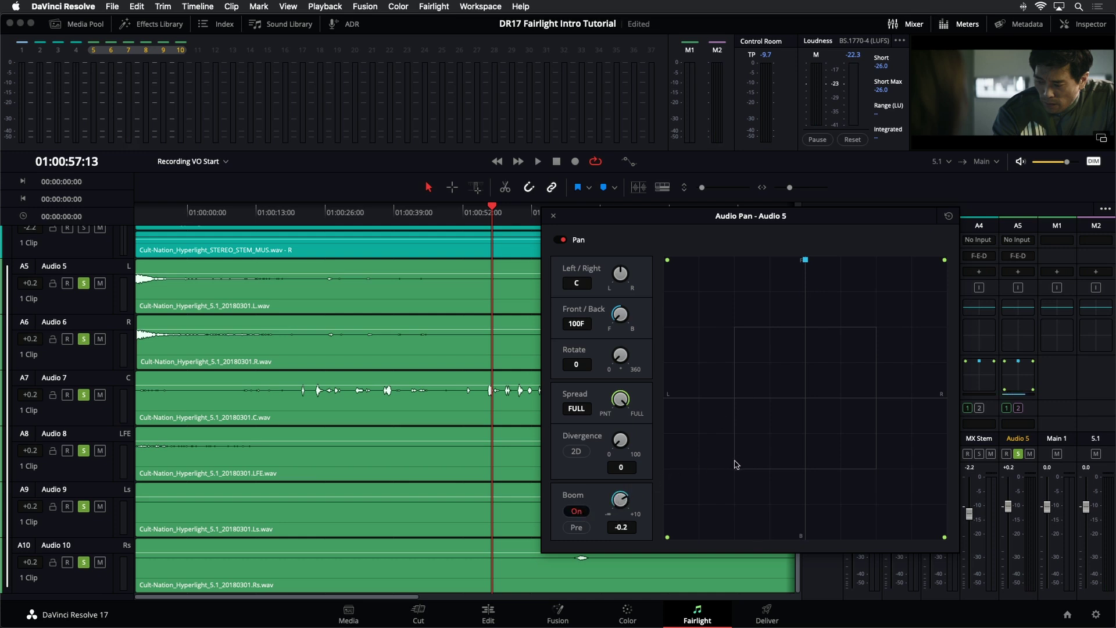
click(554, 217)
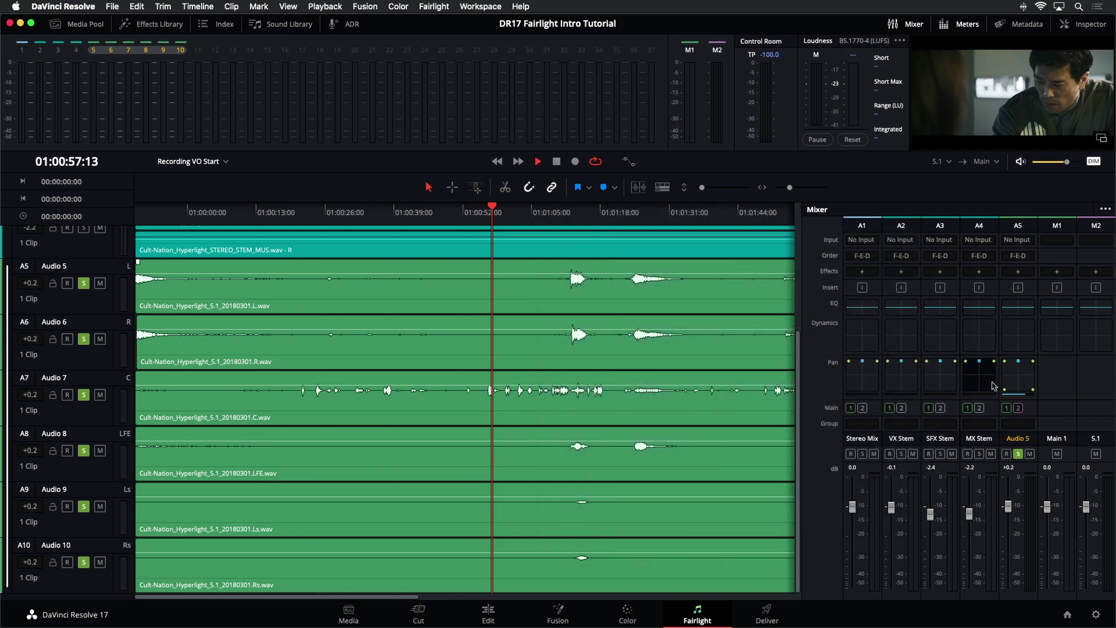
Step: Play the linked 5.1 group from the loud hit near 01:01:13 to check the channel meters
key(space)
click(574, 213)
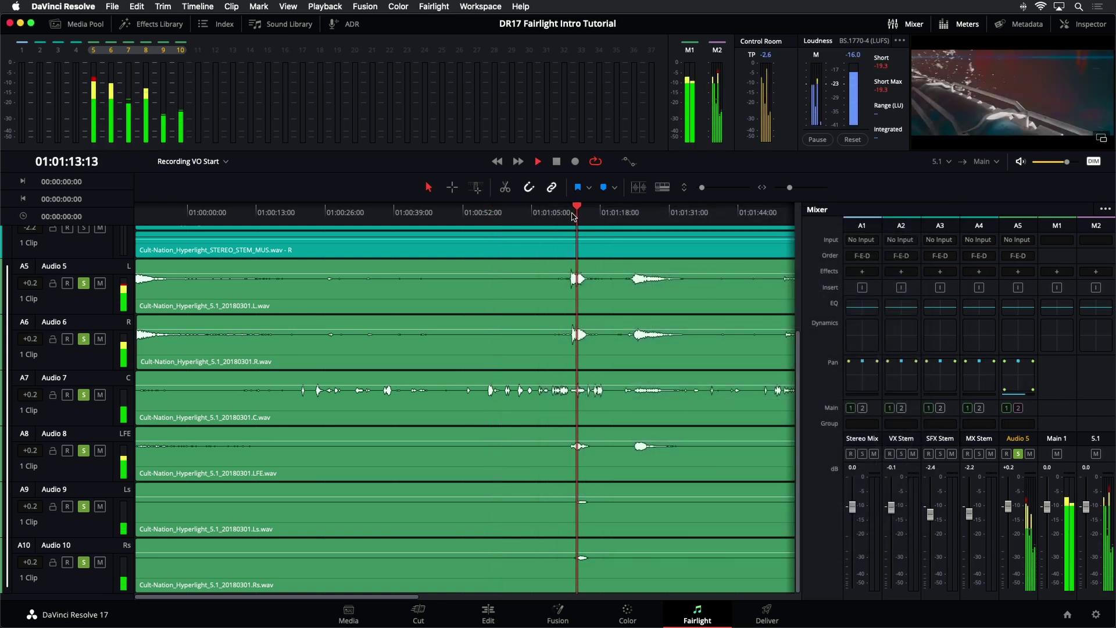
key(space)
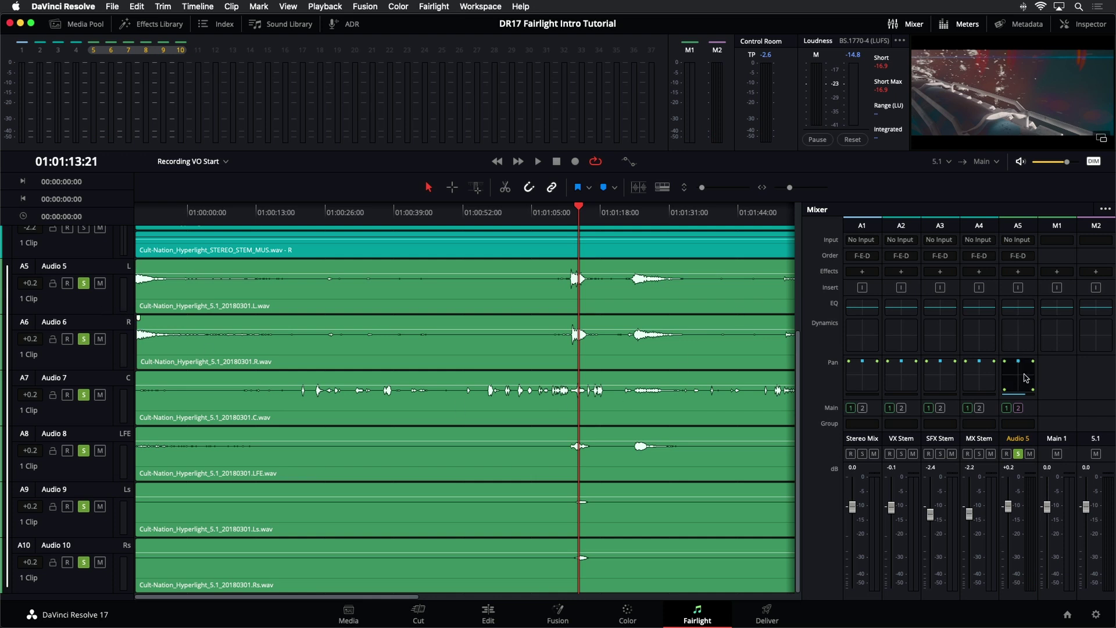
Step: Unlink the Audio 5 through Audio 10 group and close the Link Group window
click(433, 6)
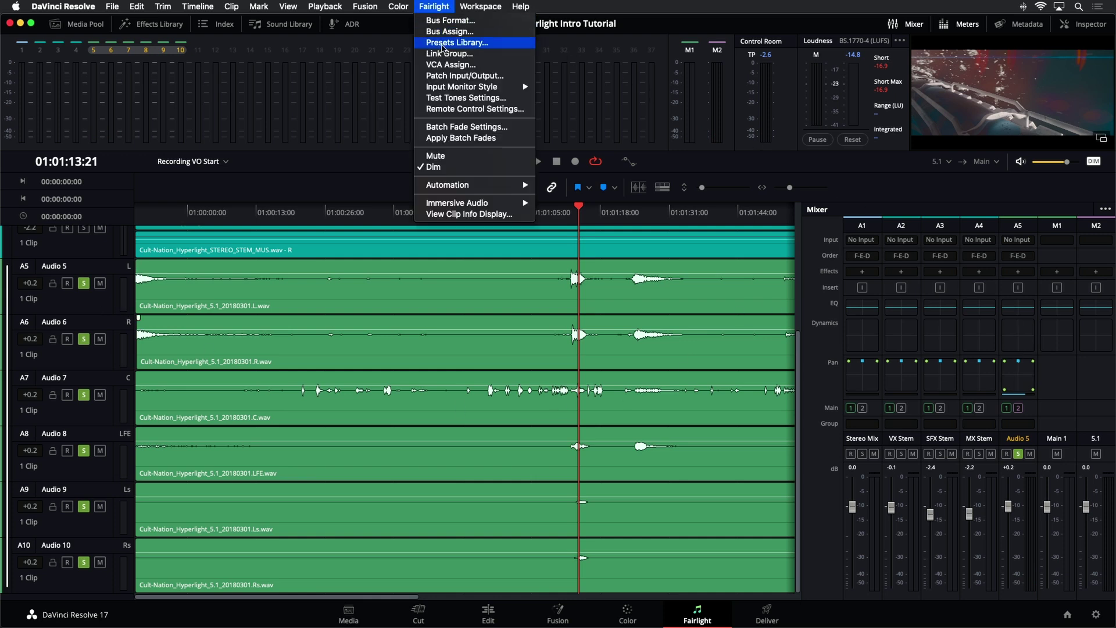
click(443, 54)
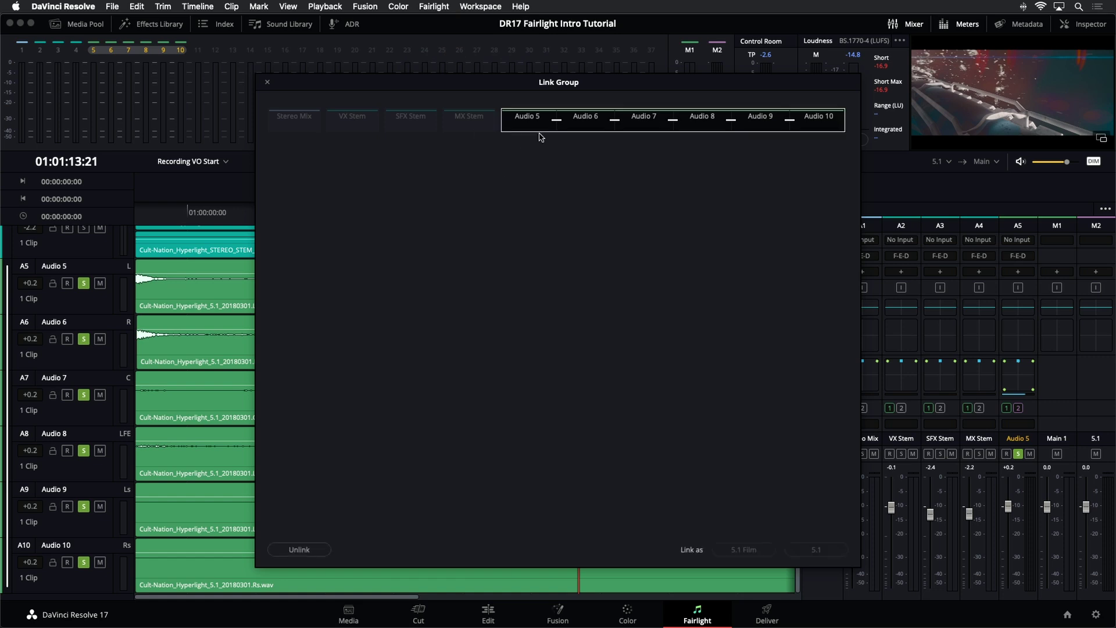
click(316, 549)
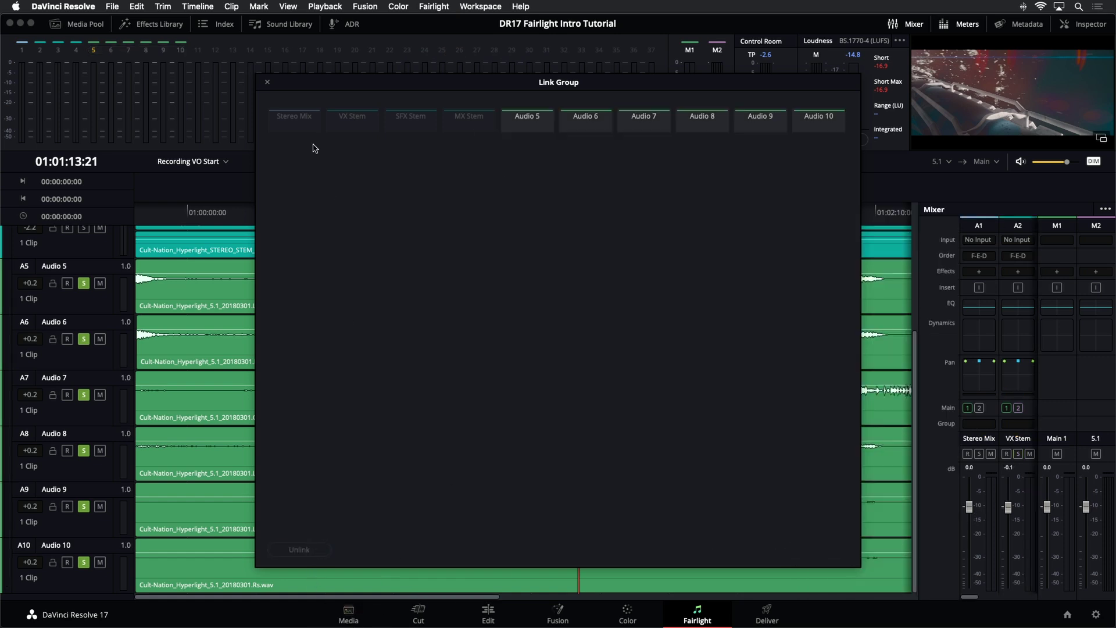
click(267, 83)
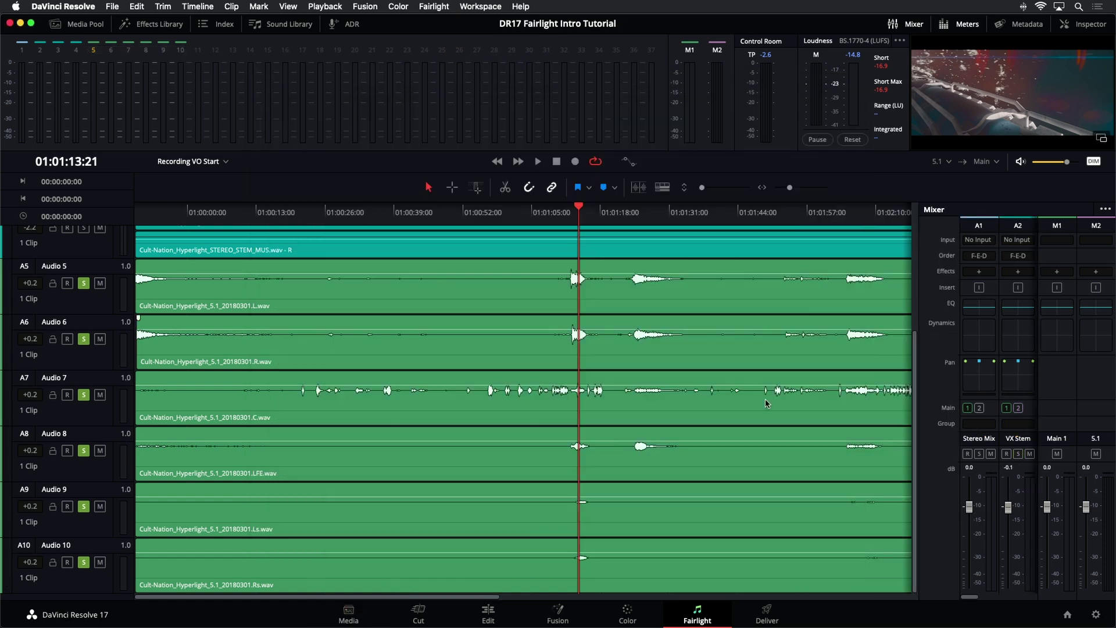
Step: Widen the Mixer to show all ten track strips and play the unlinked 5.1 tracks for a few seconds
drag(915, 390, 531, 439)
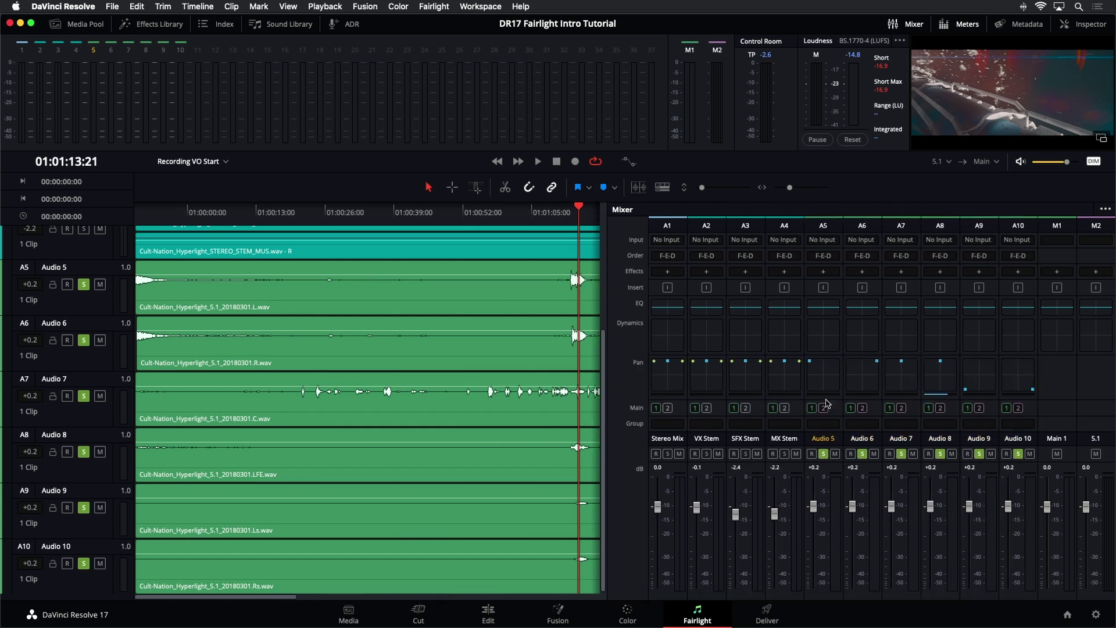
key(space)
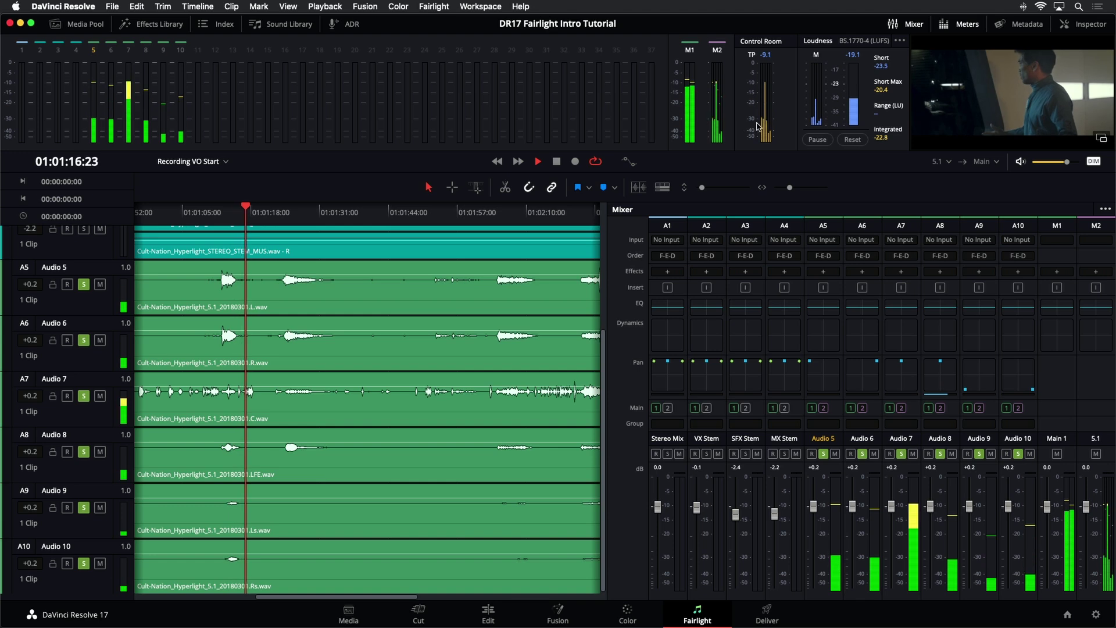
key(space)
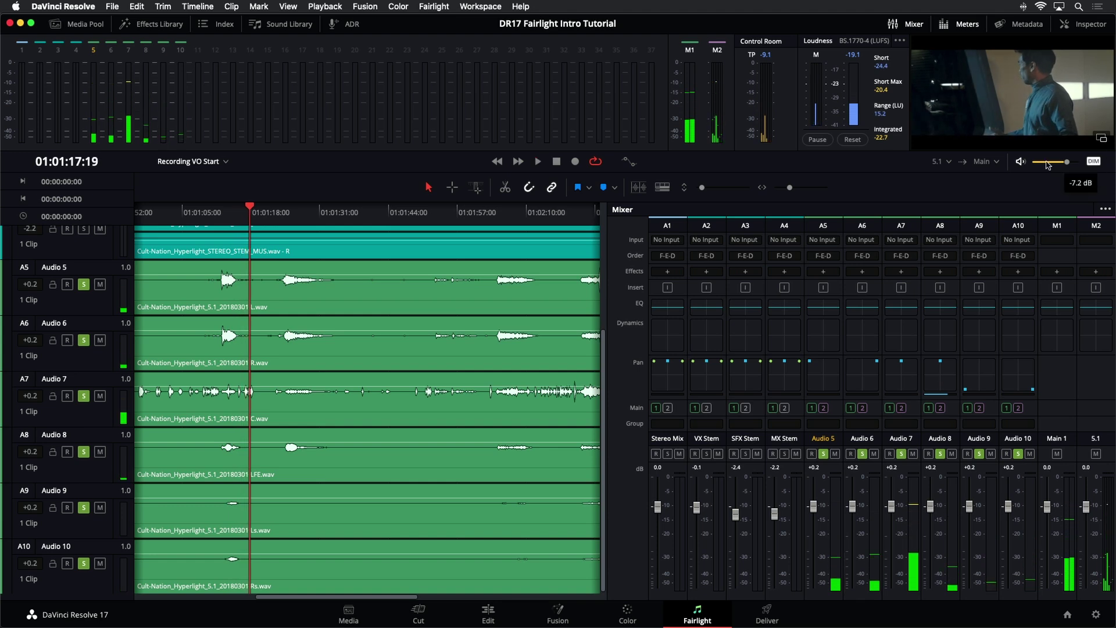
Step: Mute the monitor output and play a few more seconds while checking the meters
click(1019, 163)
key(space)
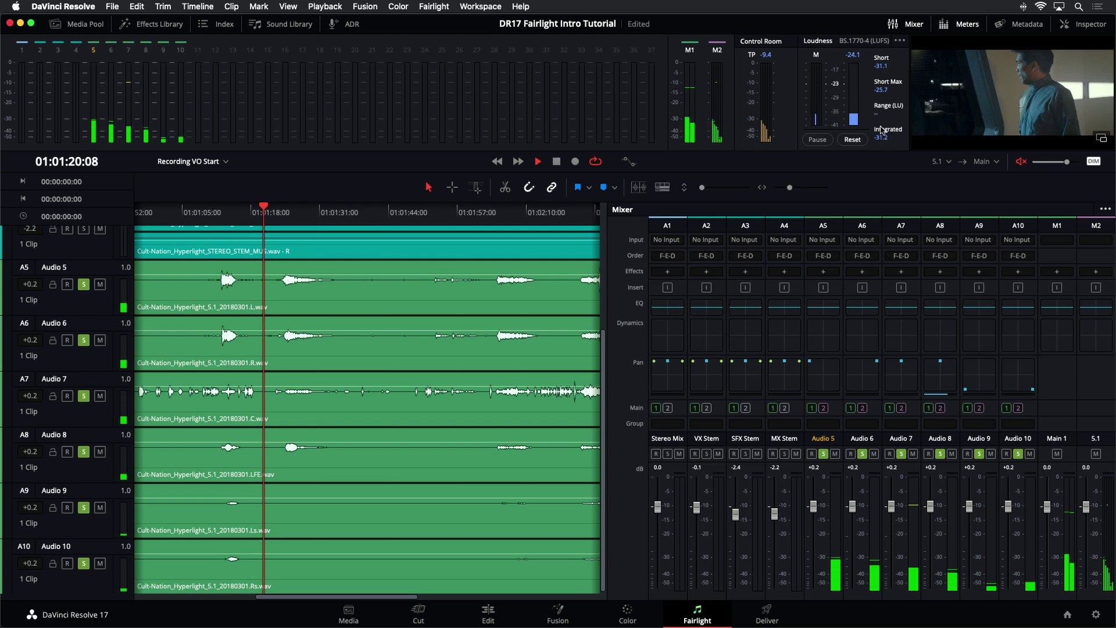
key(space)
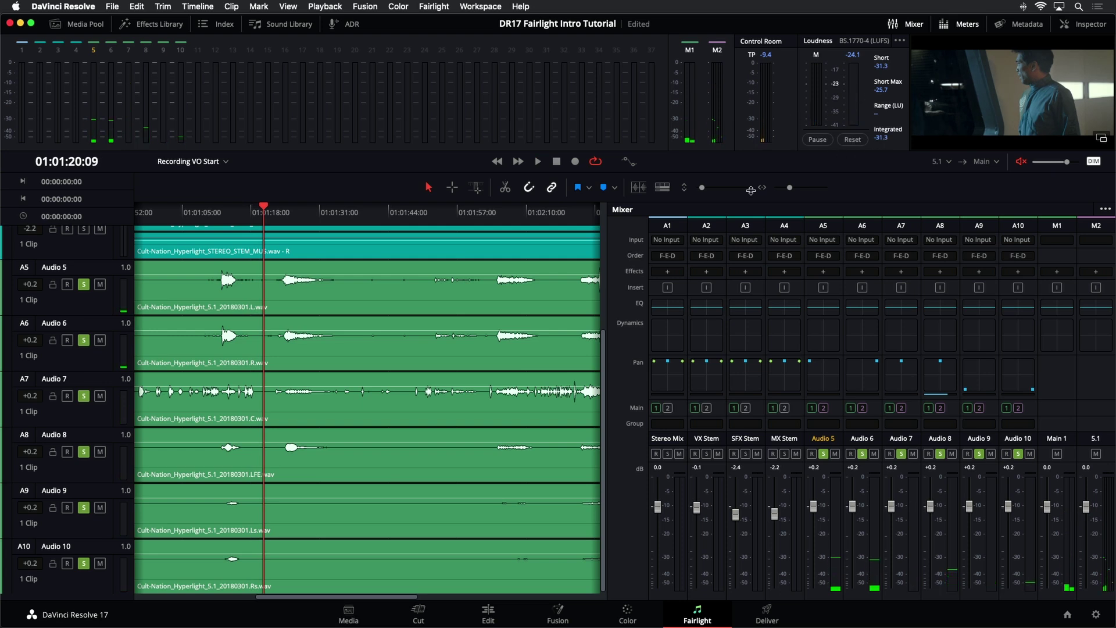
Step: Narrow the Mixer, unsolo Audio 5 through Audio 10, and fit the full timeline in view from the Stereo Mix track down
drag(607, 329, 716, 329)
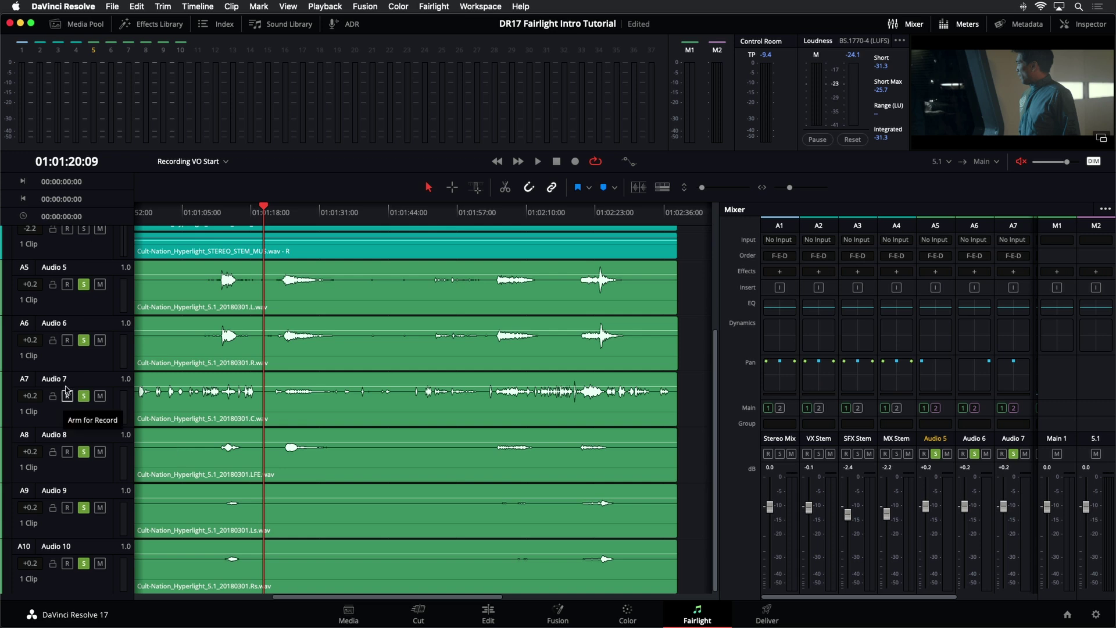
drag(83, 284, 88, 591)
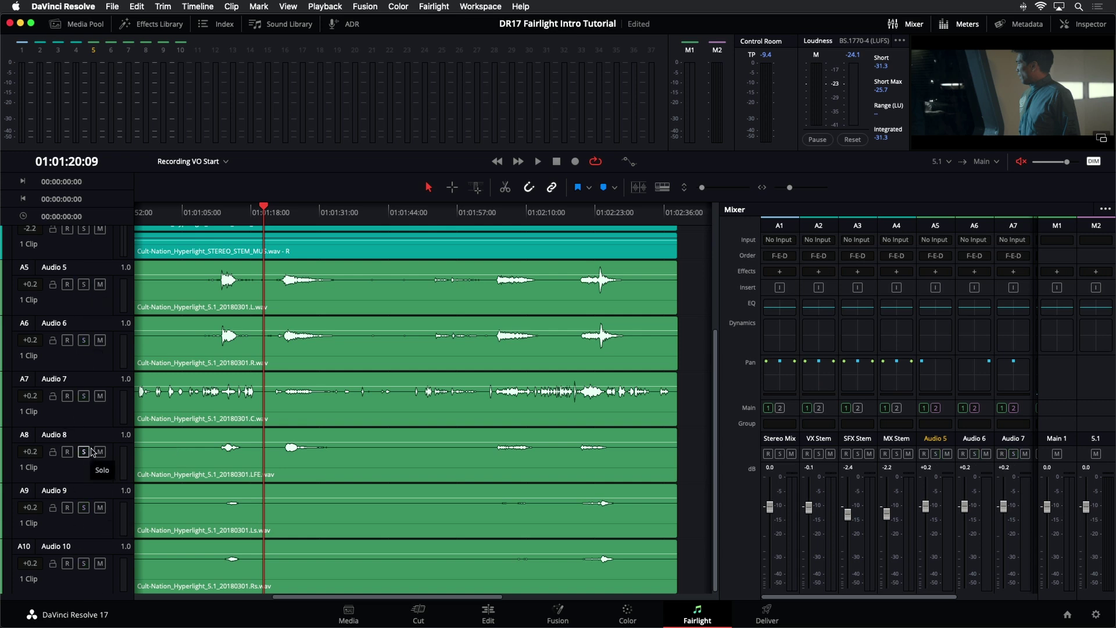
scroll(93, 448, up, 5)
key(shift+z)
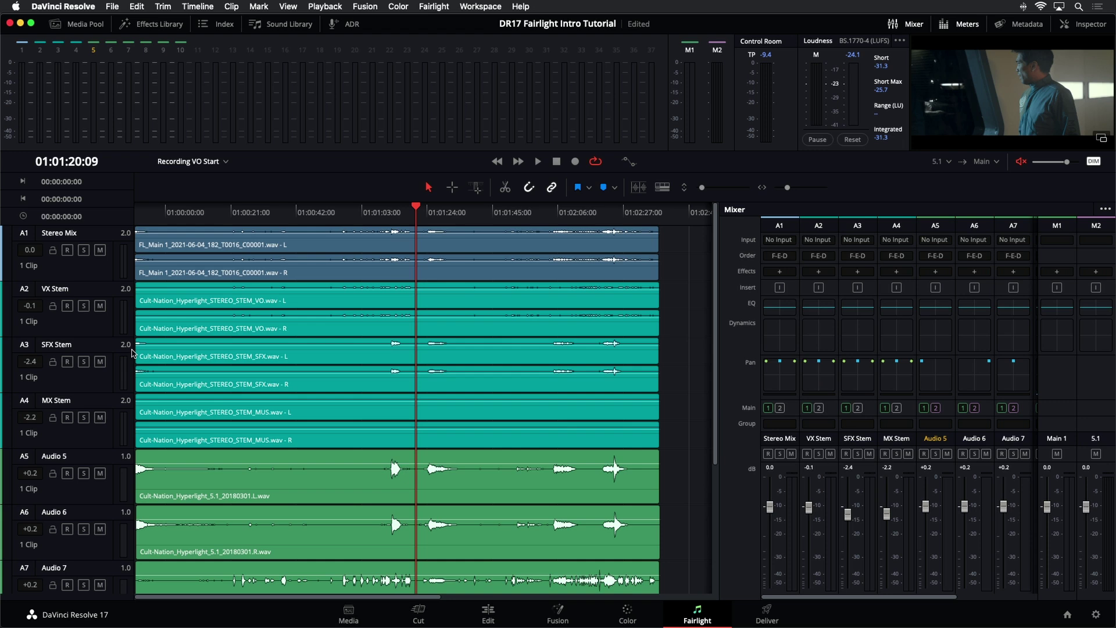
Step: Open the Deliver page and browse the render presets, trying Audio Only before returning to Custom
click(767, 613)
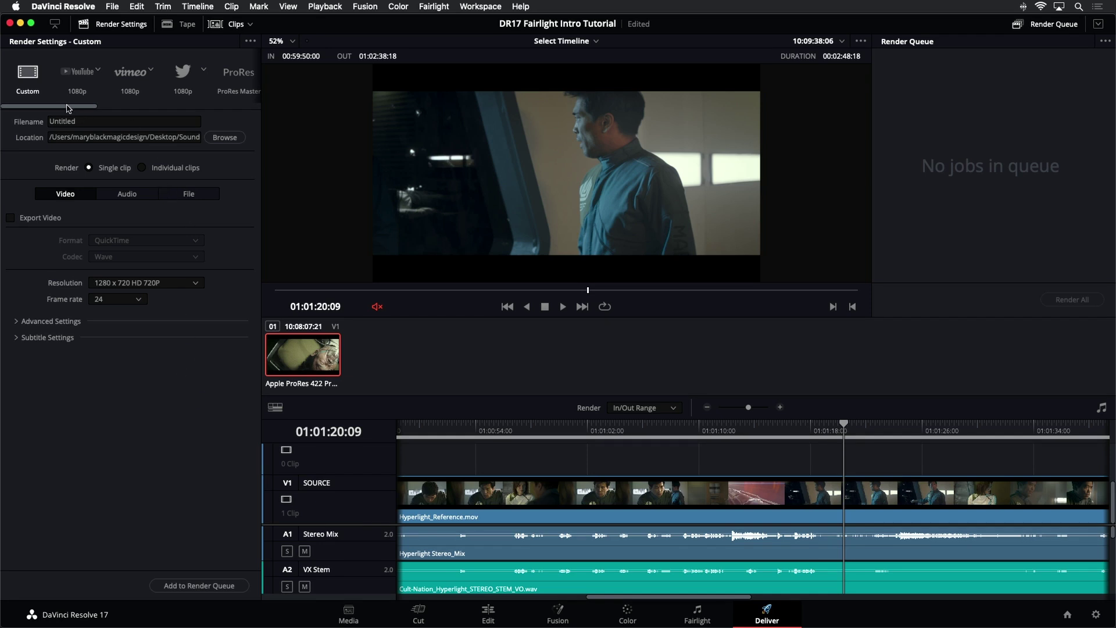
drag(68, 109, 265, 107)
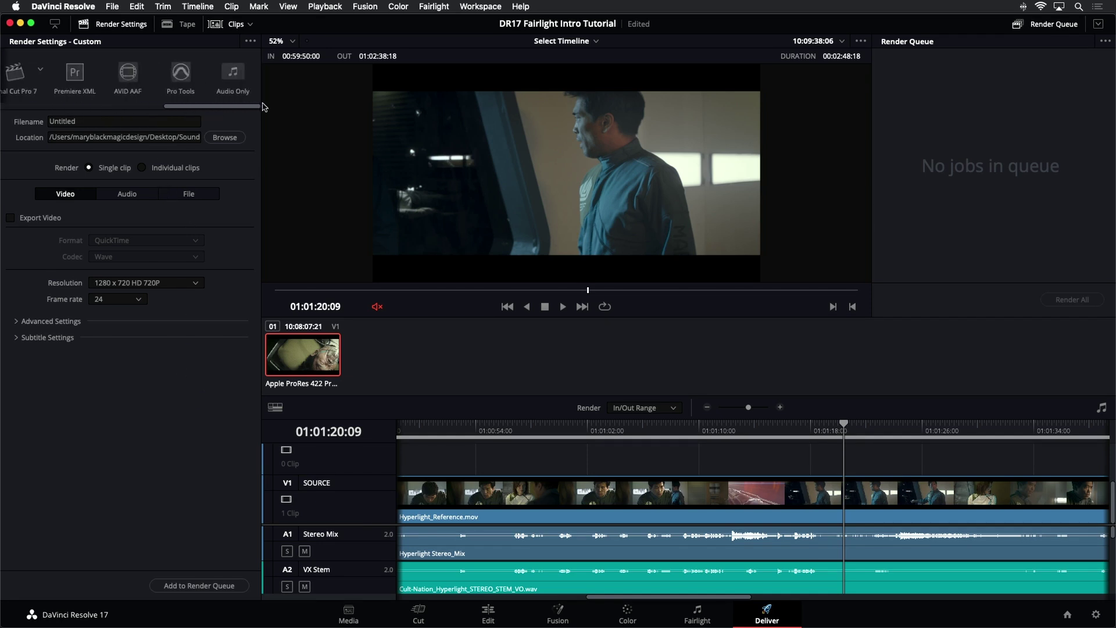
click(252, 79)
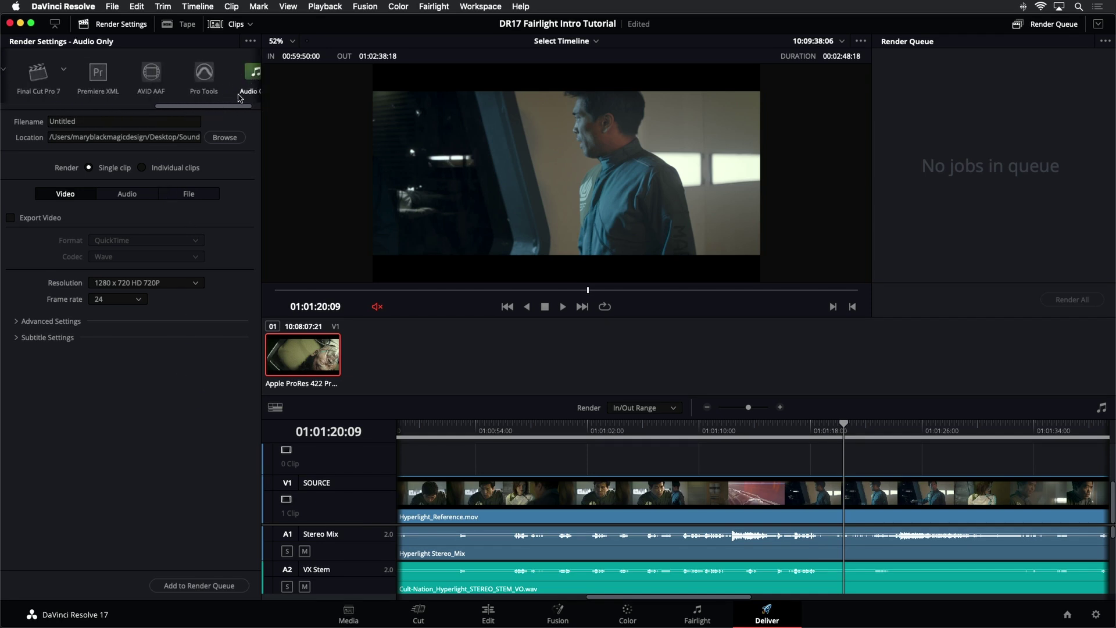
drag(238, 108, 263, 107)
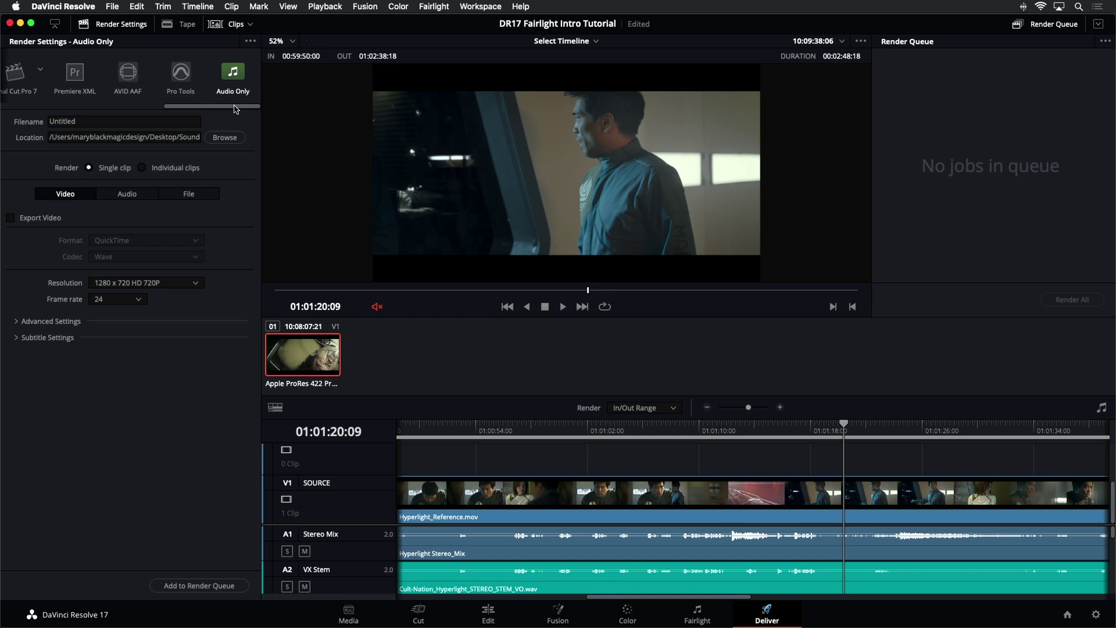
scroll(26, 72, left, 10)
click(26, 73)
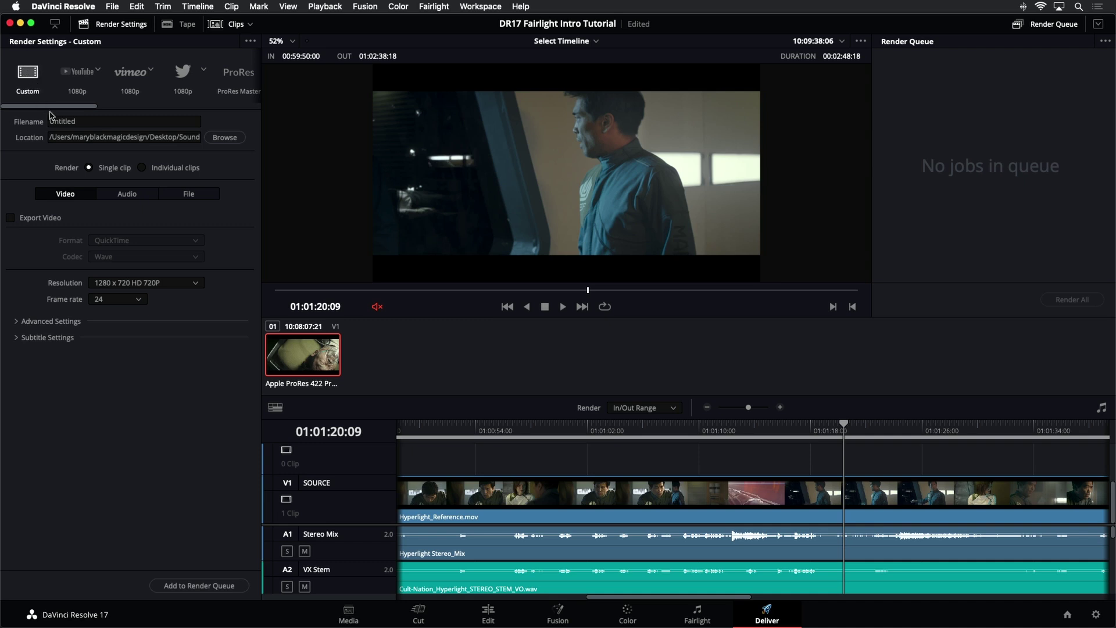
Step: Set the render filename to Hyperlight Final
double_click(78, 121)
text(Hyperlight Final)
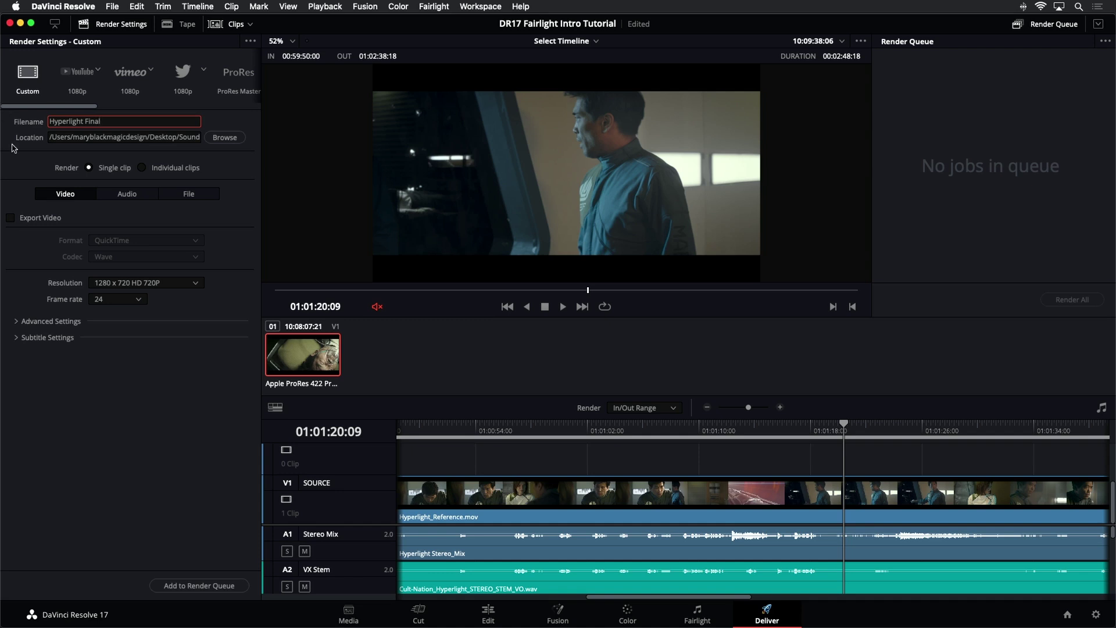
key(Return)
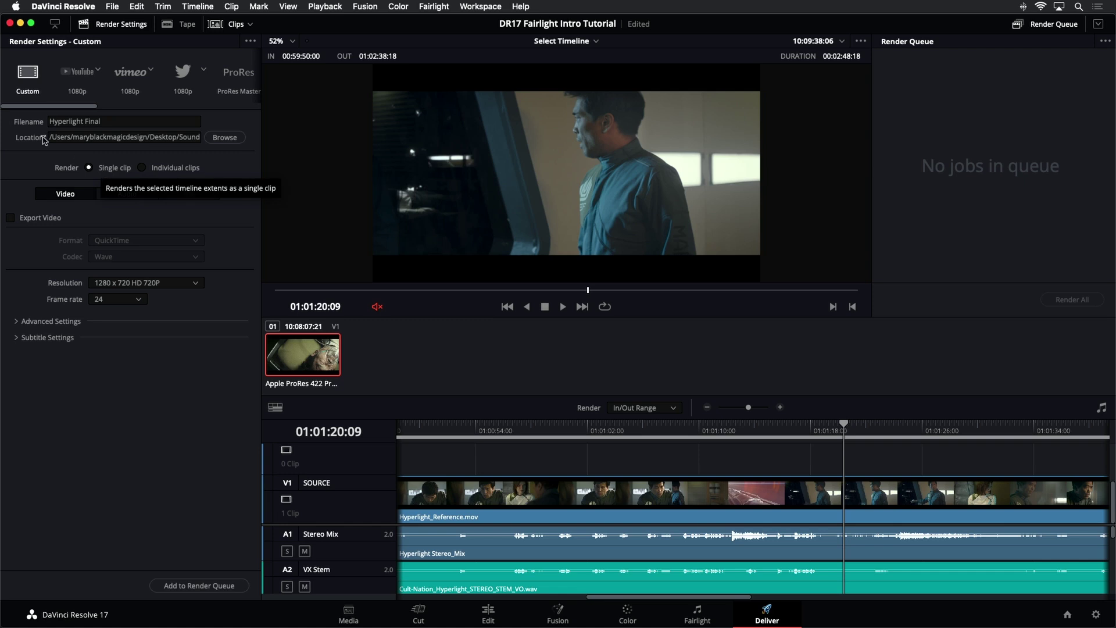
Step: Enable video export for the Custom render and bring up its audio export settings
click(10, 219)
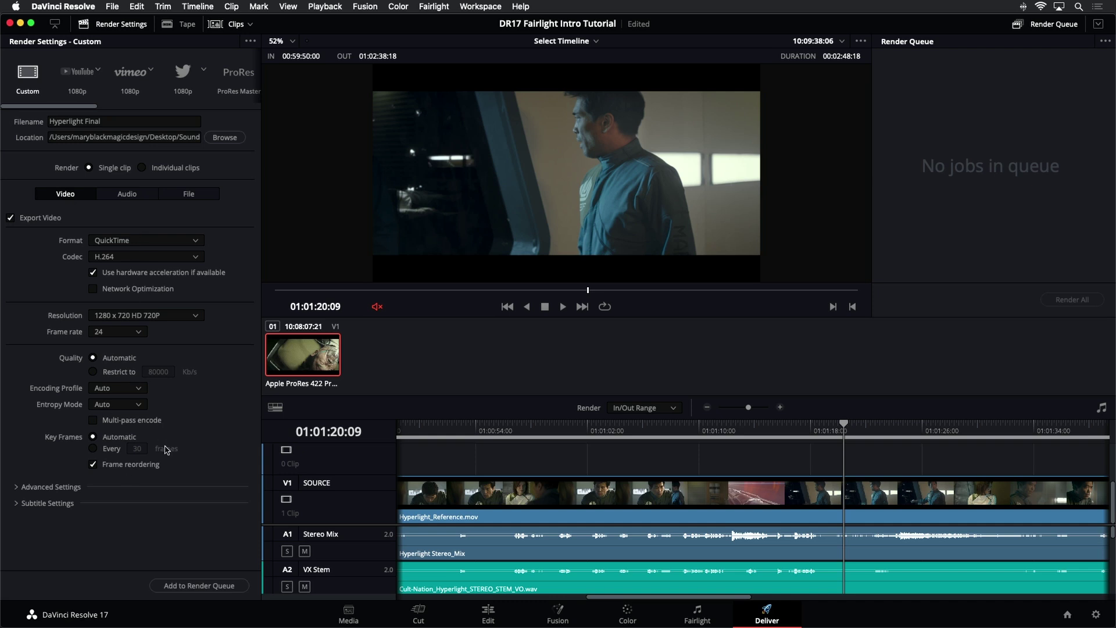
click(135, 199)
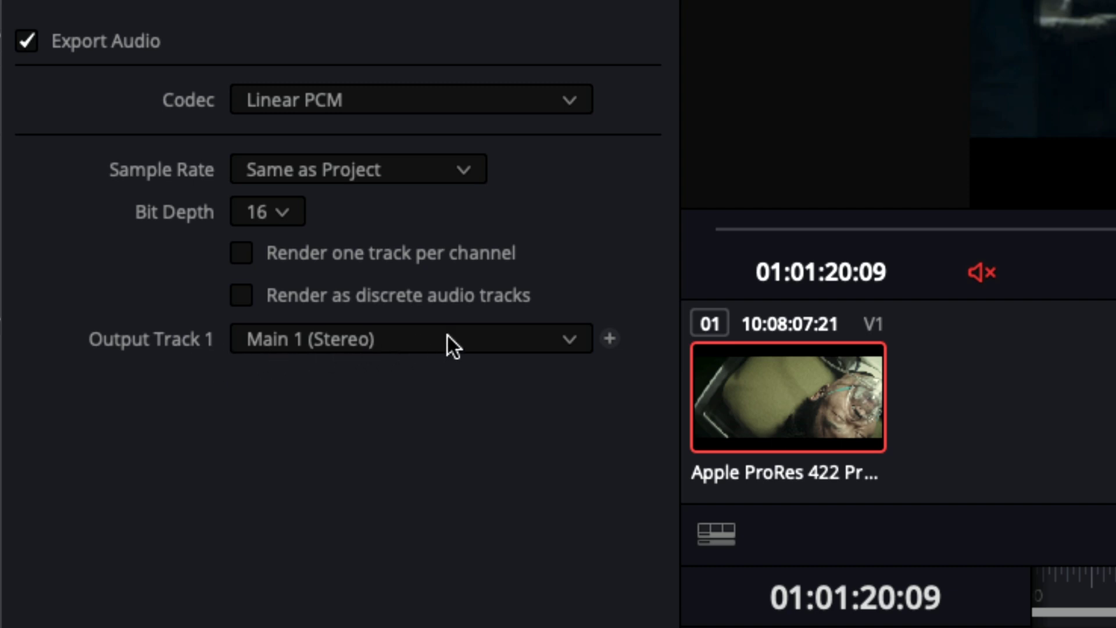
Step: Try outputting individual tracks by setting Output Track 1 to Timeline Track 1 and adding Output Track 2 from a mono timeline track
click(574, 340)
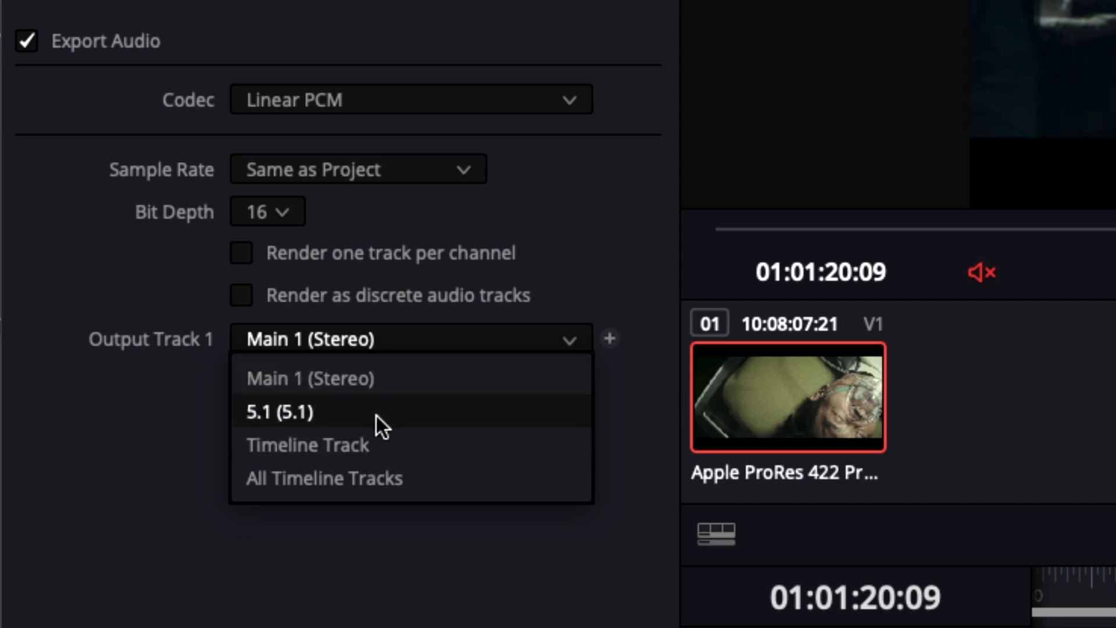
click(386, 444)
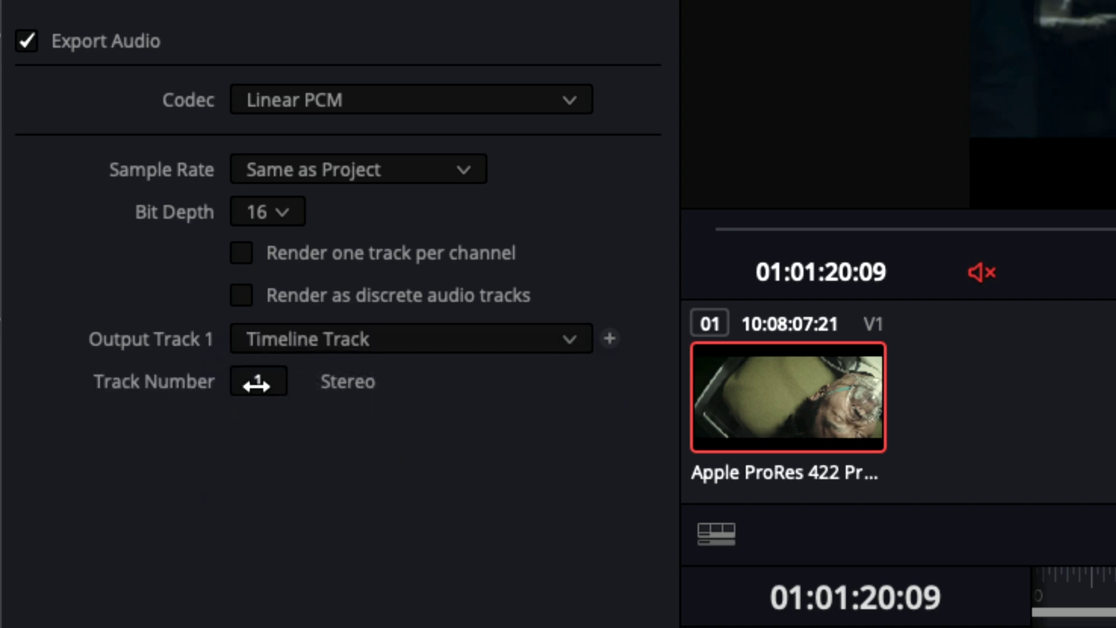
mouse_move(257, 384)
mouse_down()
mouse_move(291, 384)
mouse_move(257, 384)
mouse_up()
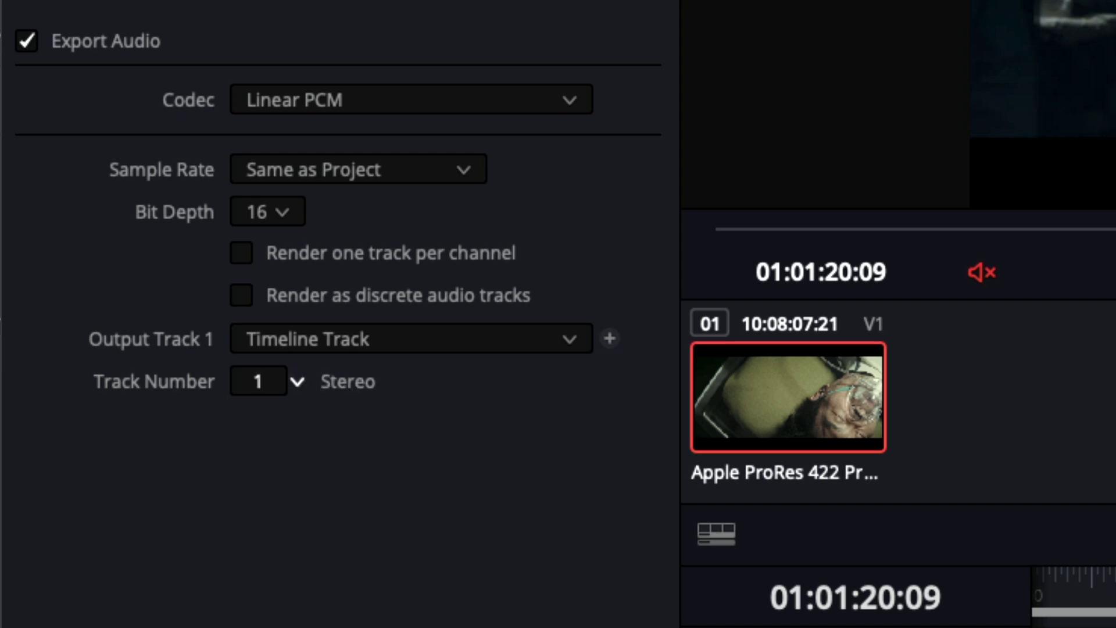
click(608, 338)
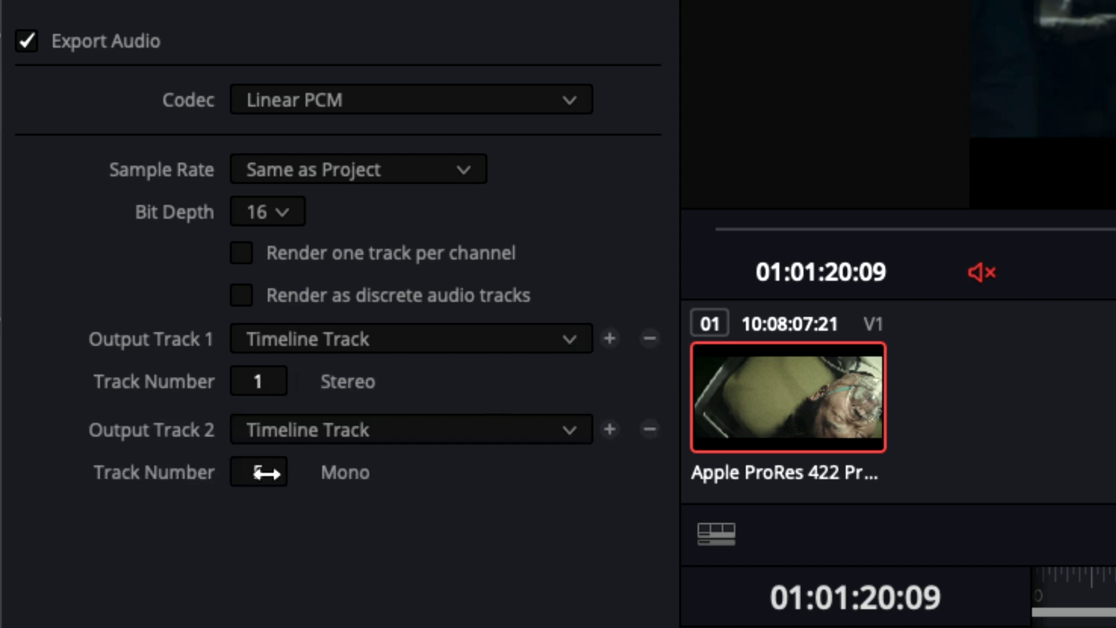
mouse_move(259, 471)
mouse_down()
mouse_move(247, 471)
mouse_move(266, 471)
mouse_up()
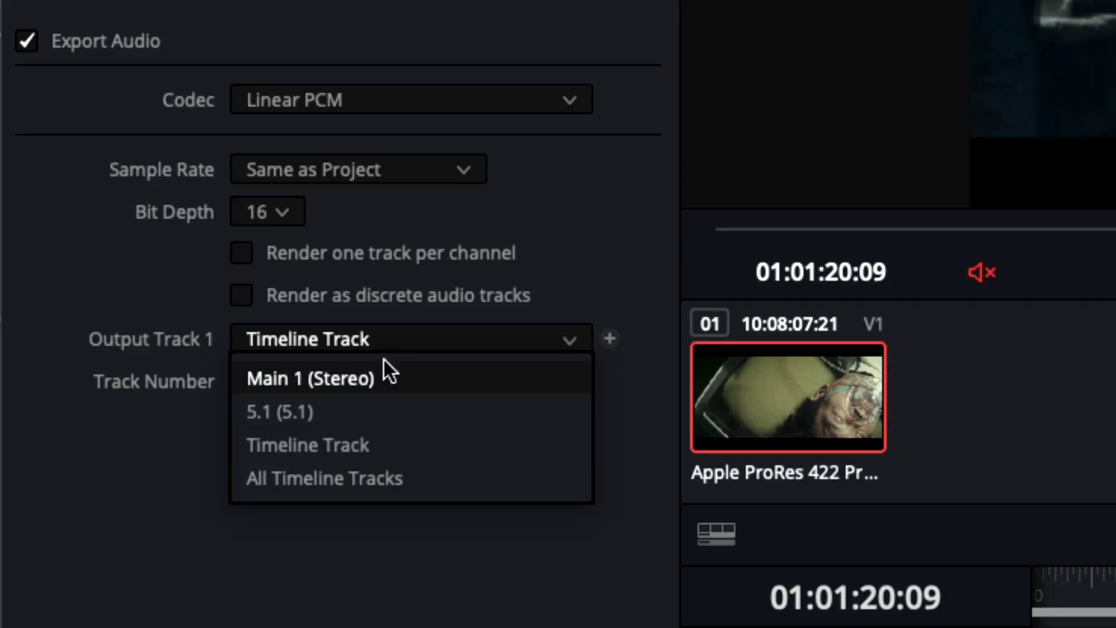
Step: Set Output Track 1 of the audio export to All Timeline Tracks
click(316, 474)
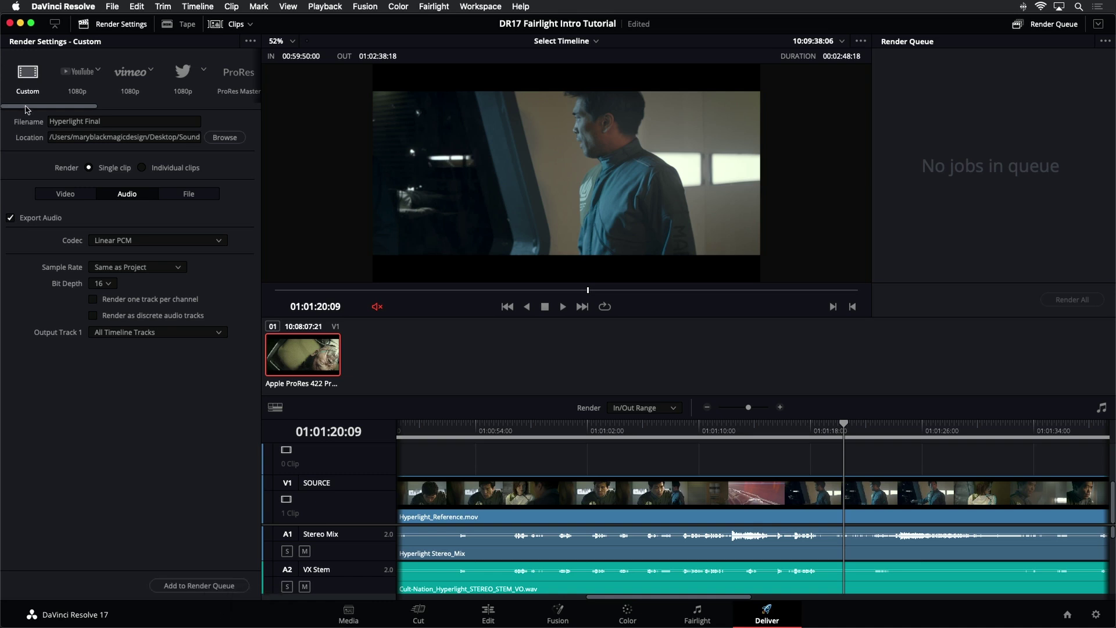
mouse_move(29, 106)
mouse_down()
mouse_move(239, 110)
mouse_move(21, 97)
mouse_up()
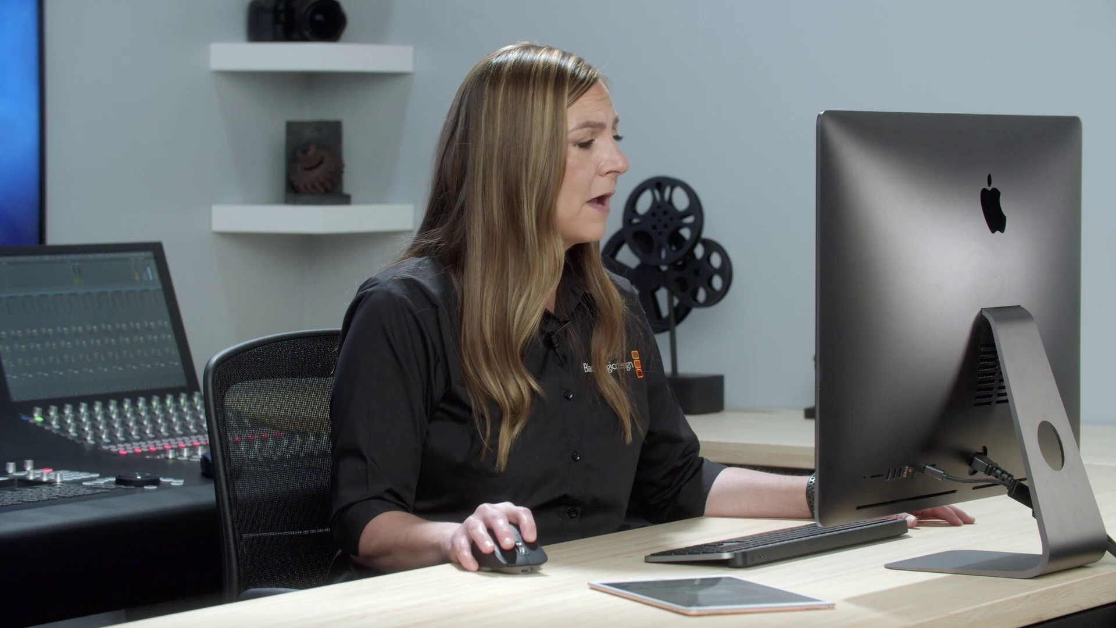